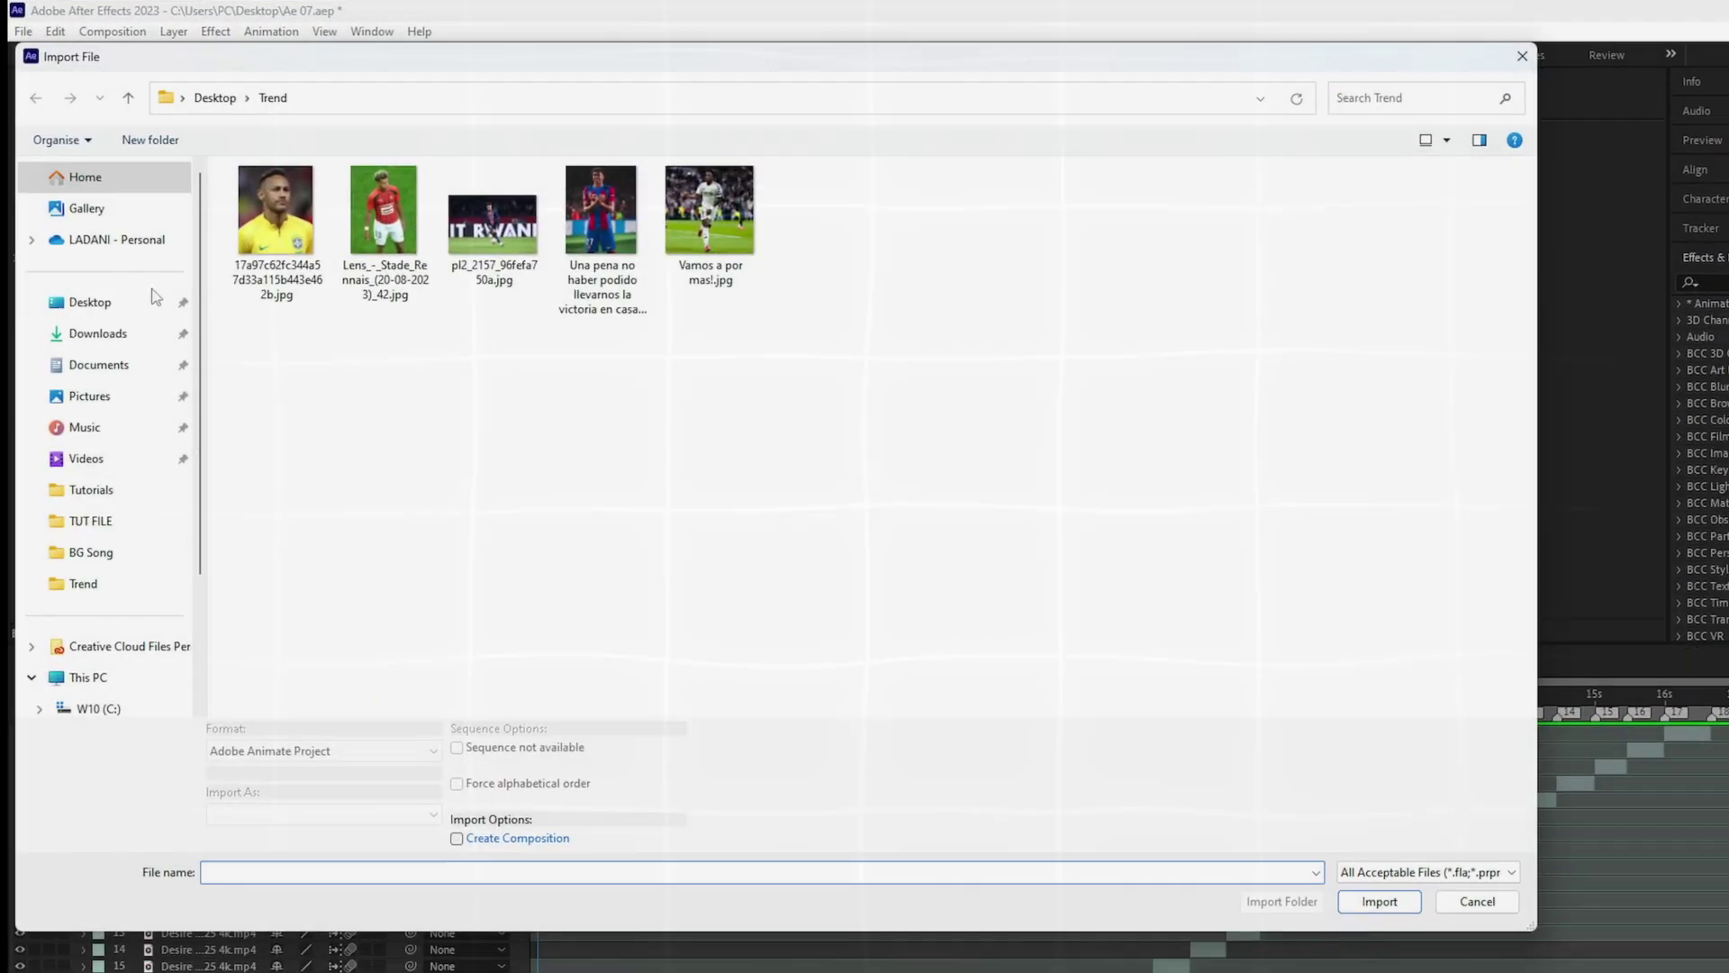
Step: Import the JPG whose name starts with "Una pena no haber podido" from the Trend folder on the Desktop
left_click(156, 300)
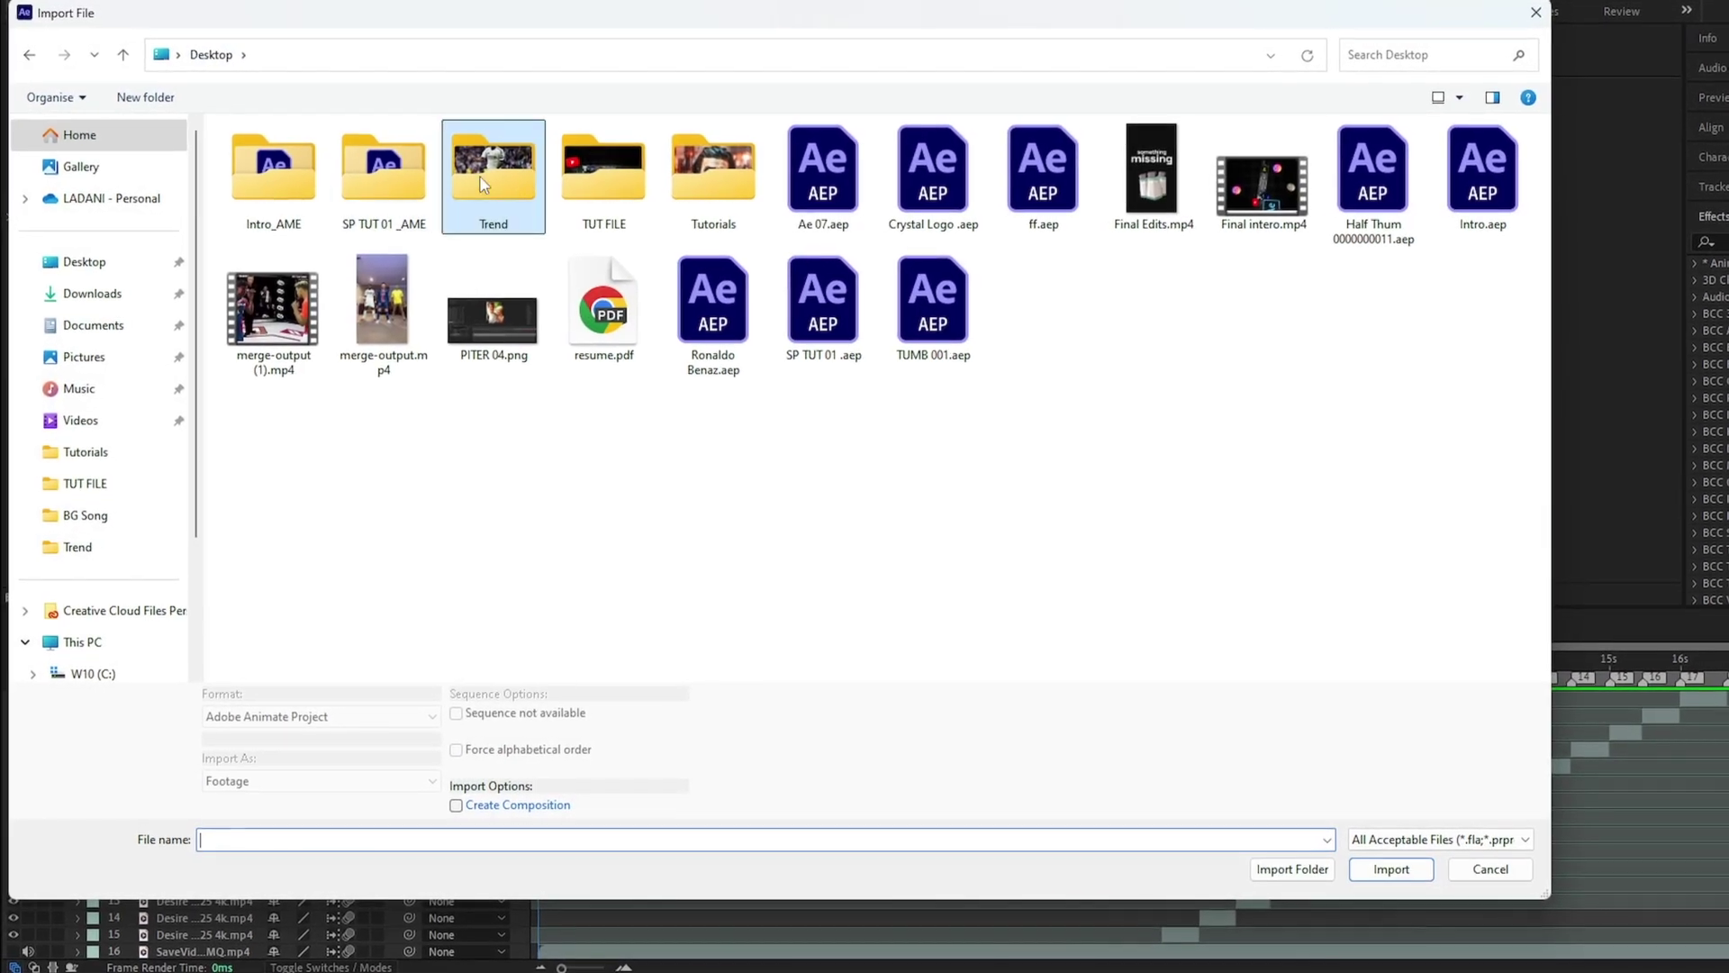
double_click(522, 228)
double_click(601, 166)
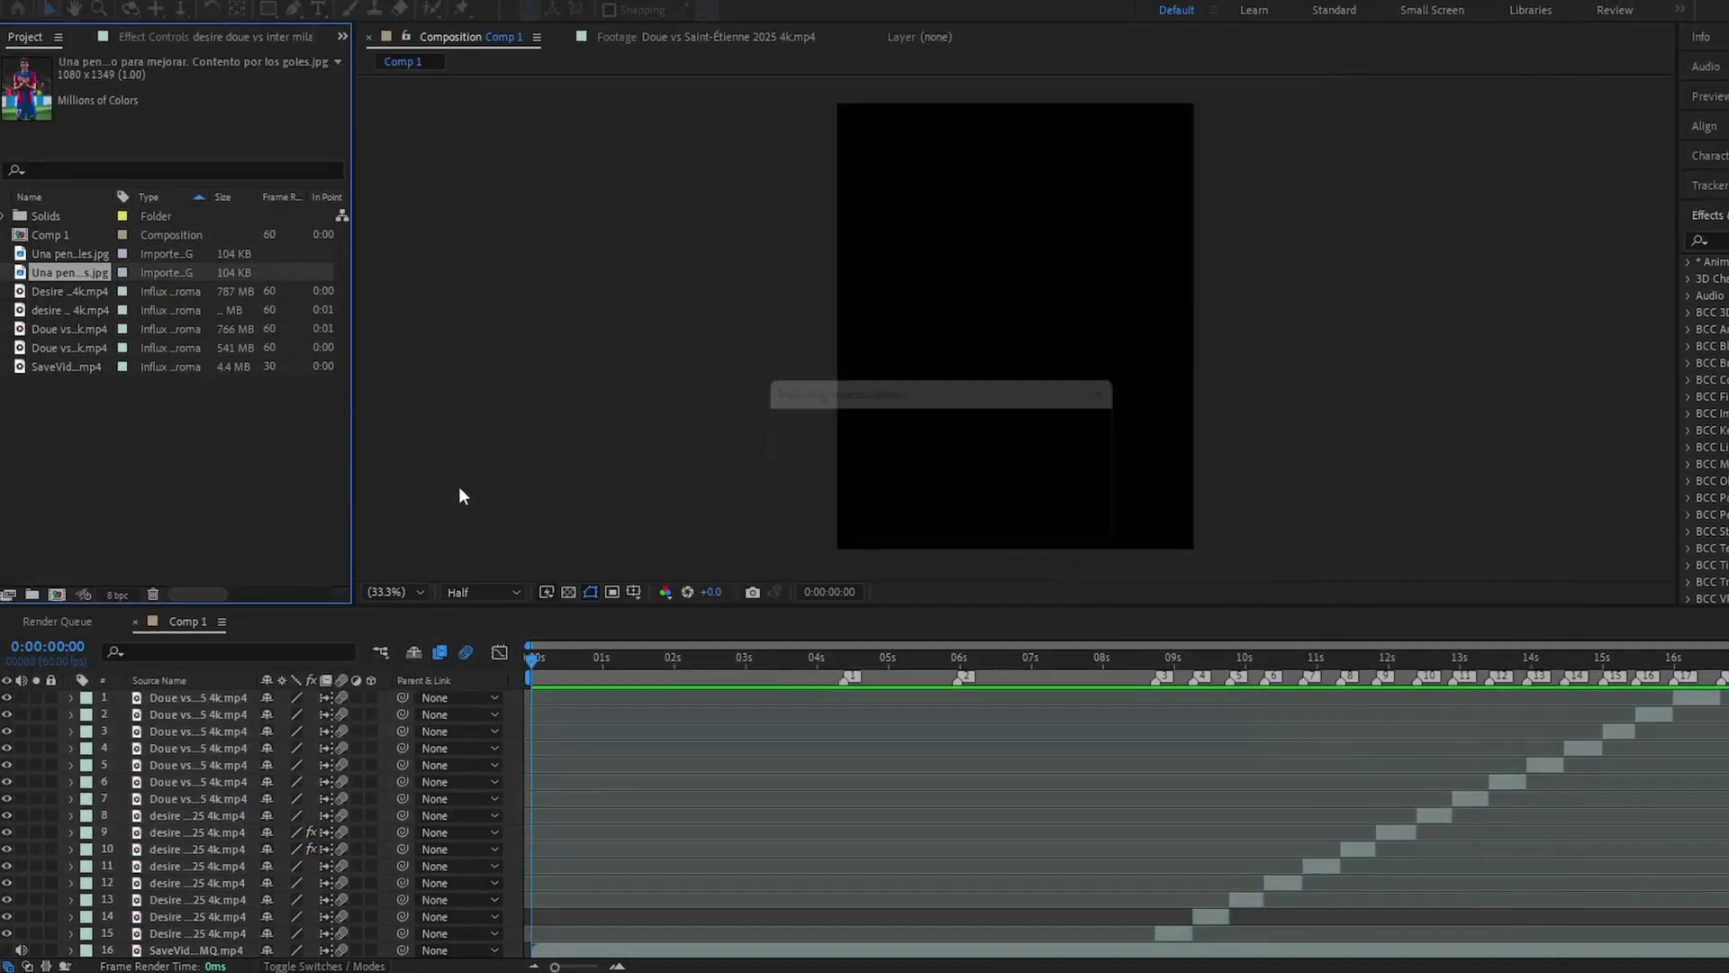
Step: Import merge-output.mp4 and merge-output (1).mp4 together from the Desktop into the project
double_click(209, 488)
left_click(213, 56)
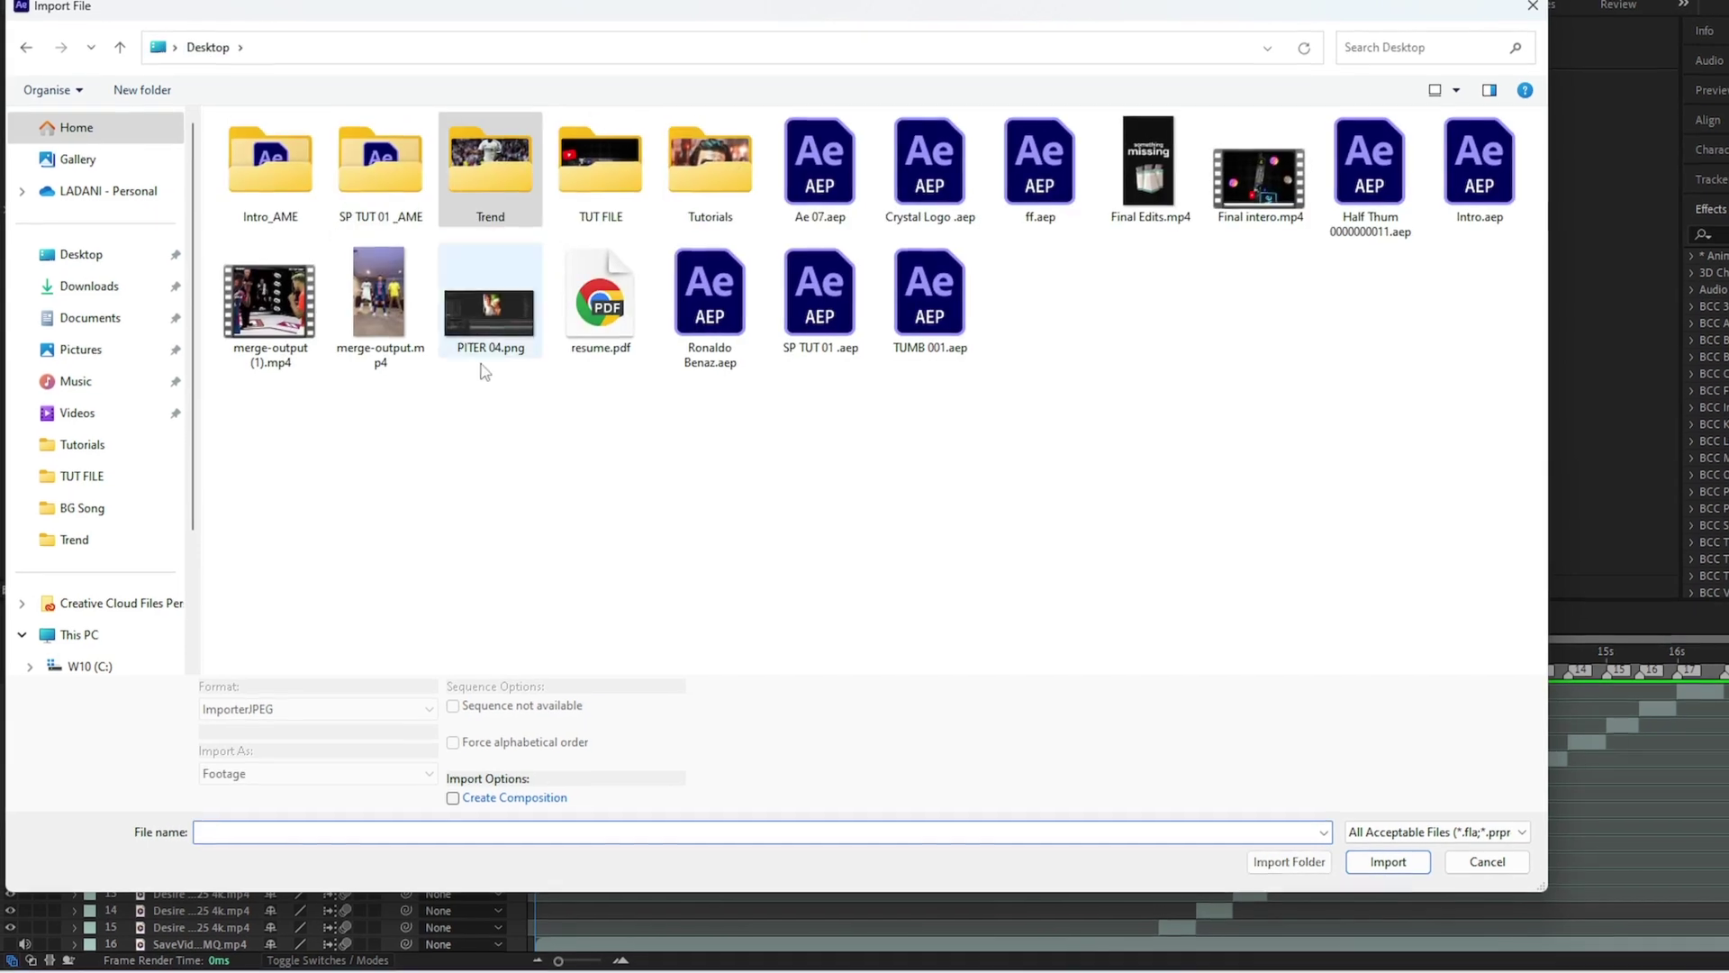
left_click(386, 309)
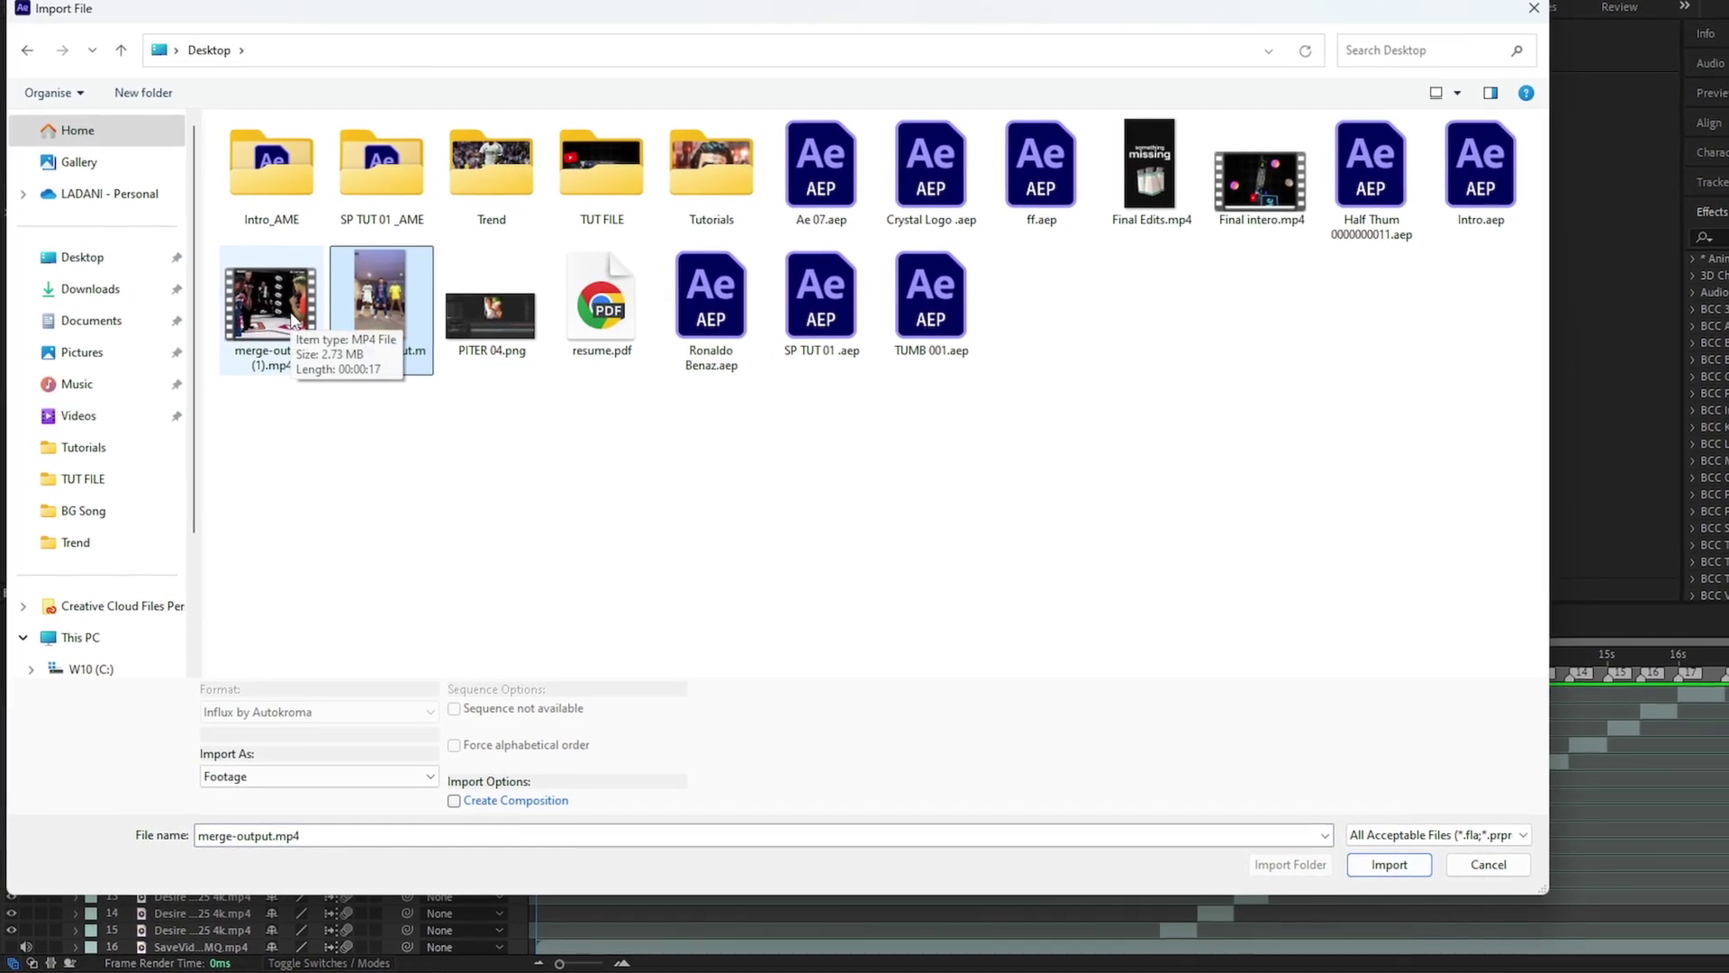
left_click(267, 302, "ctrl")
left_click(1391, 866)
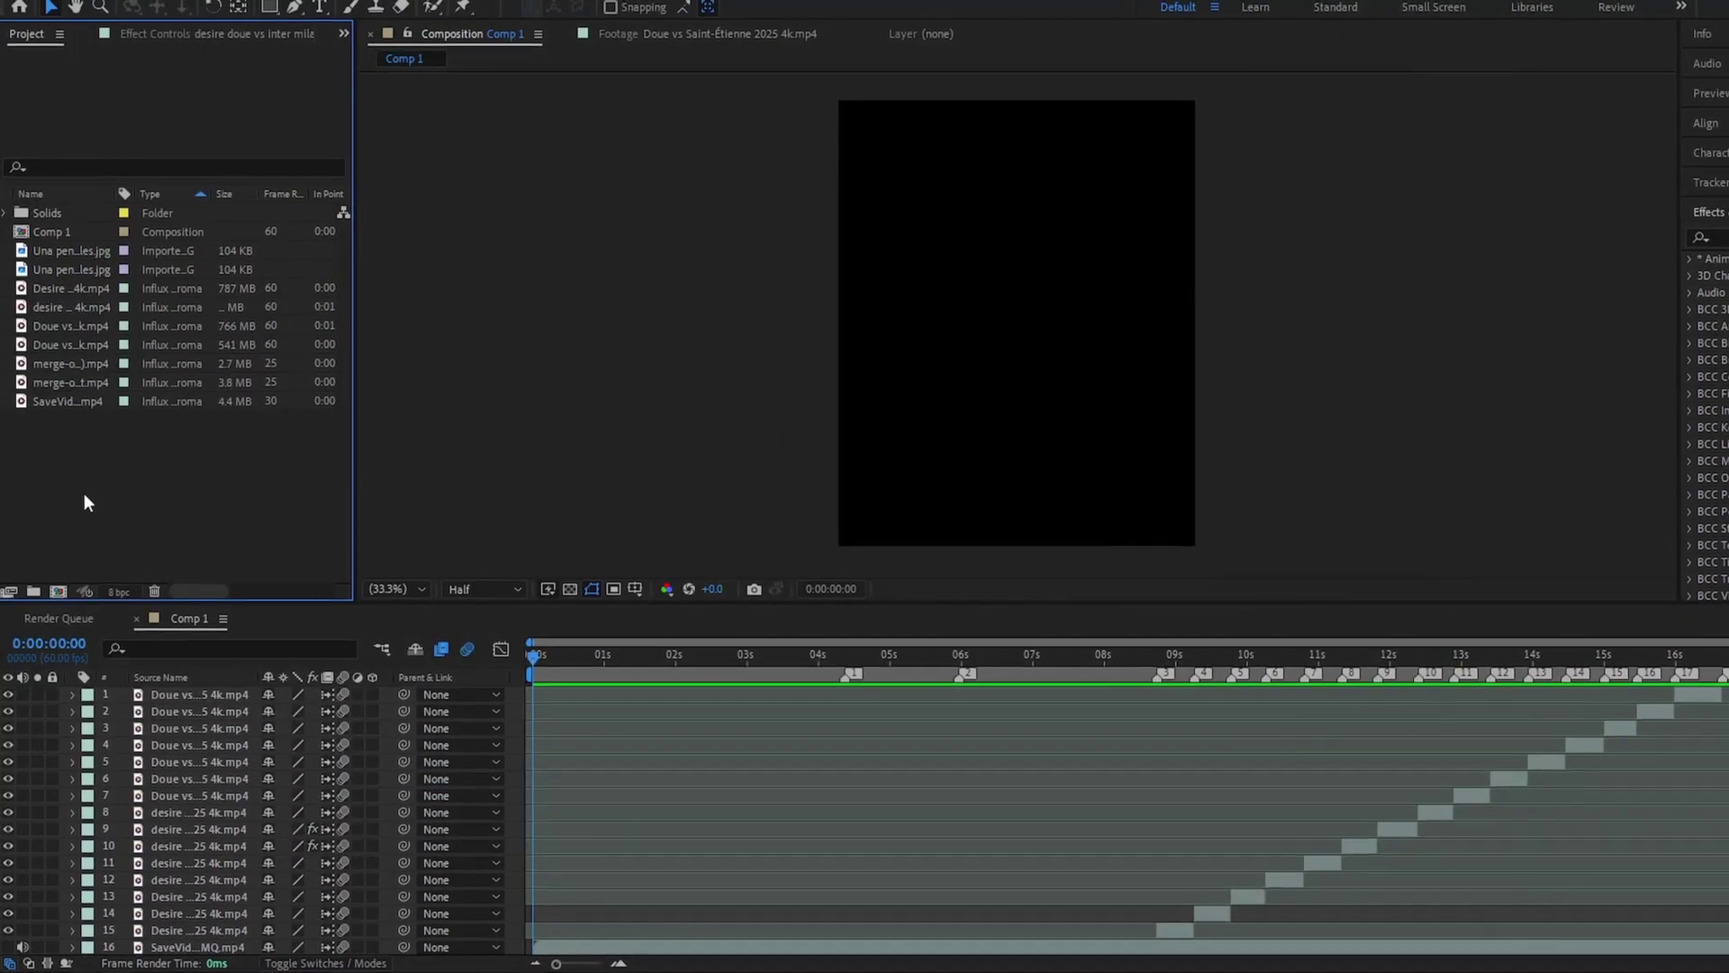
Step: Add merge-output.mp4 to Comp 1 at 0:00, directly above the SaveVid layer
left_click(51, 385)
left_click_drag(54, 384, 543, 951)
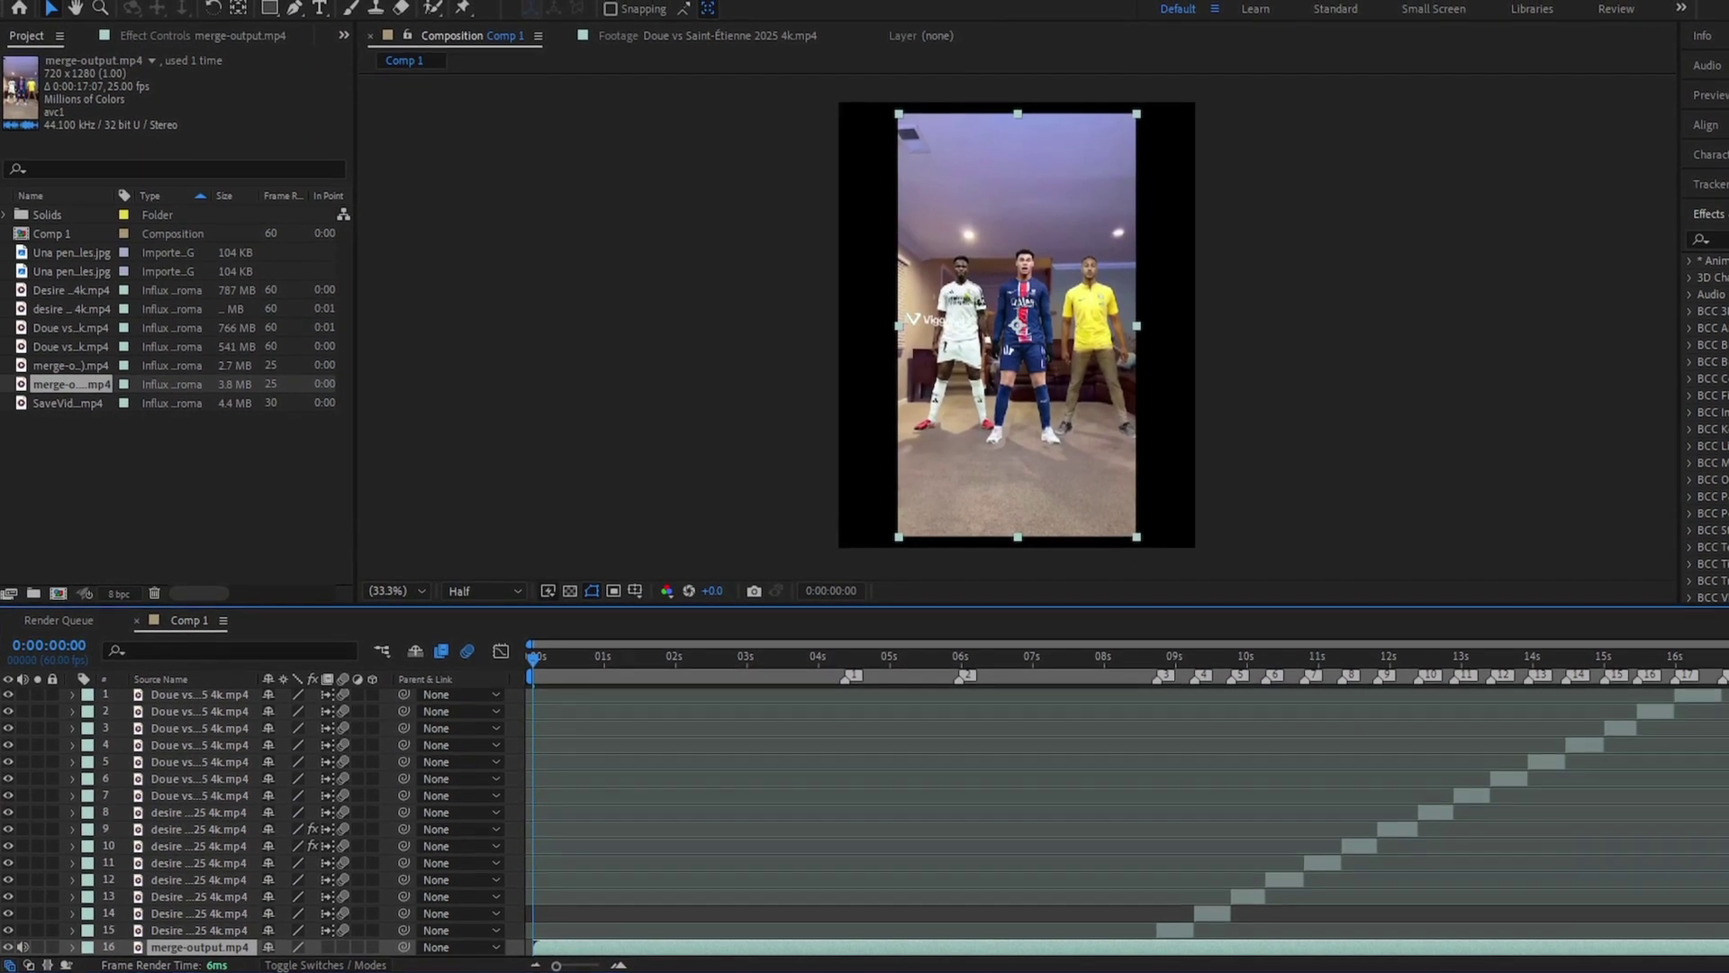
scroll(810, 949, "down", 1)
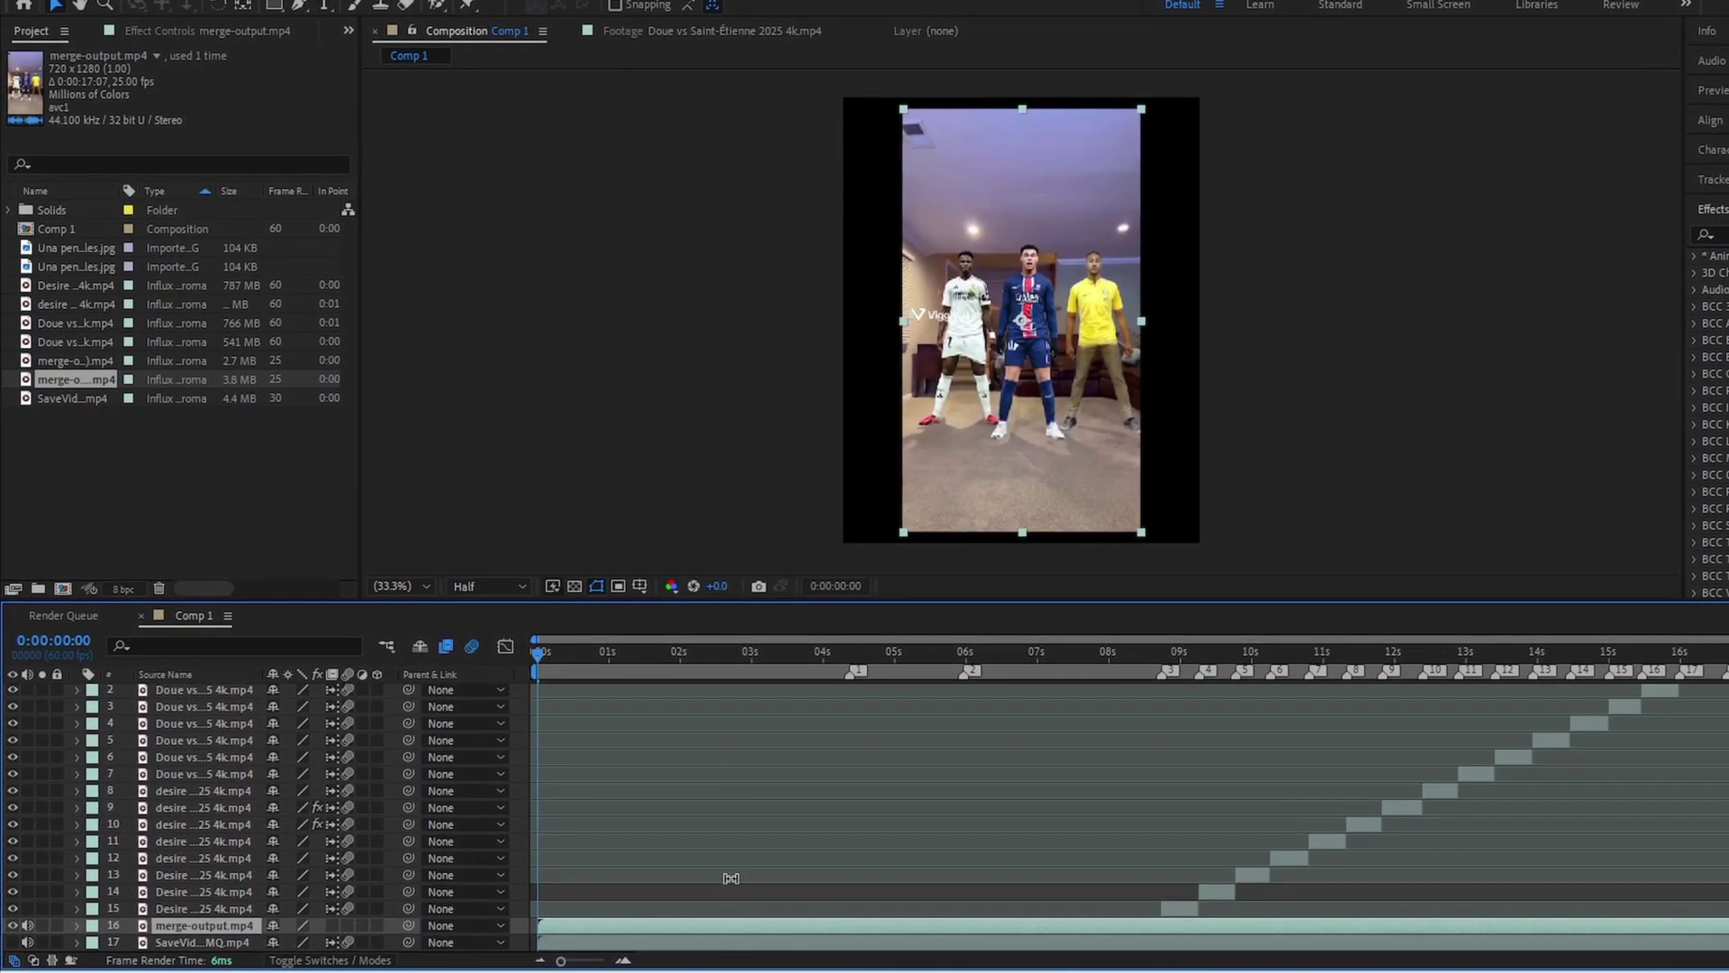
Step: Scale the merge-output.mp4 layer to 150% and move it down to a vertical position of 699
key("s")
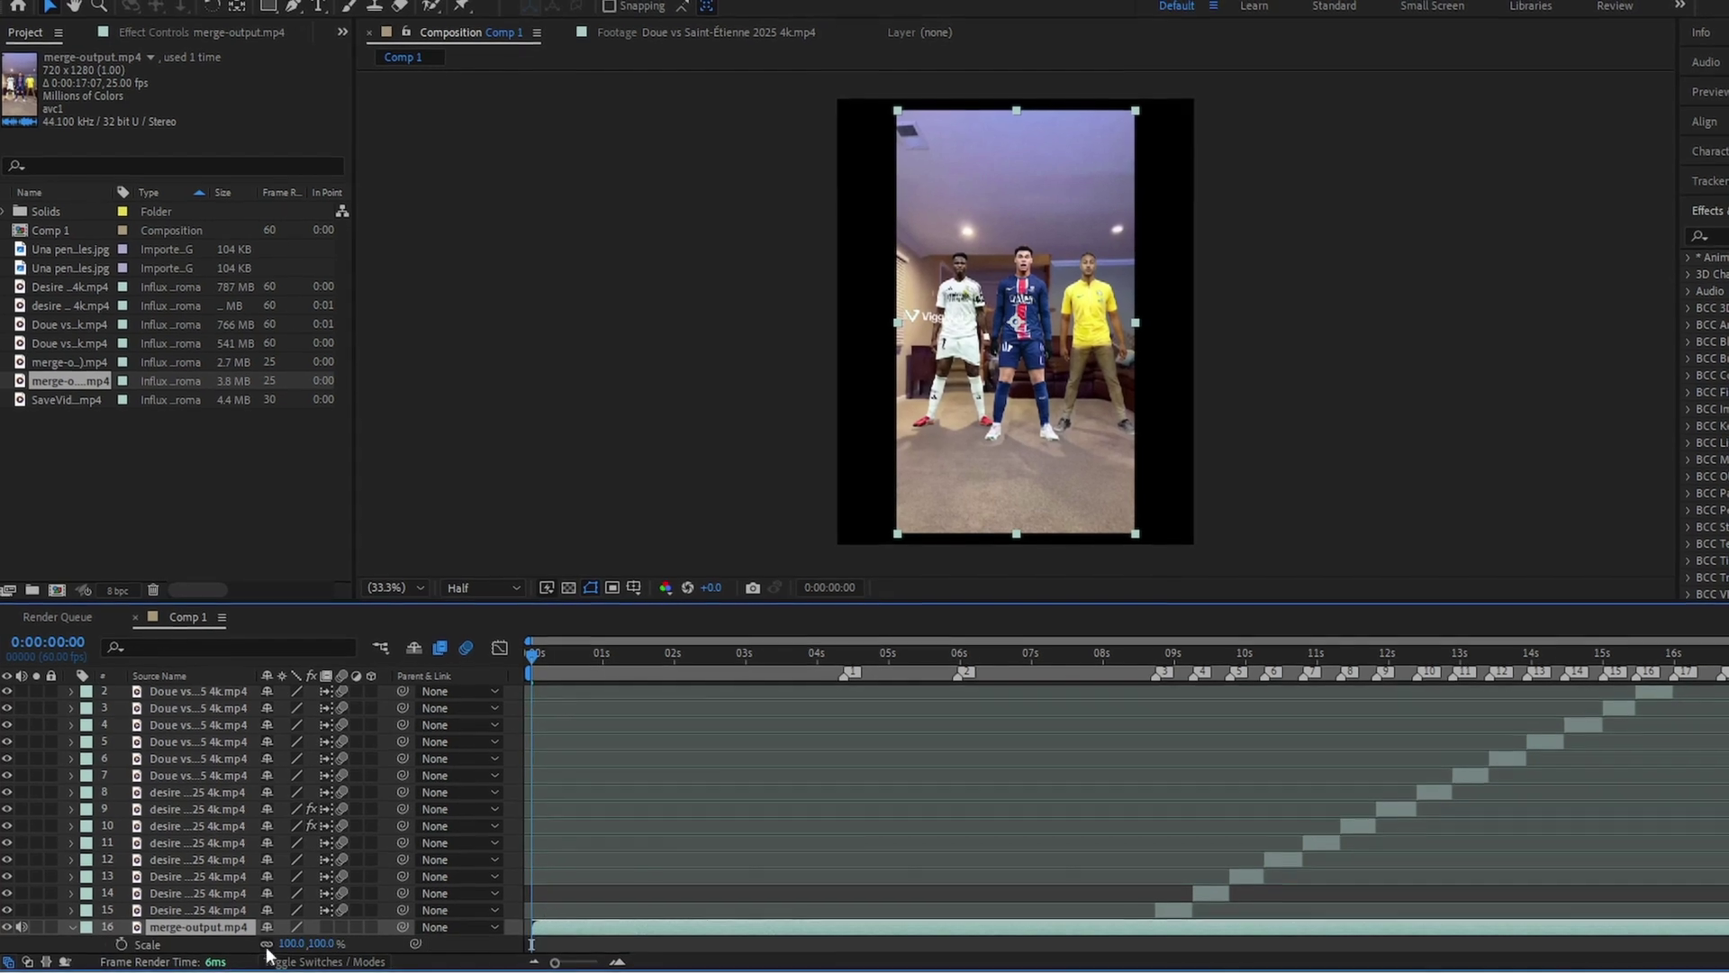
left_click(326, 941)
type("125")
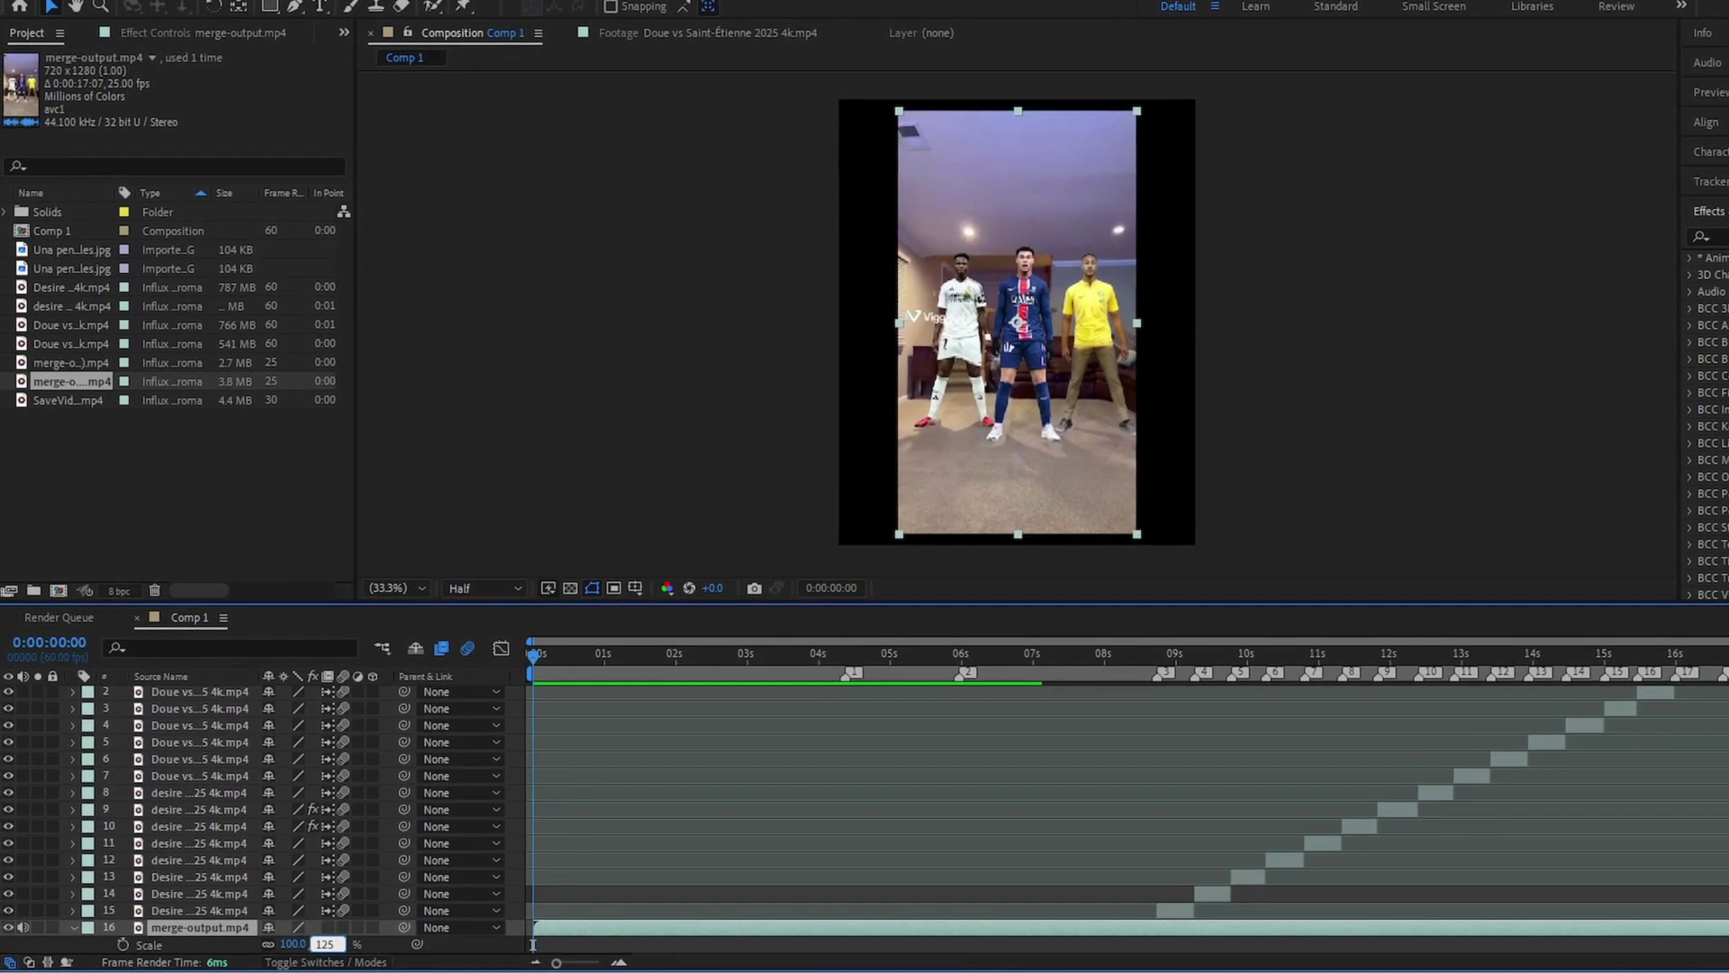
key("BackSpace")
key("BackSpace")
type("50")
key("Return")
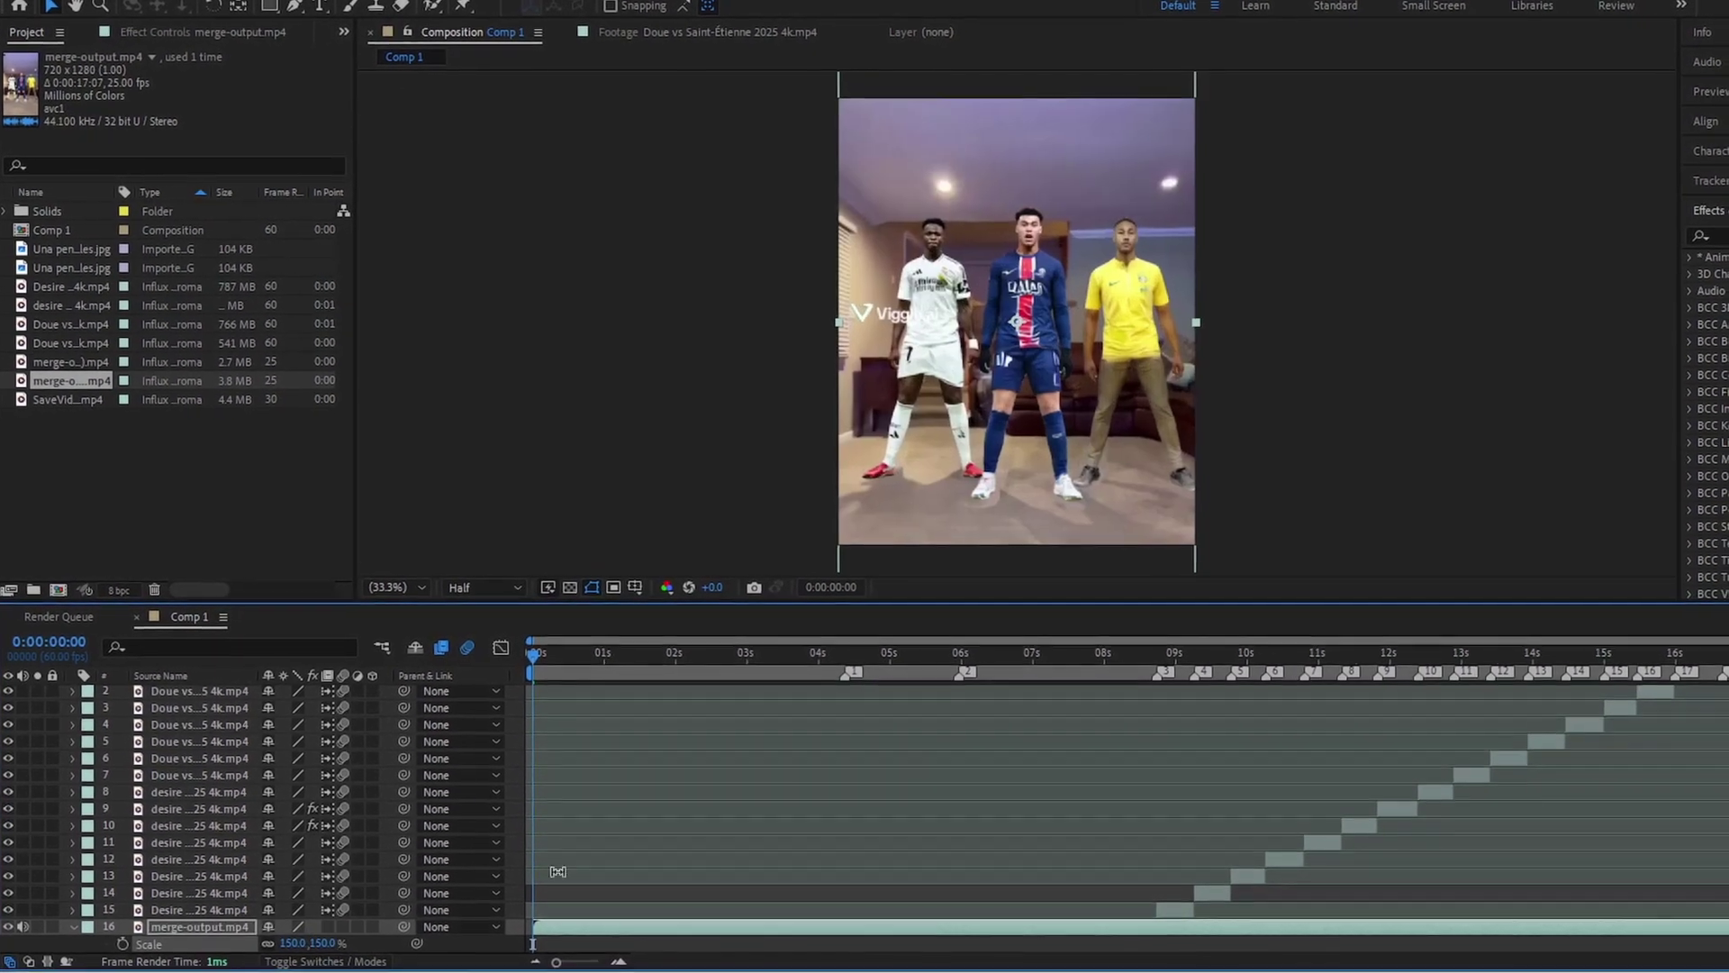
key("p")
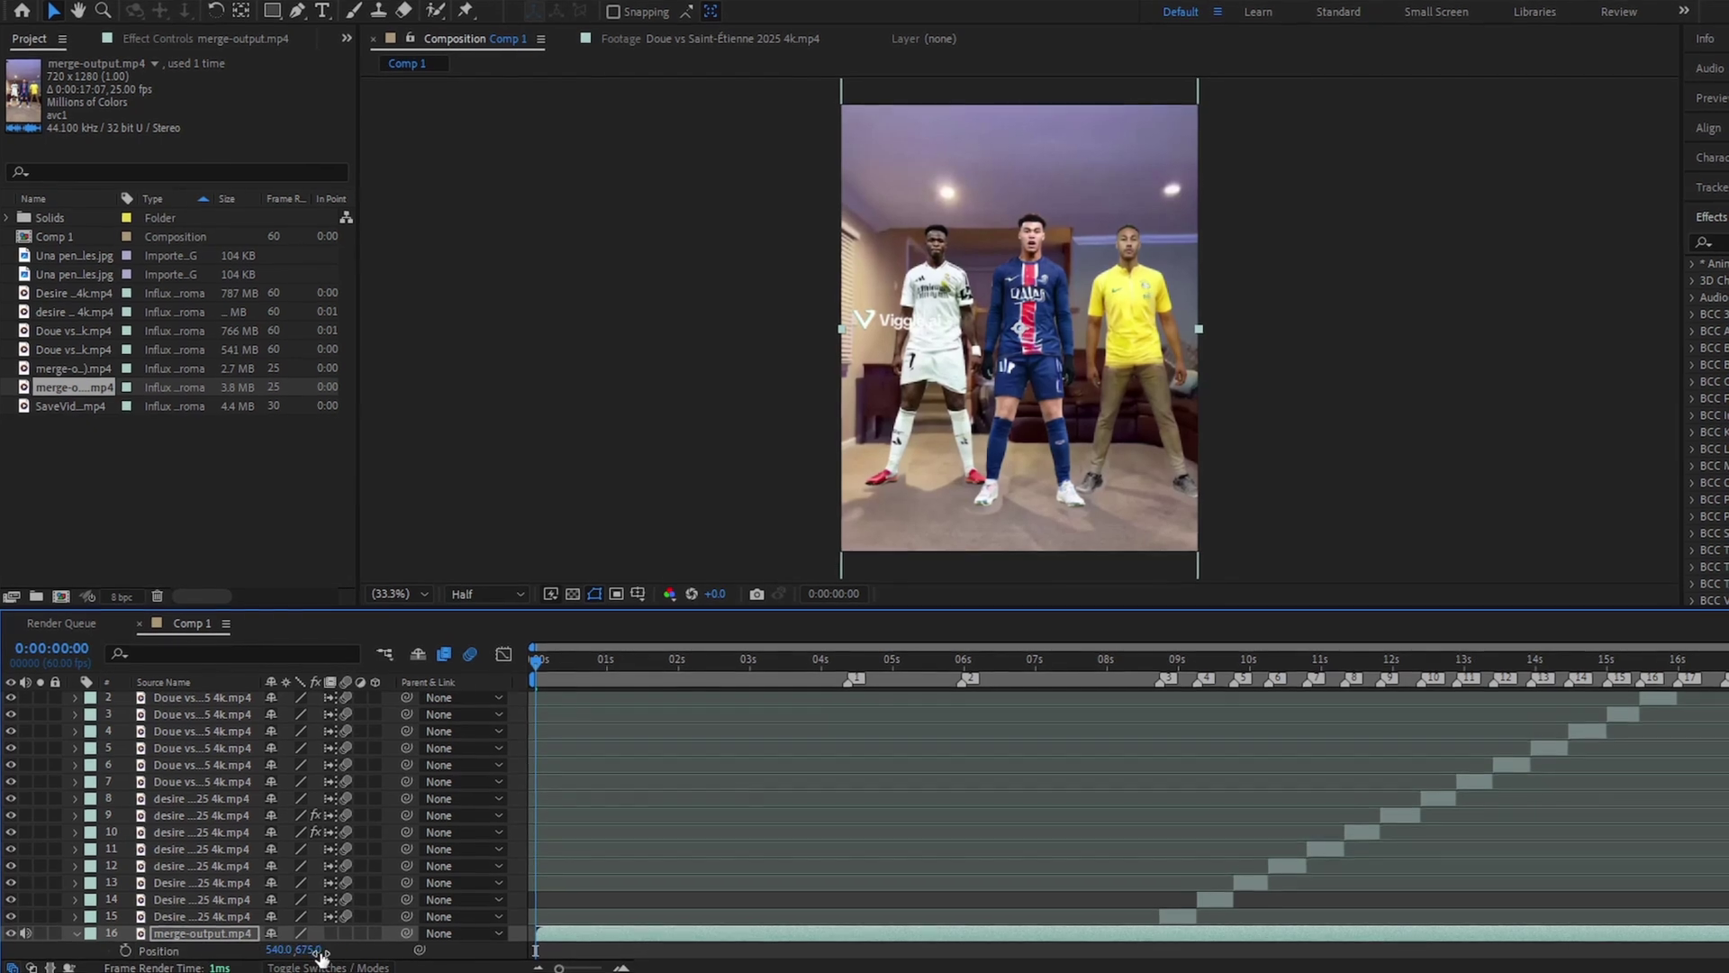
left_click_drag(322, 953, 343, 944)
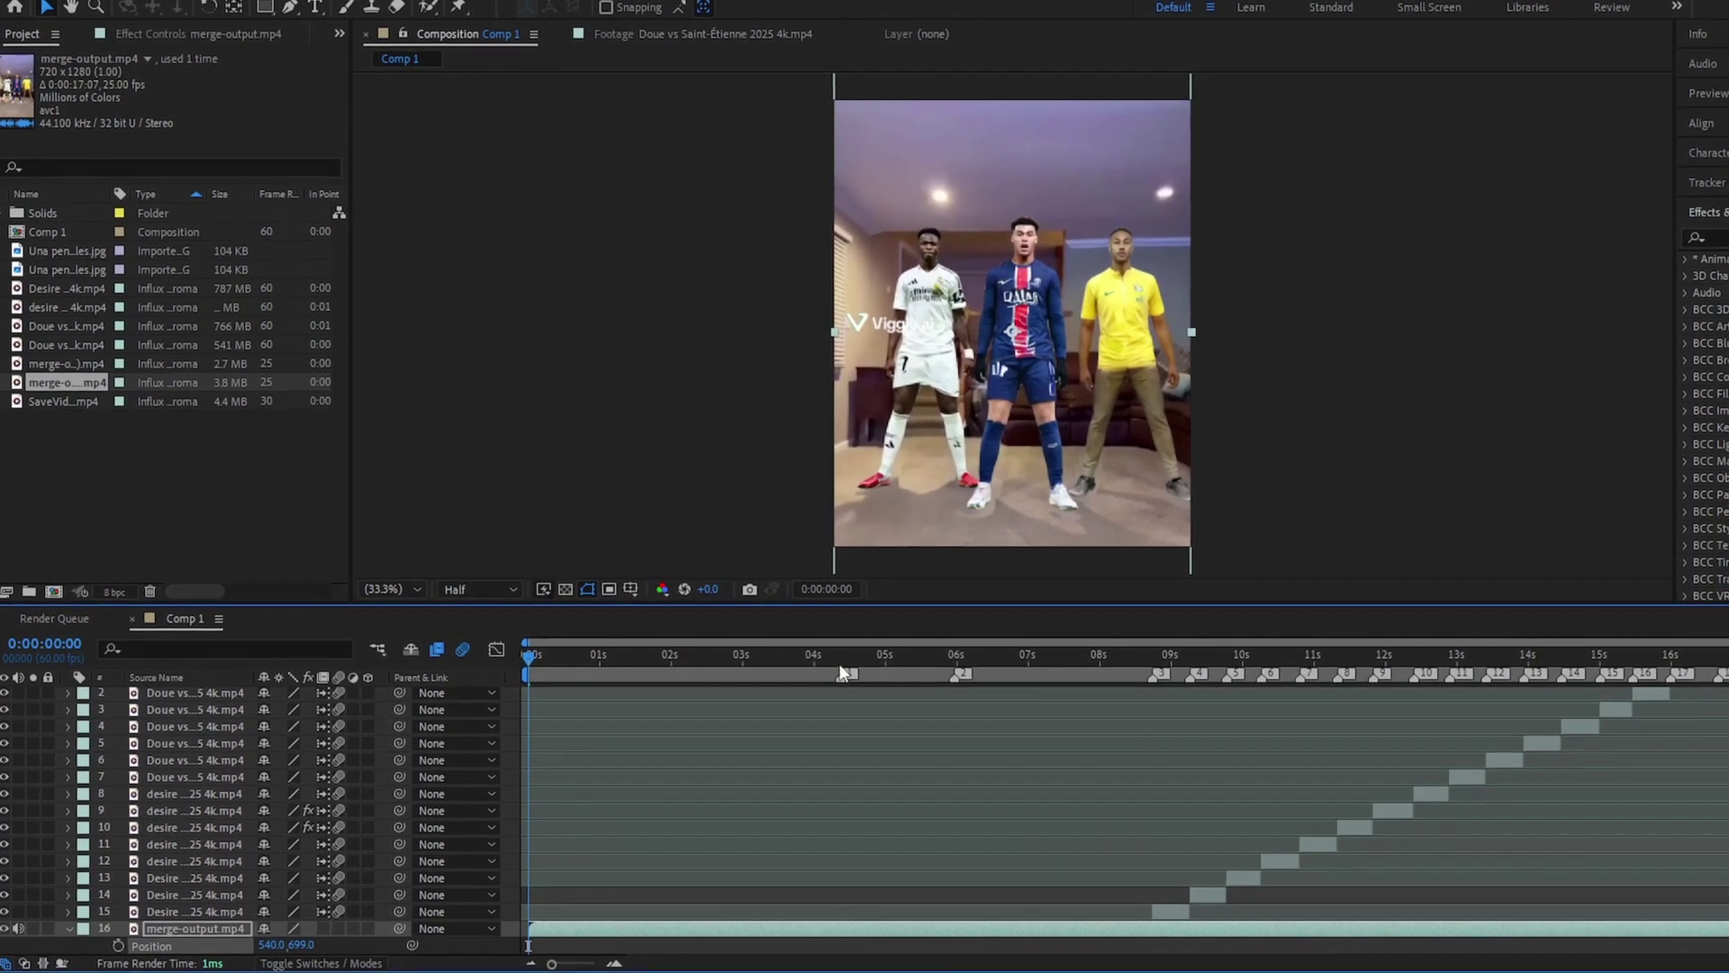
Step: Split the merge-output.mp4 layer at marker 1 (0:00:04:22) and delete the part after it
left_click(842, 672)
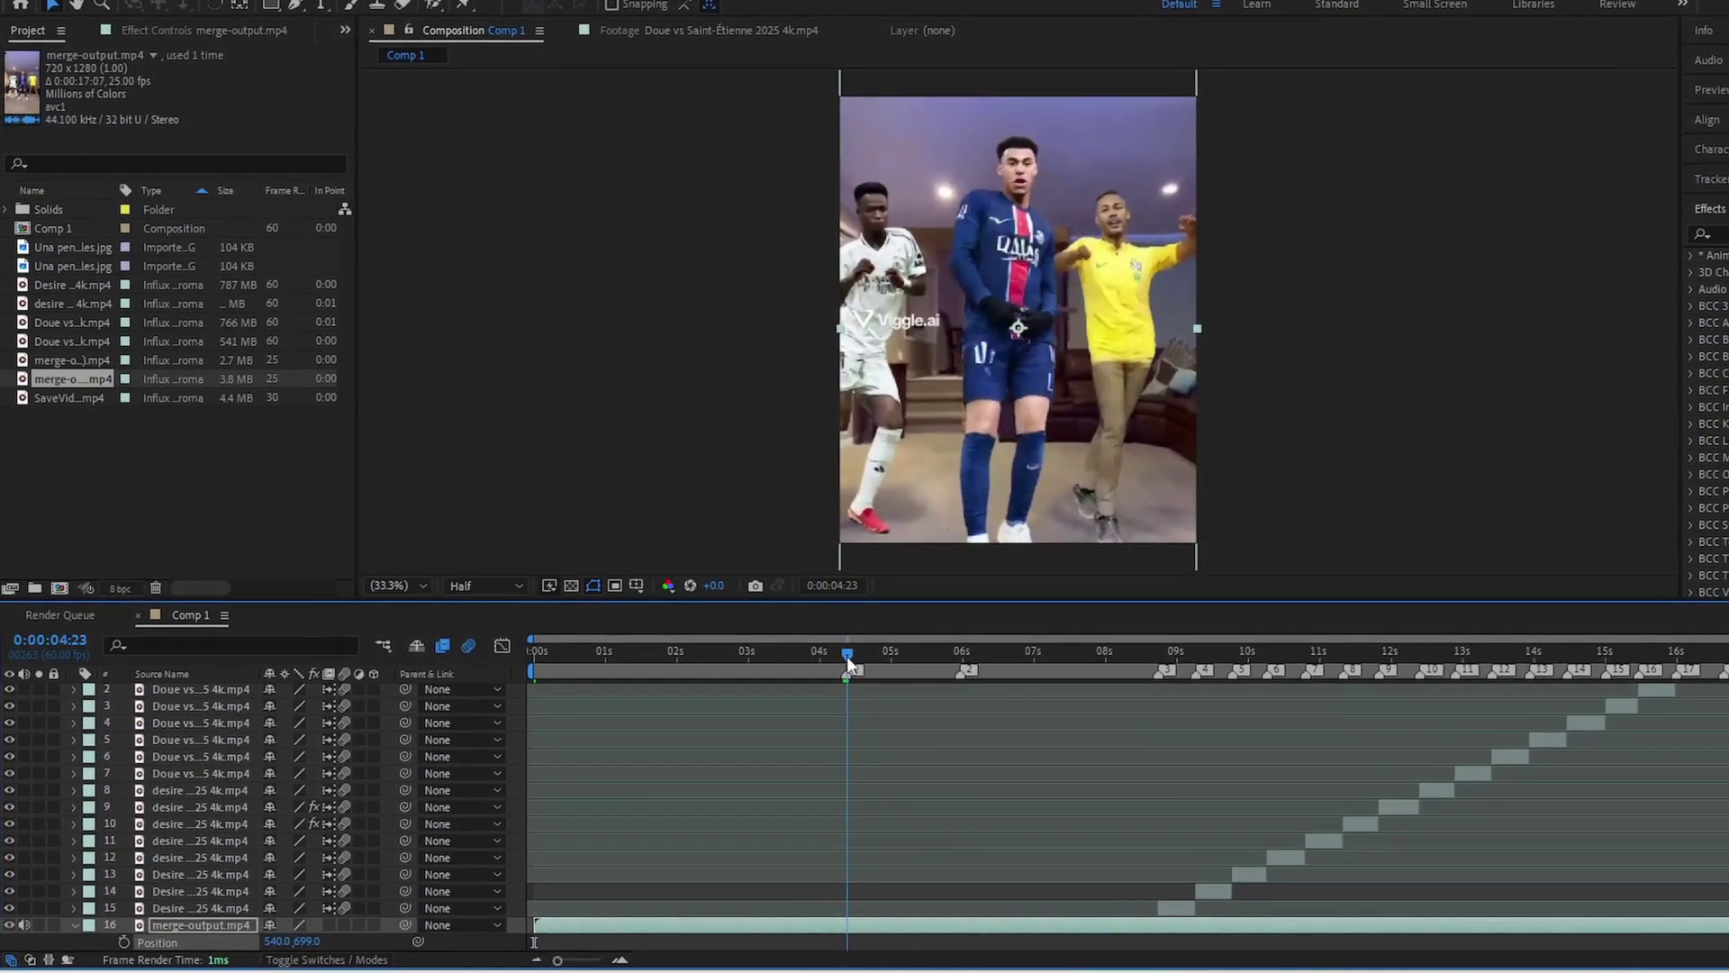
key("equal")
key("equal")
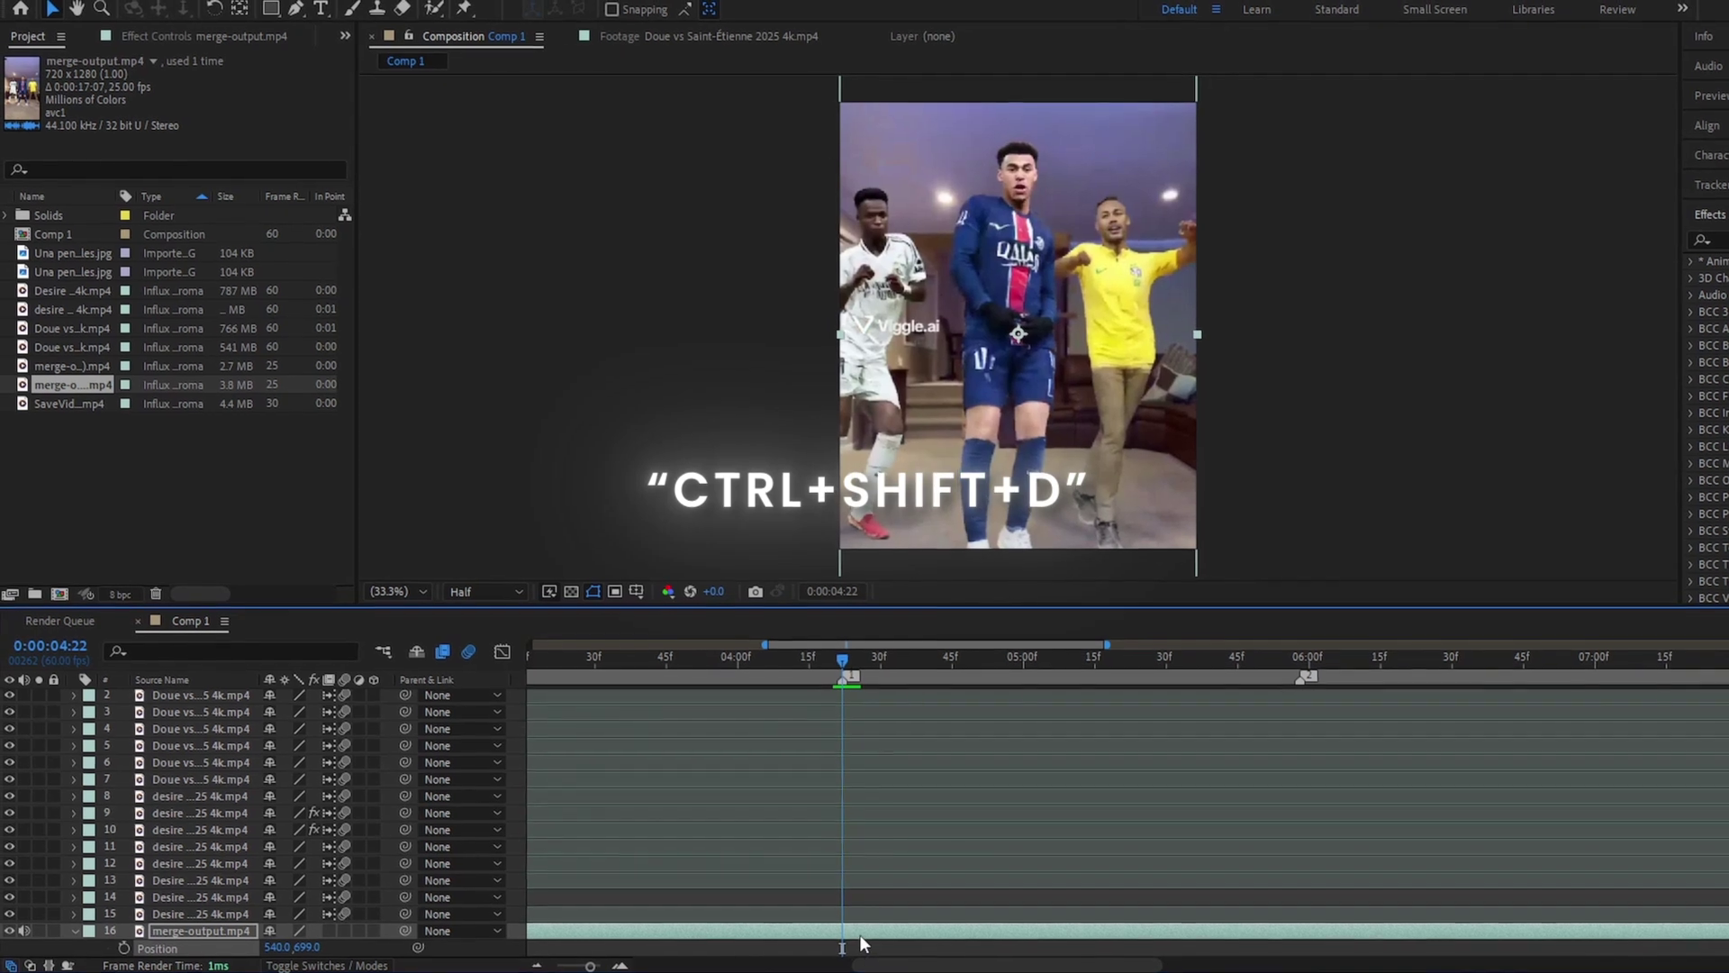
scroll(860, 932, "down", 4)
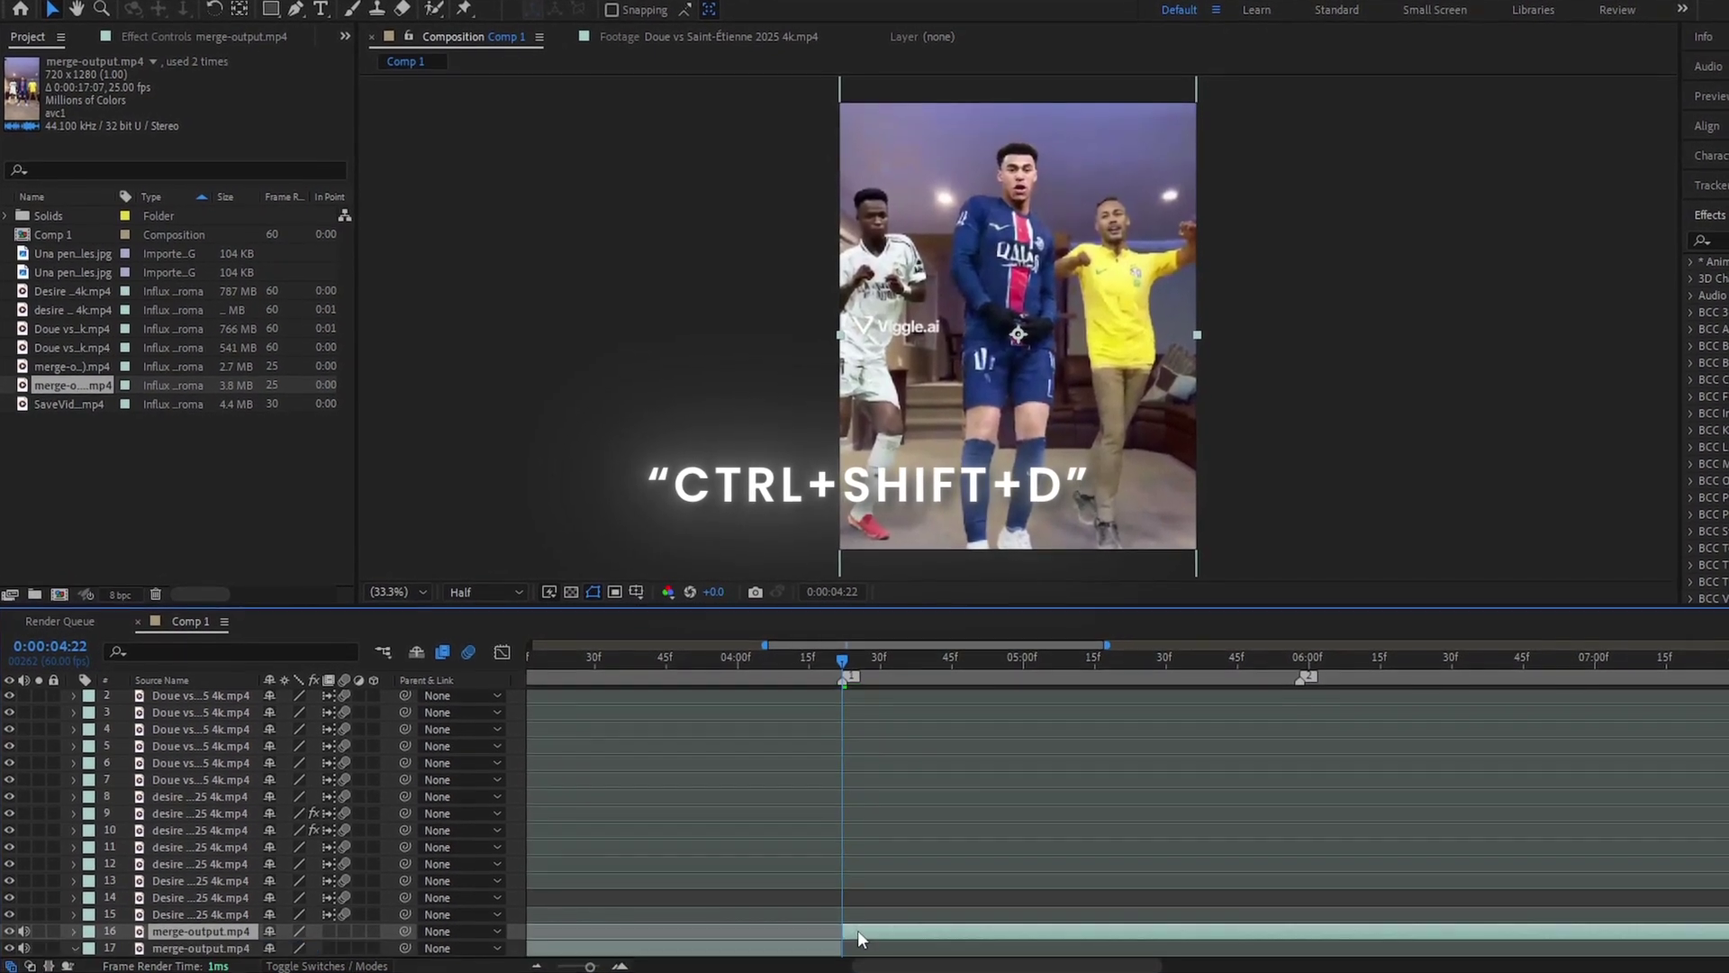
key("ctrl+shift+d")
key("minus")
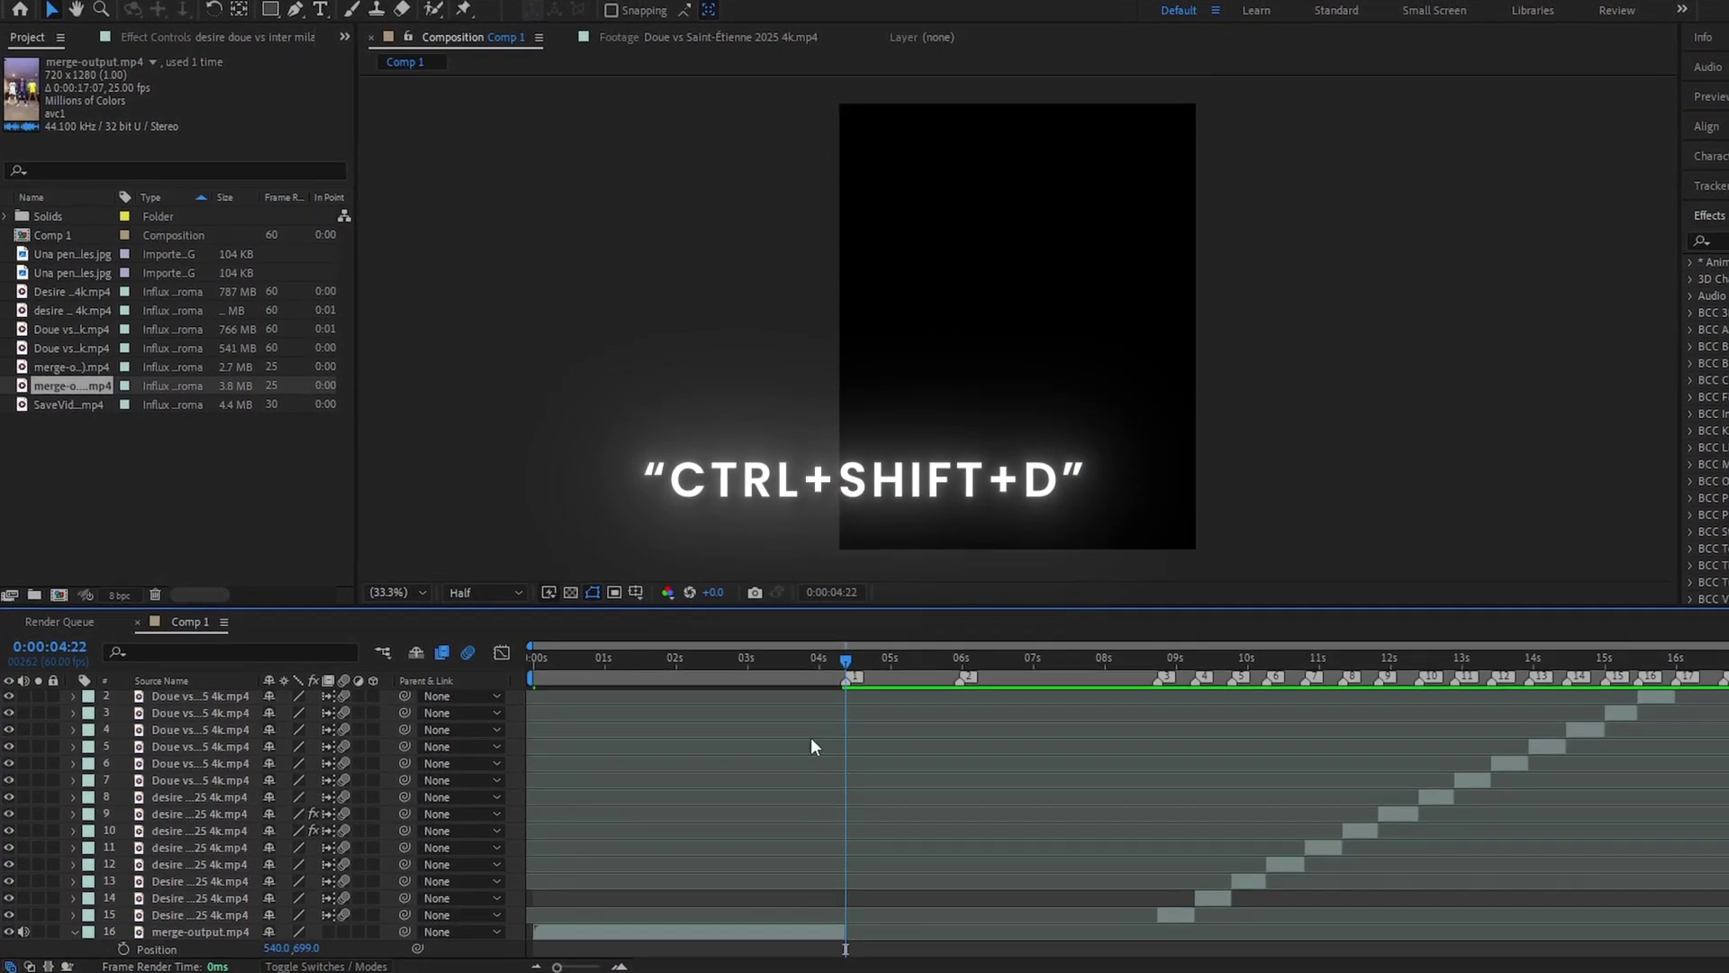
Step: Pre-compose the trimmed merge-output.mp4 layer as "merge-output.mp4 Comp 1", moving all attributes and adjusting the duration to the layer's time span
left_click_drag(789, 662, 533, 662)
left_click(586, 936)
right_click(588, 933)
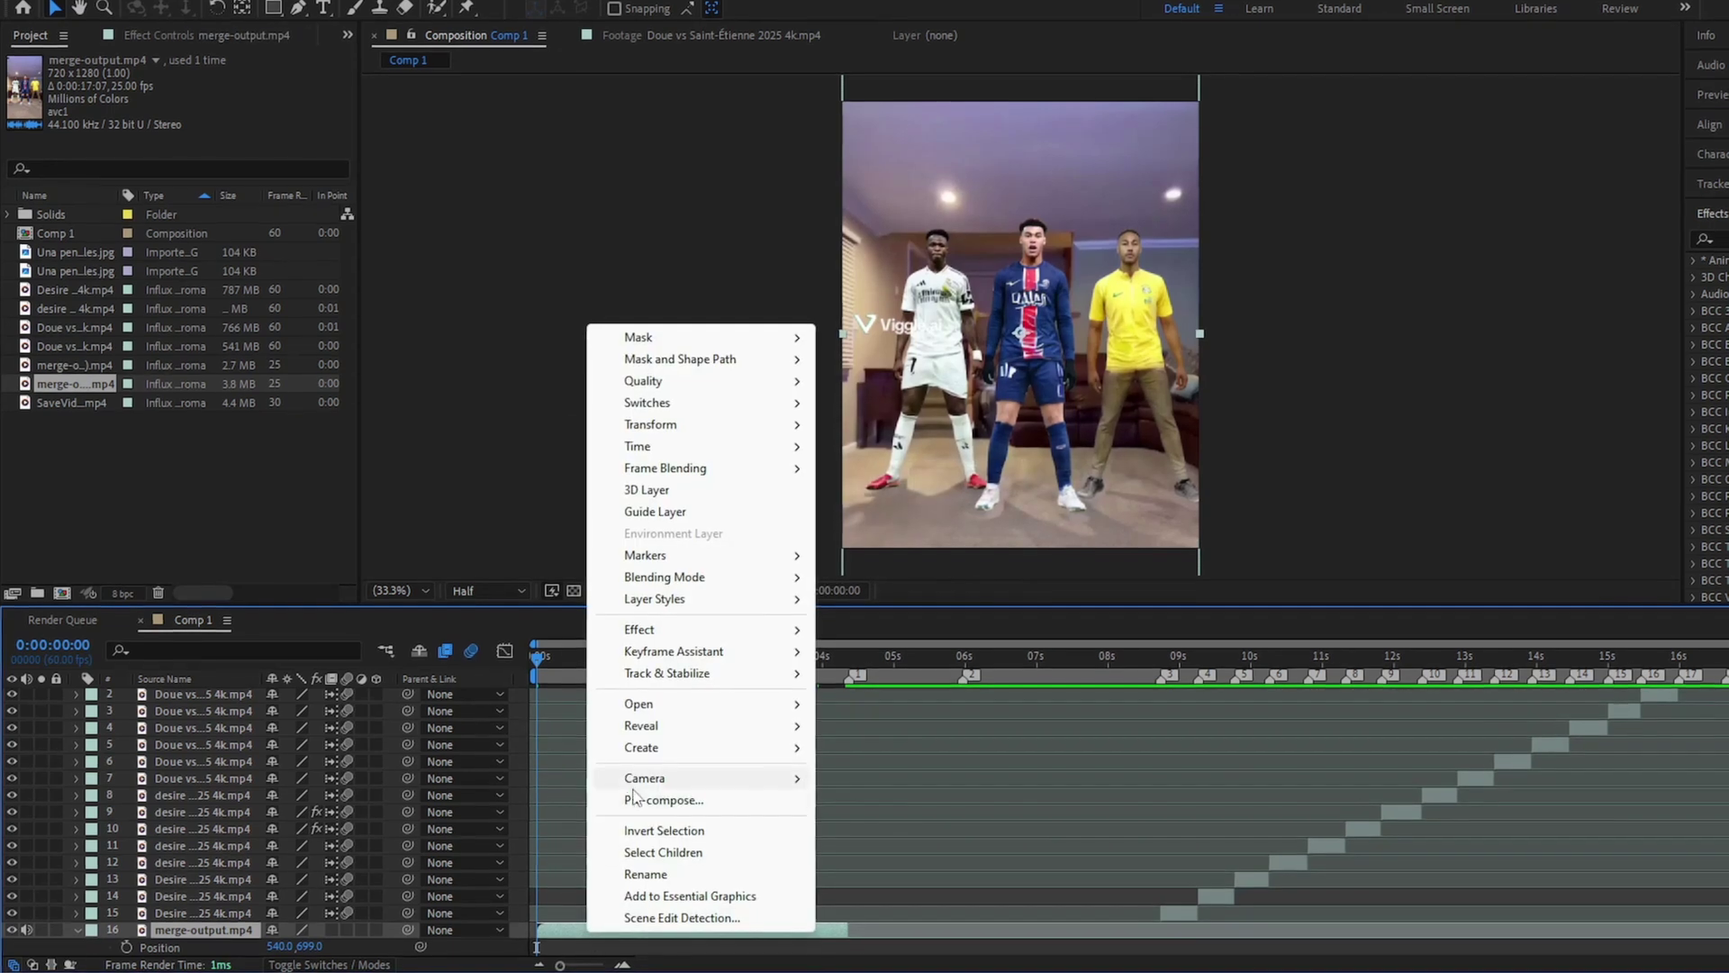
left_click(631, 799)
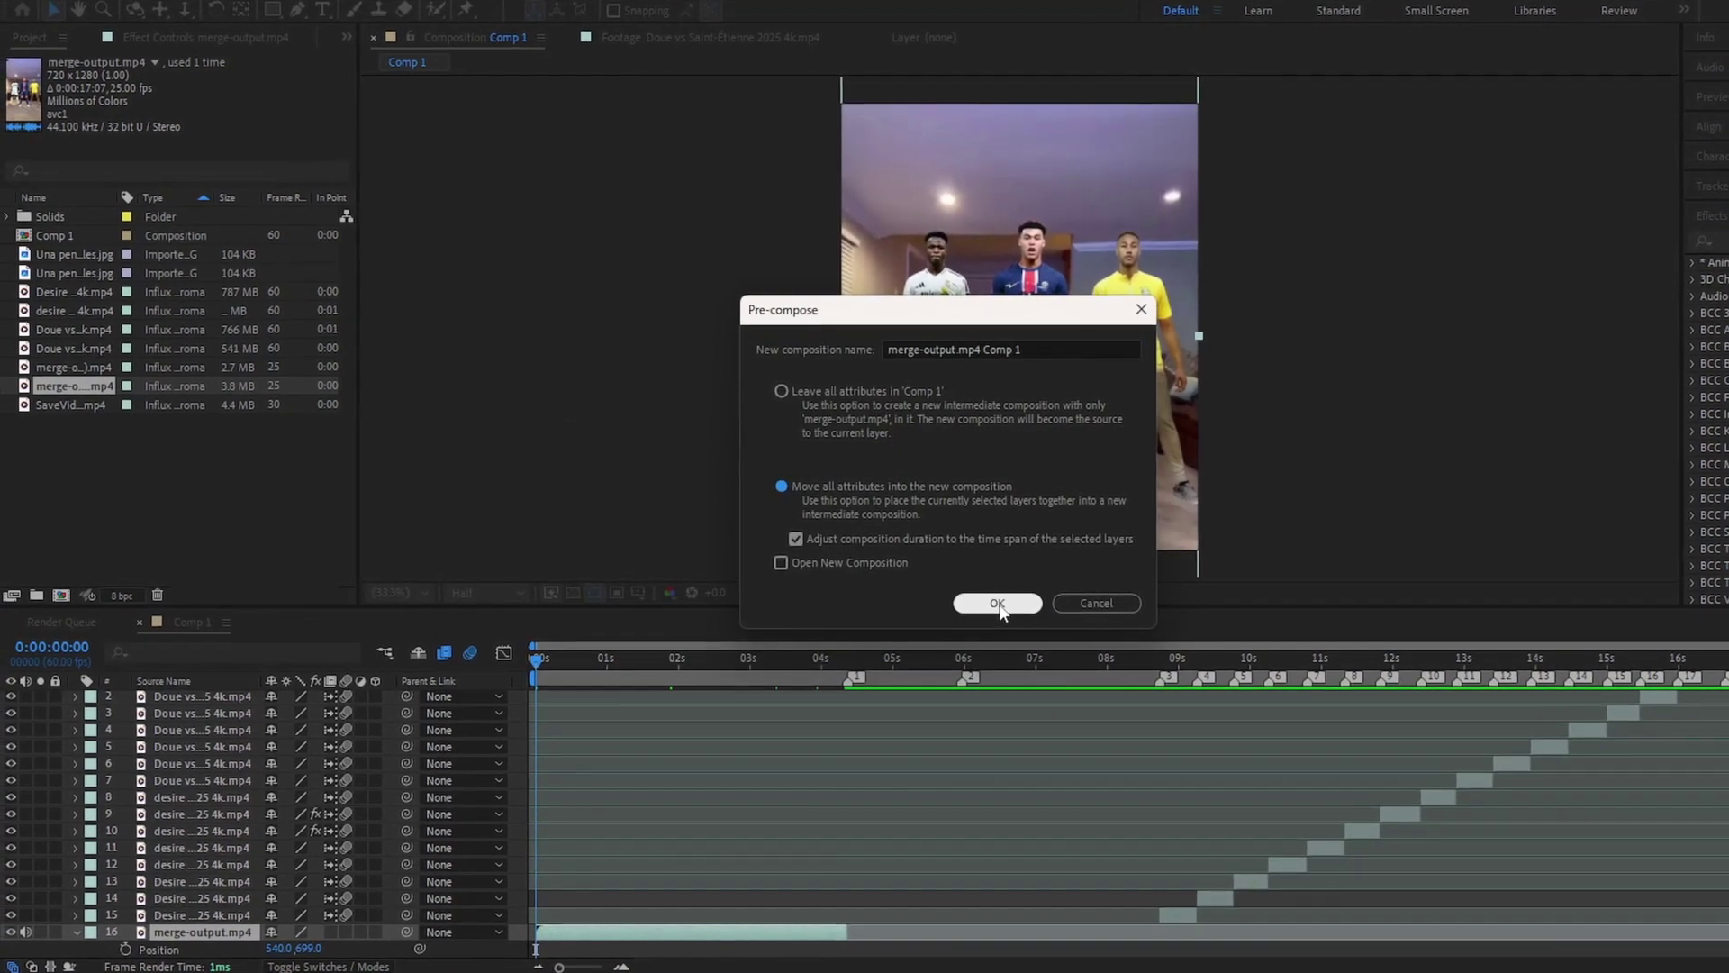
left_click(993, 603)
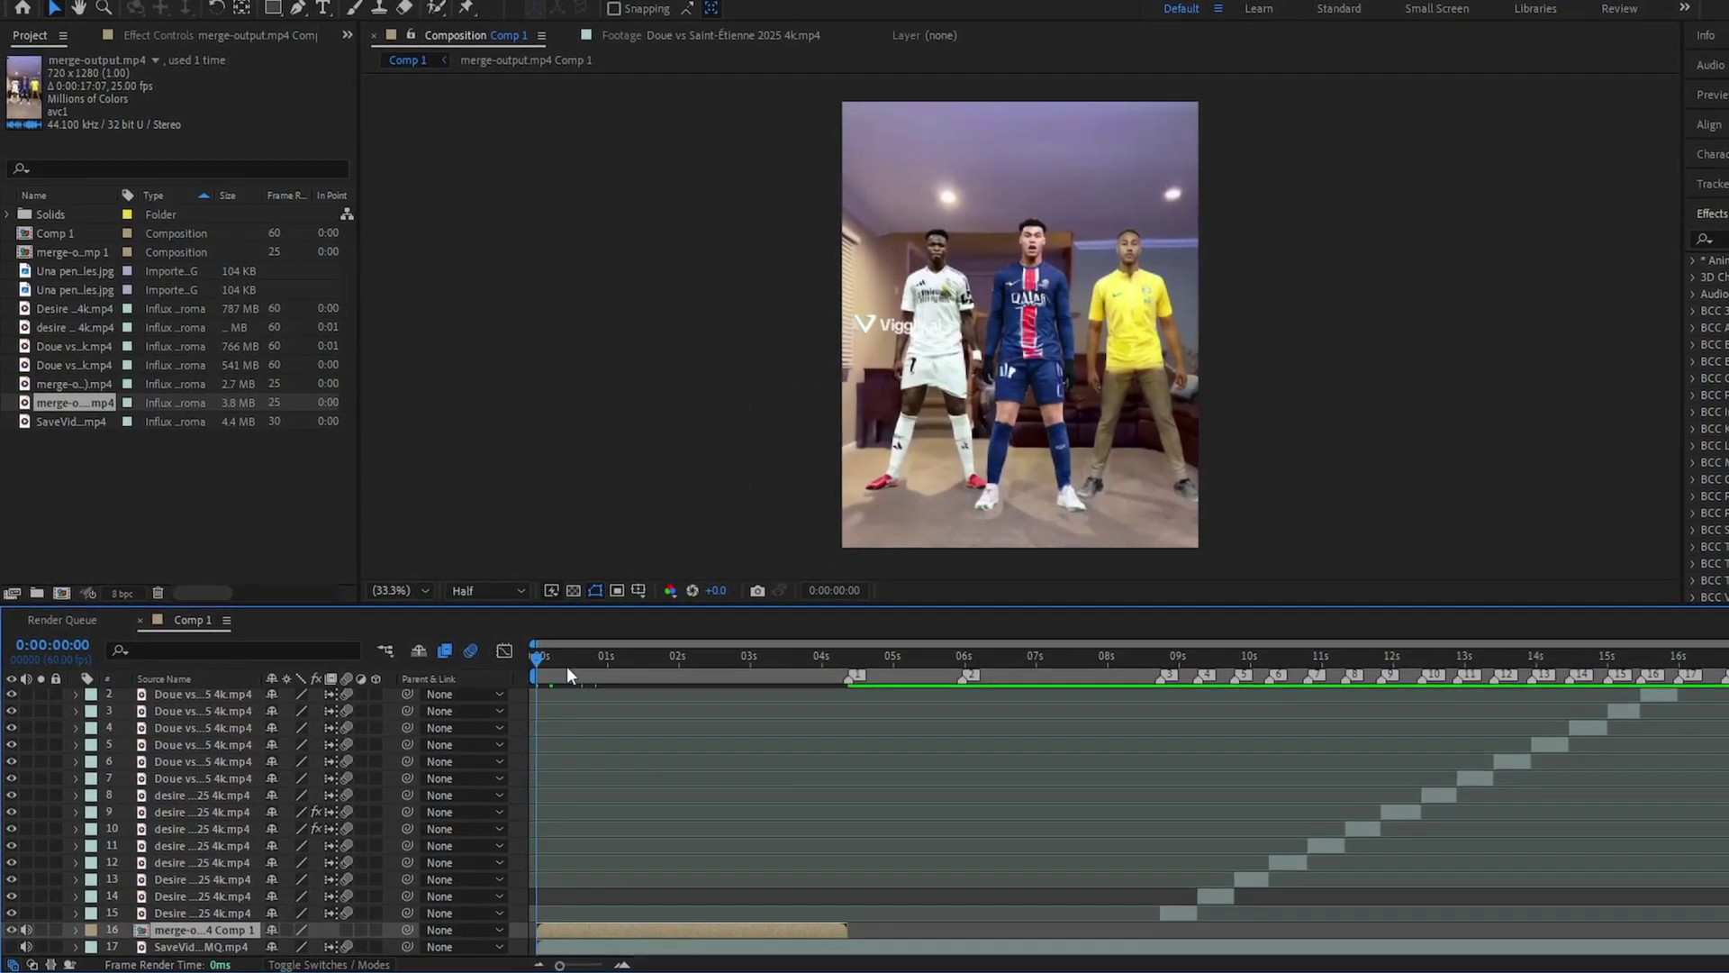
Step: Preview the pre-composed clip from the beginning and return the playhead to 0:00
key("space")
key("space")
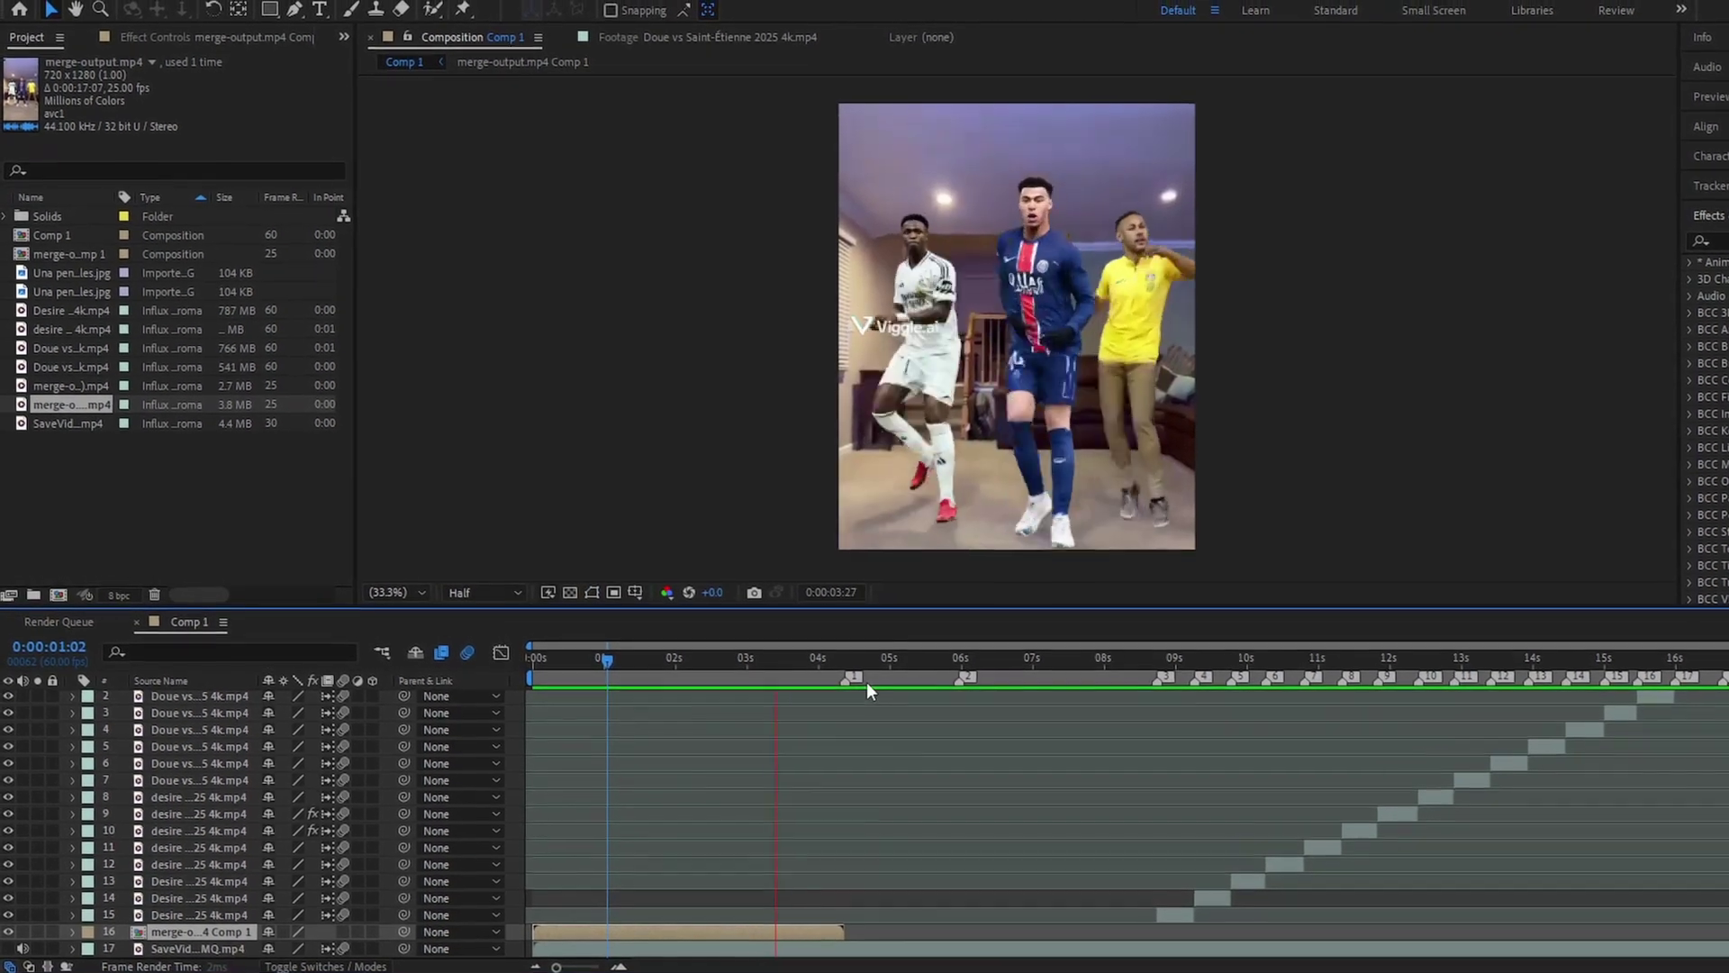
left_click_drag(847, 660, 524, 720)
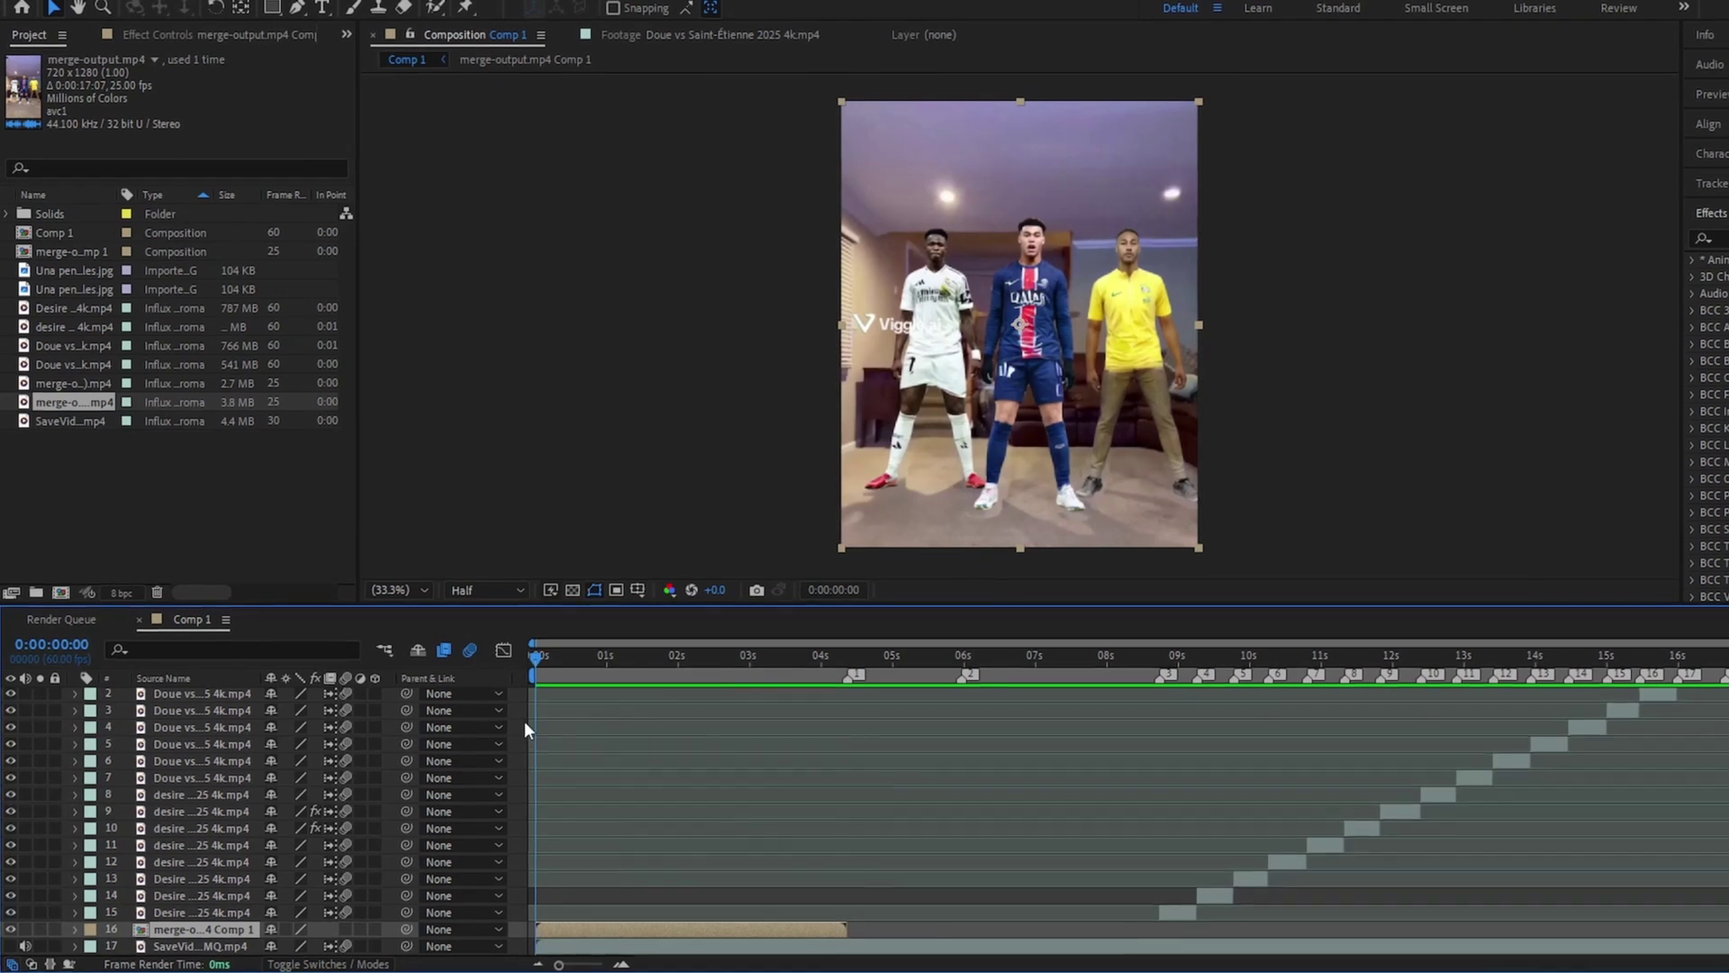
Step: Create a white solid, 1080 x 1350 px, named White Solid 1, directly above the pre-composed clip
right_click(393, 926)
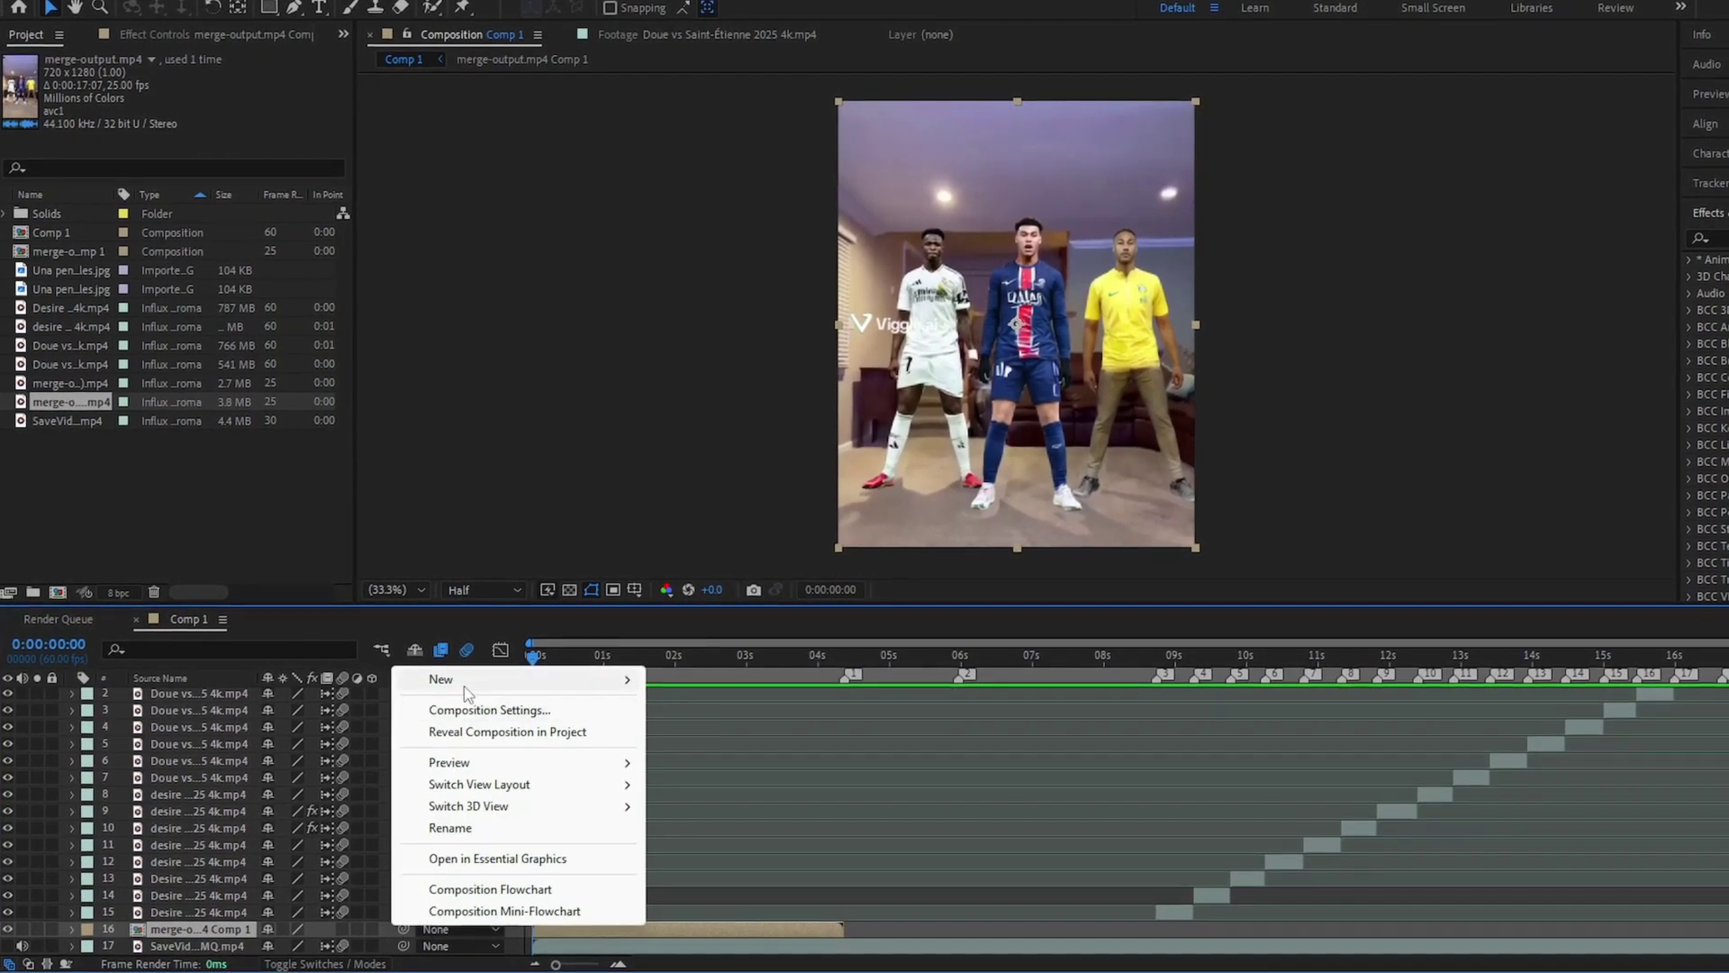
mouse_move(505, 678)
left_click(728, 728)
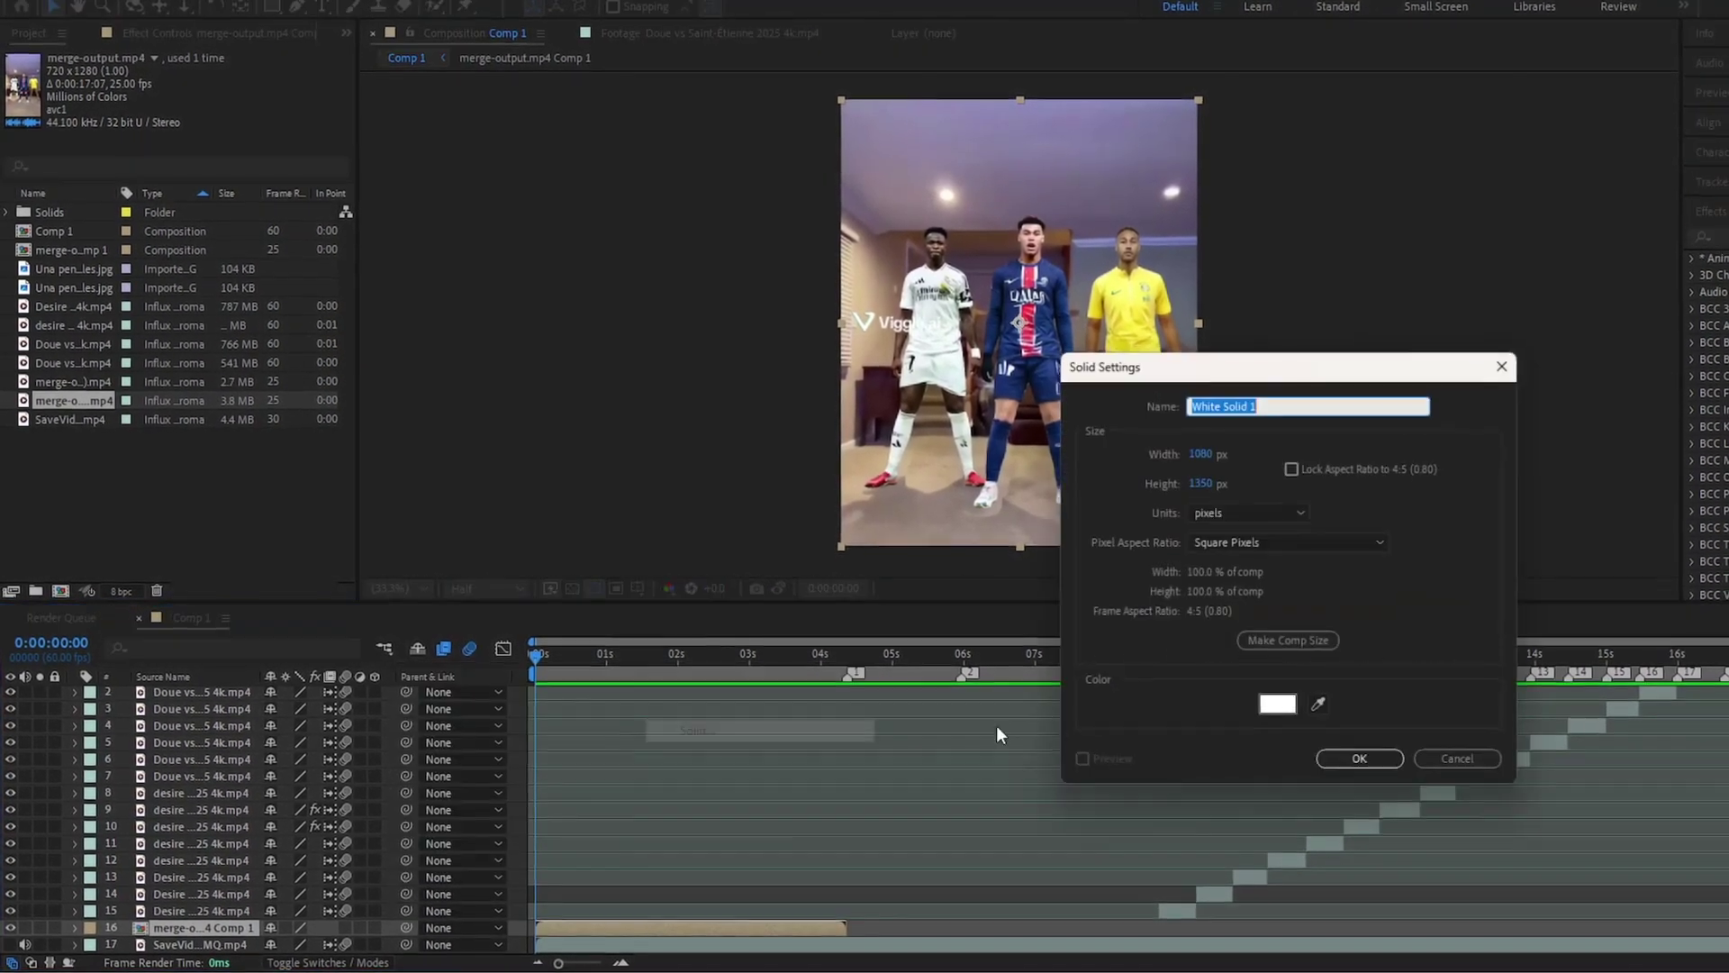
left_click(1273, 702)
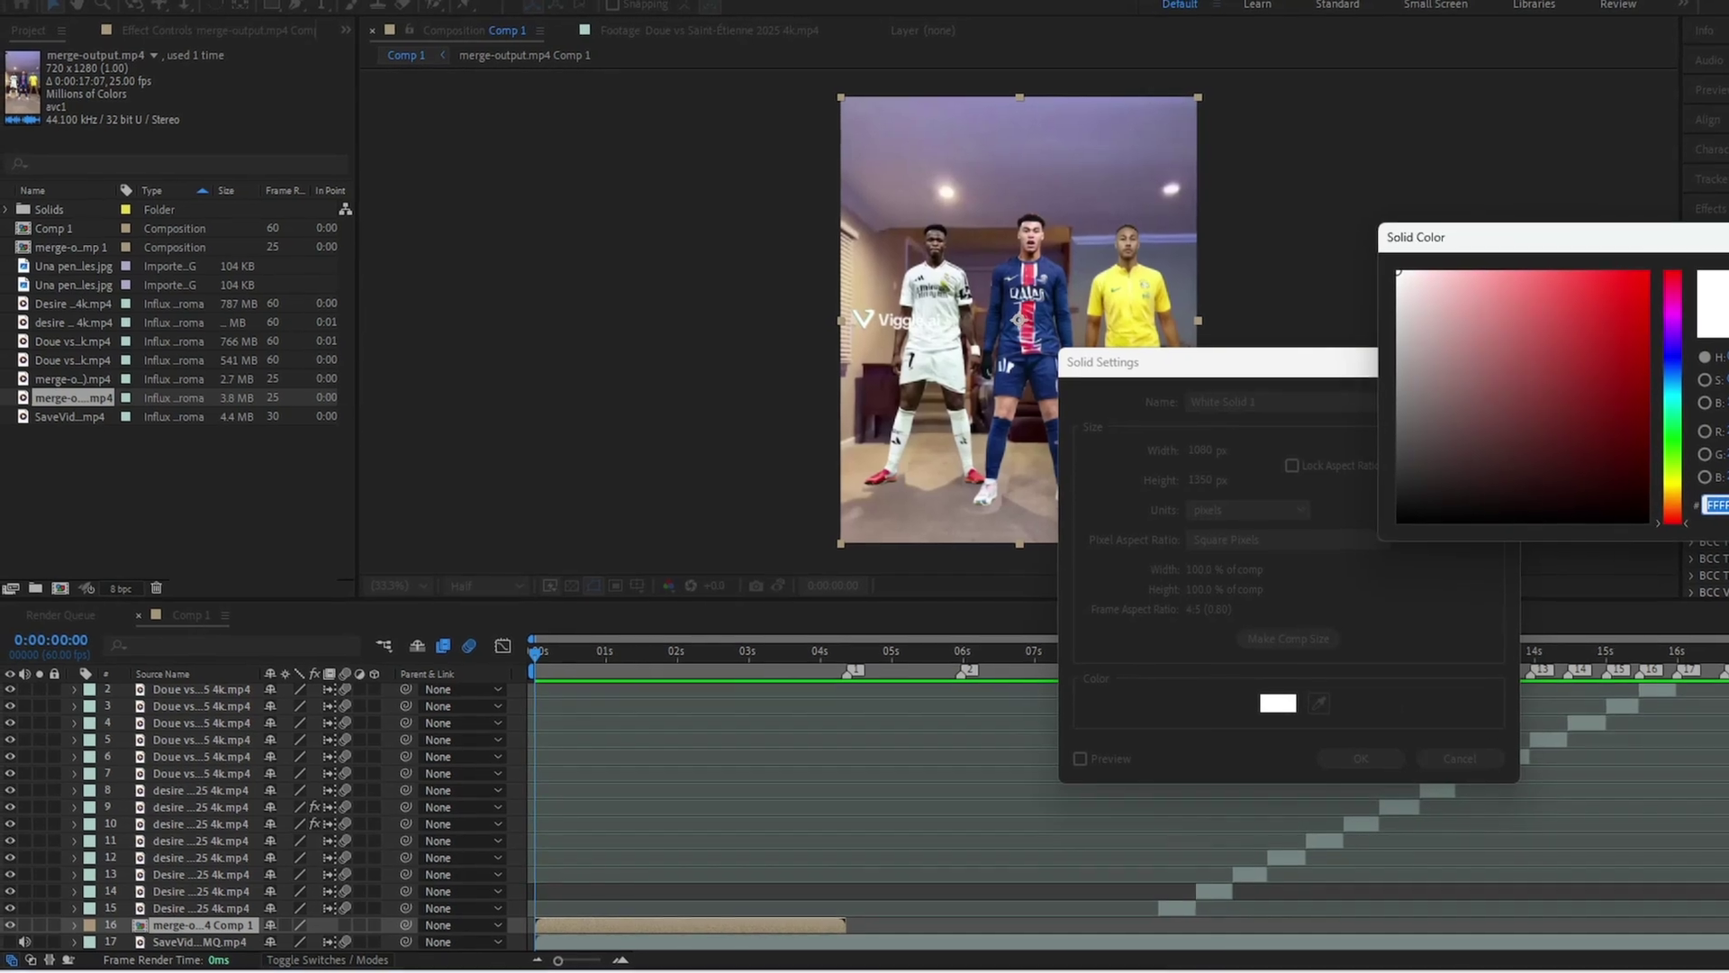
key("Return")
left_click(1357, 756)
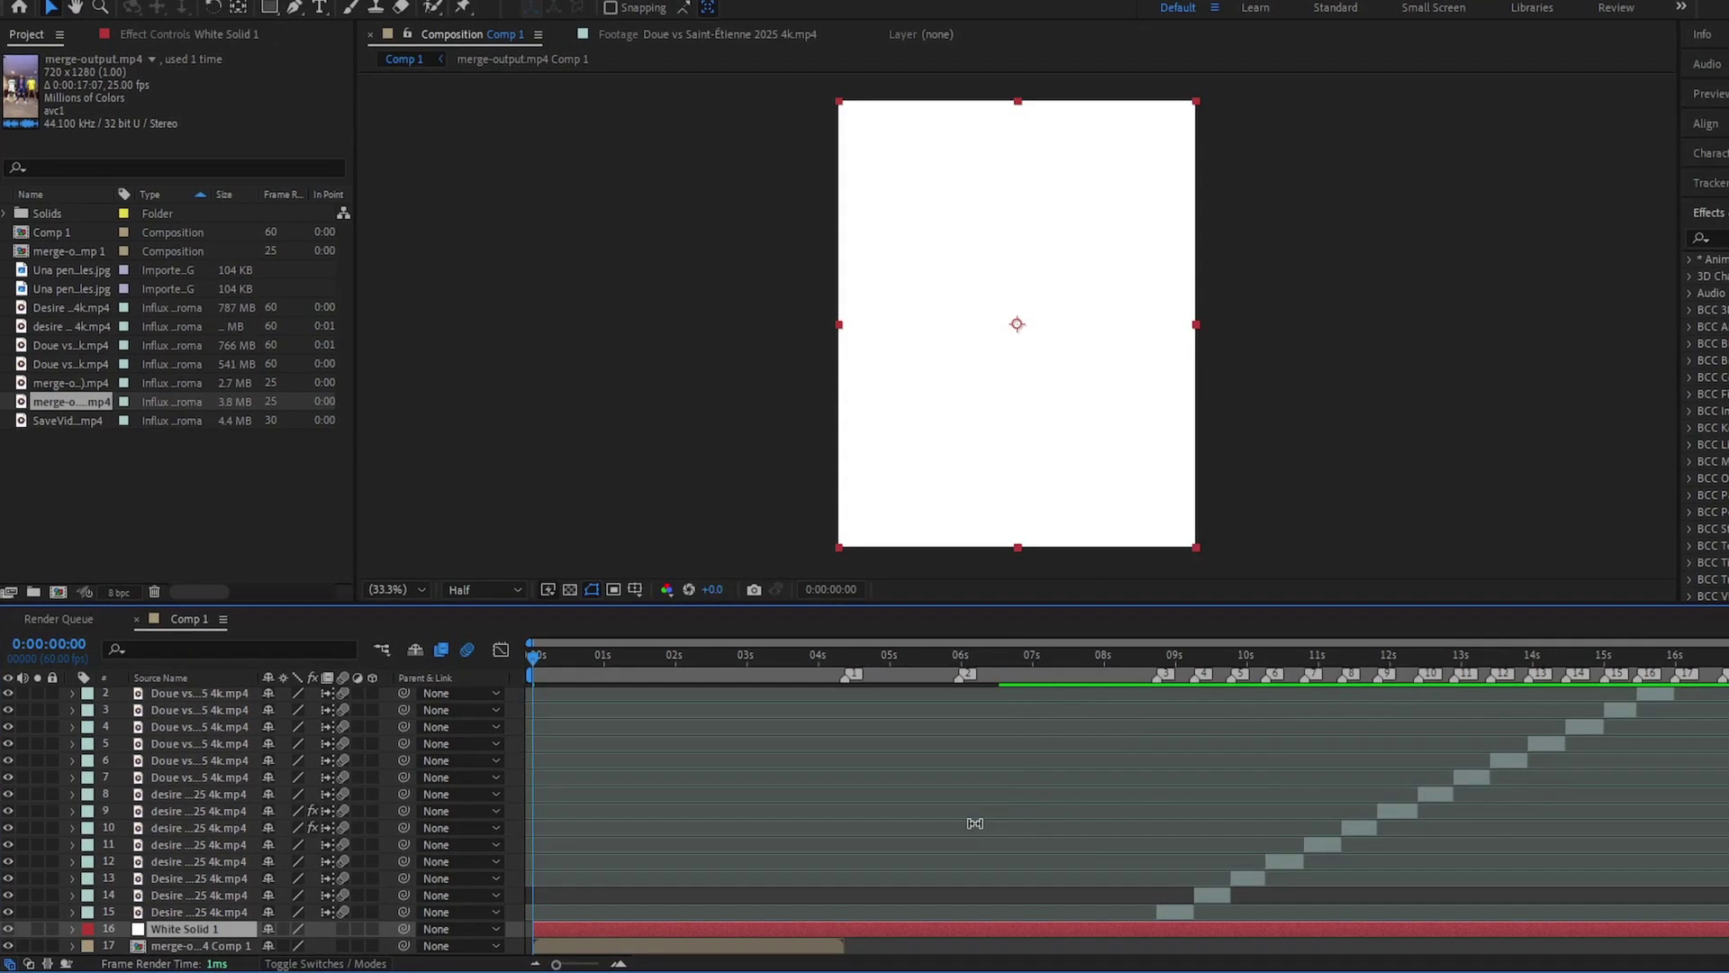
Step: Split White Solid 1 at marker 1 (0:00:04:22) and delete the part after it
left_click(841, 665)
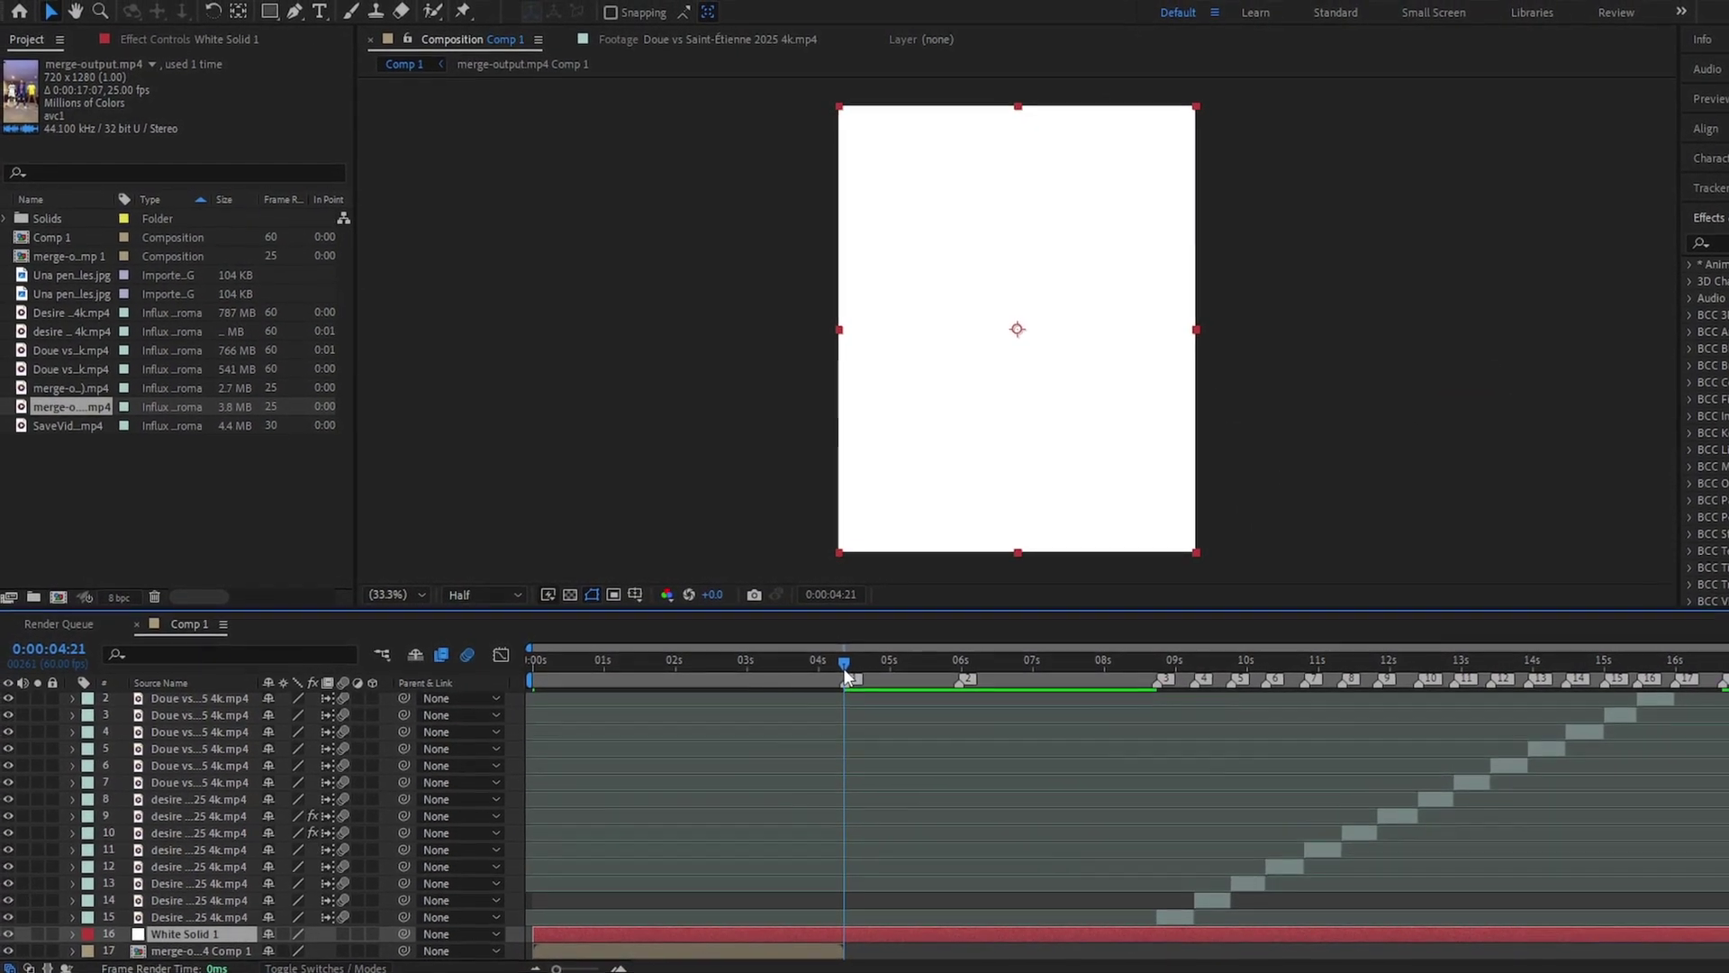
key("=")
key("=")
key("=")
left_click(853, 664)
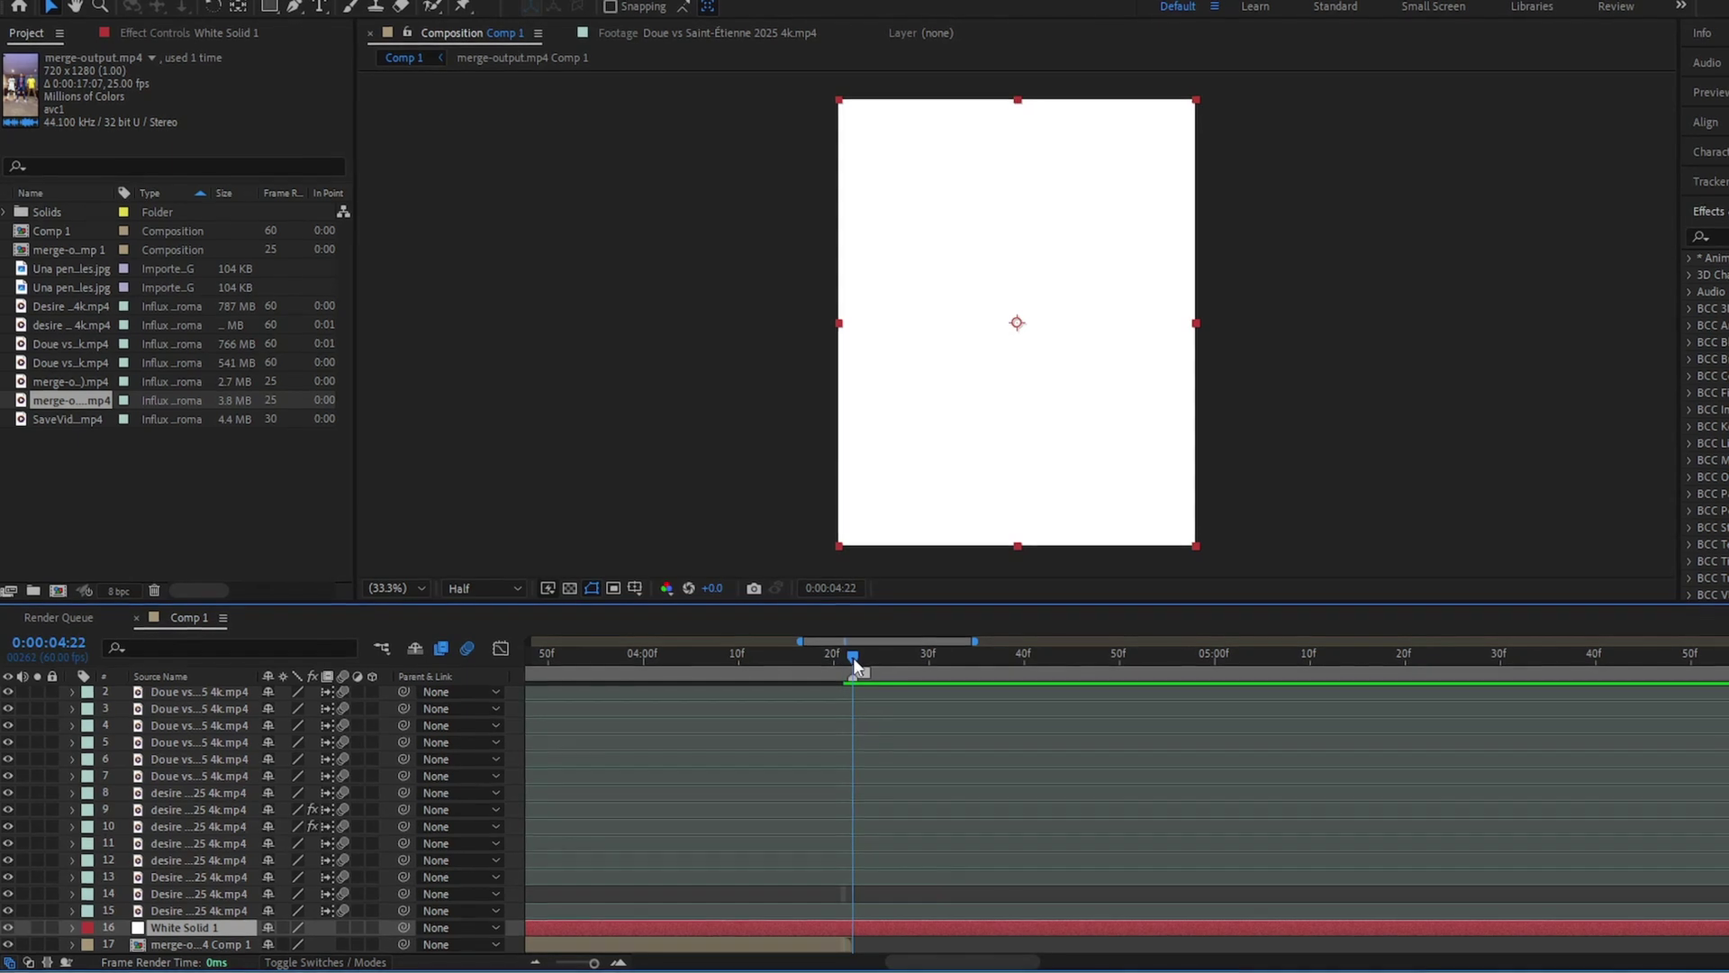
key("ctrl+shift+d")
key("Delete")
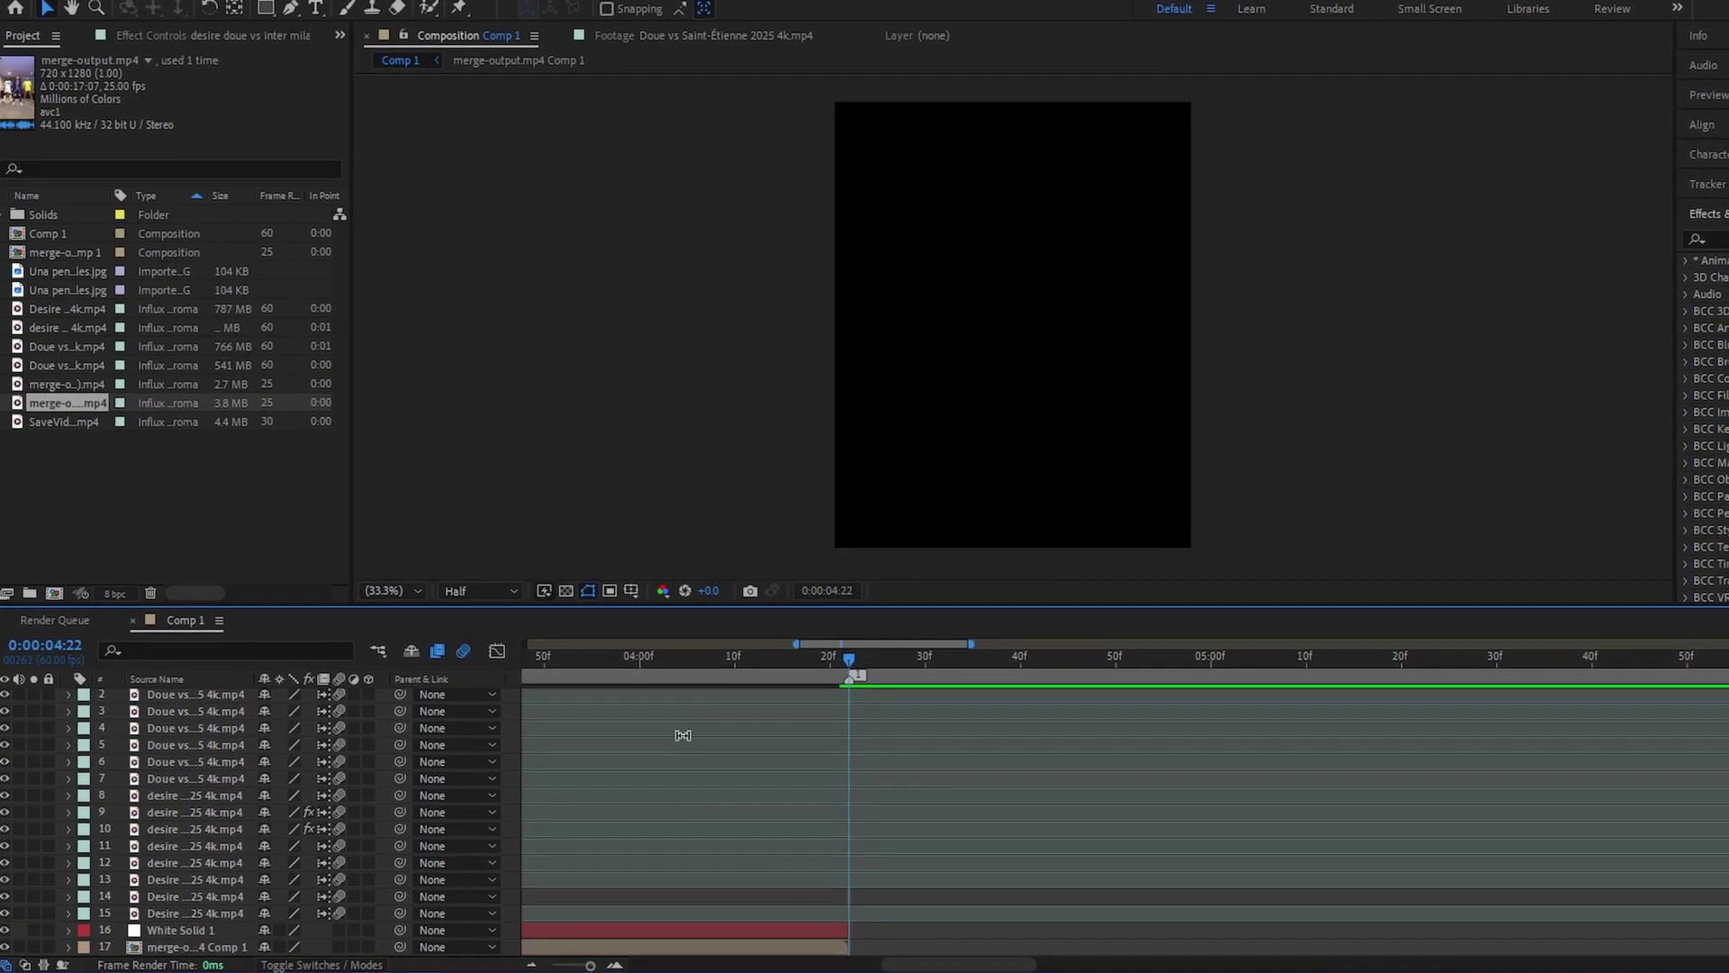
Step: At 0:00, draw a rectangular mask on White Solid 1 covering a strip across the frame's upper edge
left_click_drag(725, 665, 217, 760)
left_click(608, 931)
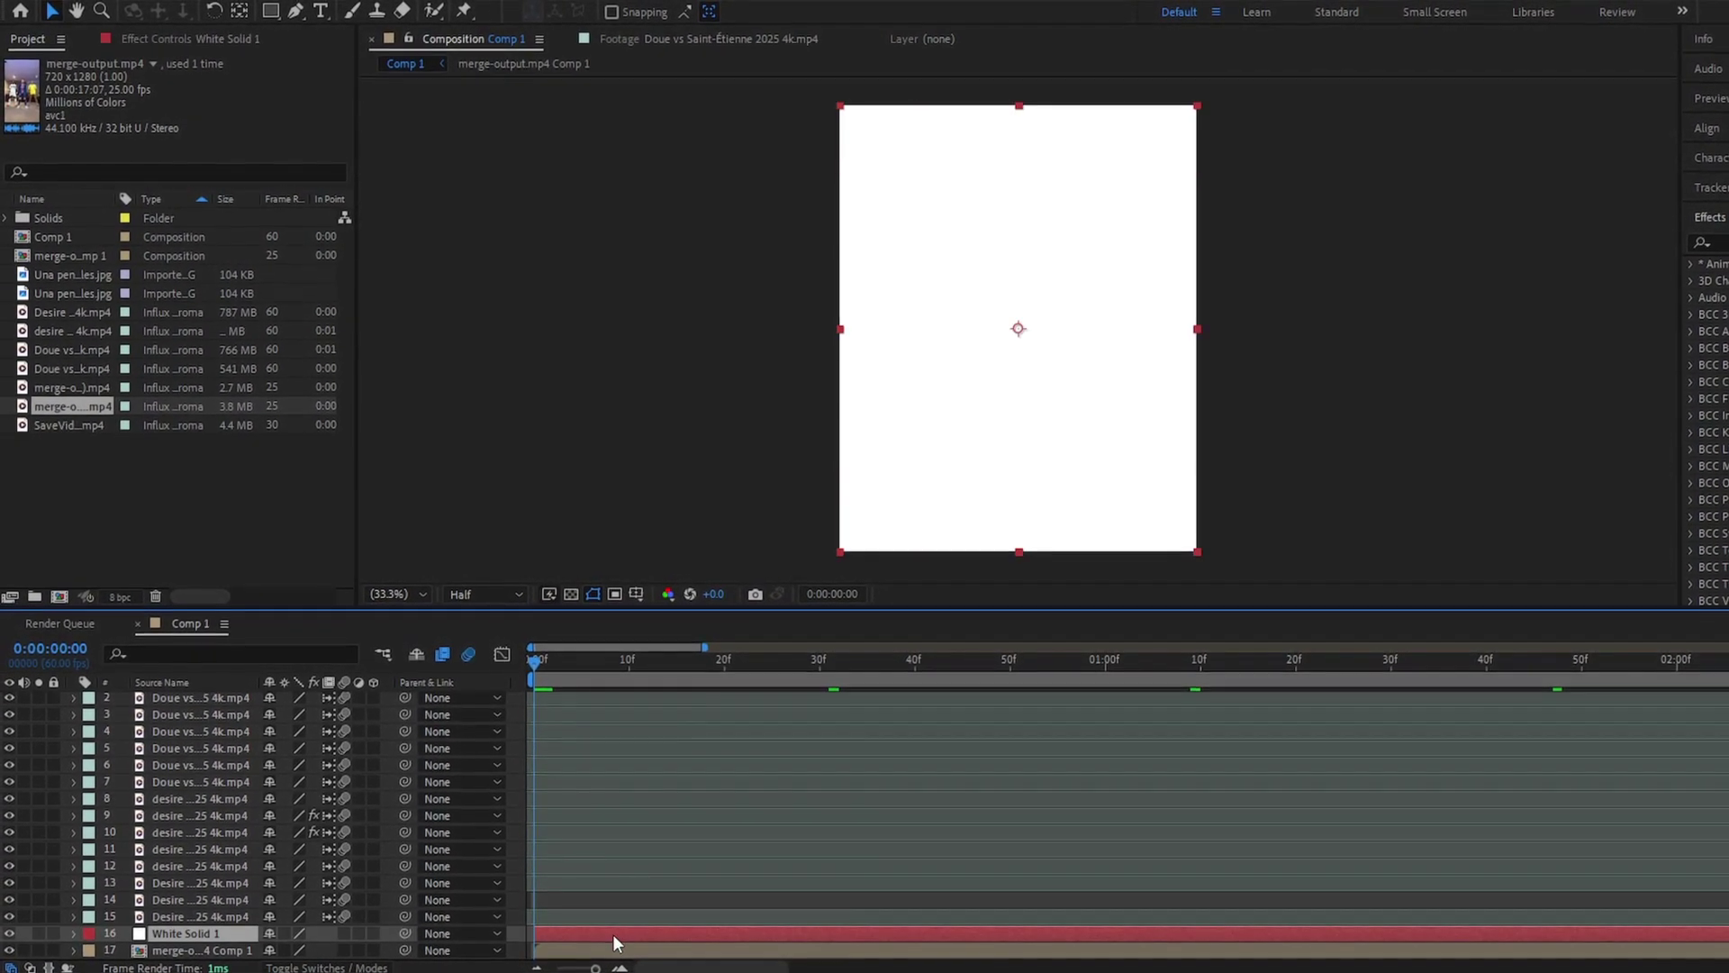
key("q")
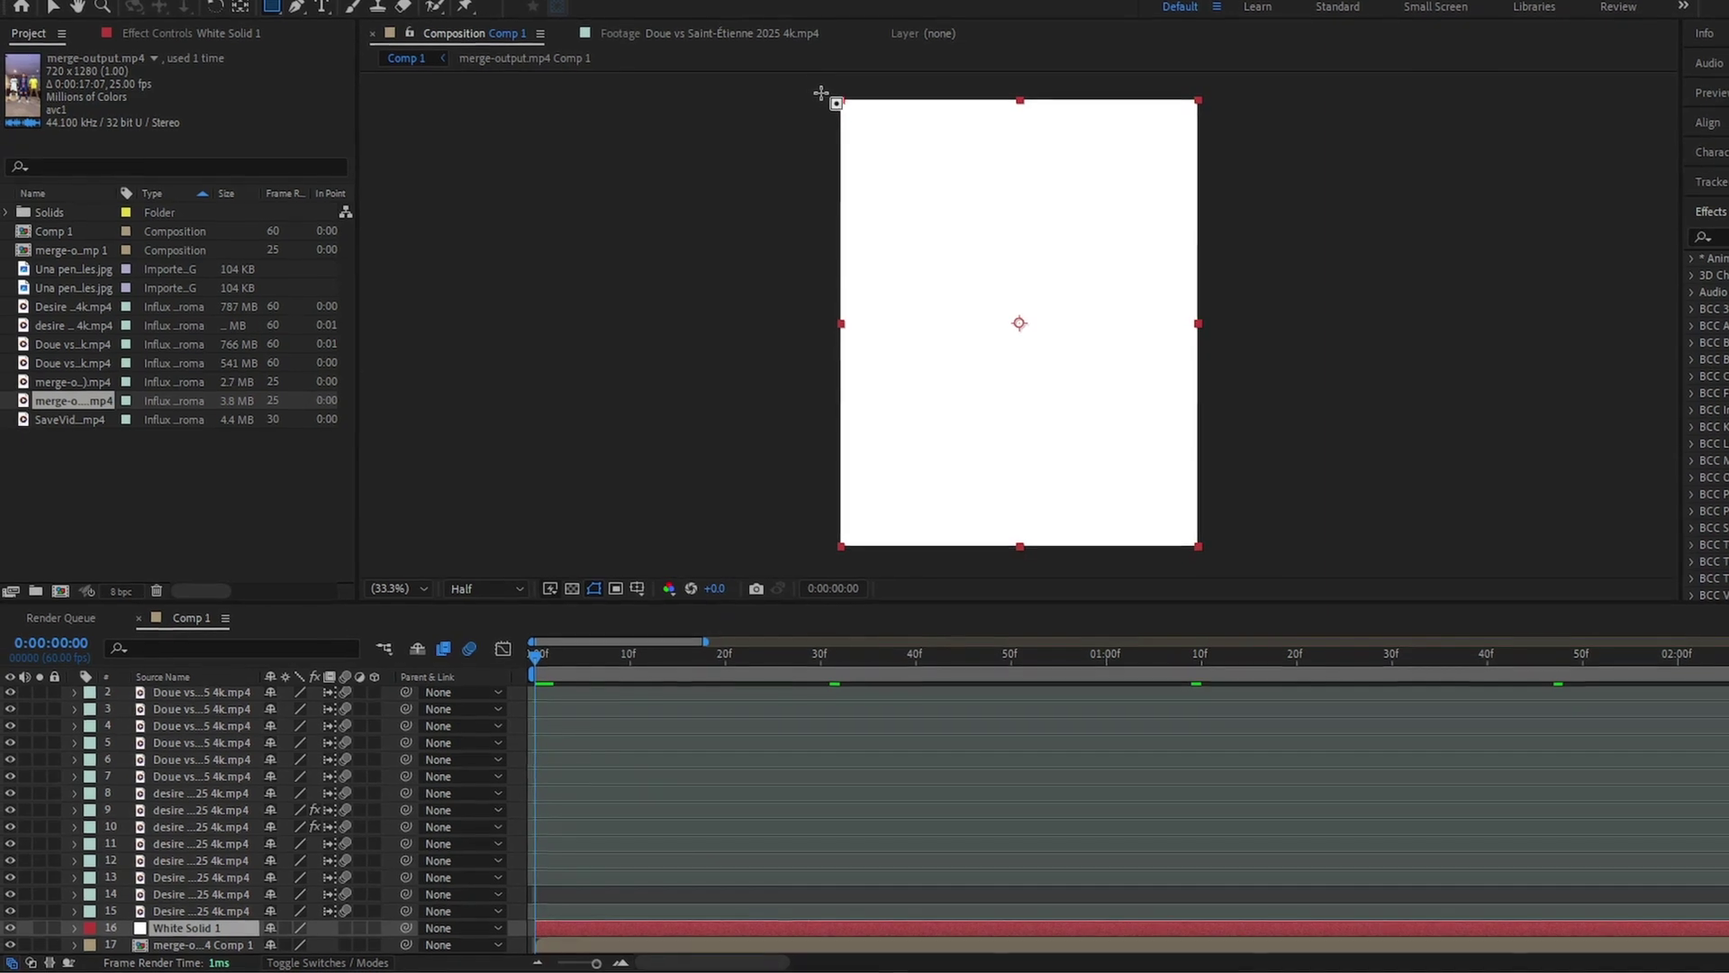
left_click_drag(820, 93, 1245, 162)
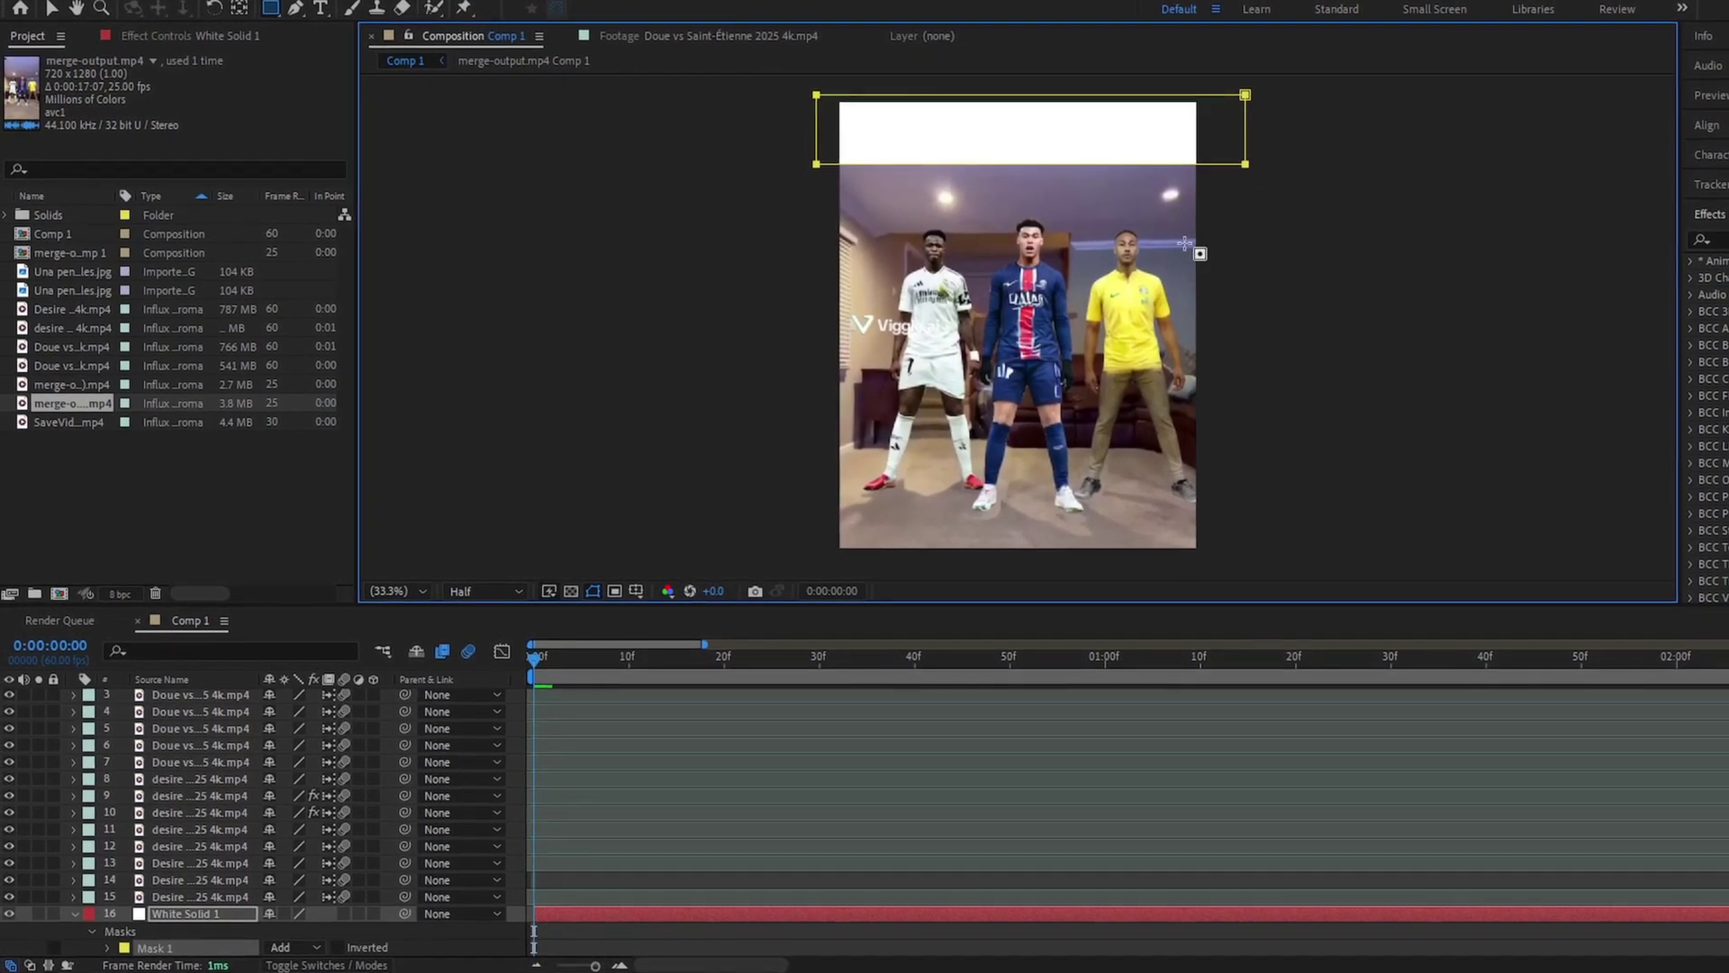
Step: Keyframe the Mask 1 path at frames 0 and 20, collapsing the mask to a flat line above the frame at frame 0
left_click(107, 948)
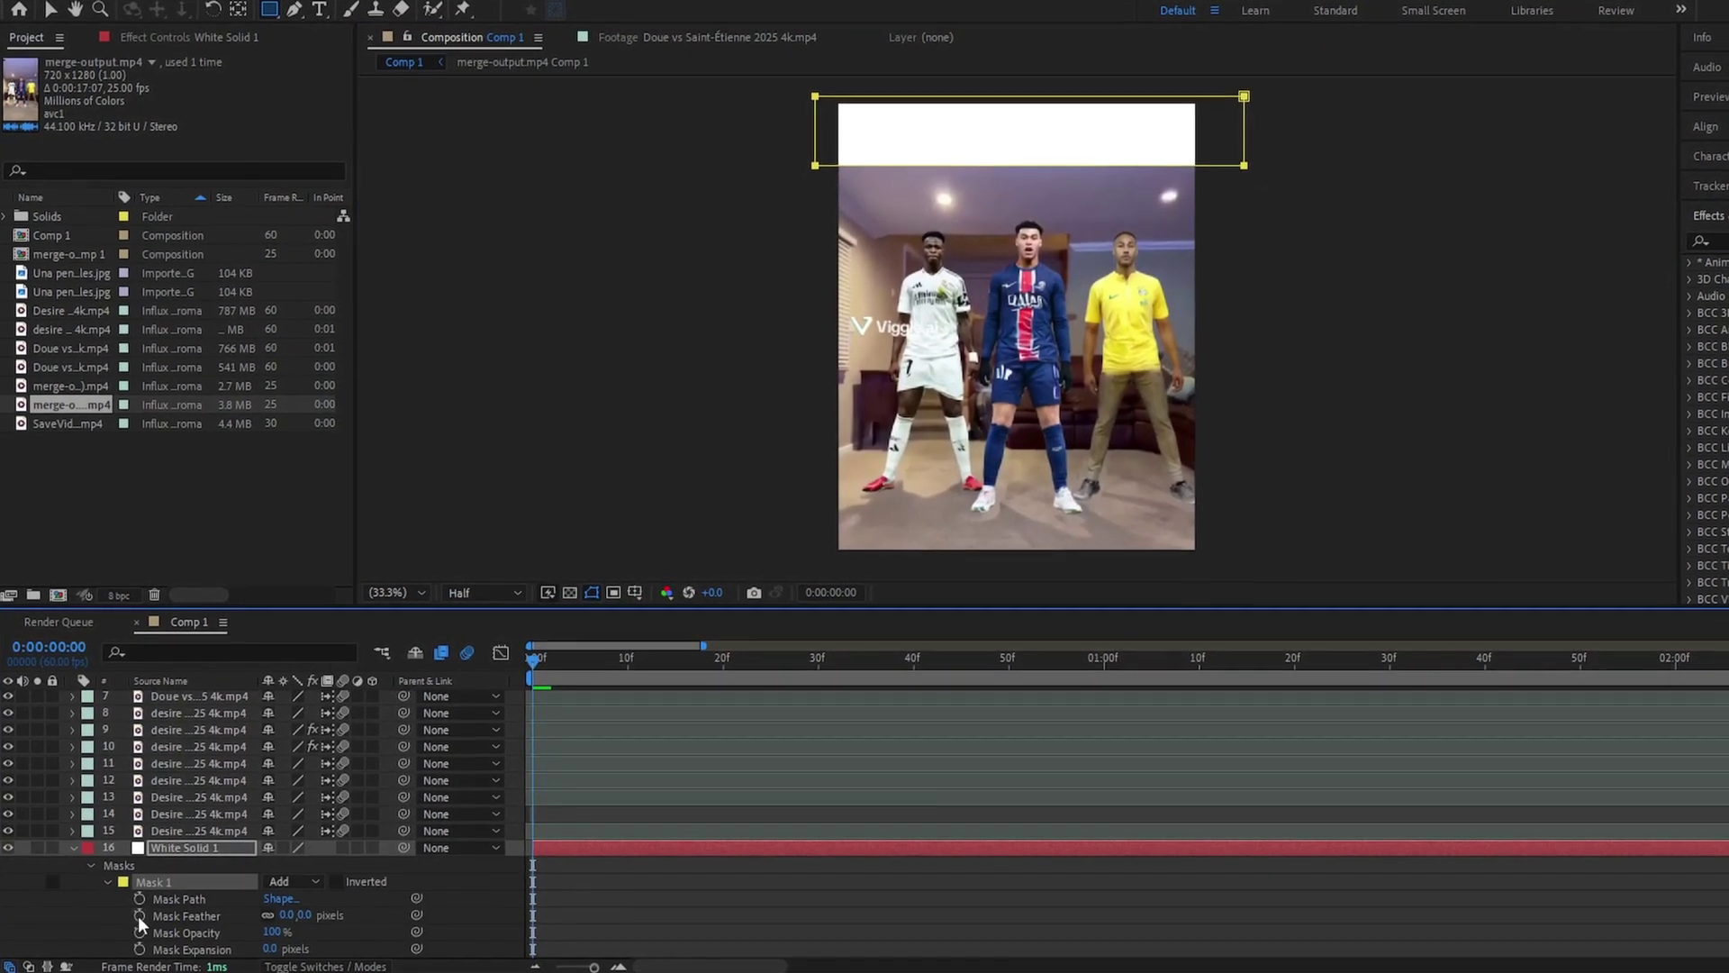
left_click(139, 898)
left_click_drag(652, 659, 719, 678)
left_click(21, 895)
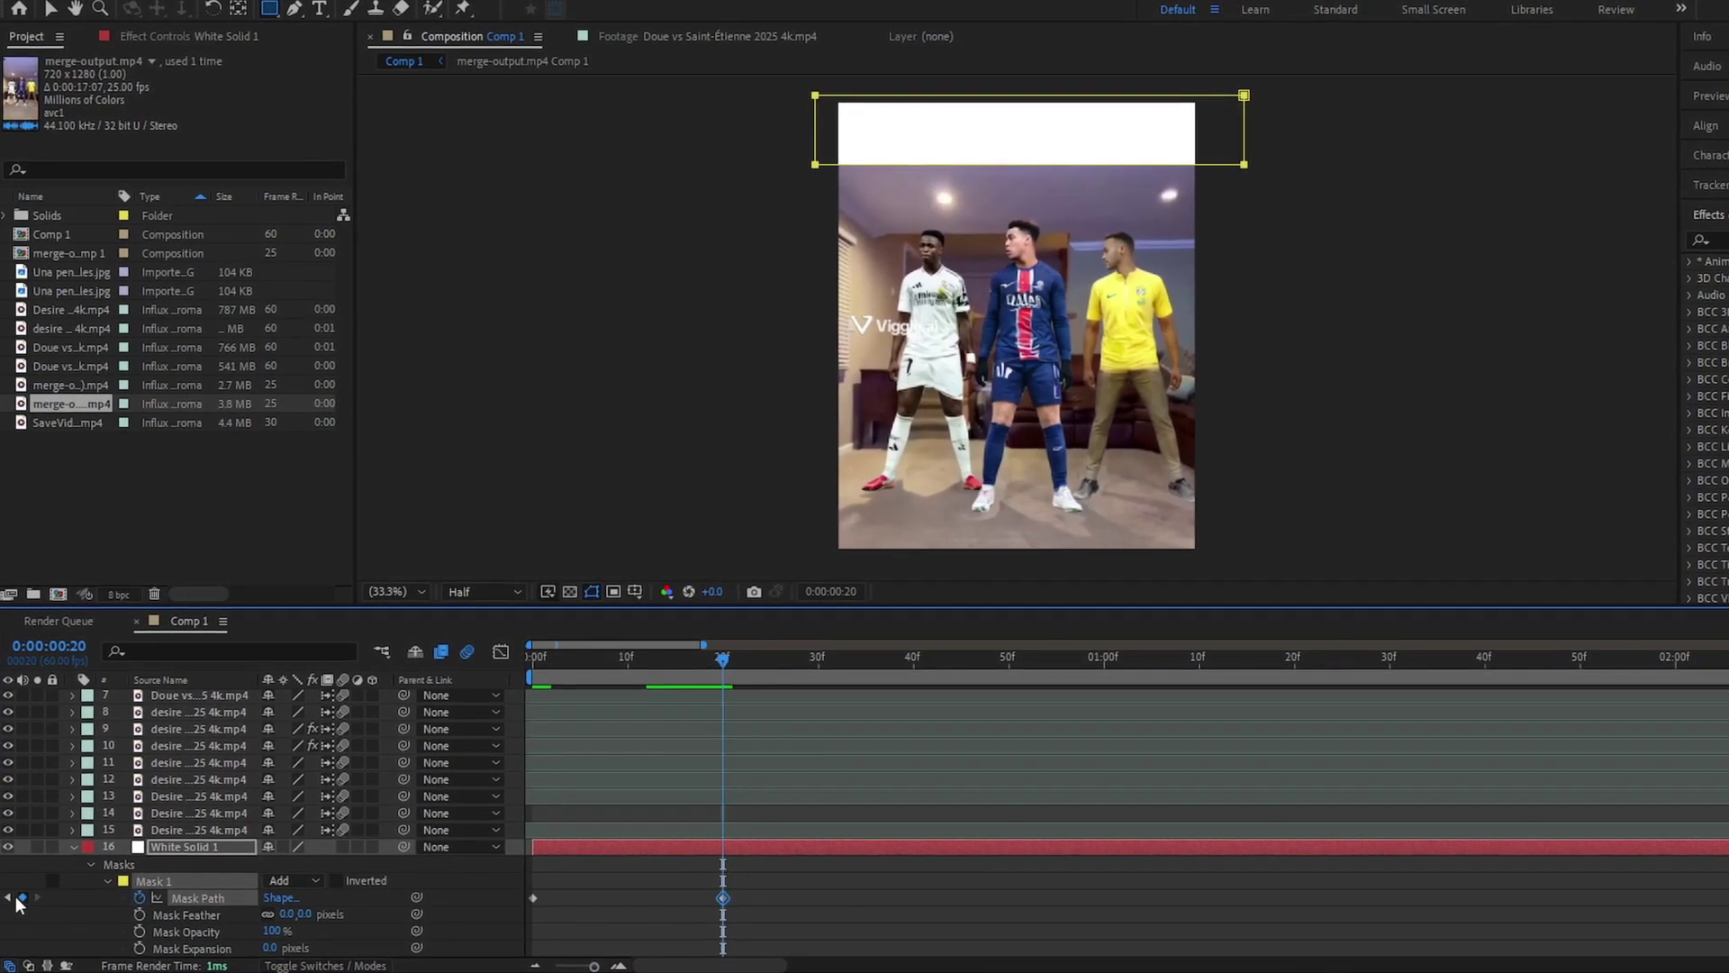
left_click(9, 896)
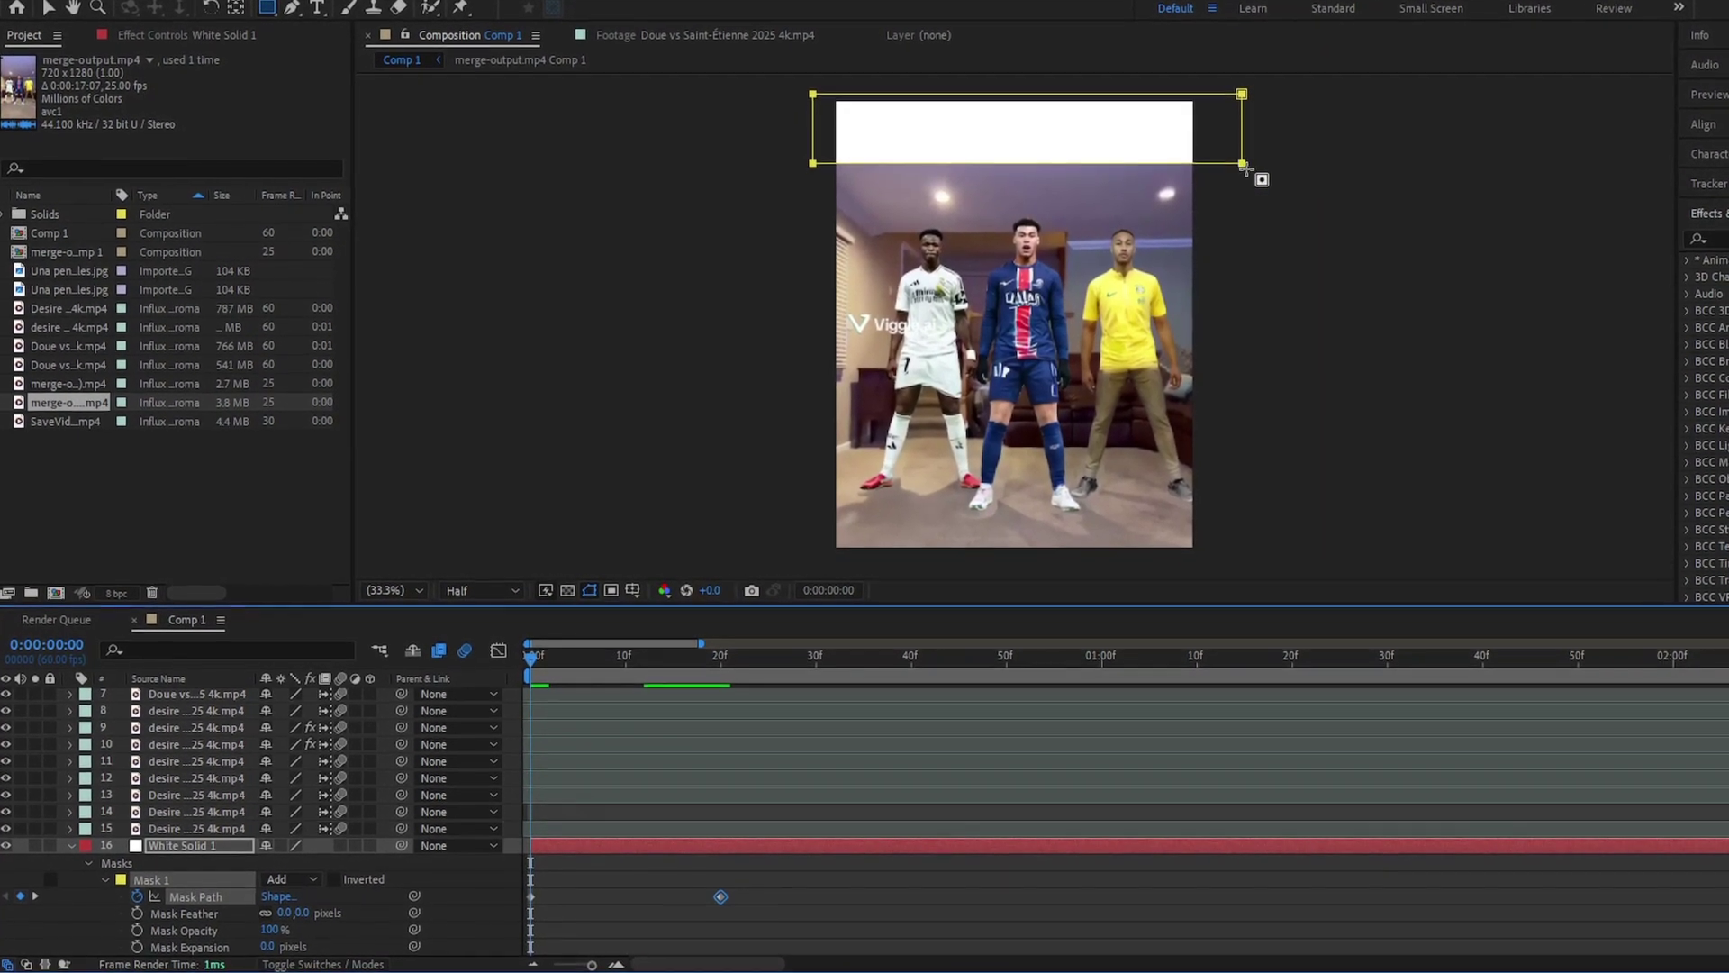
left_click_drag(1311, 155, 817, 93)
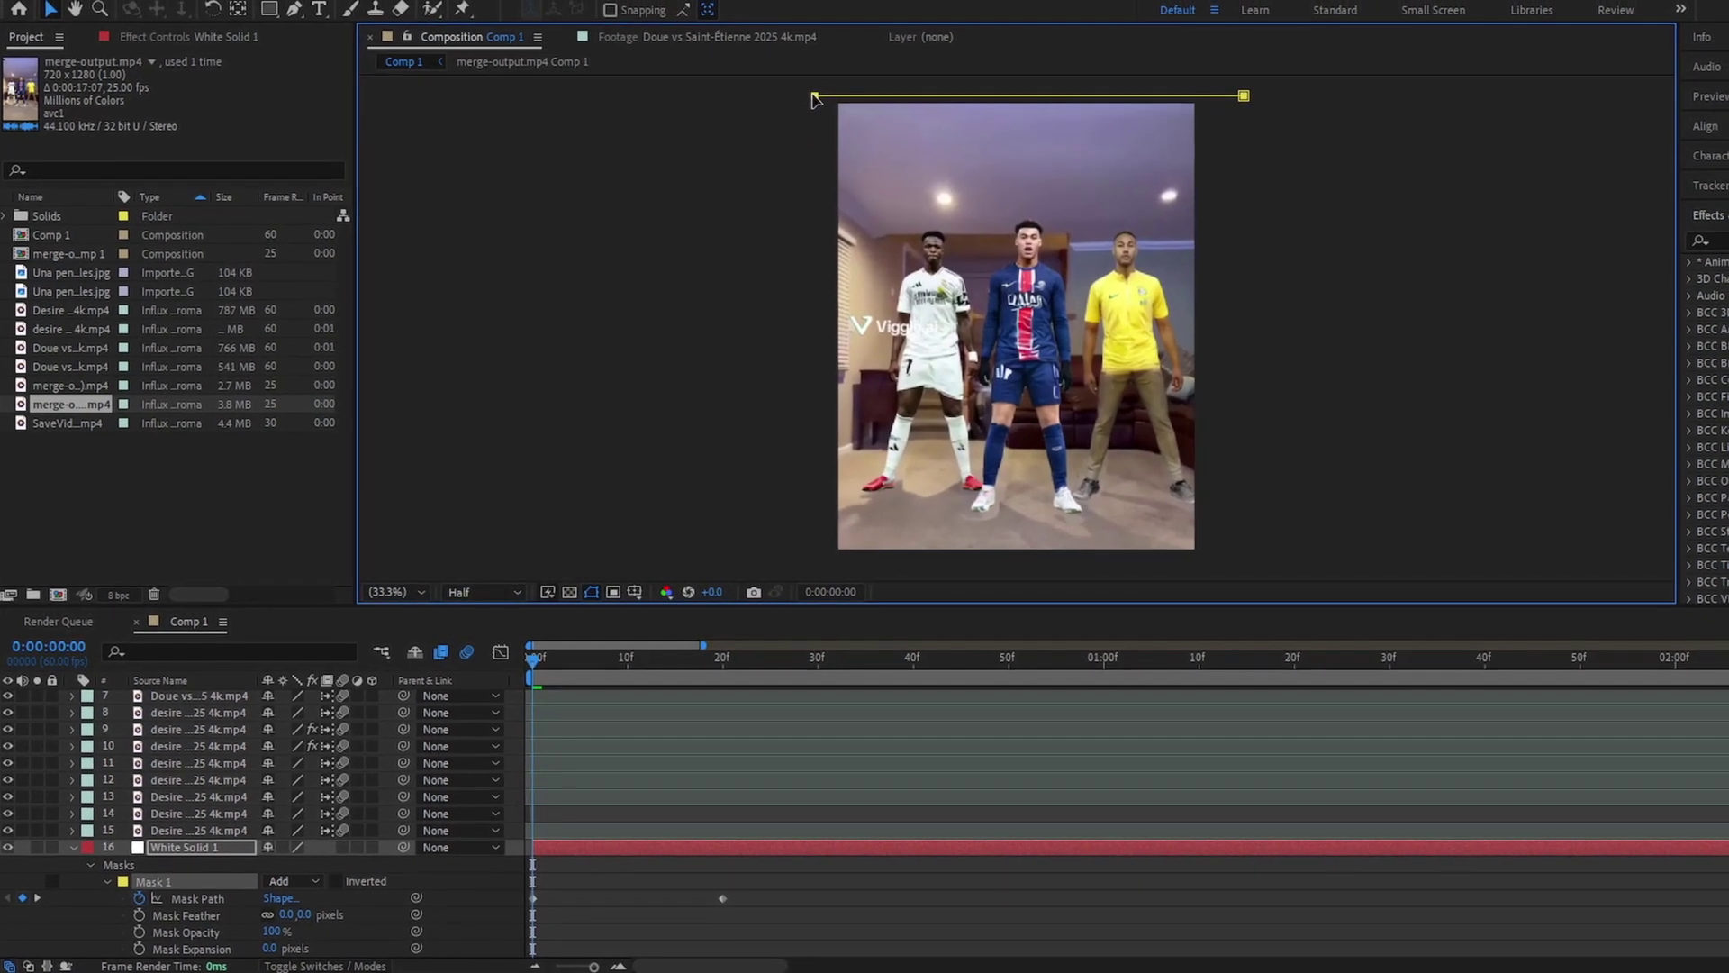
Step: Apply Easy Ease to both Mask Path keyframes and shape their speed curve into an early peak with a long slow-down, and preview it
left_click_drag(622, 915, 523, 915)
key("F9")
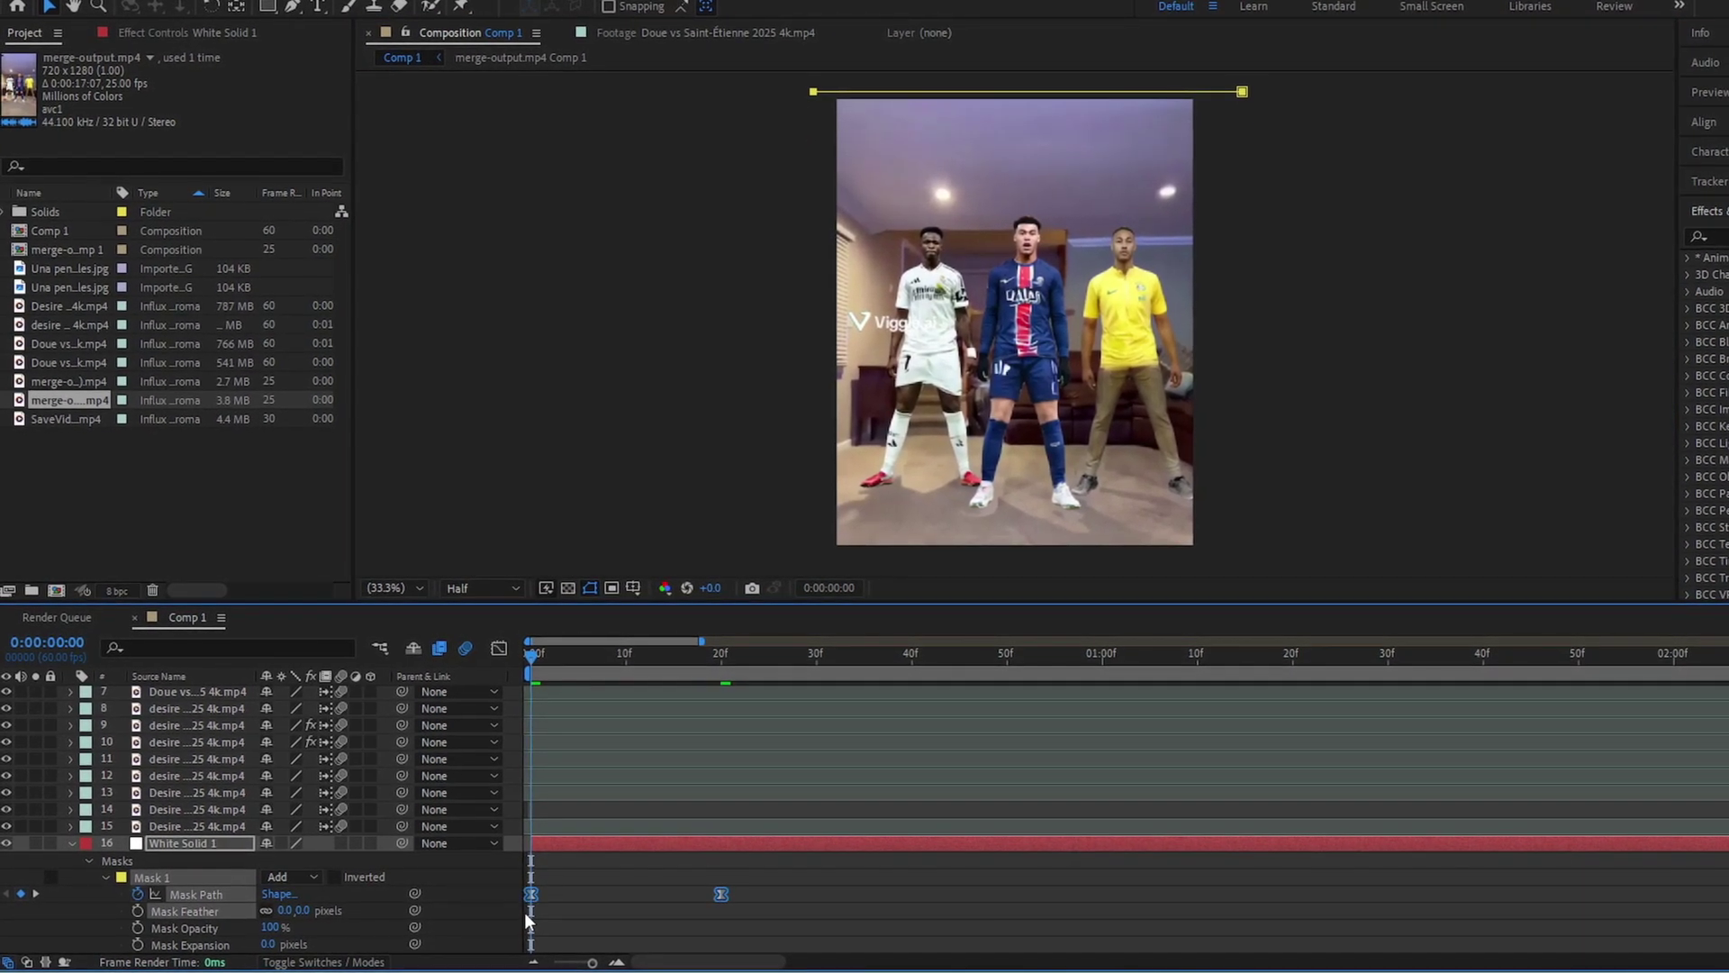
key("shift+F3")
left_click_drag(803, 845, 626, 905)
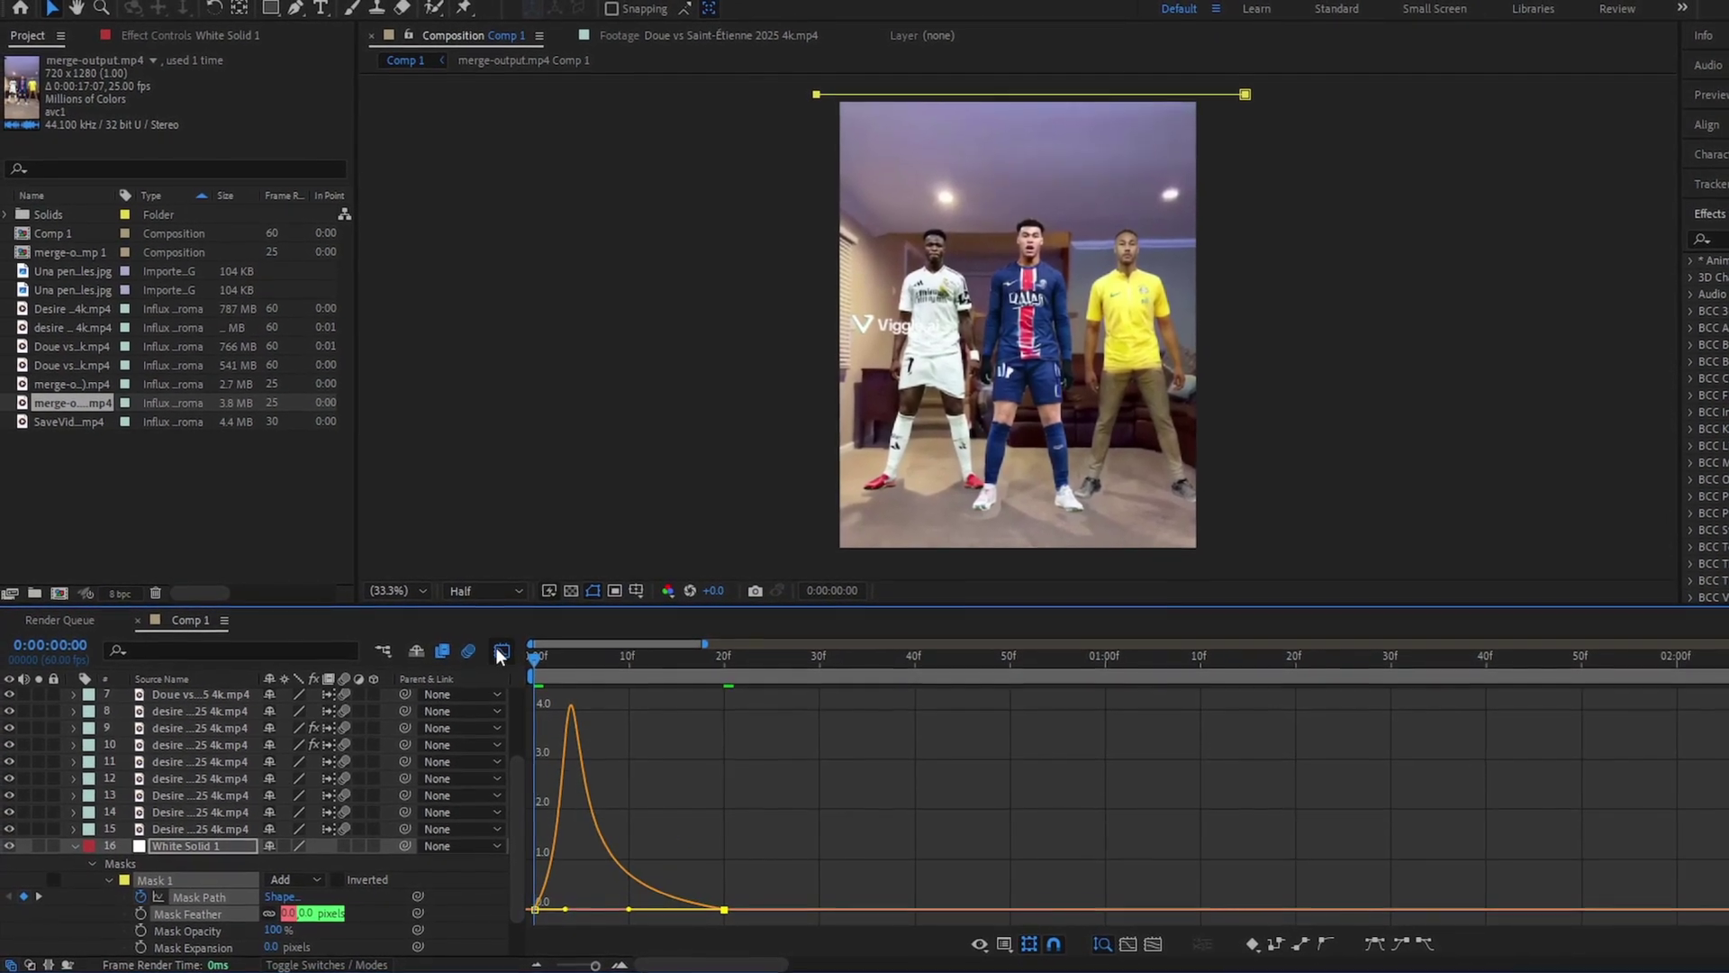
key("shift+F3")
key("space")
key("space")
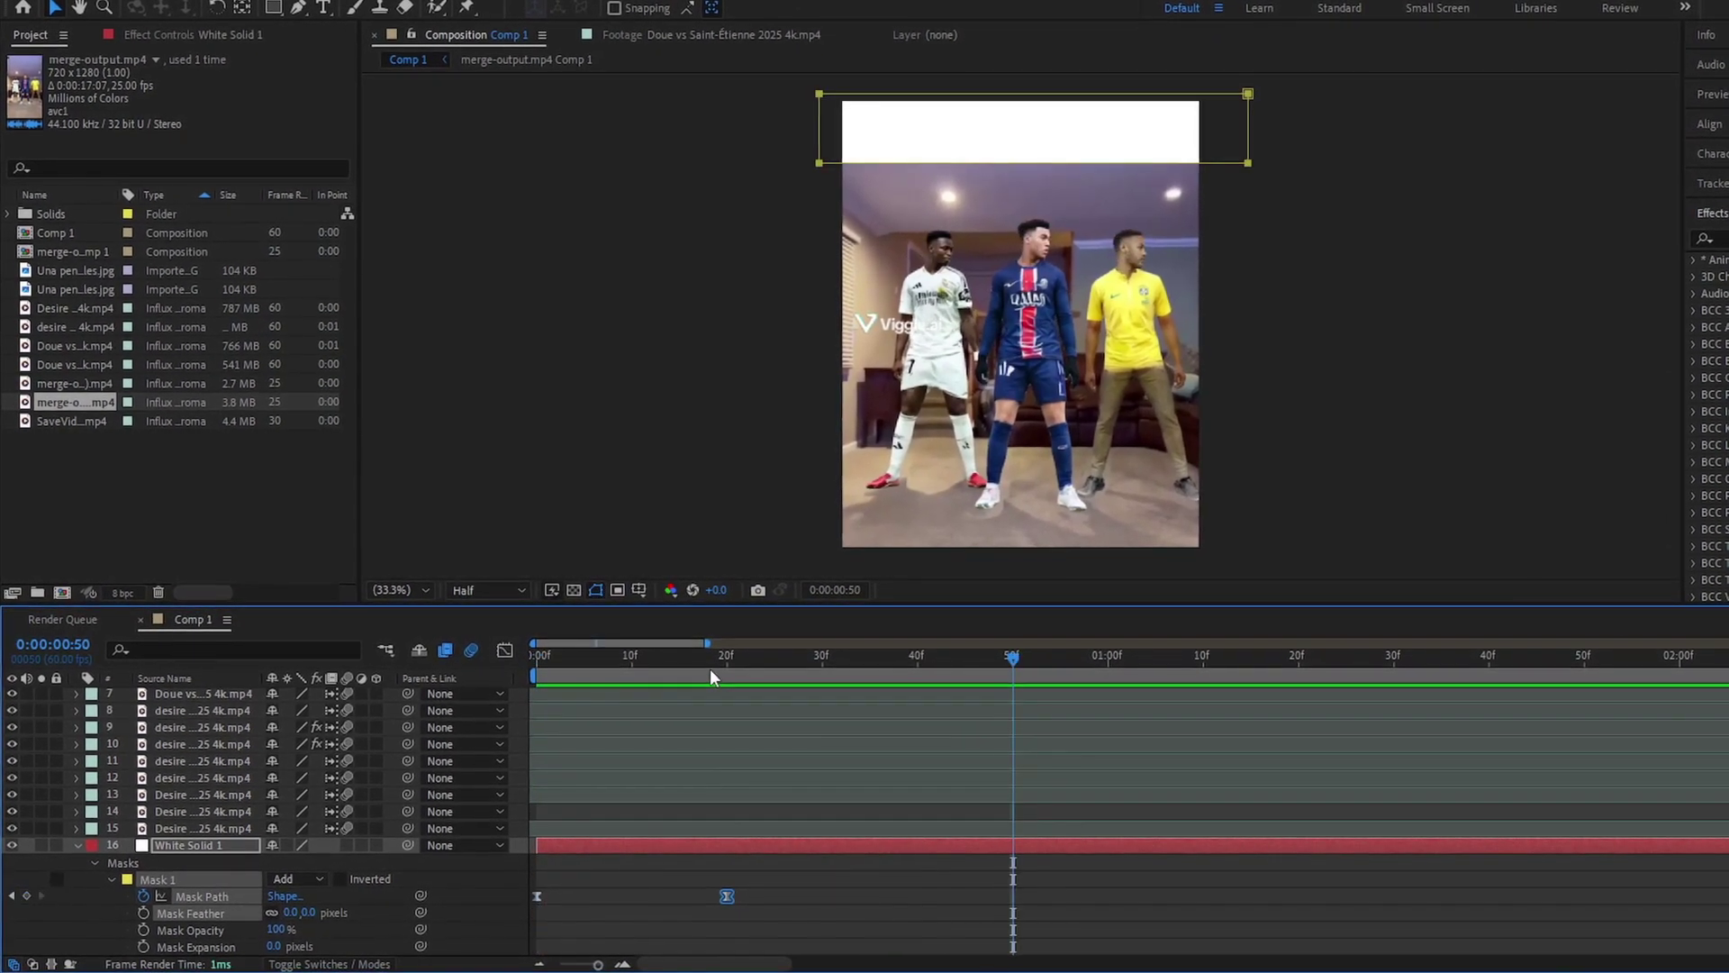
Step: Move the second Mask Path keyframe of White Solid 1 out to 0:00:00:45 and preview the slower reveal
scroll(710, 669, "down", 3)
left_click_drag(699, 664, 729, 673)
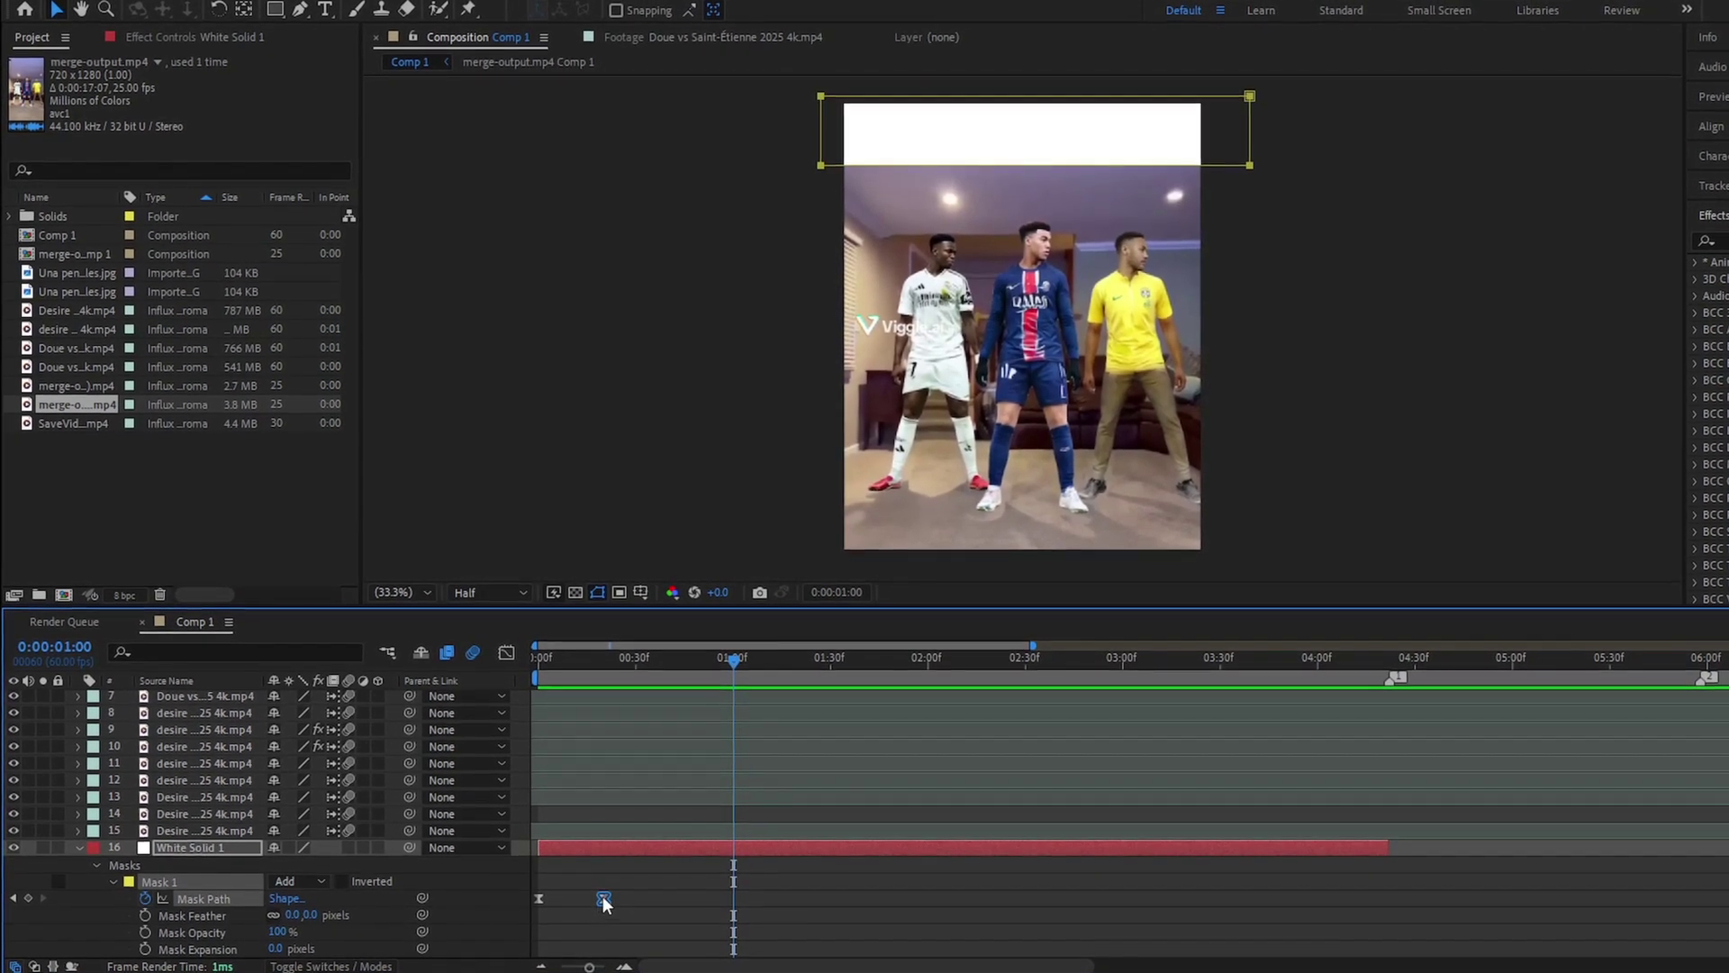
left_click_drag(602, 895, 660, 899)
left_click_drag(681, 660, 670, 664)
scroll(669, 665, "up", 3)
left_click(717, 662)
left_click_drag(624, 895, 717, 896)
scroll(787, 902, "down", 3)
left_click_drag(610, 657, 481, 742)
key("space")
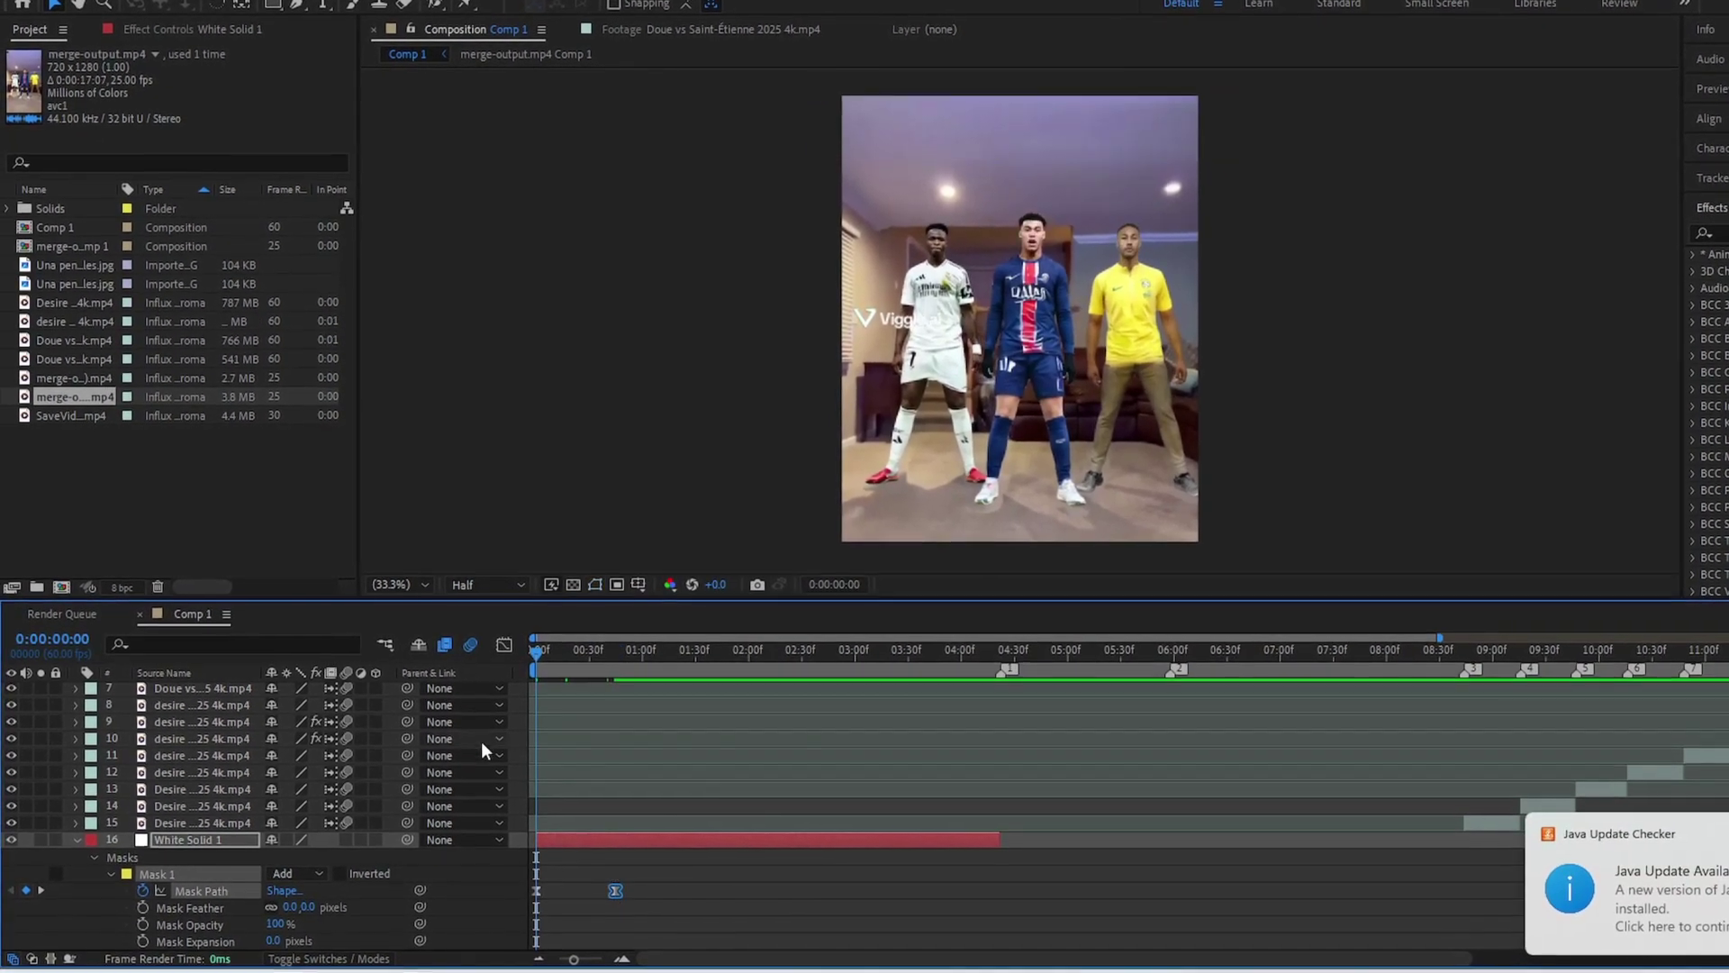
key("space")
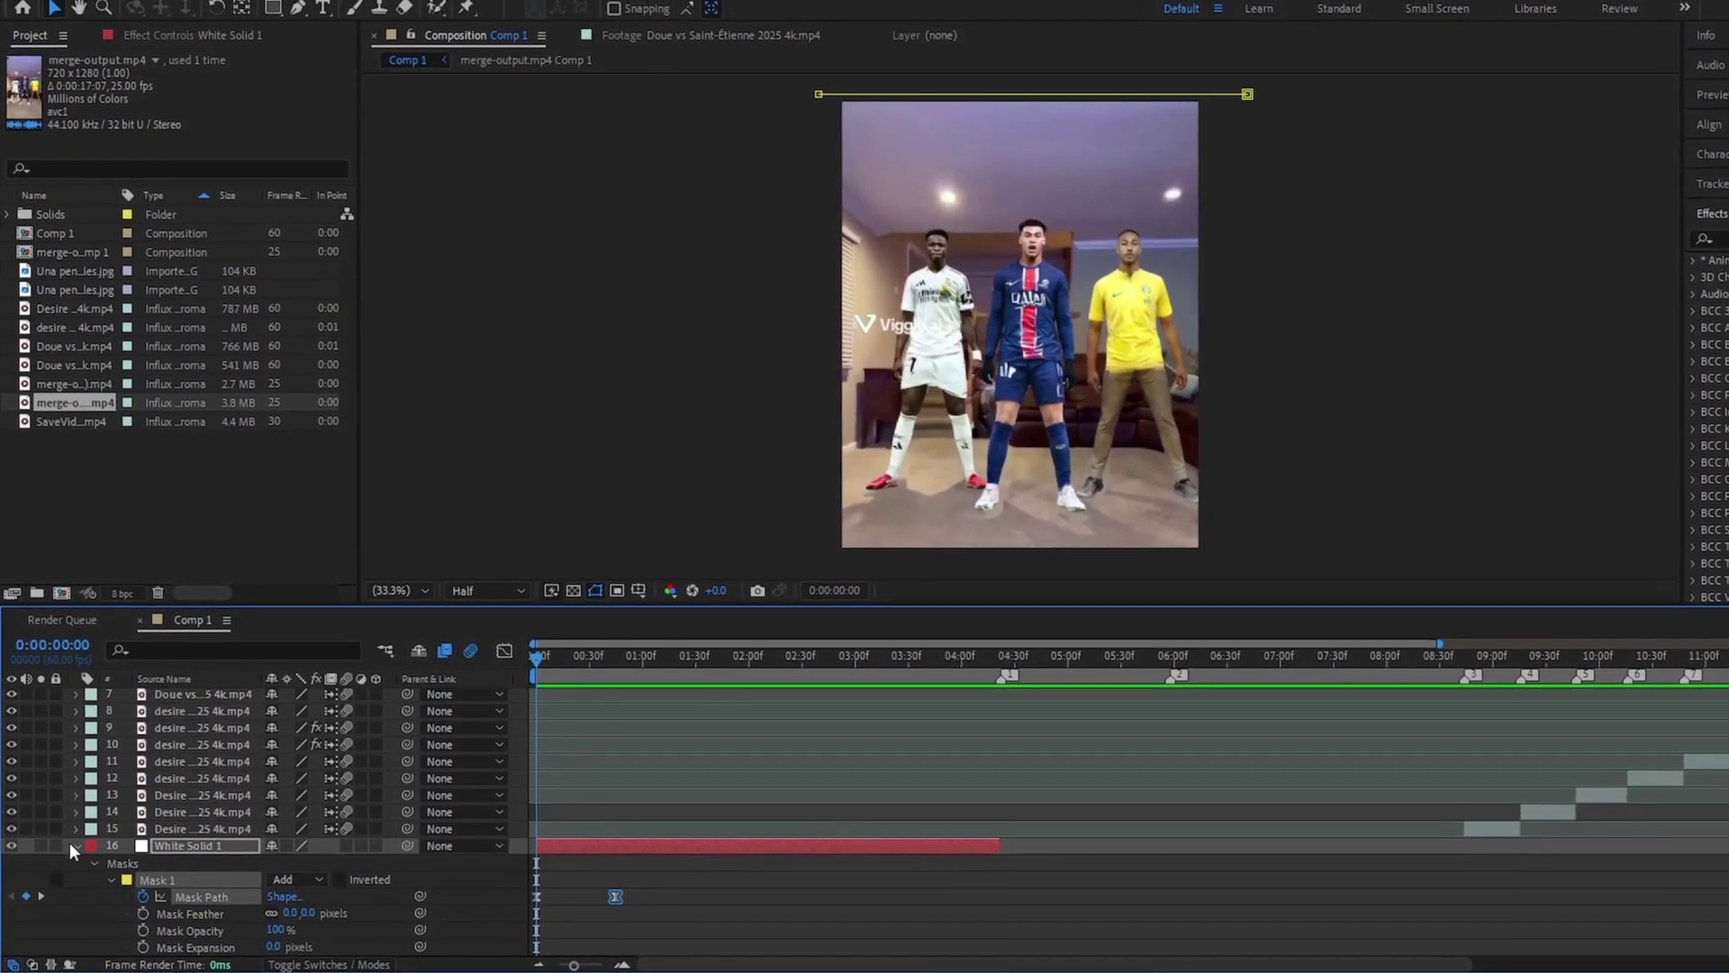
Step: At 0:00:01:06, add a text layer above White Solid 1 reading "dance if you're the G.O.A.T"
left_click(74, 843)
left_click(322, 9)
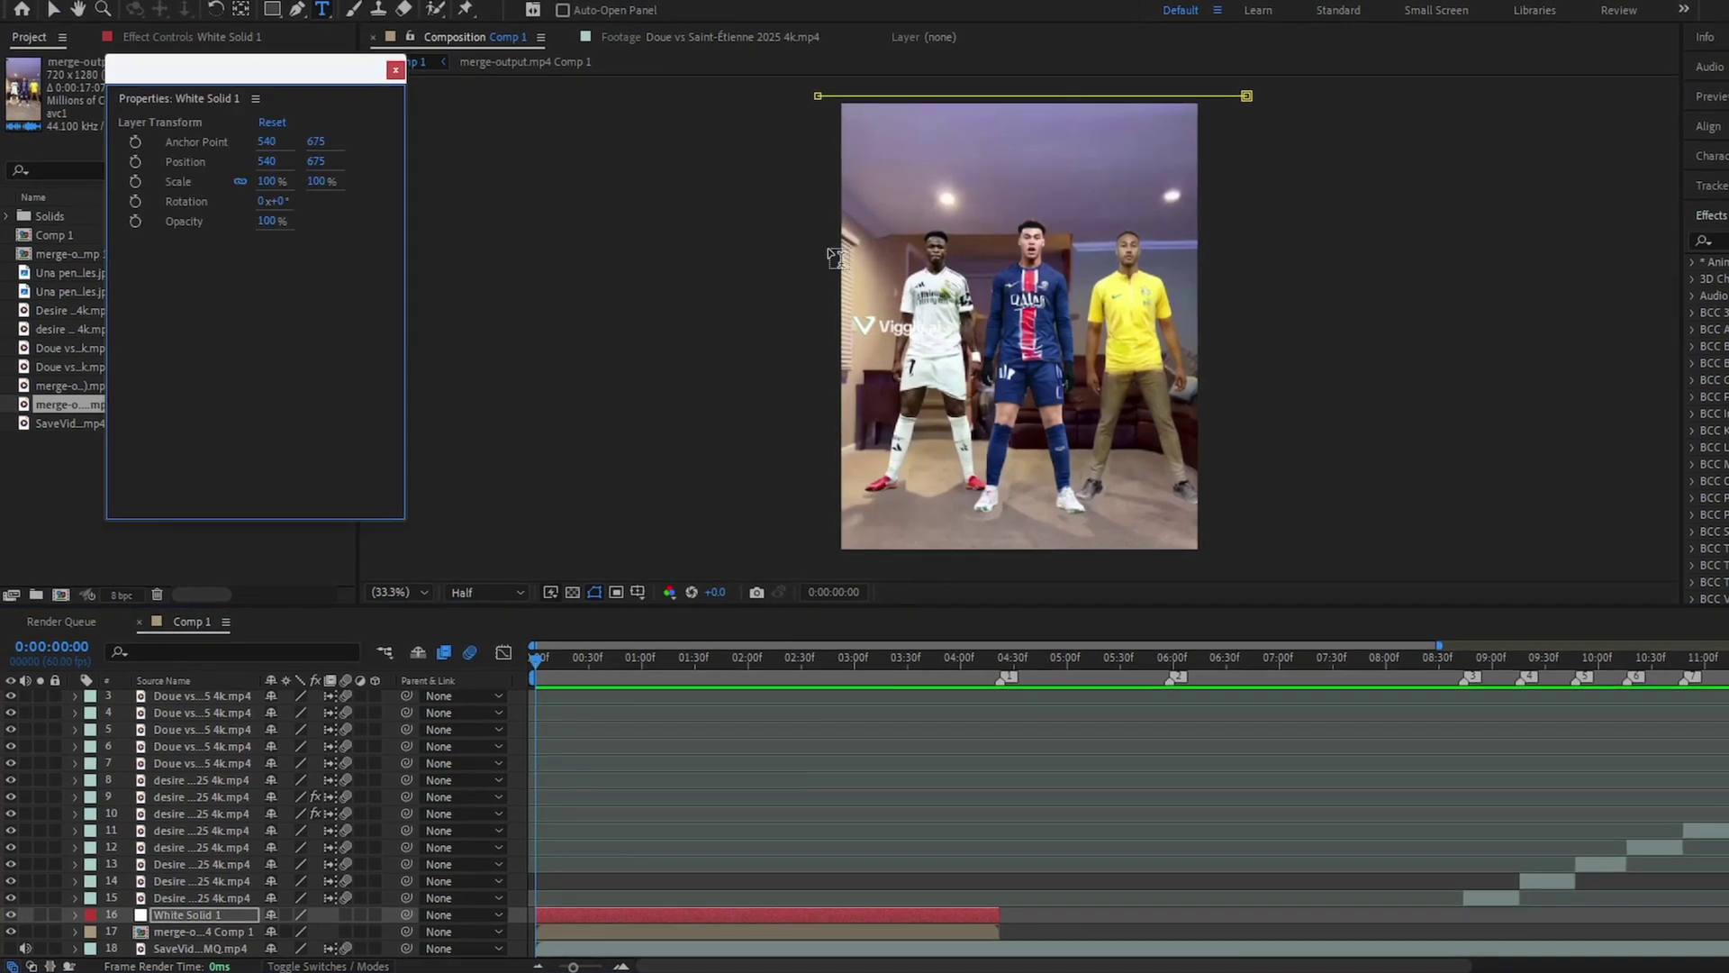
left_click(653, 656)
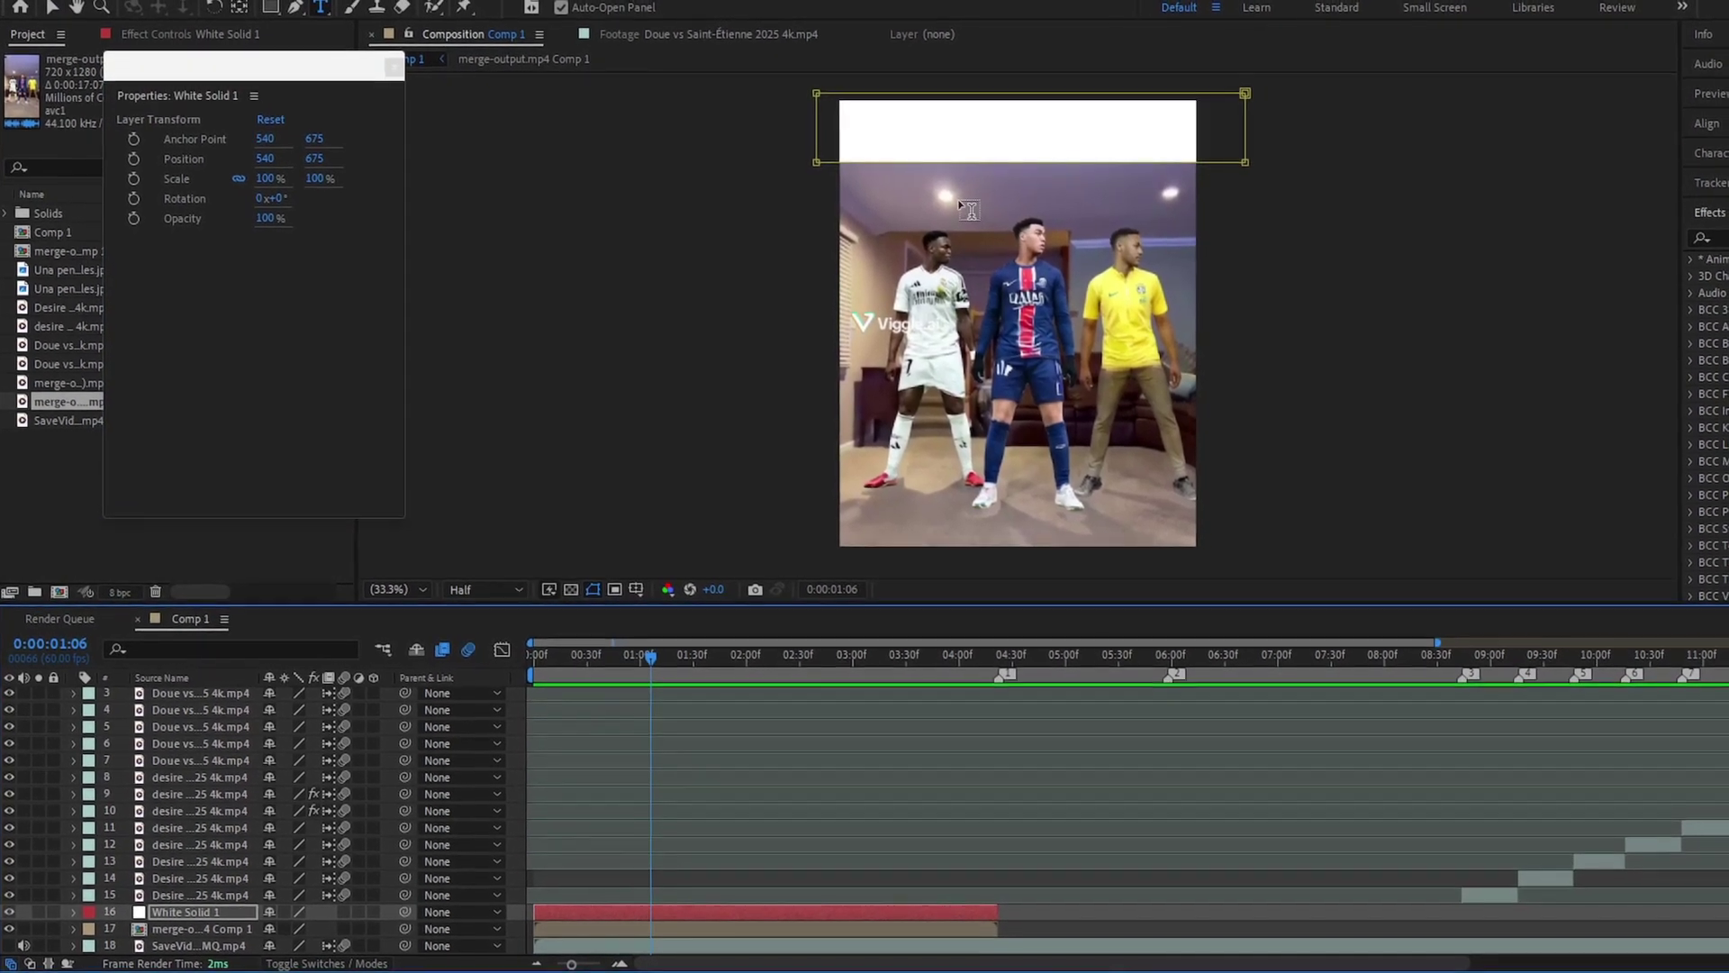
left_click(964, 212)
type("dance if you're the G.O.A.T")
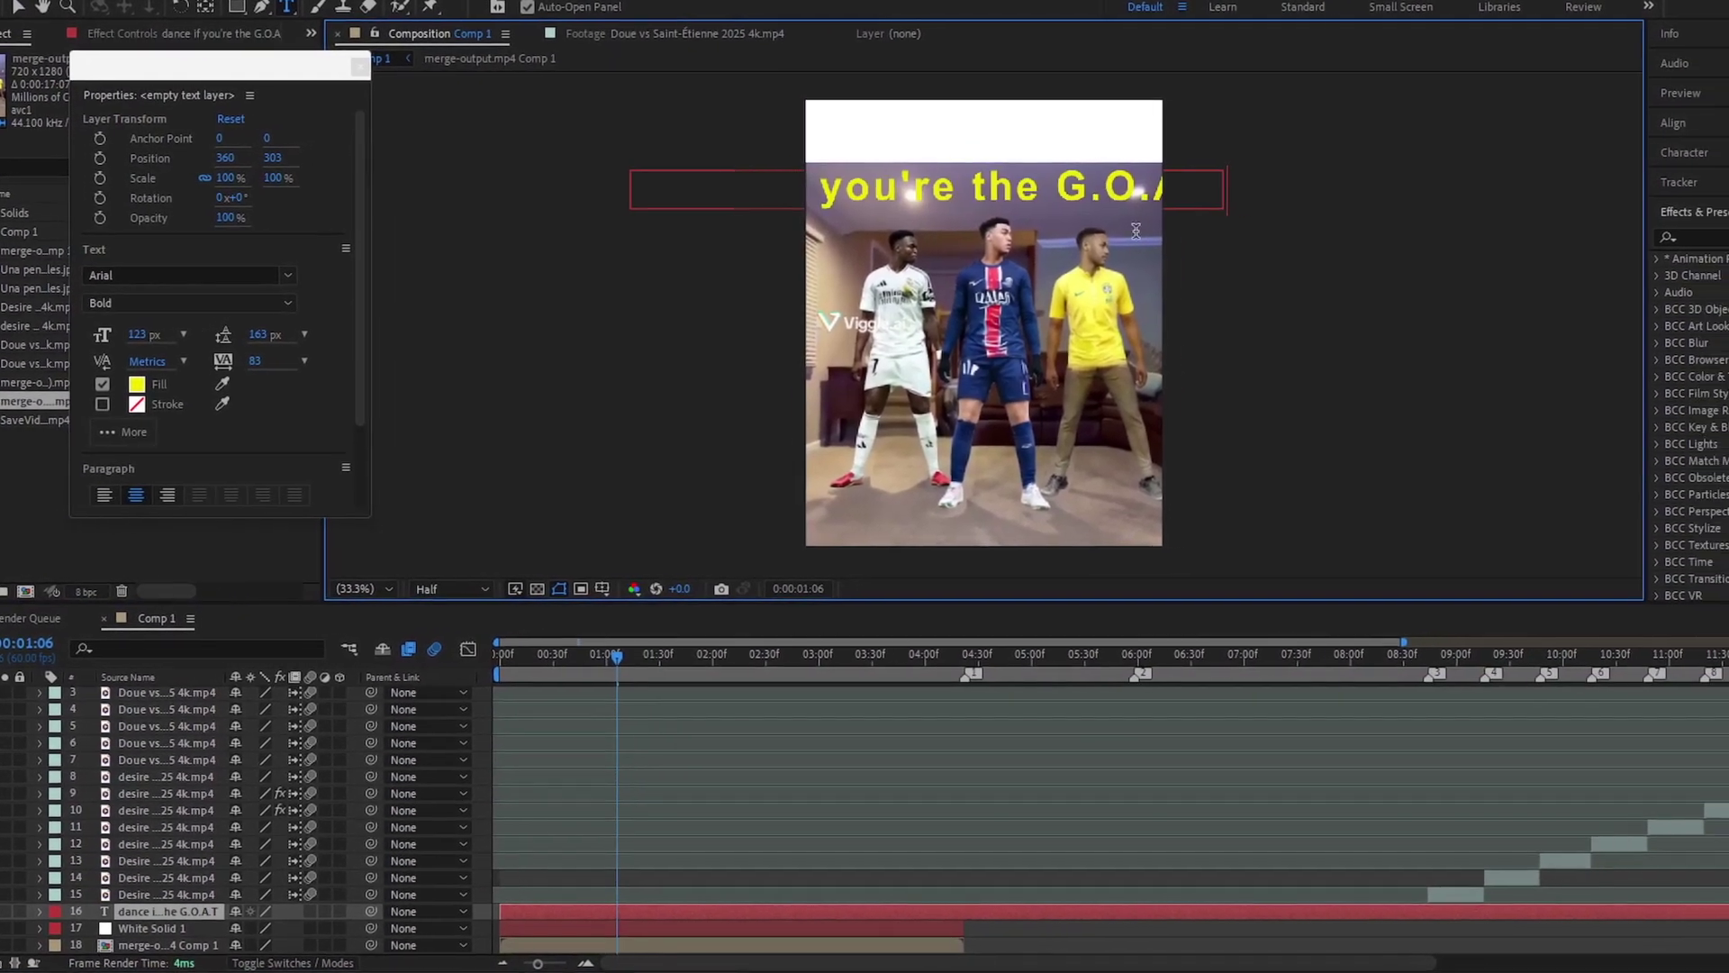
Step: Set the caption in Hamston Regular at 55 px and centre it horizontally in the composition
left_click(1560, 160)
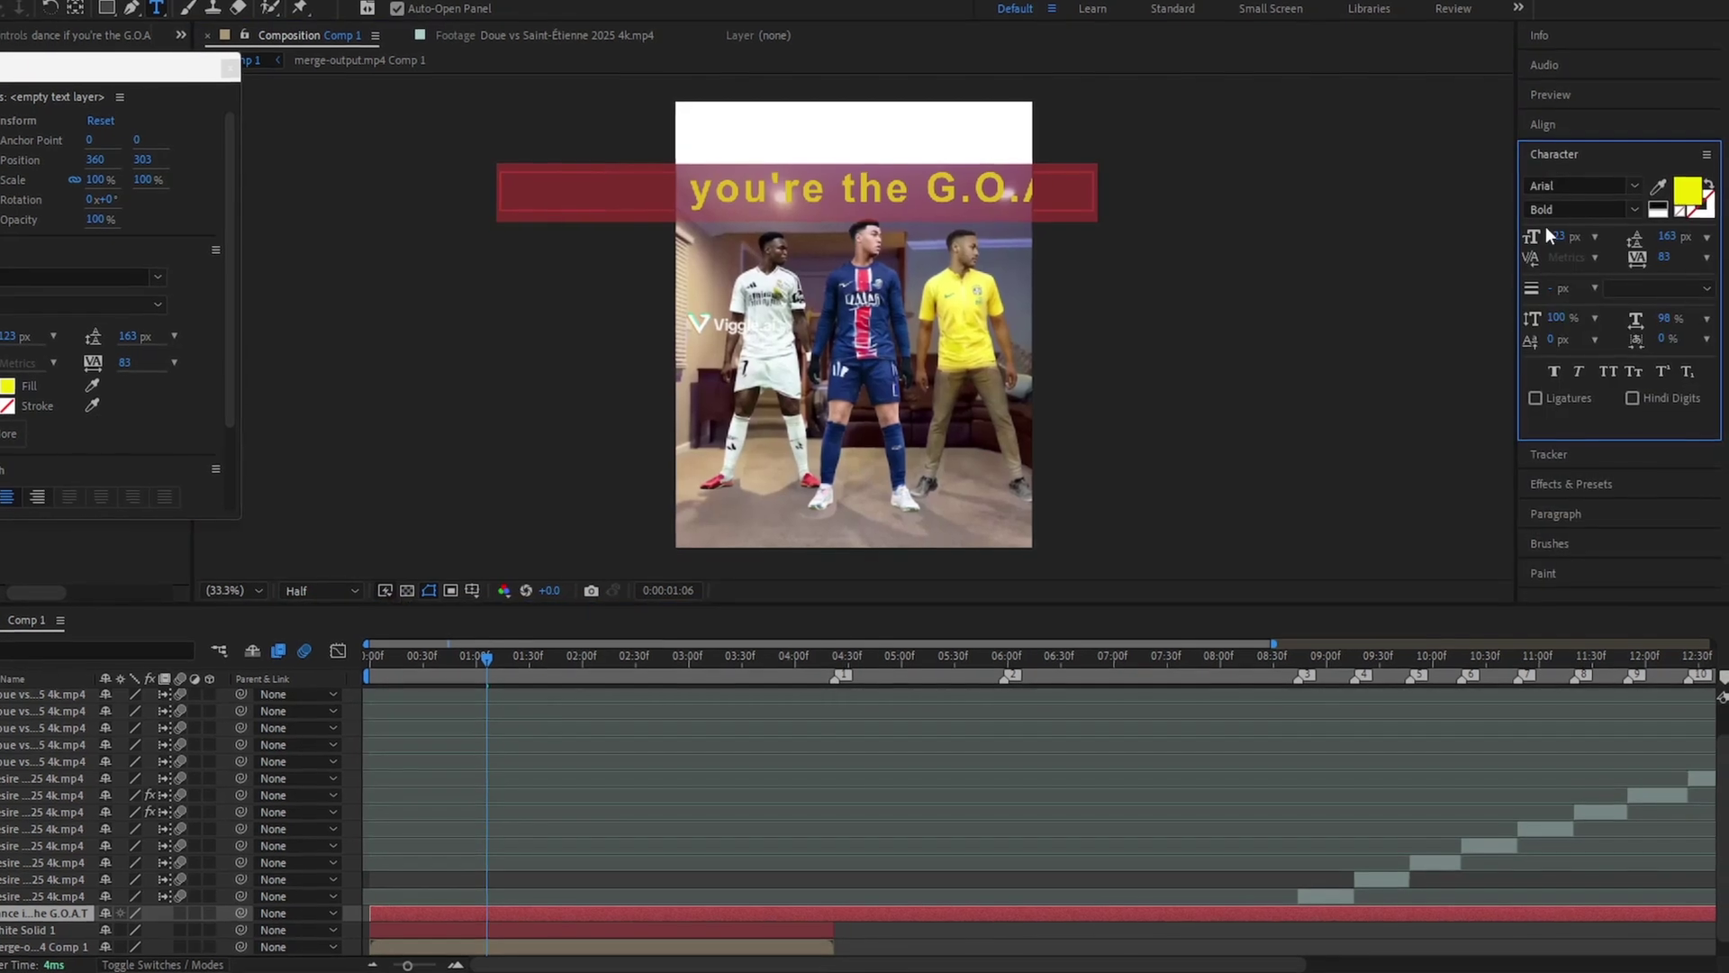
left_click_drag(1574, 240, 1517, 242)
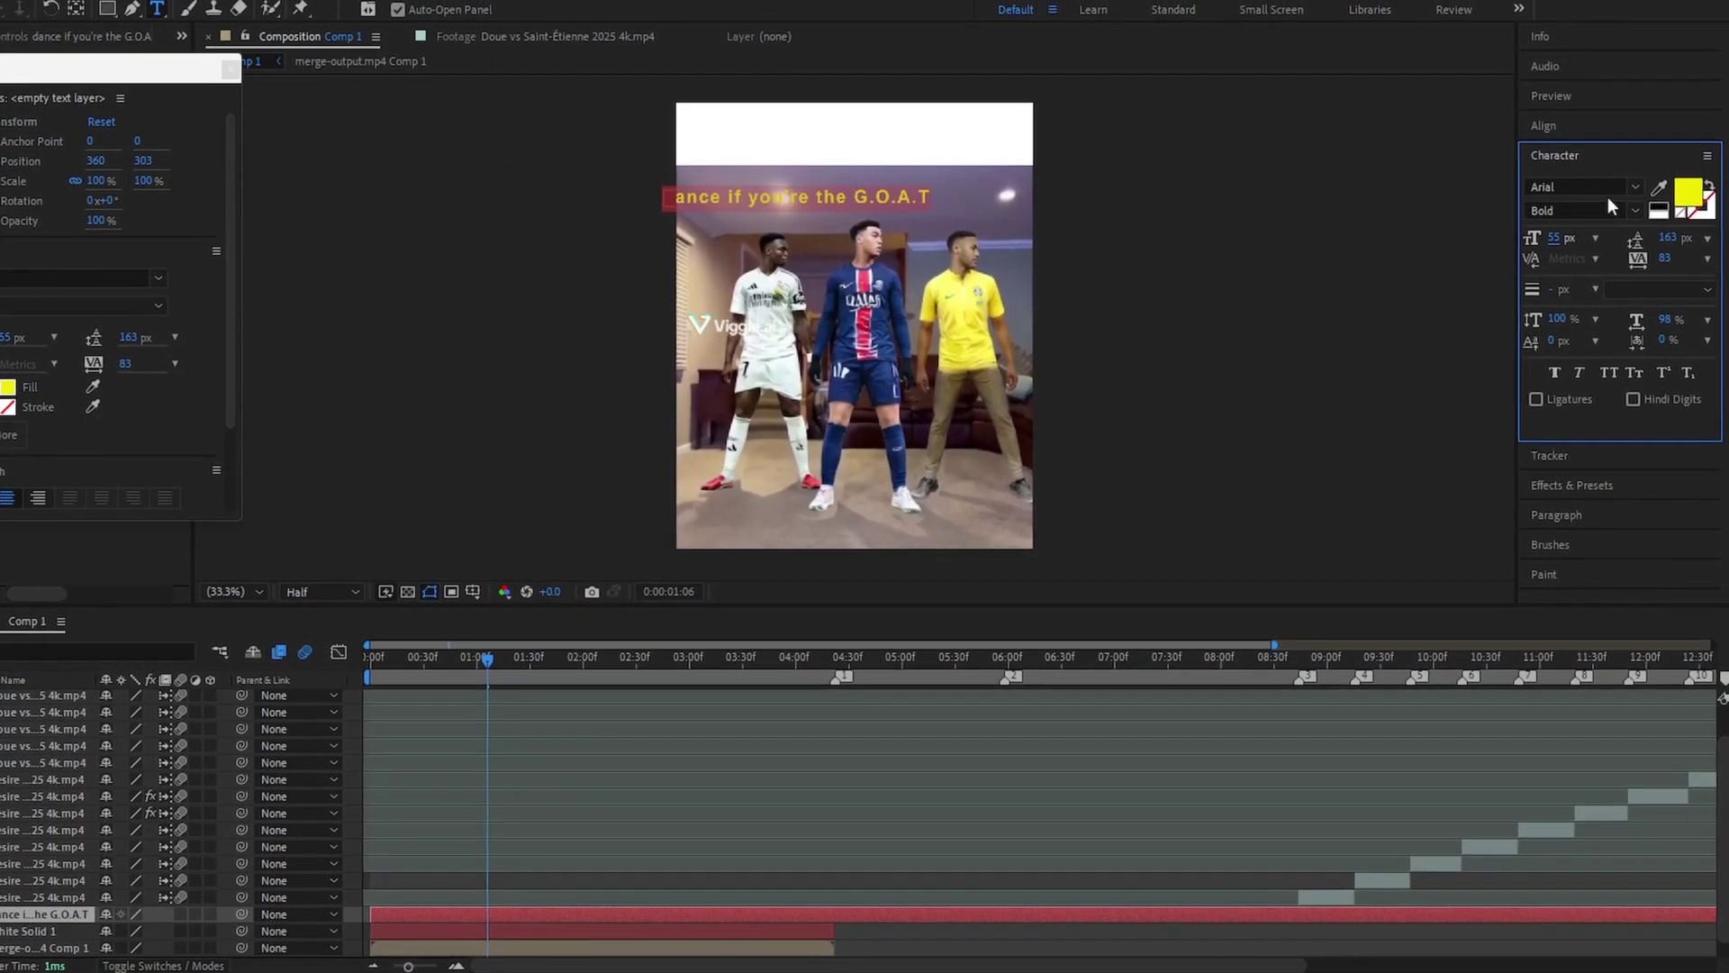
left_click(1585, 182)
type("b")
left_click(1437, 498)
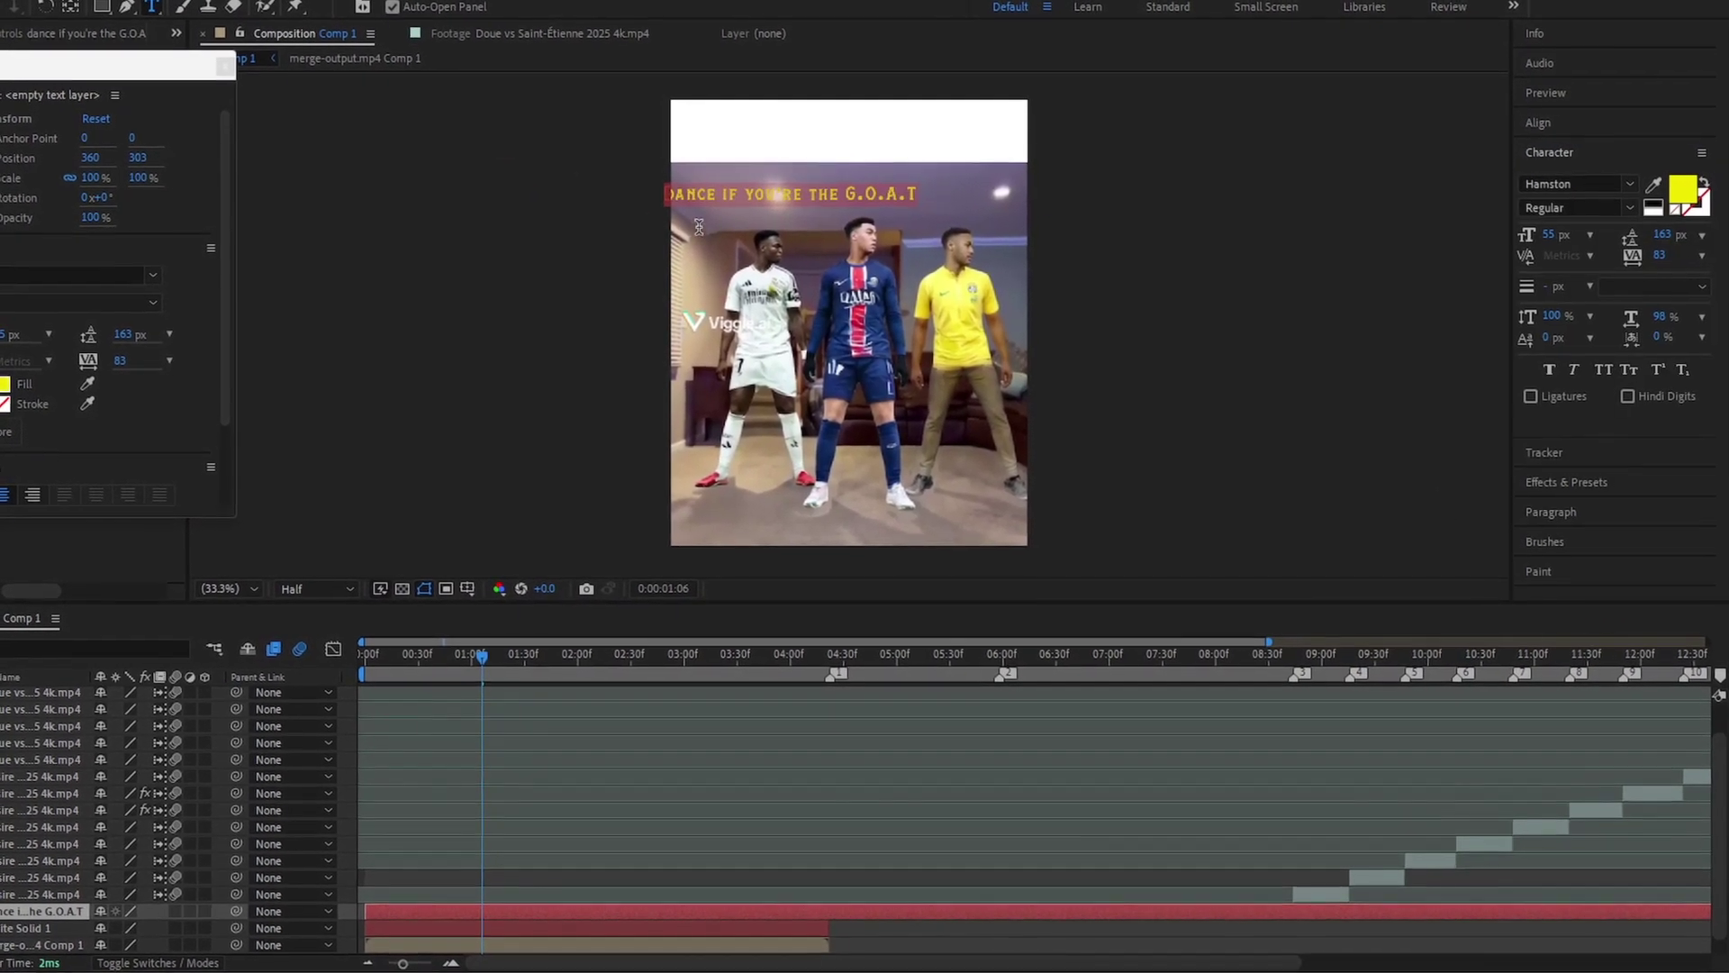
left_click(1576, 125)
left_click(1564, 171)
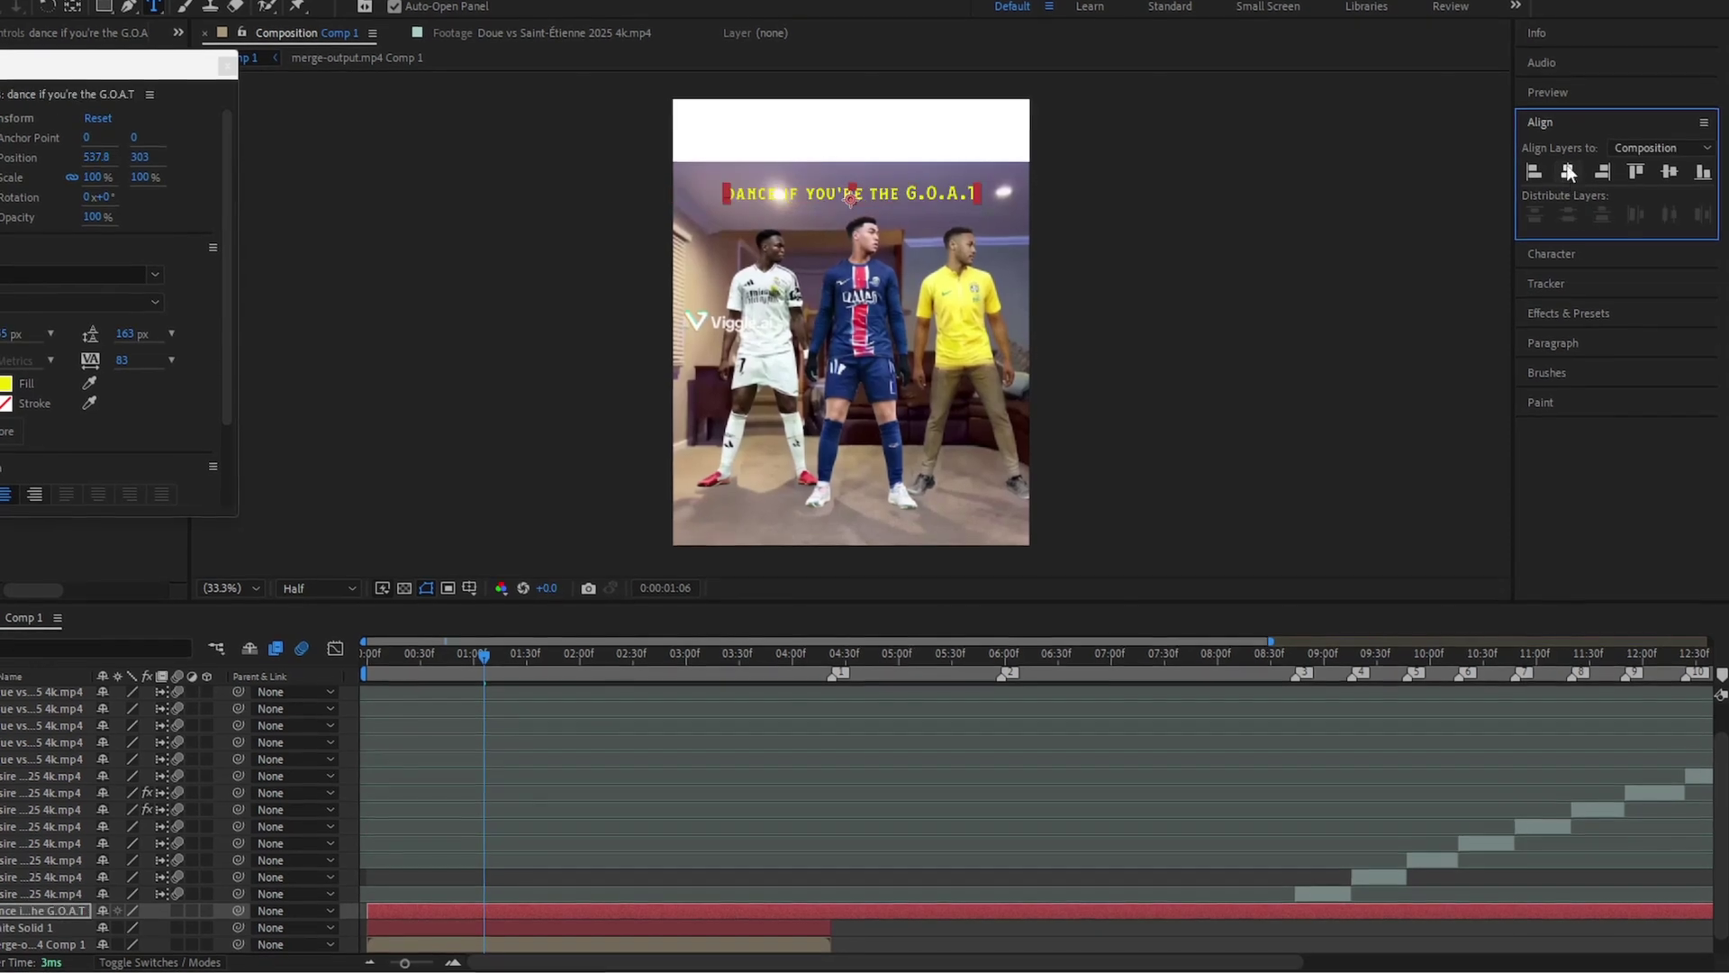
Step: Change the caption's fill colour to white (FFFFFF)
left_click(1569, 257)
left_click(1688, 187)
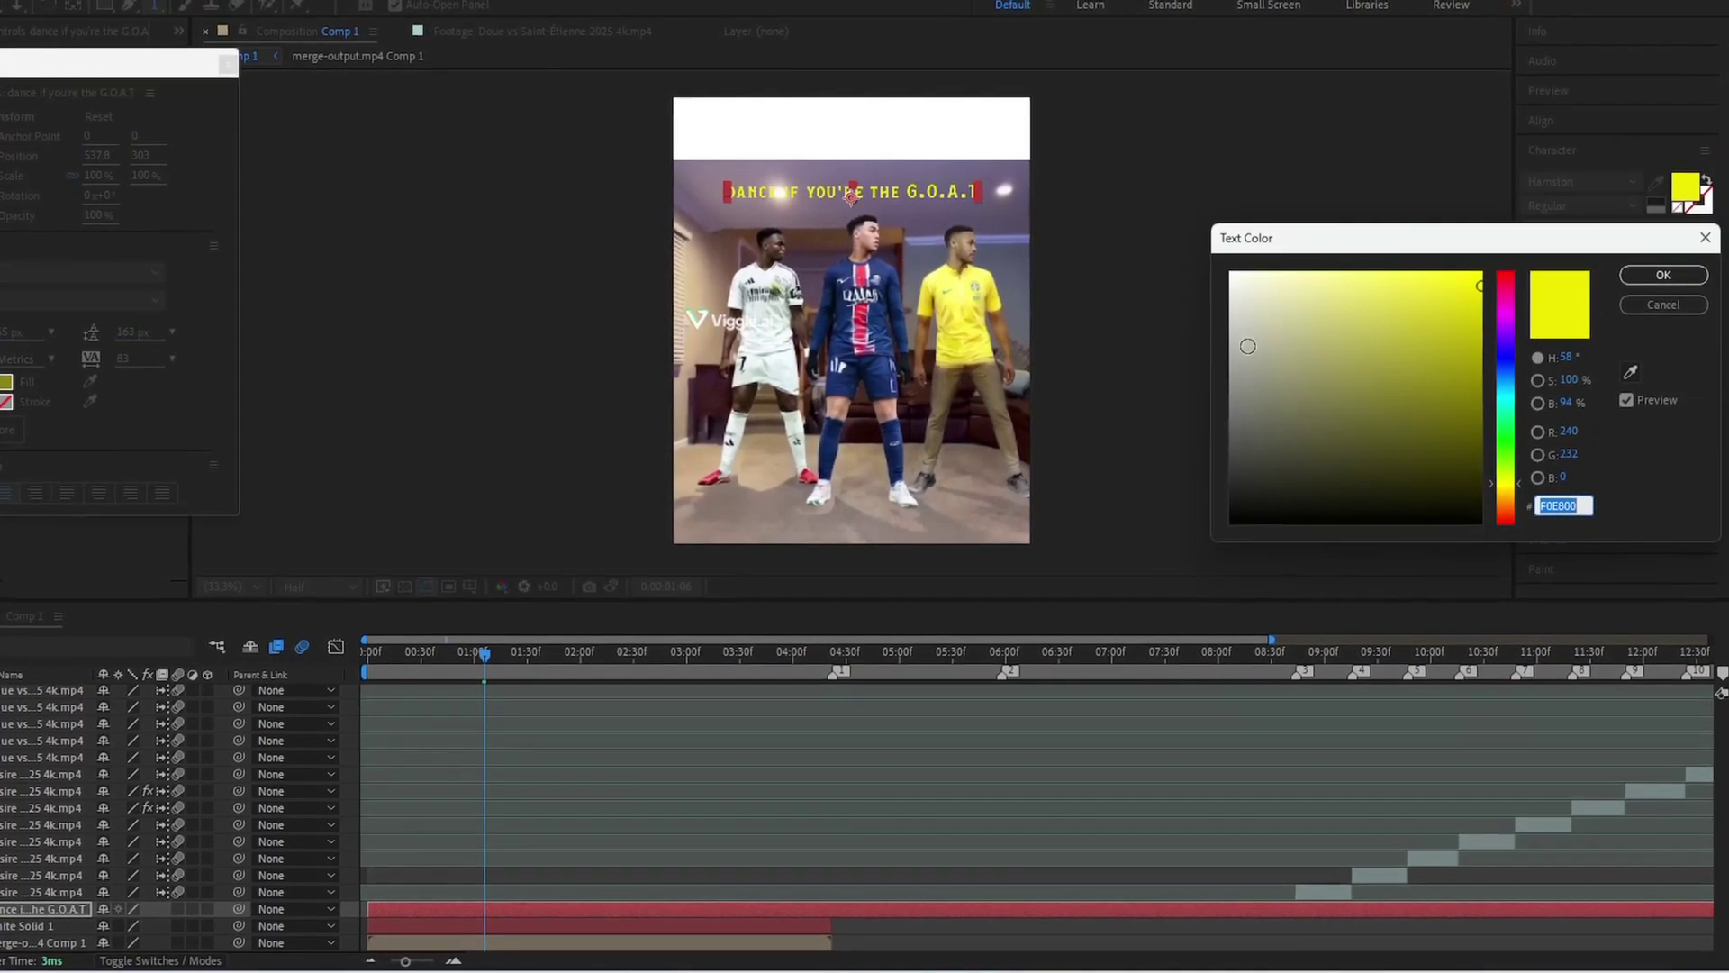
left_click(1235, 279)
left_click(1688, 282)
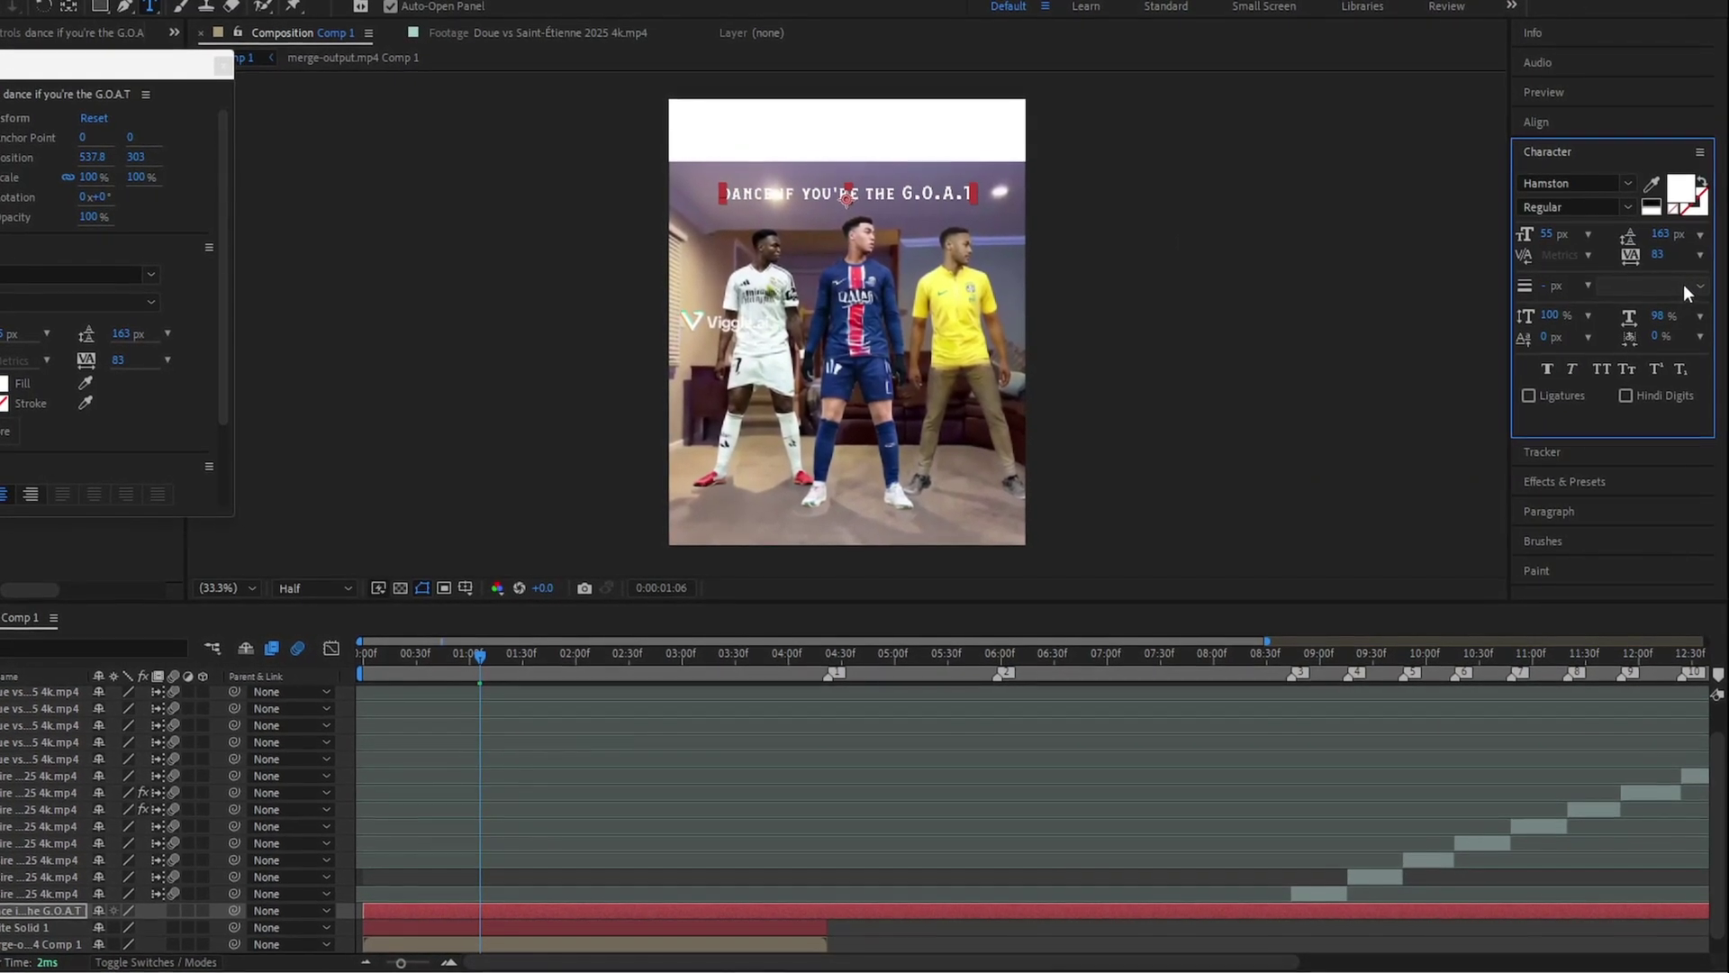
Step: Change the caption's fill colour to black (000000)
left_click(1685, 193)
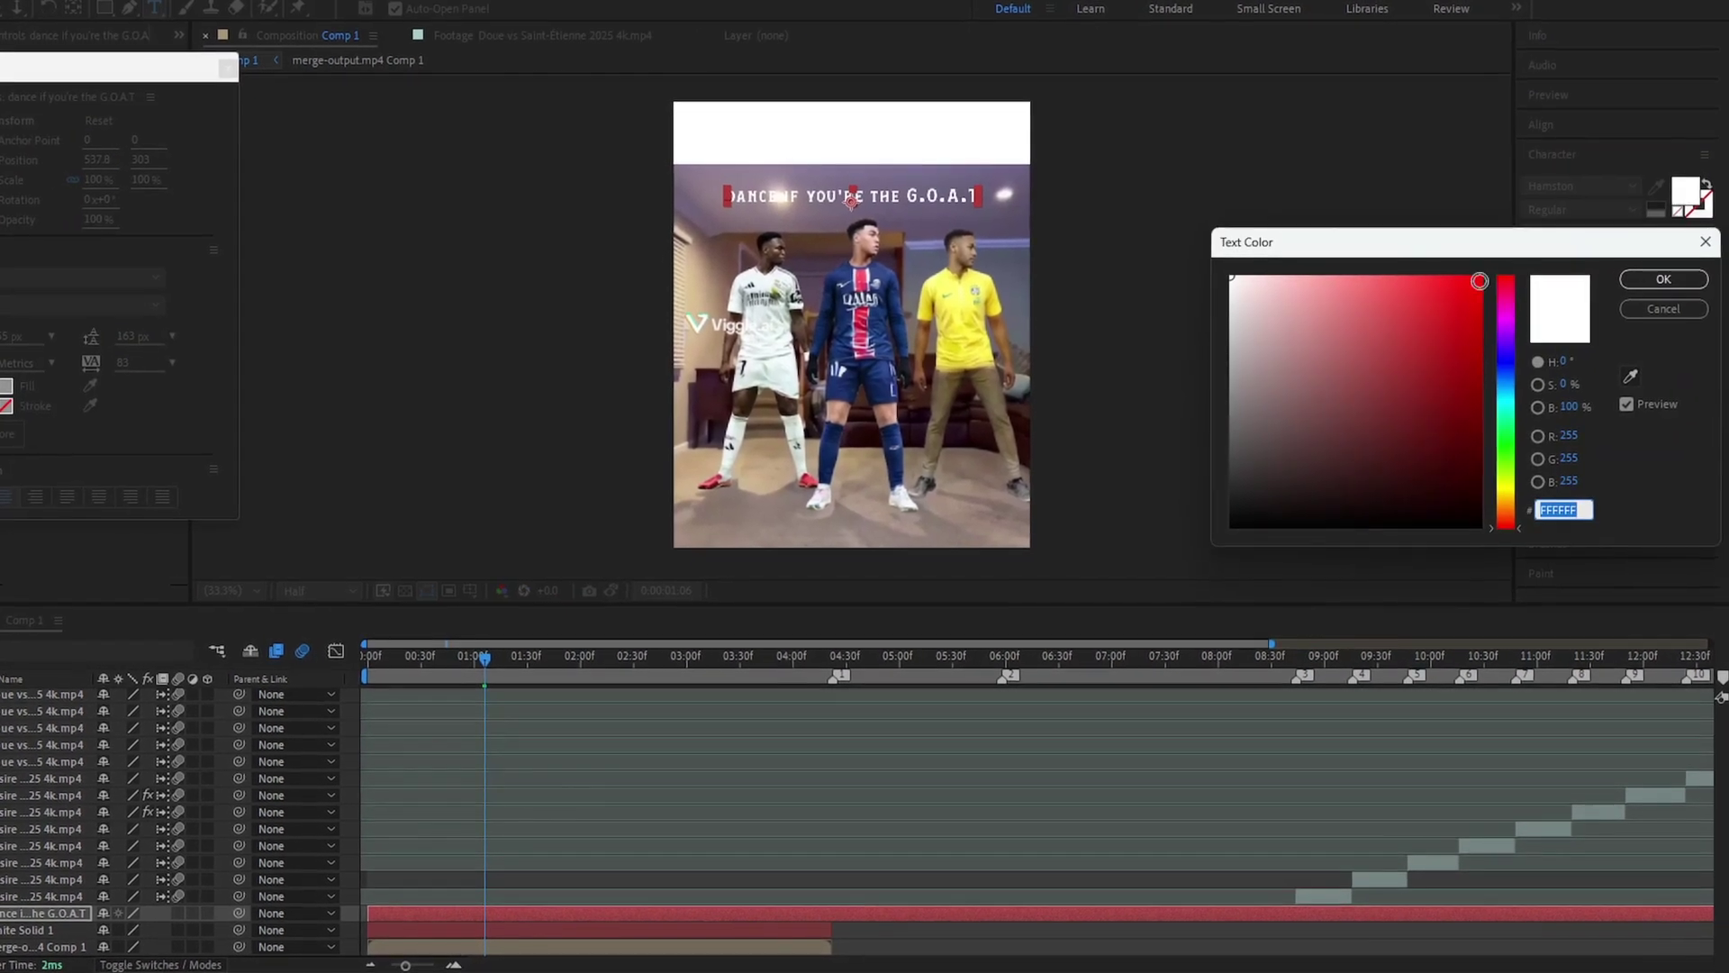
left_click_drag(1208, 514, 1192, 536)
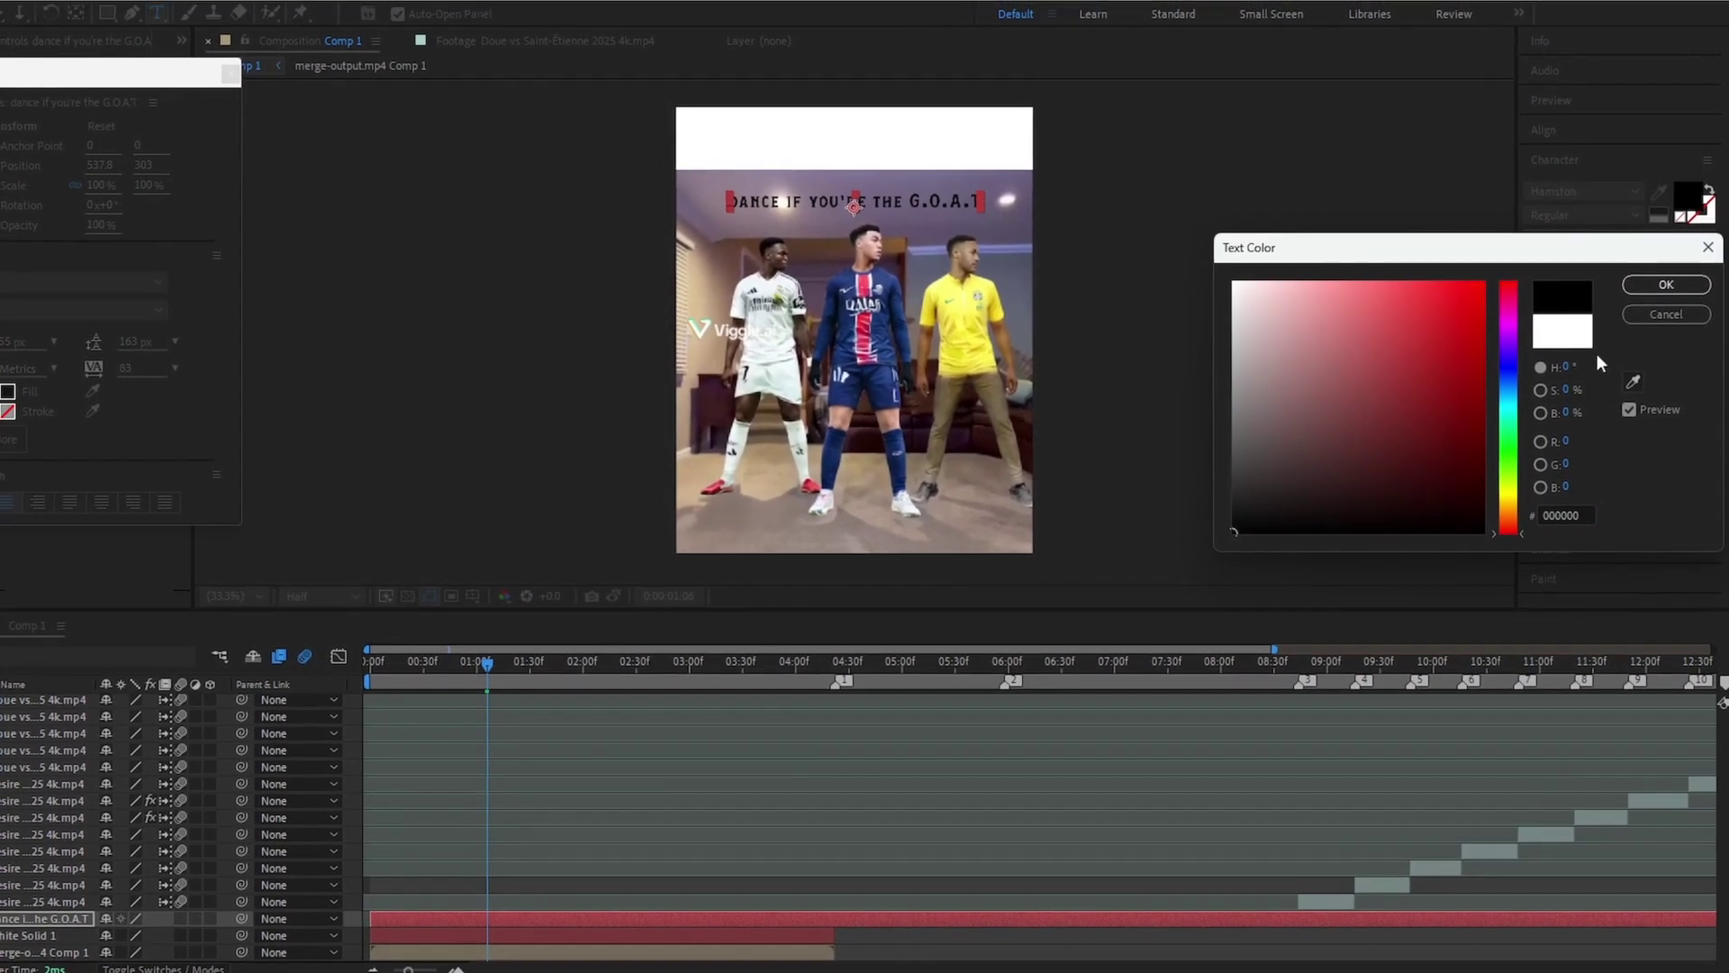
left_click(1665, 285)
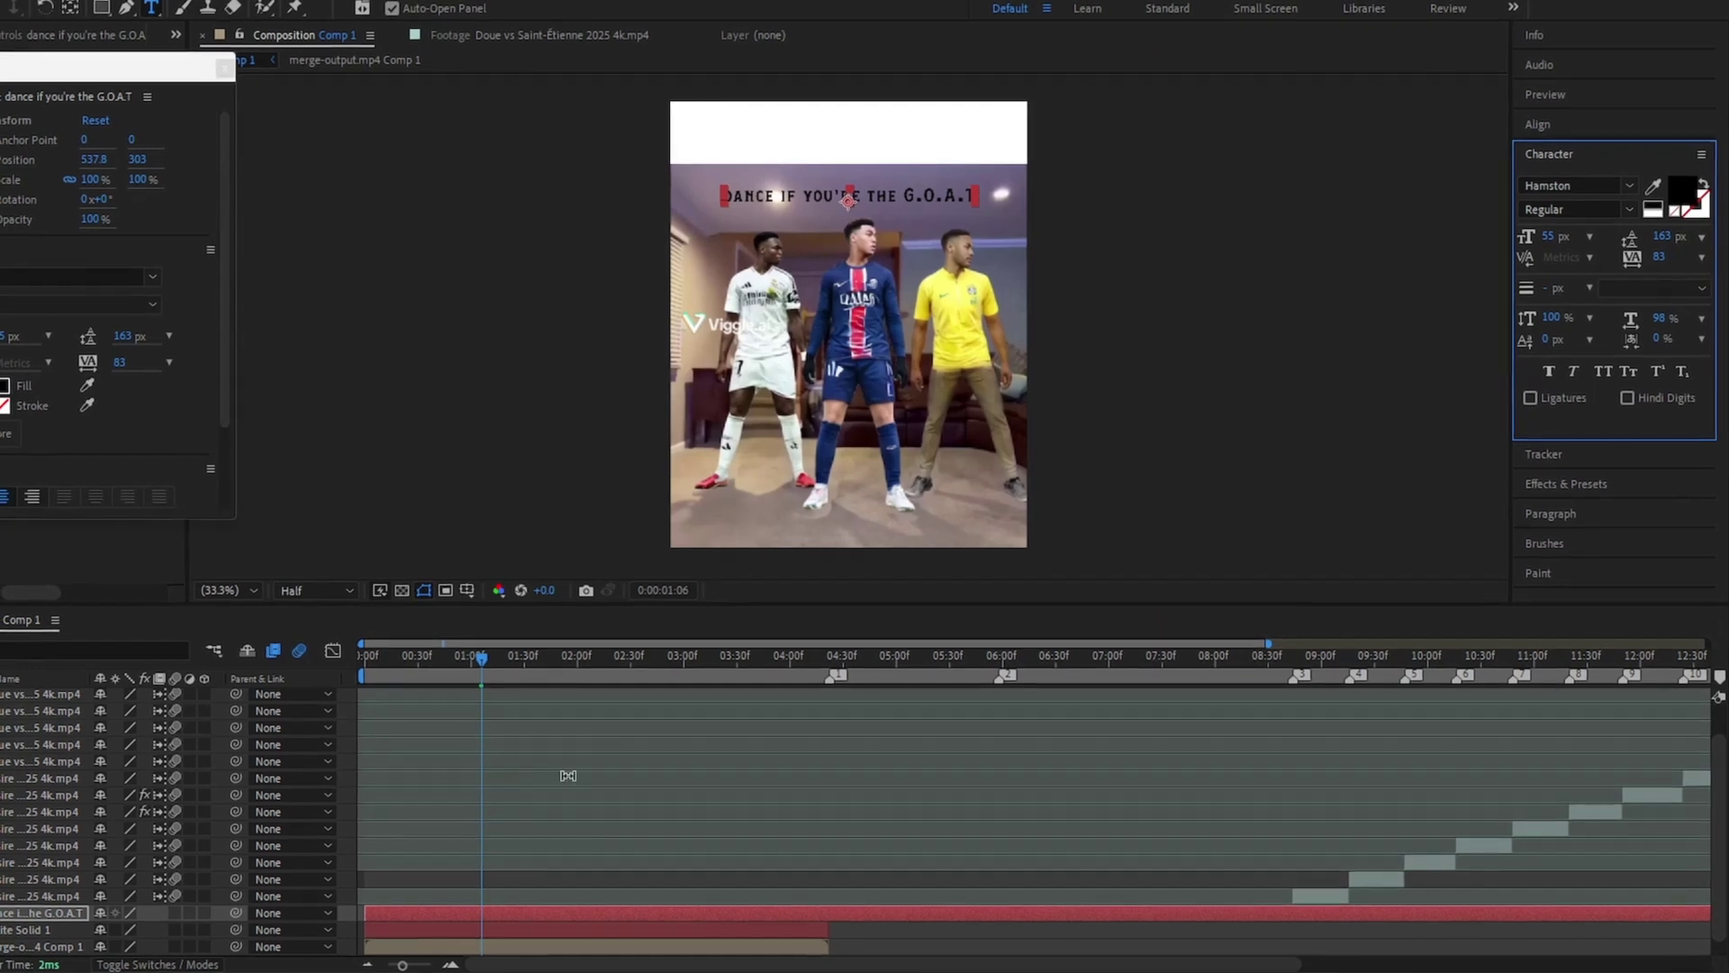
Step: Move the caption up onto the white bar, at Y position 108, and centre it horizontally in the composition
left_click_drag(438, 661, 431, 661)
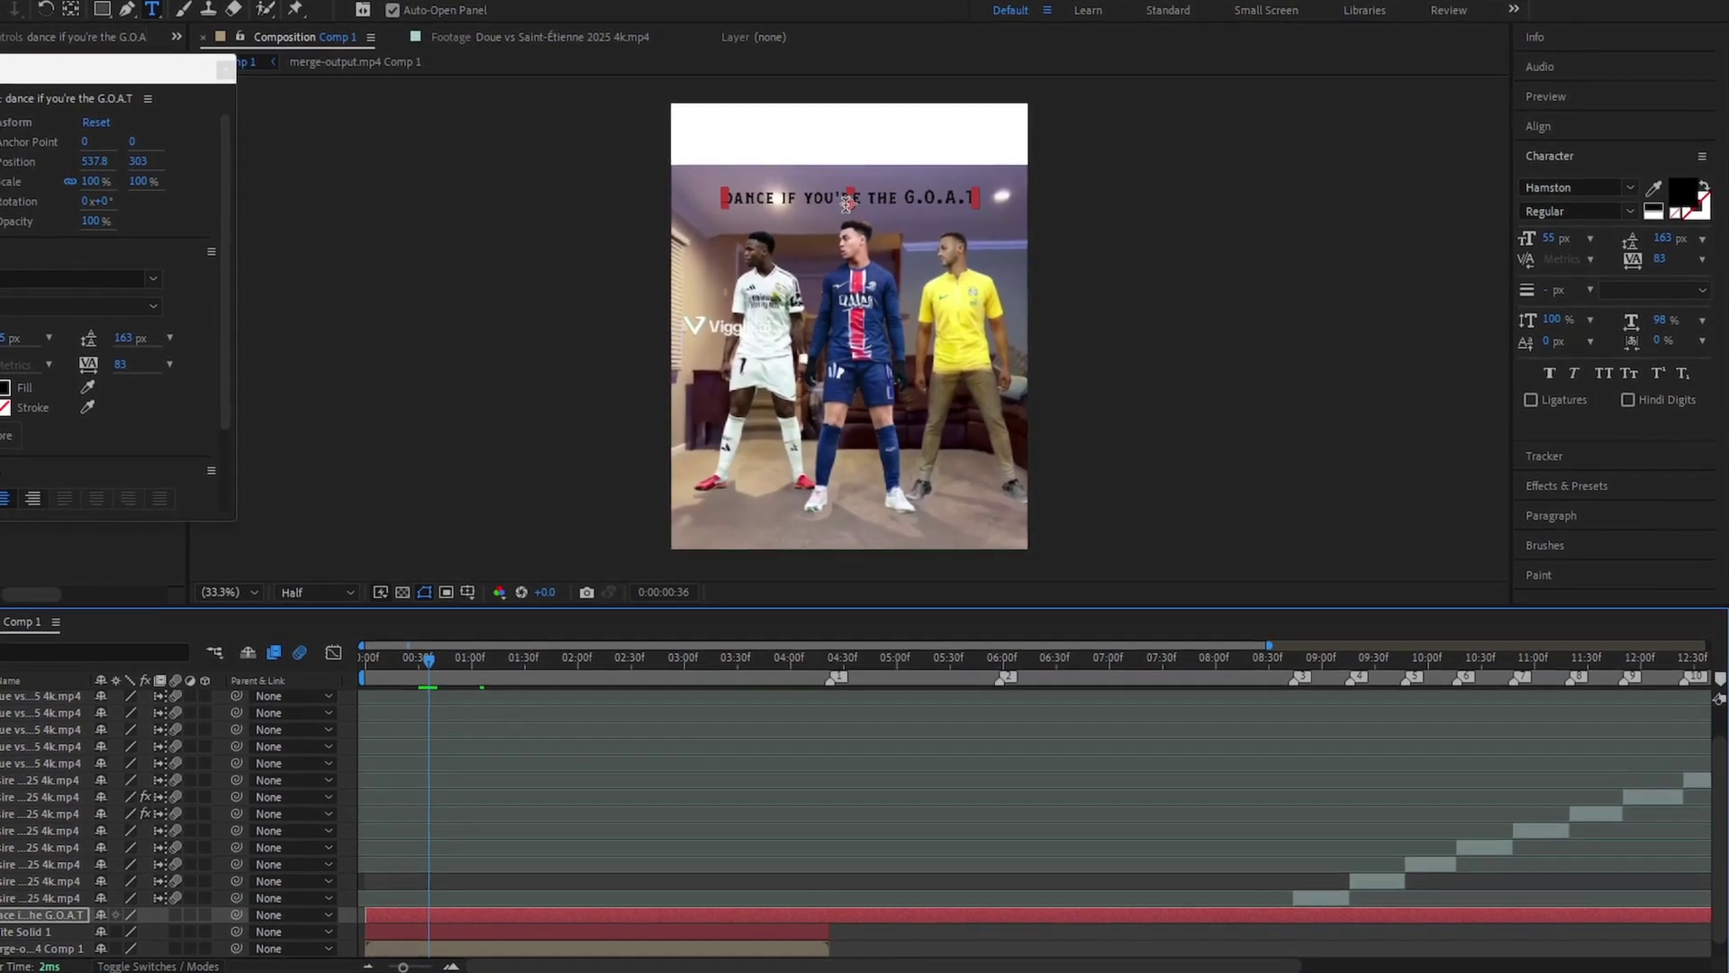
left_click_drag(851, 203, 845, 136)
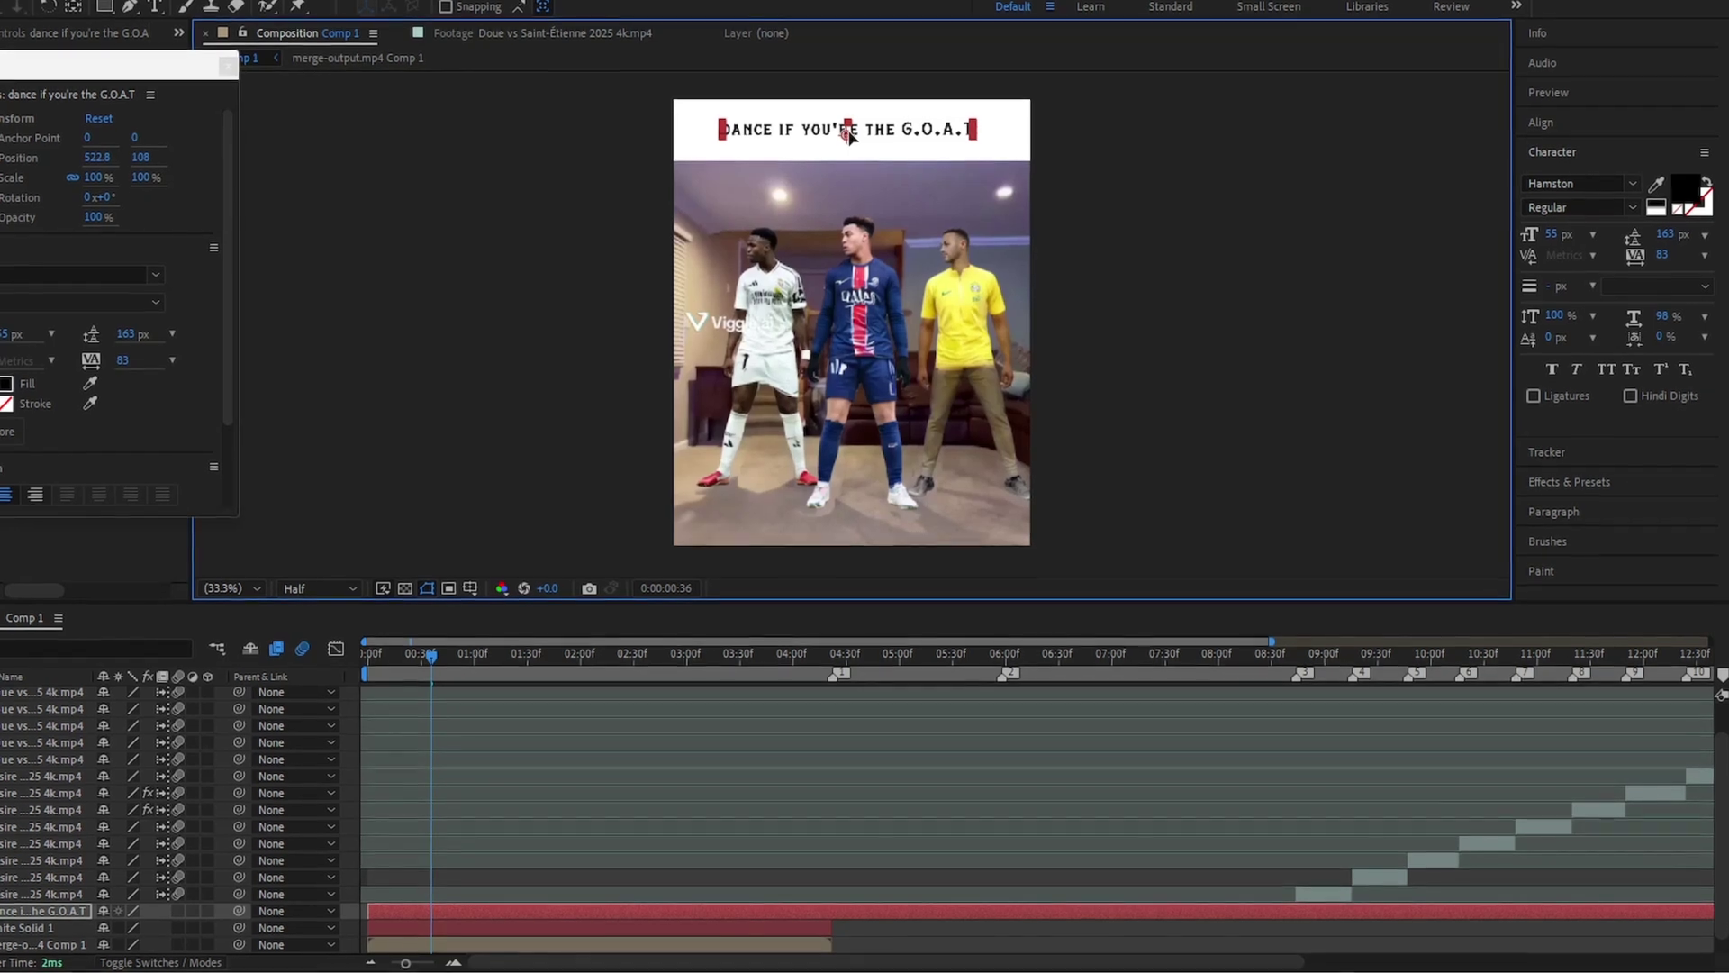
left_click(1538, 122)
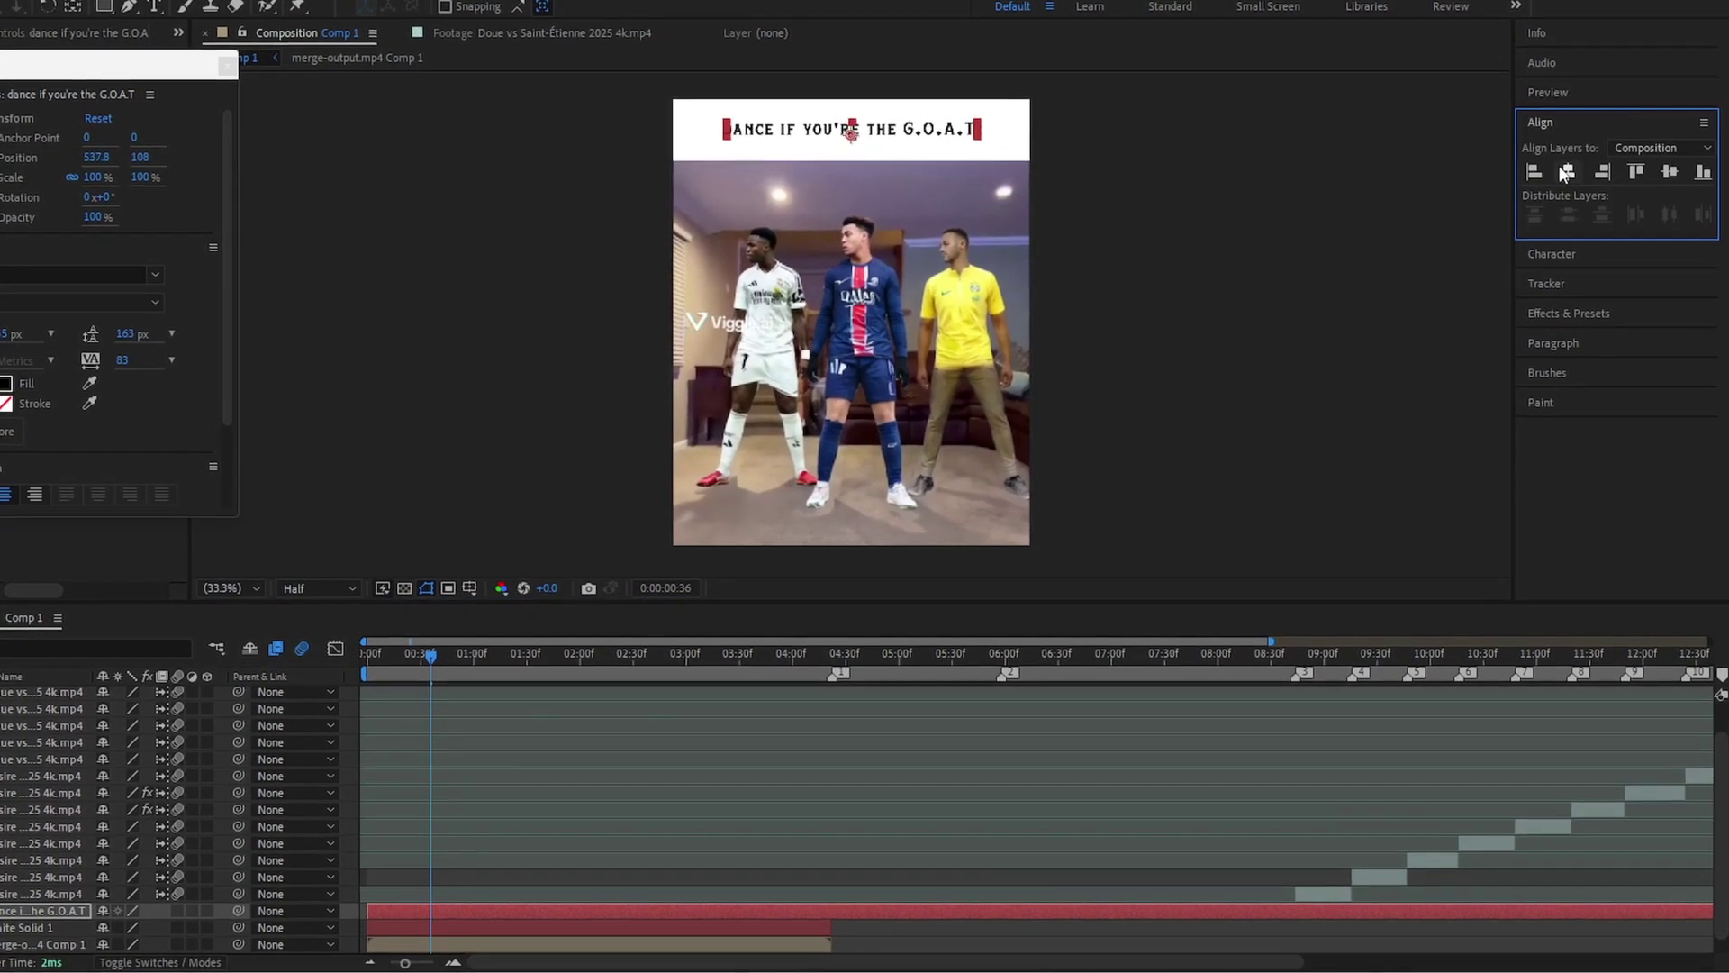
left_click(1566, 171)
Step: Split the caption layer at marker 1 (0:00:04:22) and delete the part after it
left_click(833, 657)
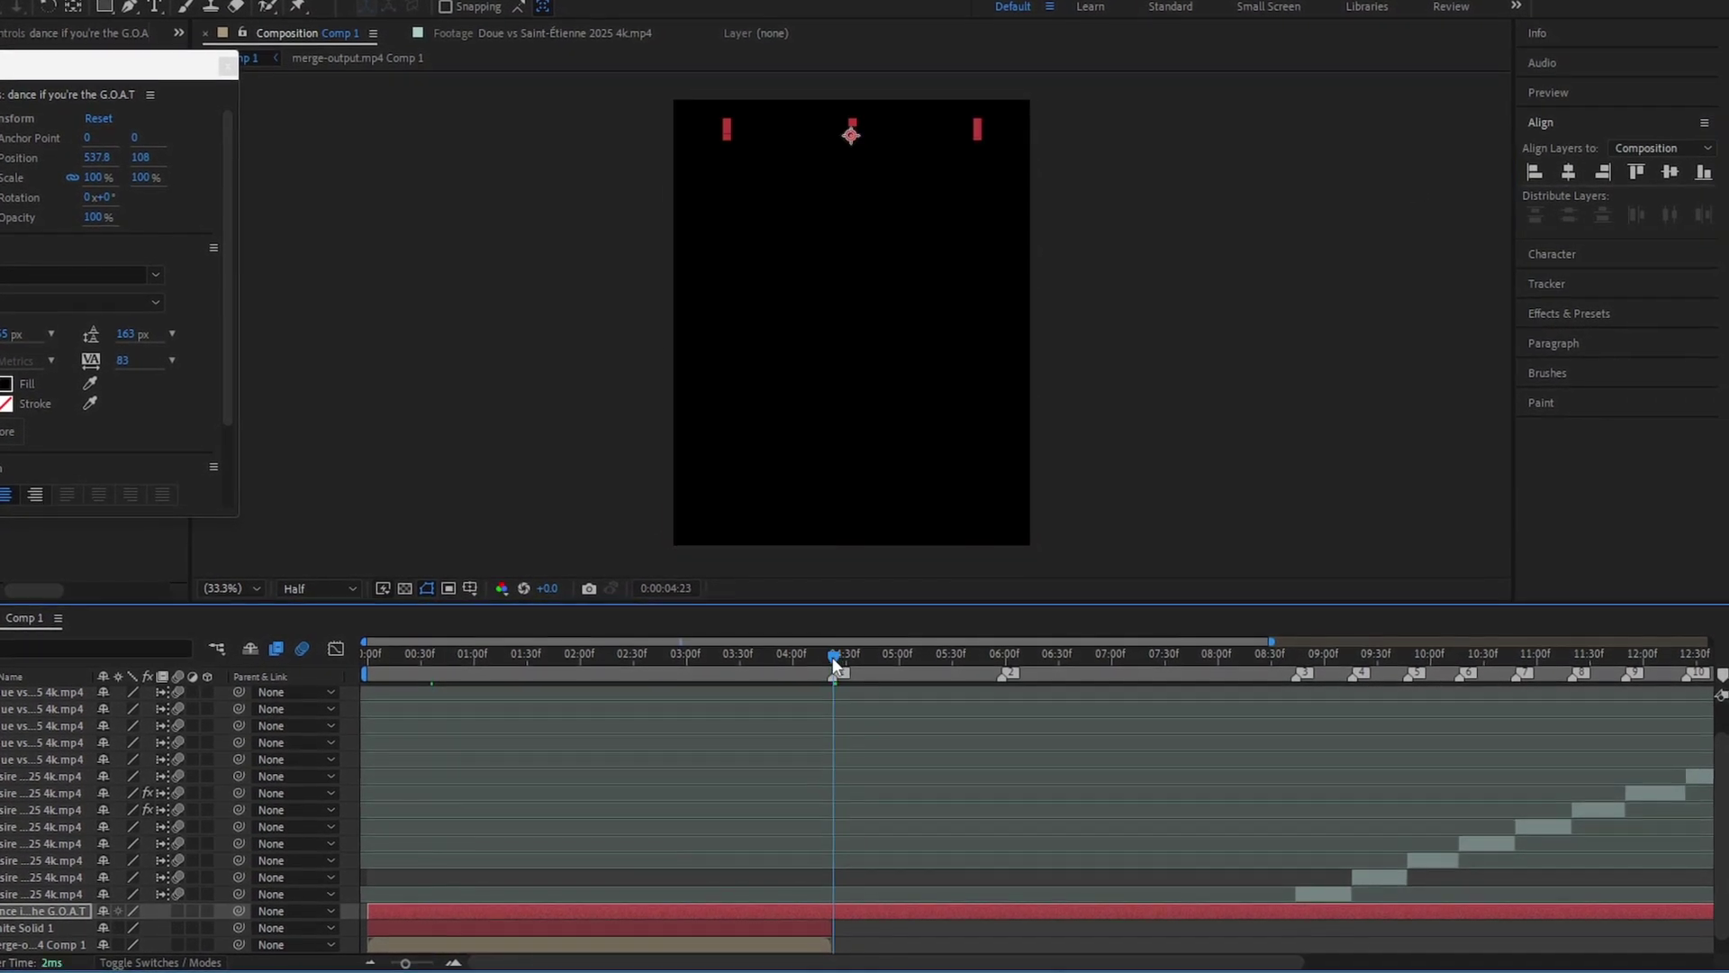
key("ctrl+shift+d")
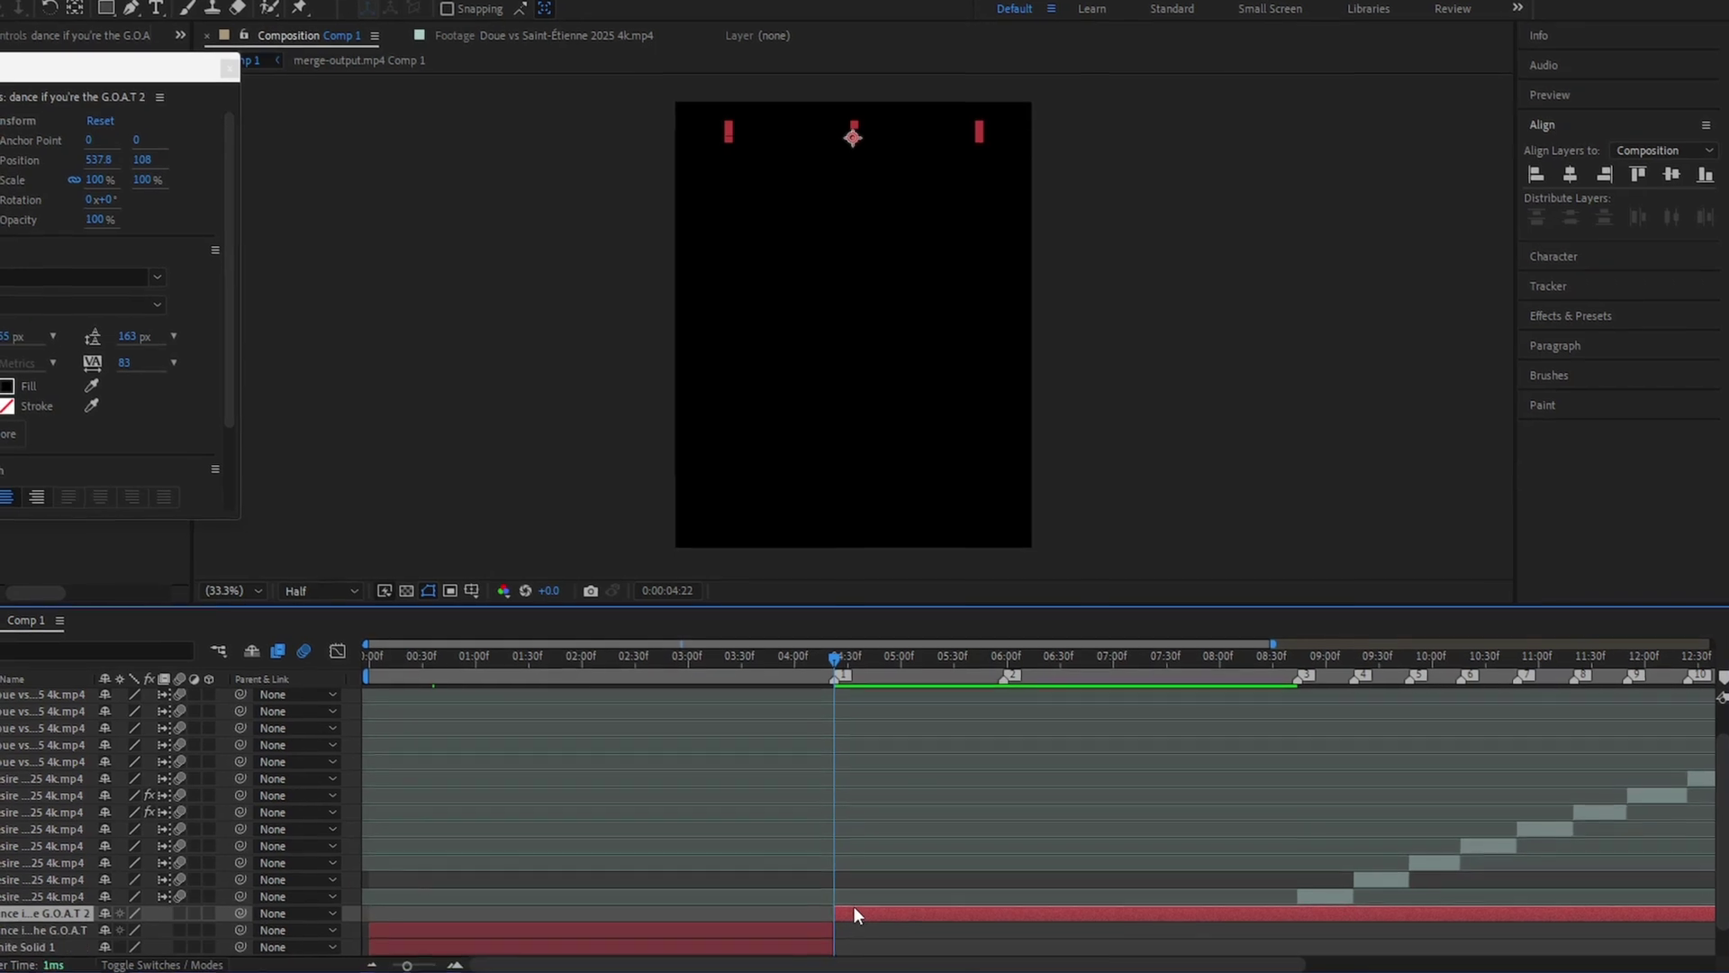
key("Delete")
Step: At White Solid 1's second mask keyframe (0:00:00:45), add a Position keyframe to the caption layer
left_click_drag(833, 660, 447, 753)
left_click(446, 932)
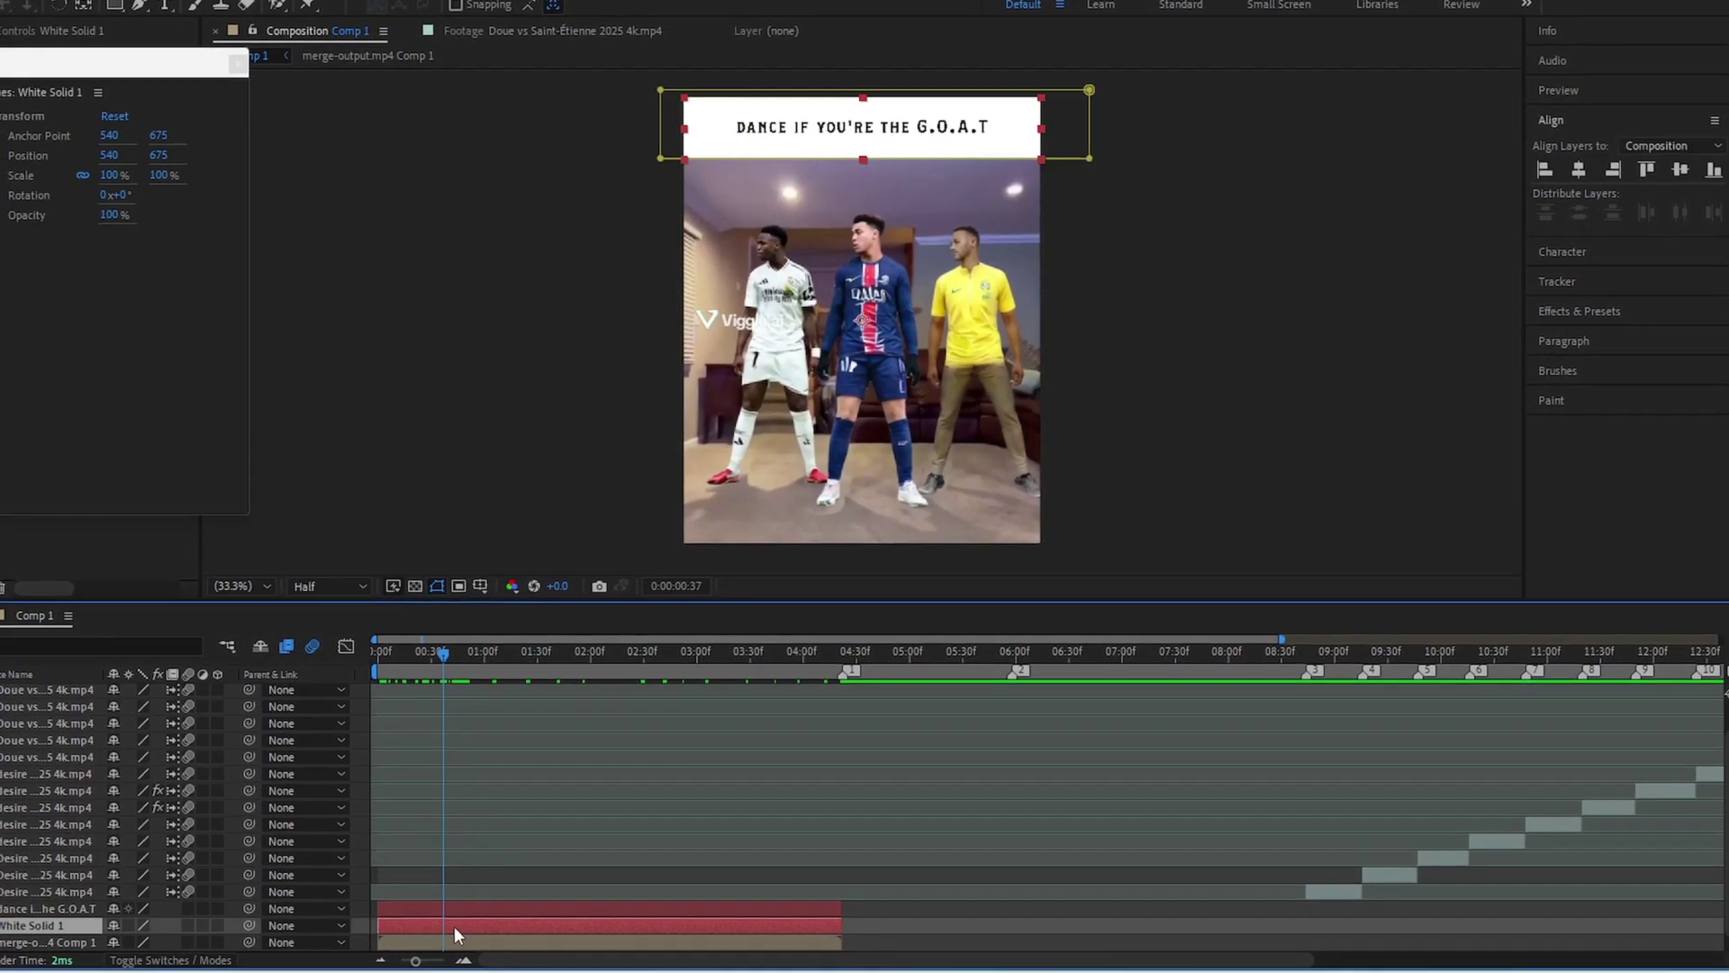
key("u")
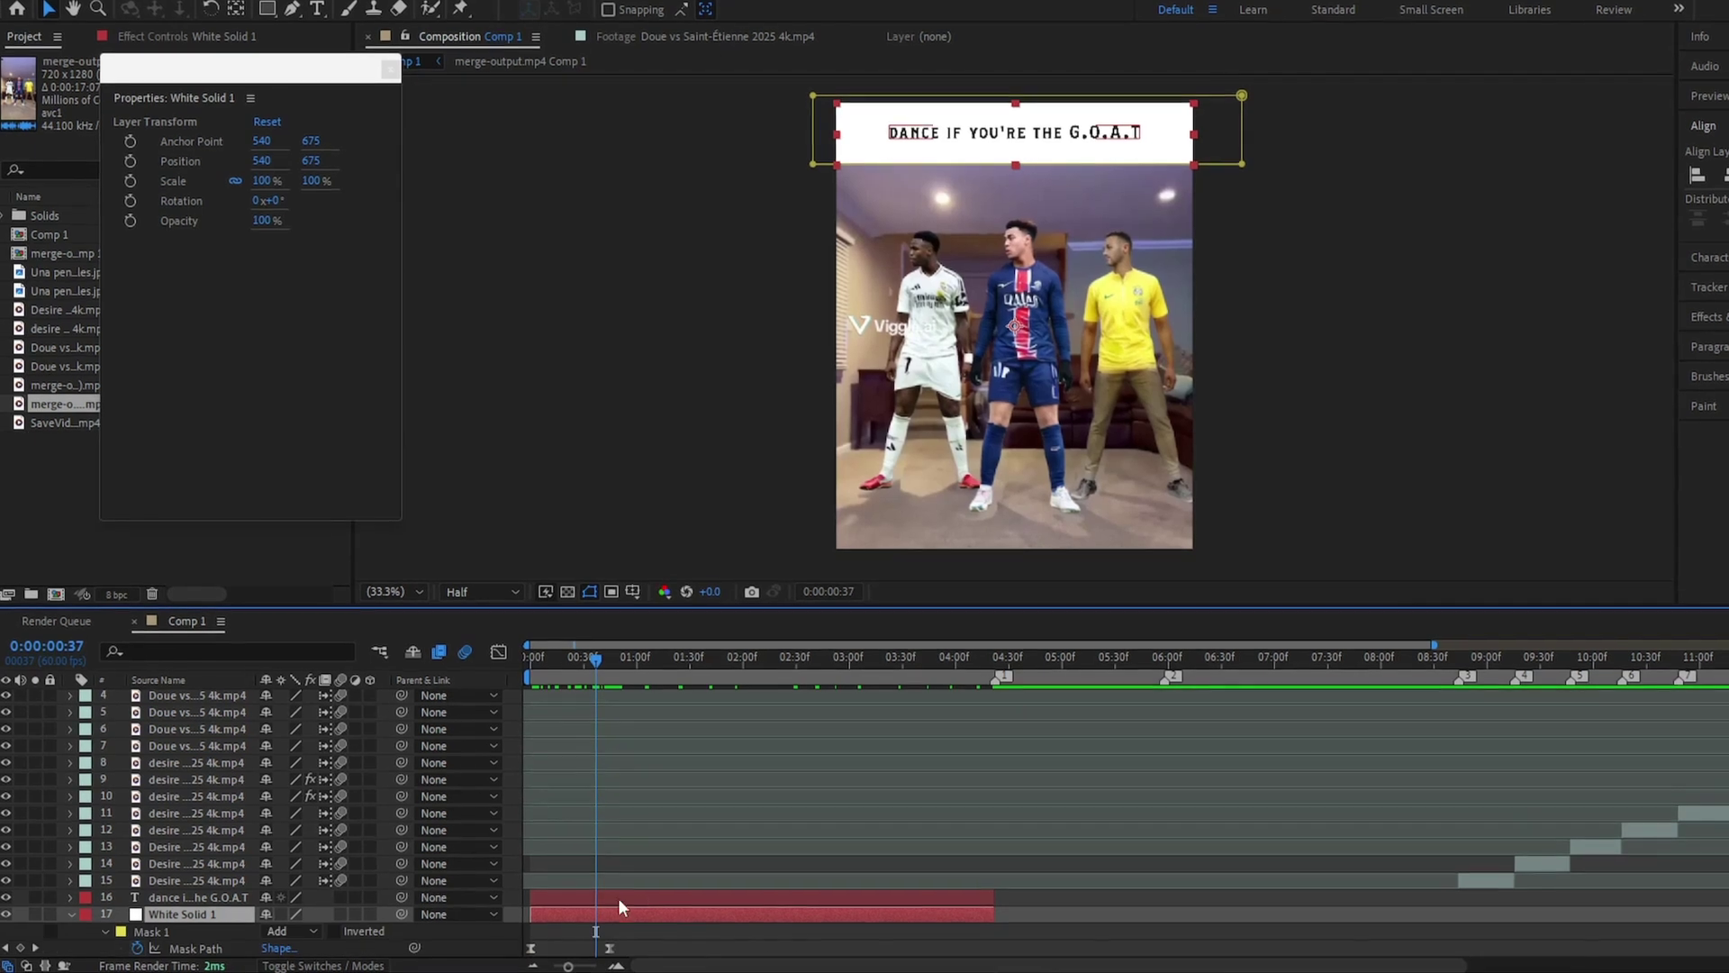
left_click_drag(583, 659, 606, 657)
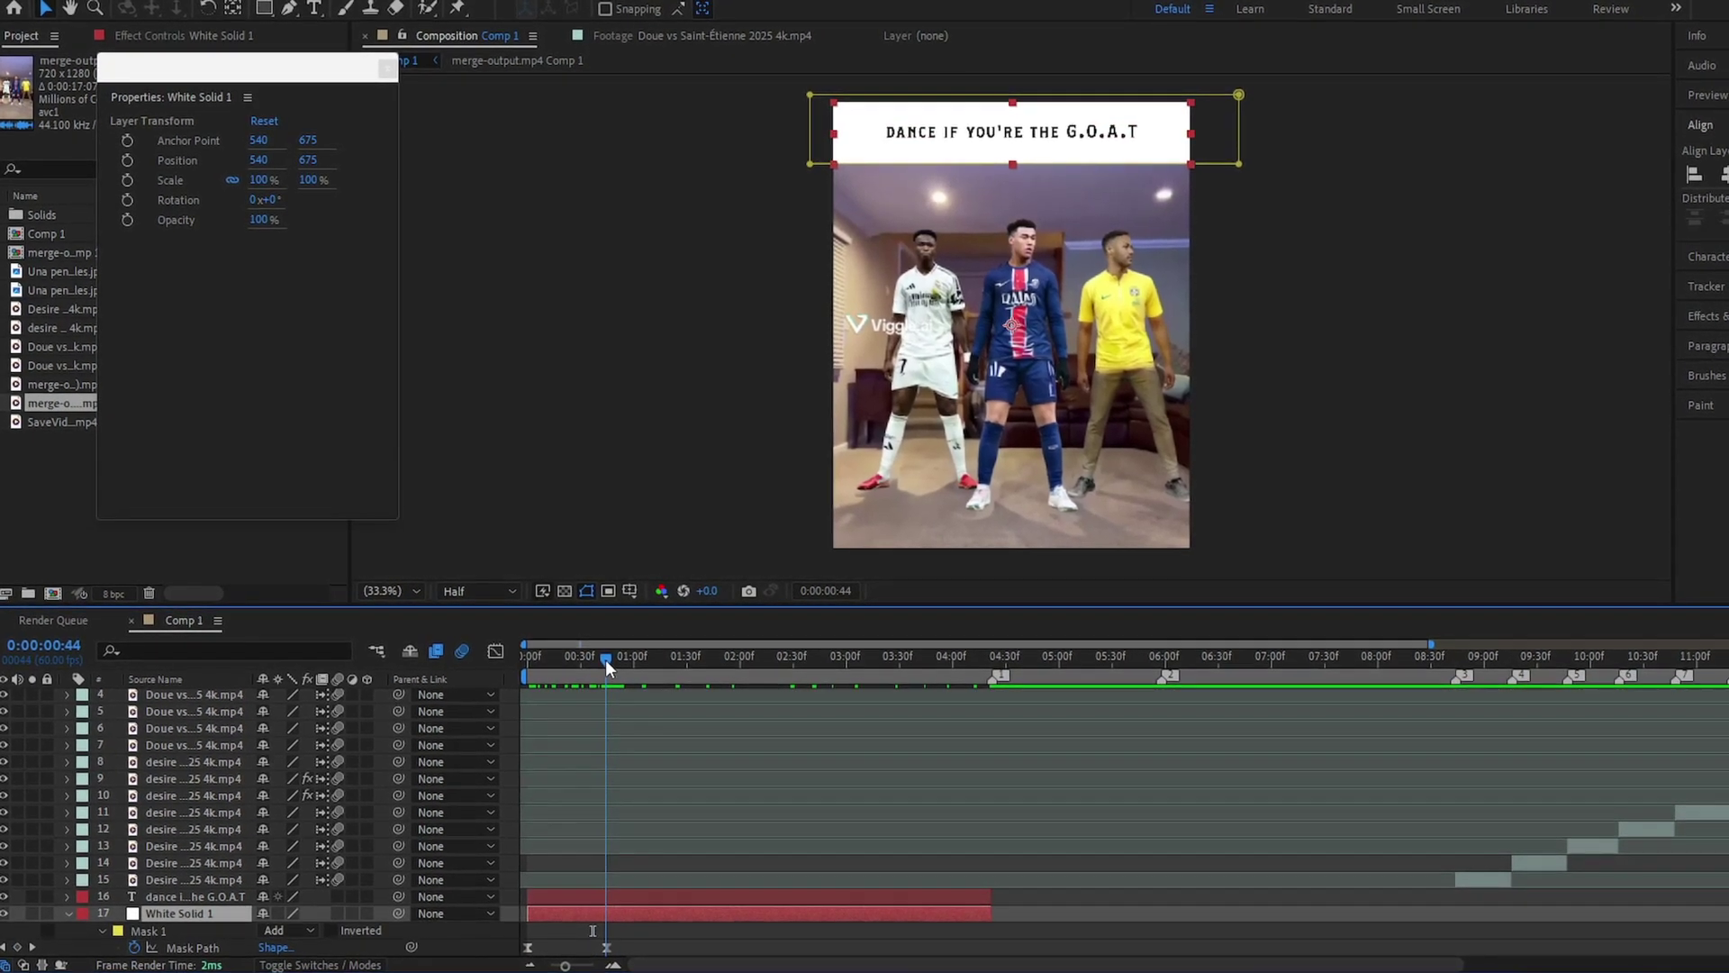
key("equal")
key("equal")
key("equal")
left_click(612, 657)
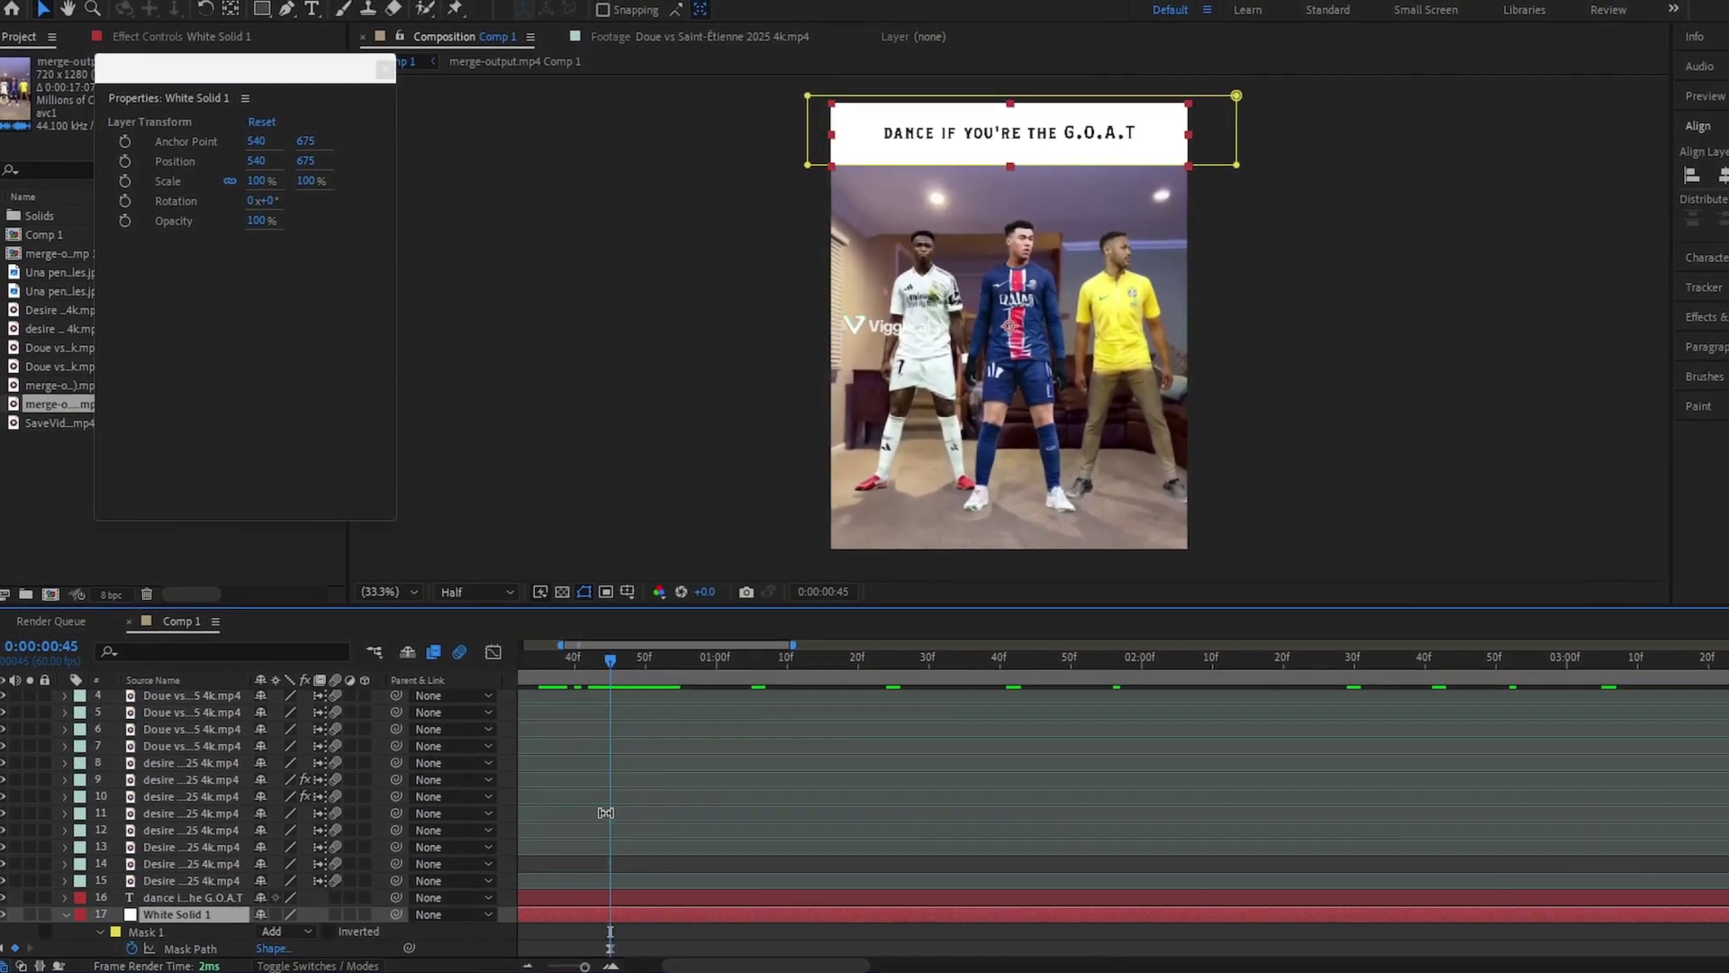
left_click(637, 896)
key("p")
left_click(119, 912)
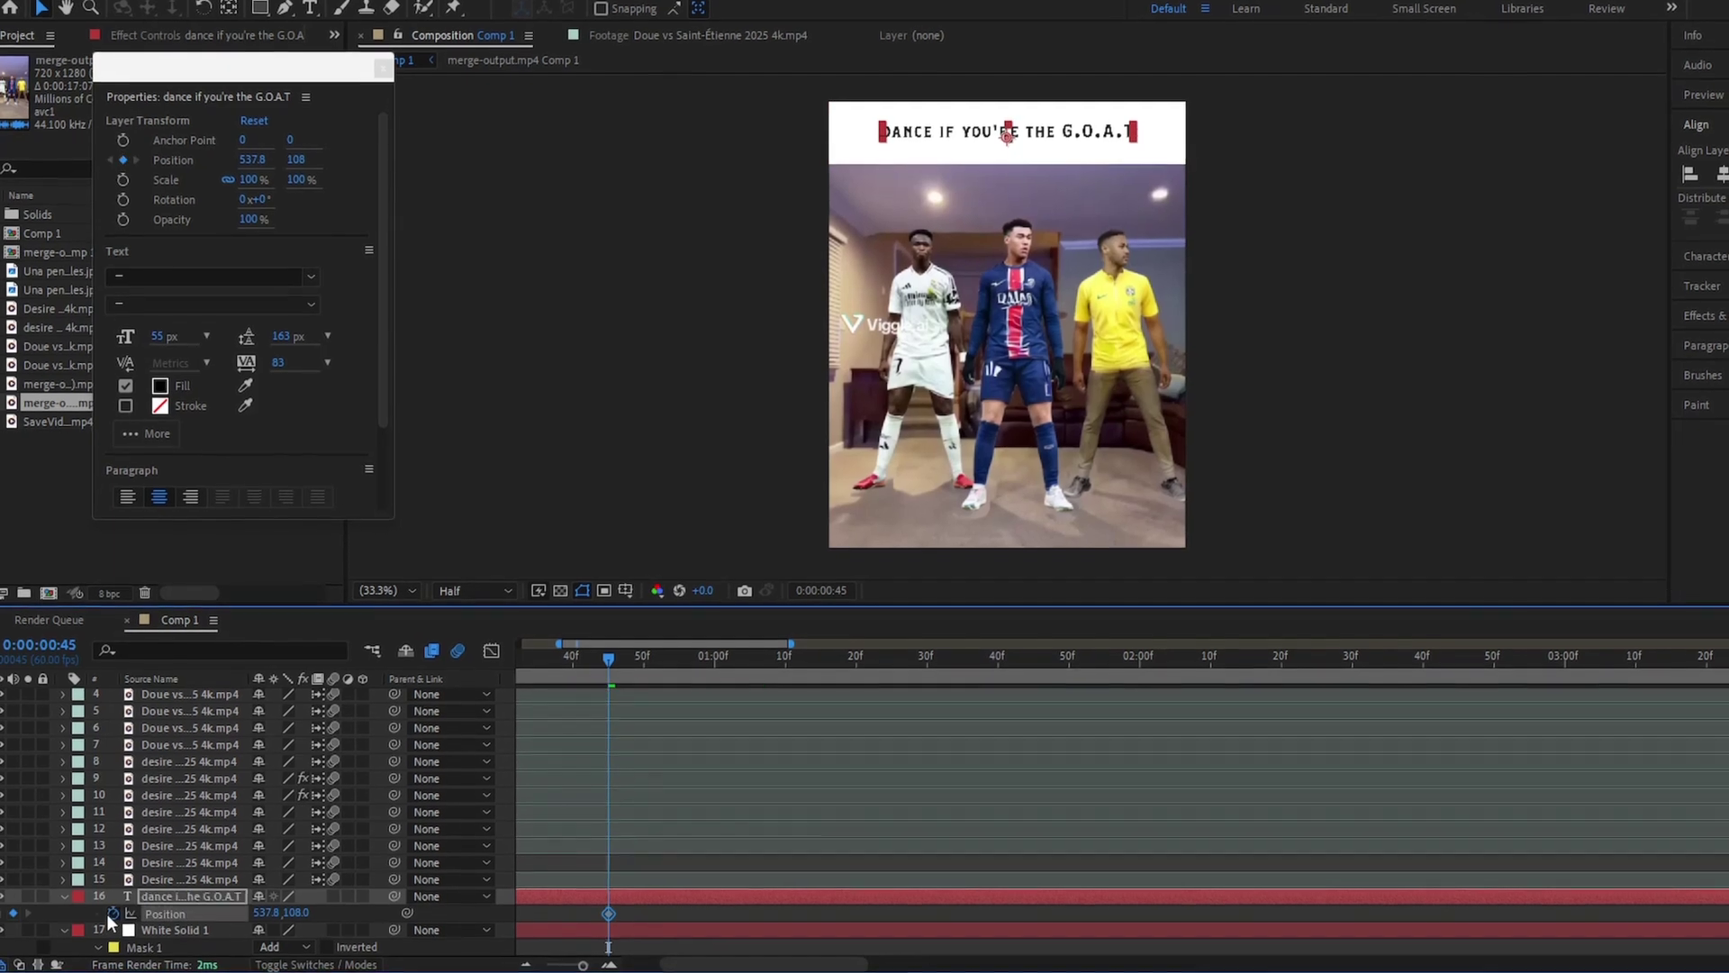
Step: At 0:00, set the caption's Y position to -28 so it starts above the frame
key("minus")
key("minus")
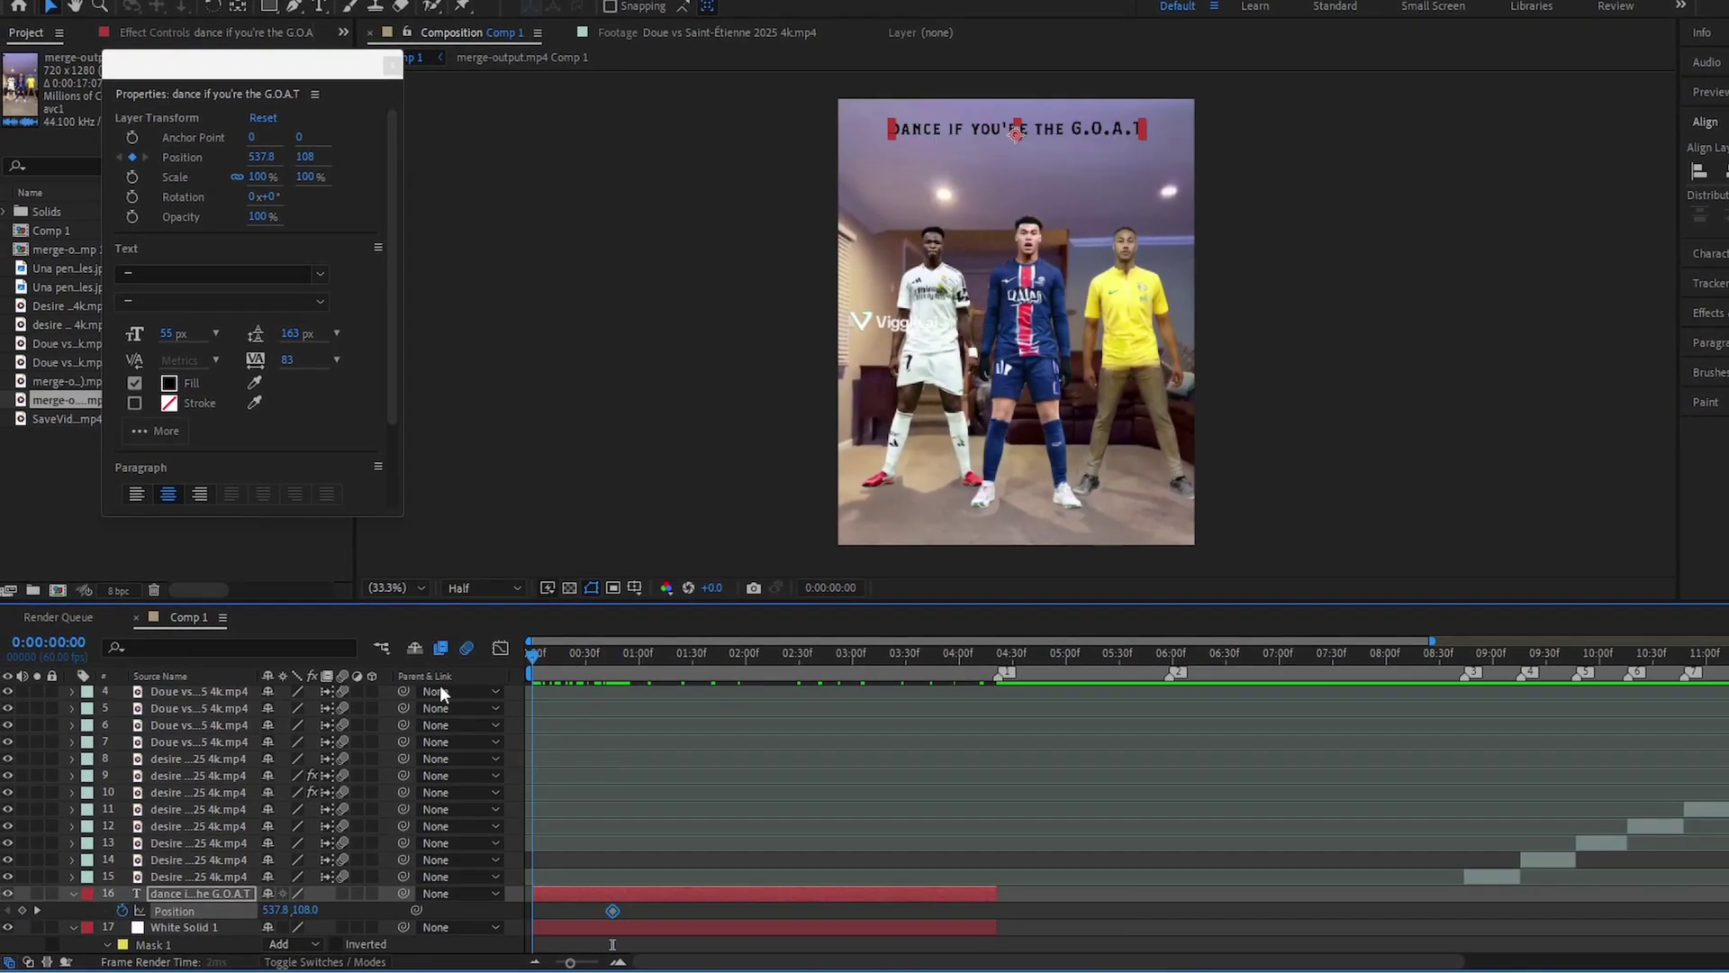
key("Home")
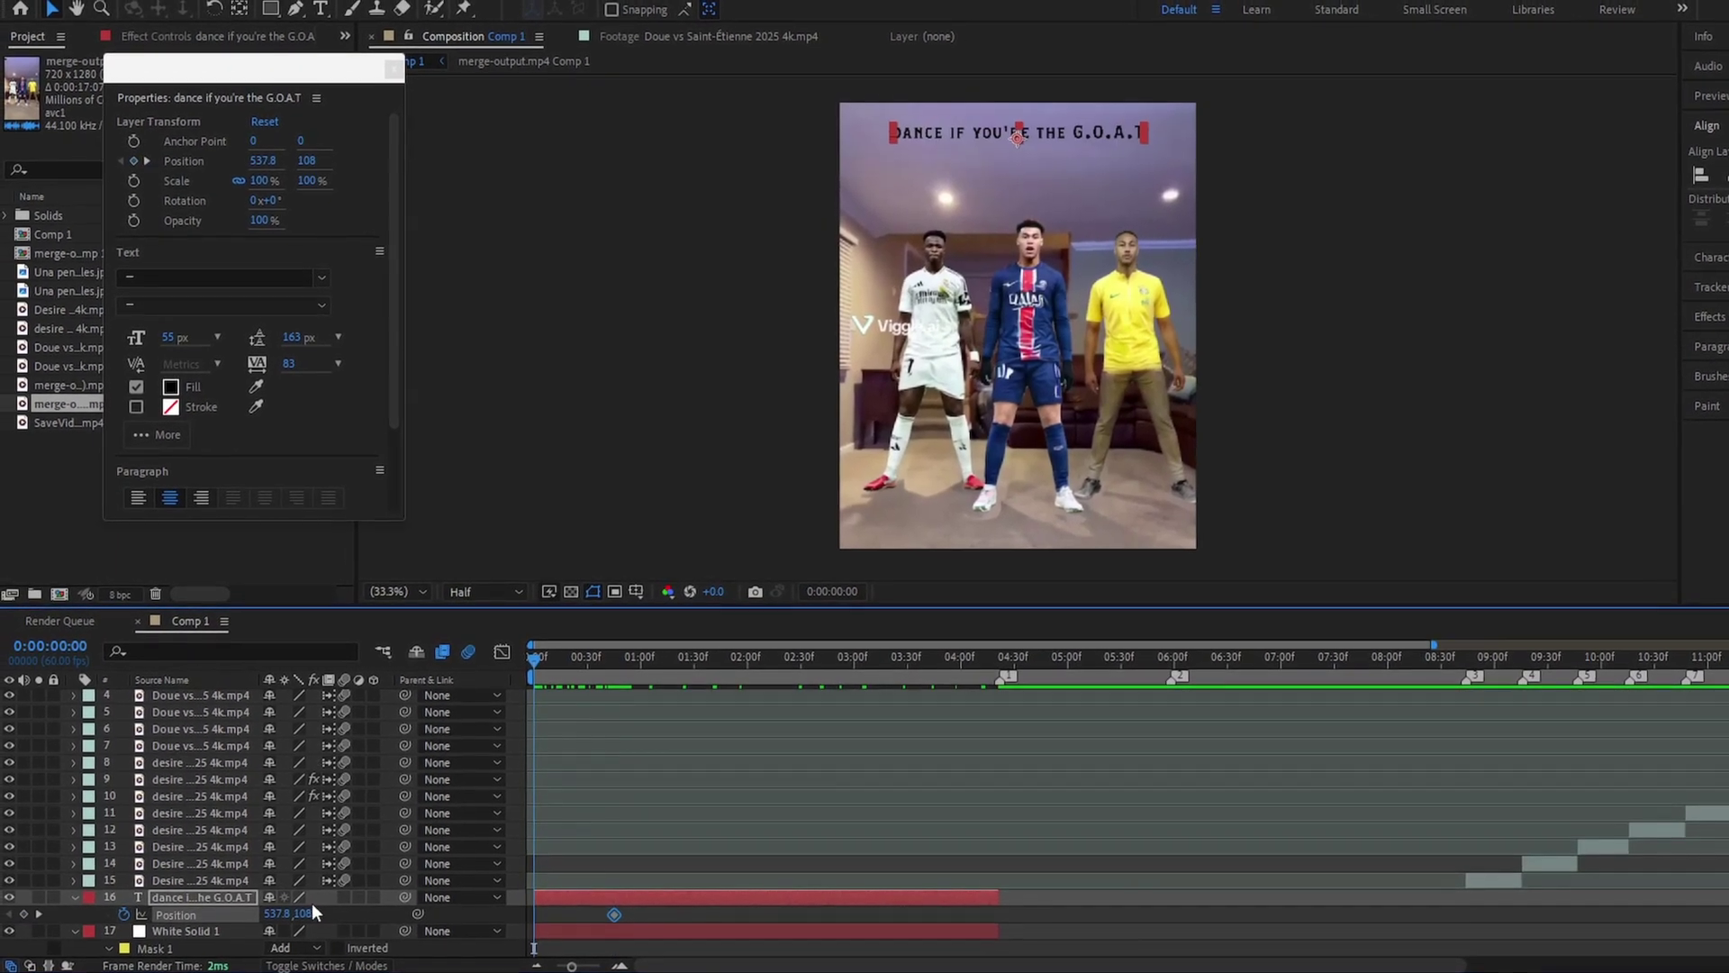
left_click_drag(181, 917, 169, 917)
Step: Apply Easy Ease to the caption's Position keyframes and shape the speed graph to peak early and slow down gradually, and preview it
left_click_drag(641, 908, 495, 926)
key("F9")
left_click(495, 651)
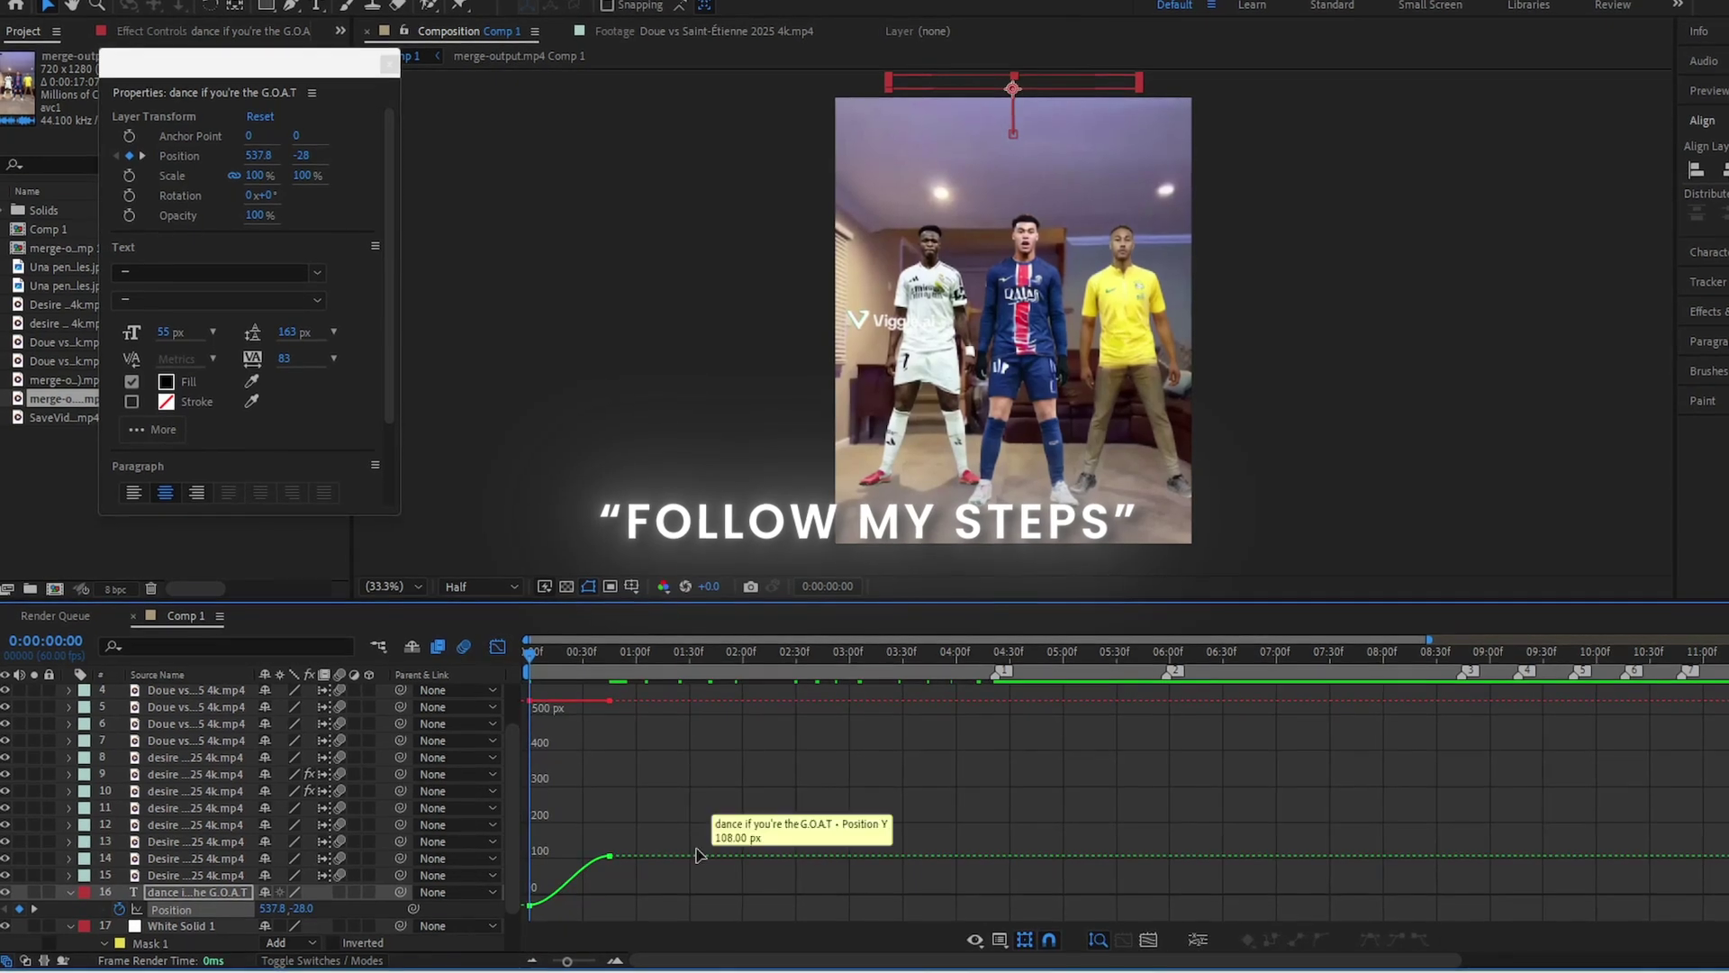
left_click(1001, 942)
left_click(1028, 746)
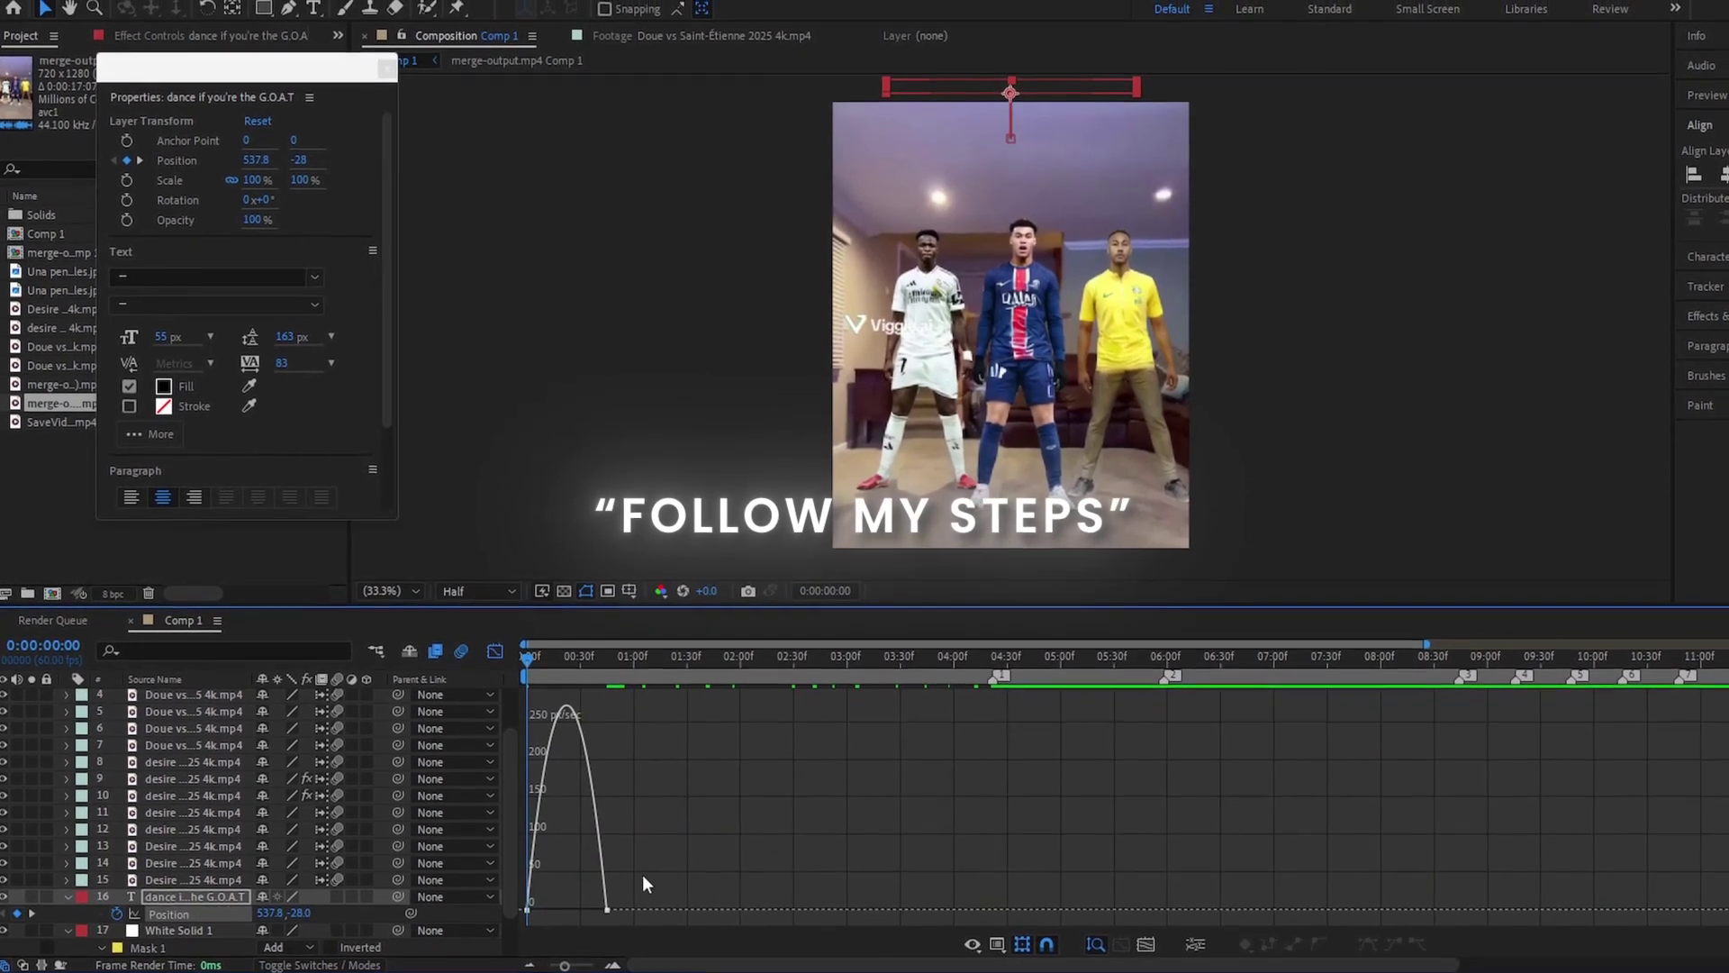
left_click_drag(596, 924, 564, 906)
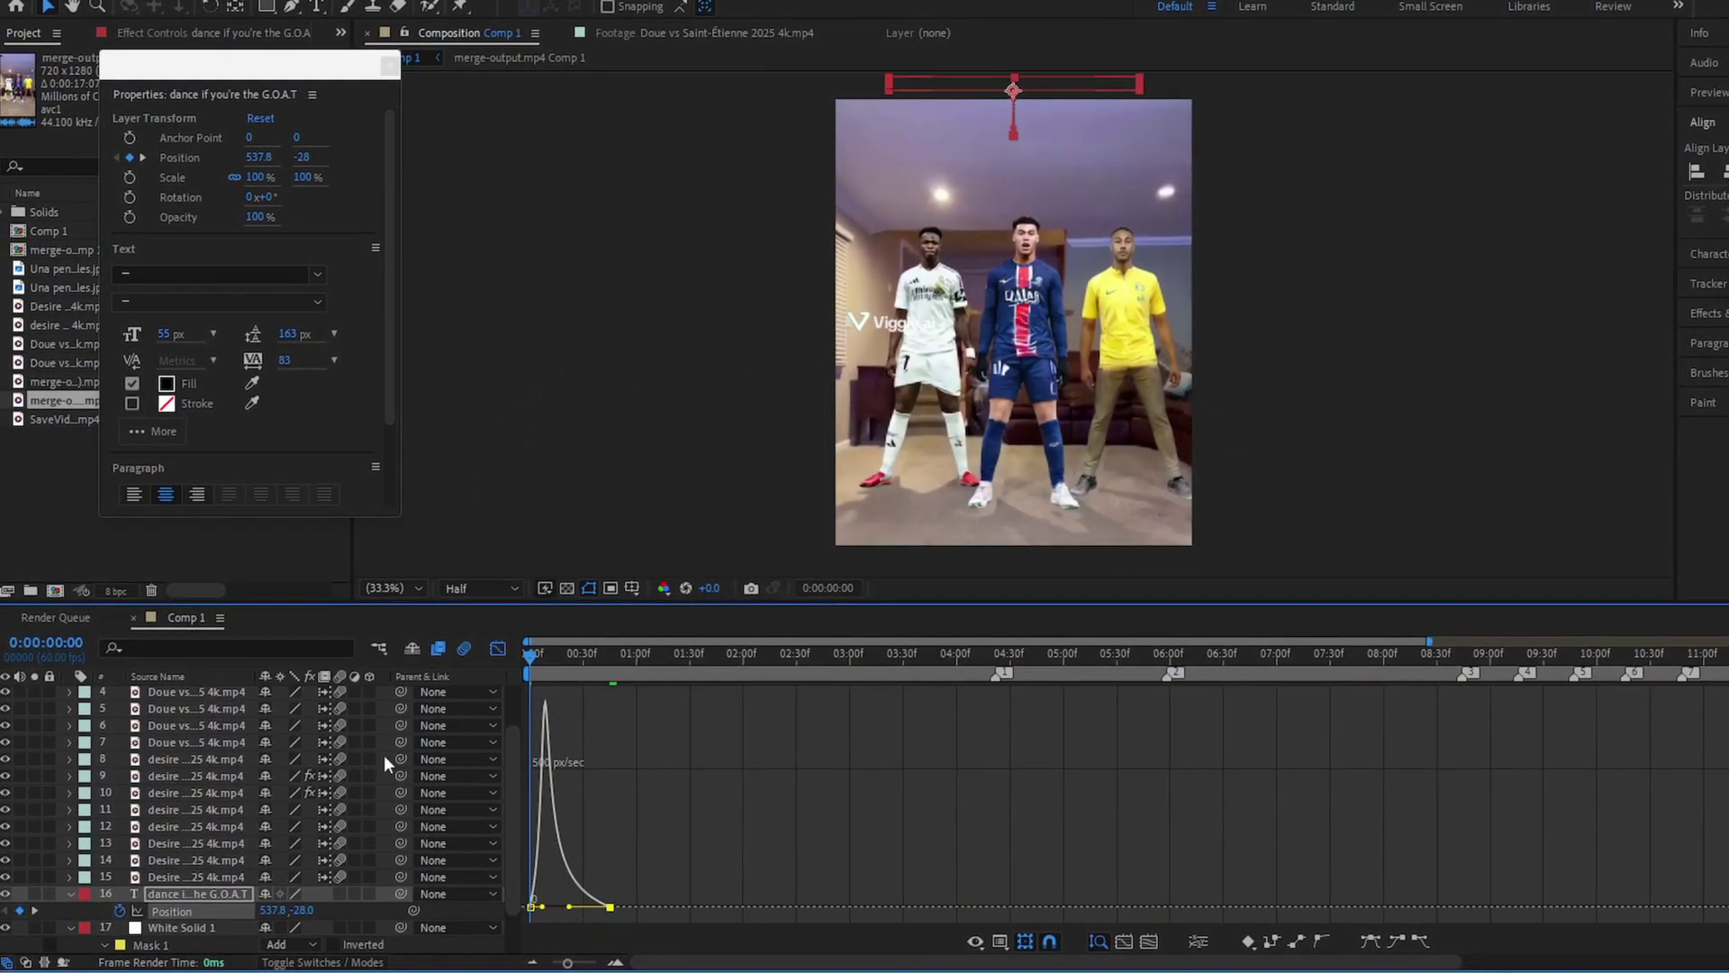
left_click(497, 647)
key("space")
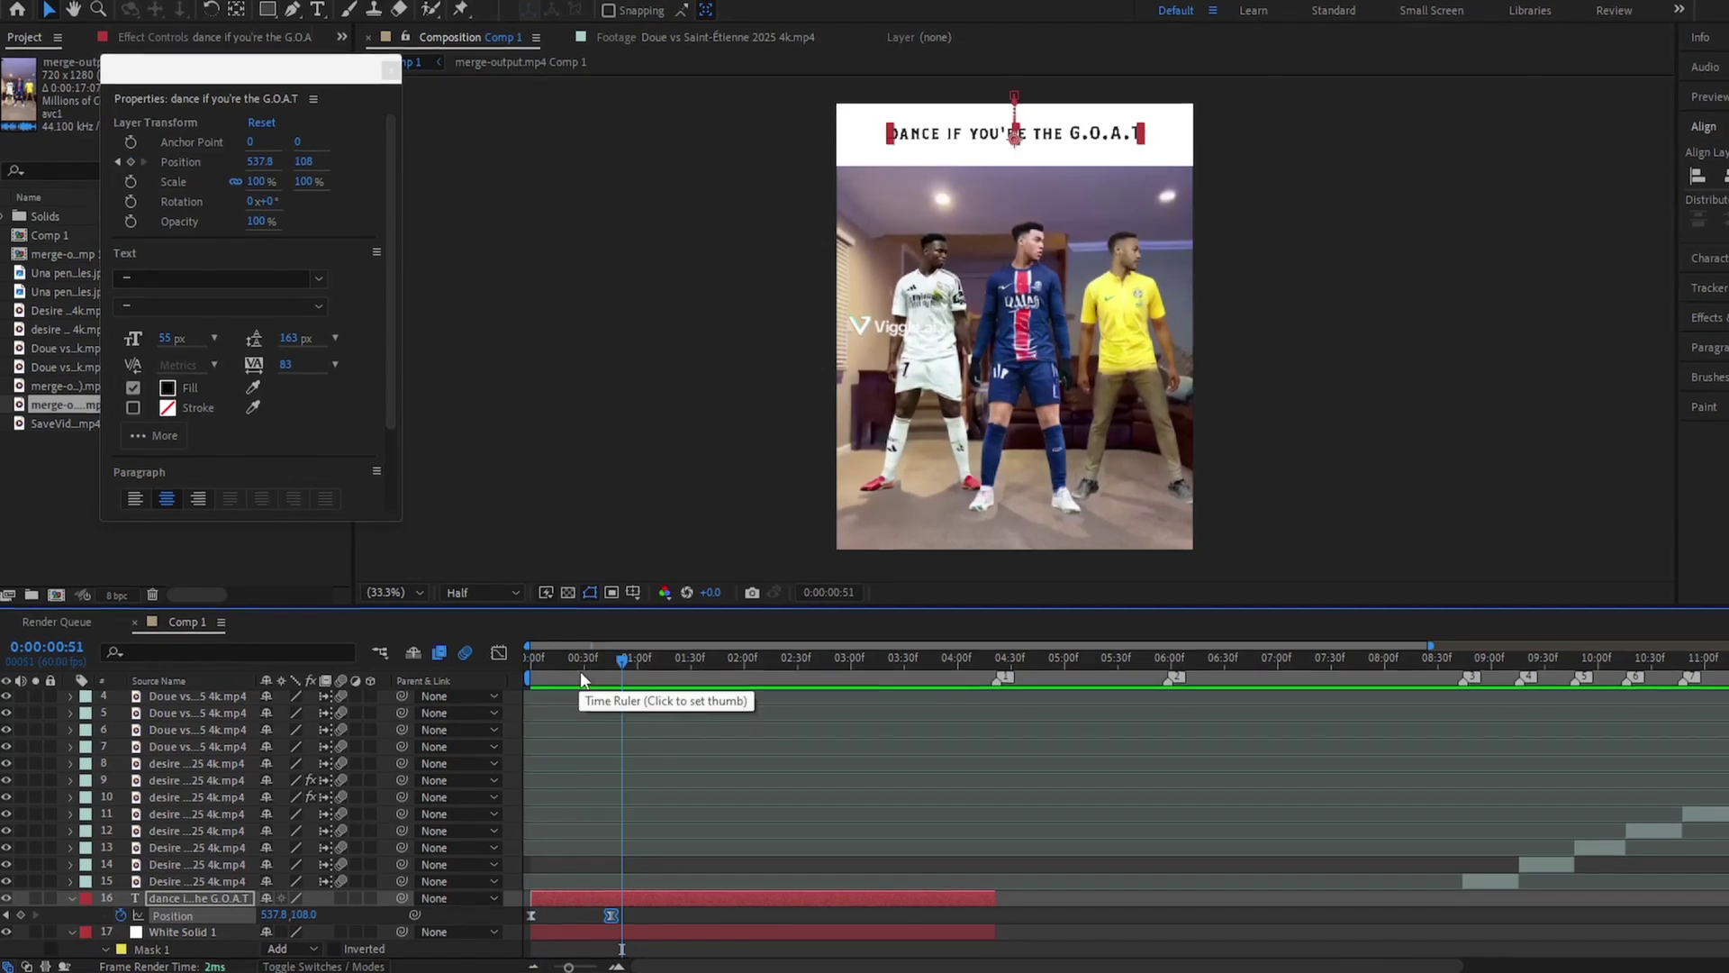
Step: Move the caption's second Position keyframe to 0:00:01:30 and preview the slide-in from the start
mouse_move(580, 674)
left_mouse_down()
mouse_move(545, 676)
mouse_move(582, 676)
left_mouse_up()
left_click_drag(634, 919, 598, 923)
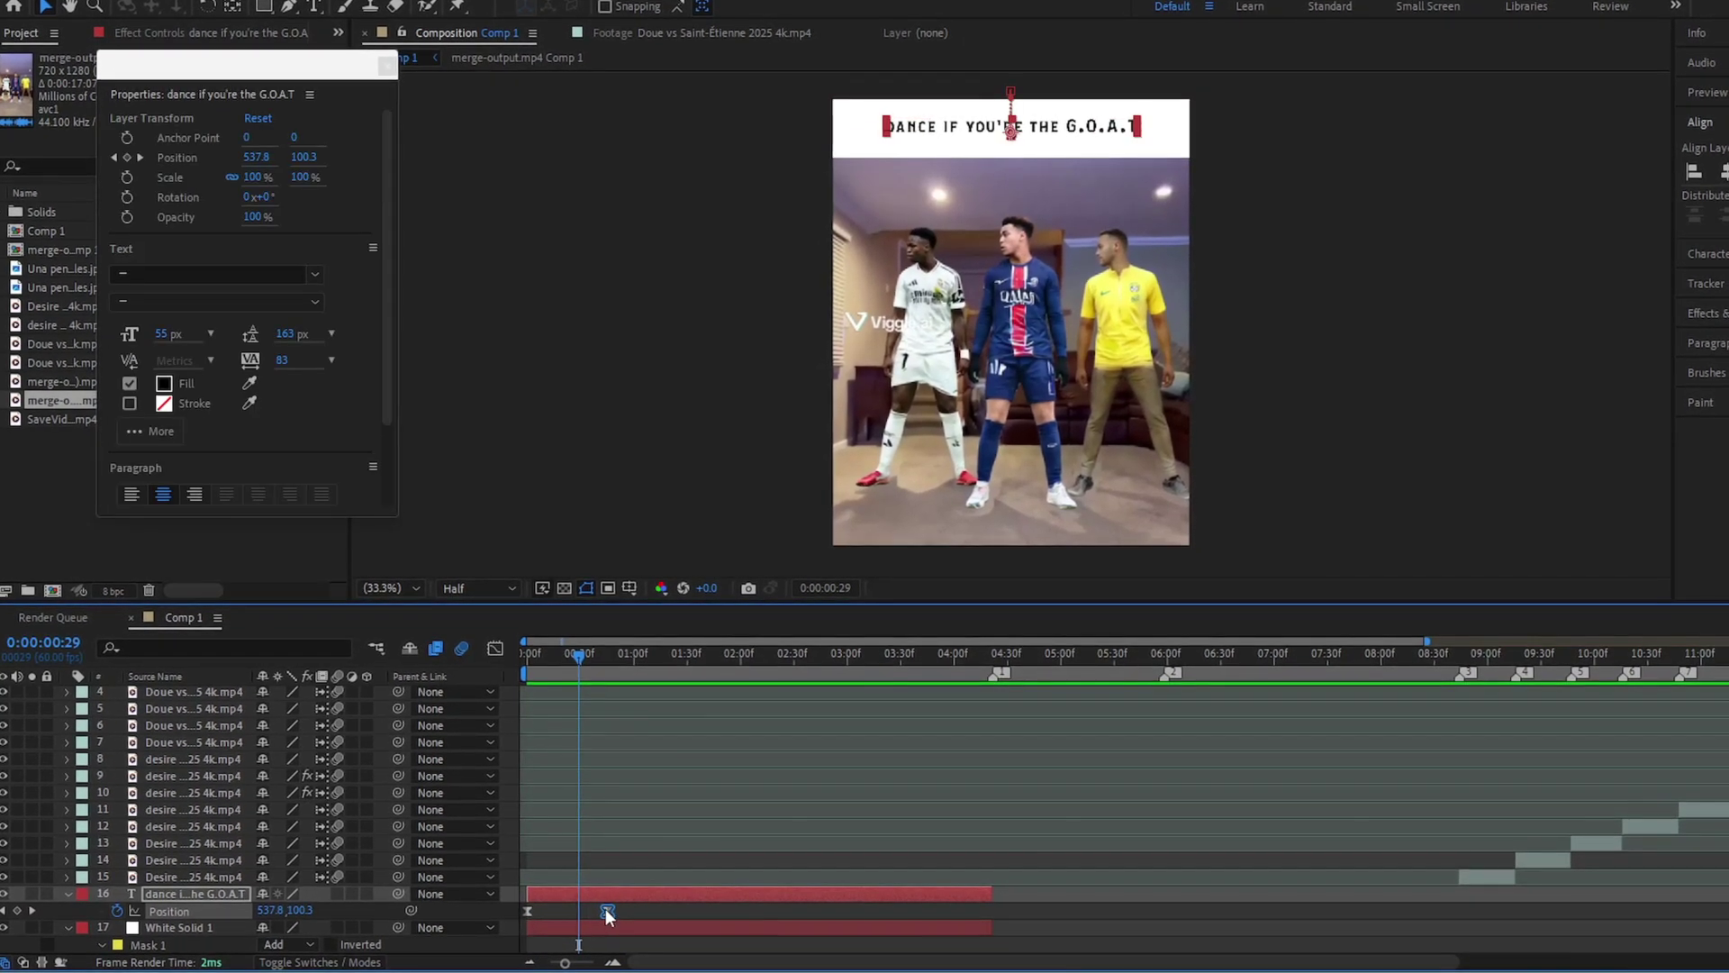
left_click(694, 661)
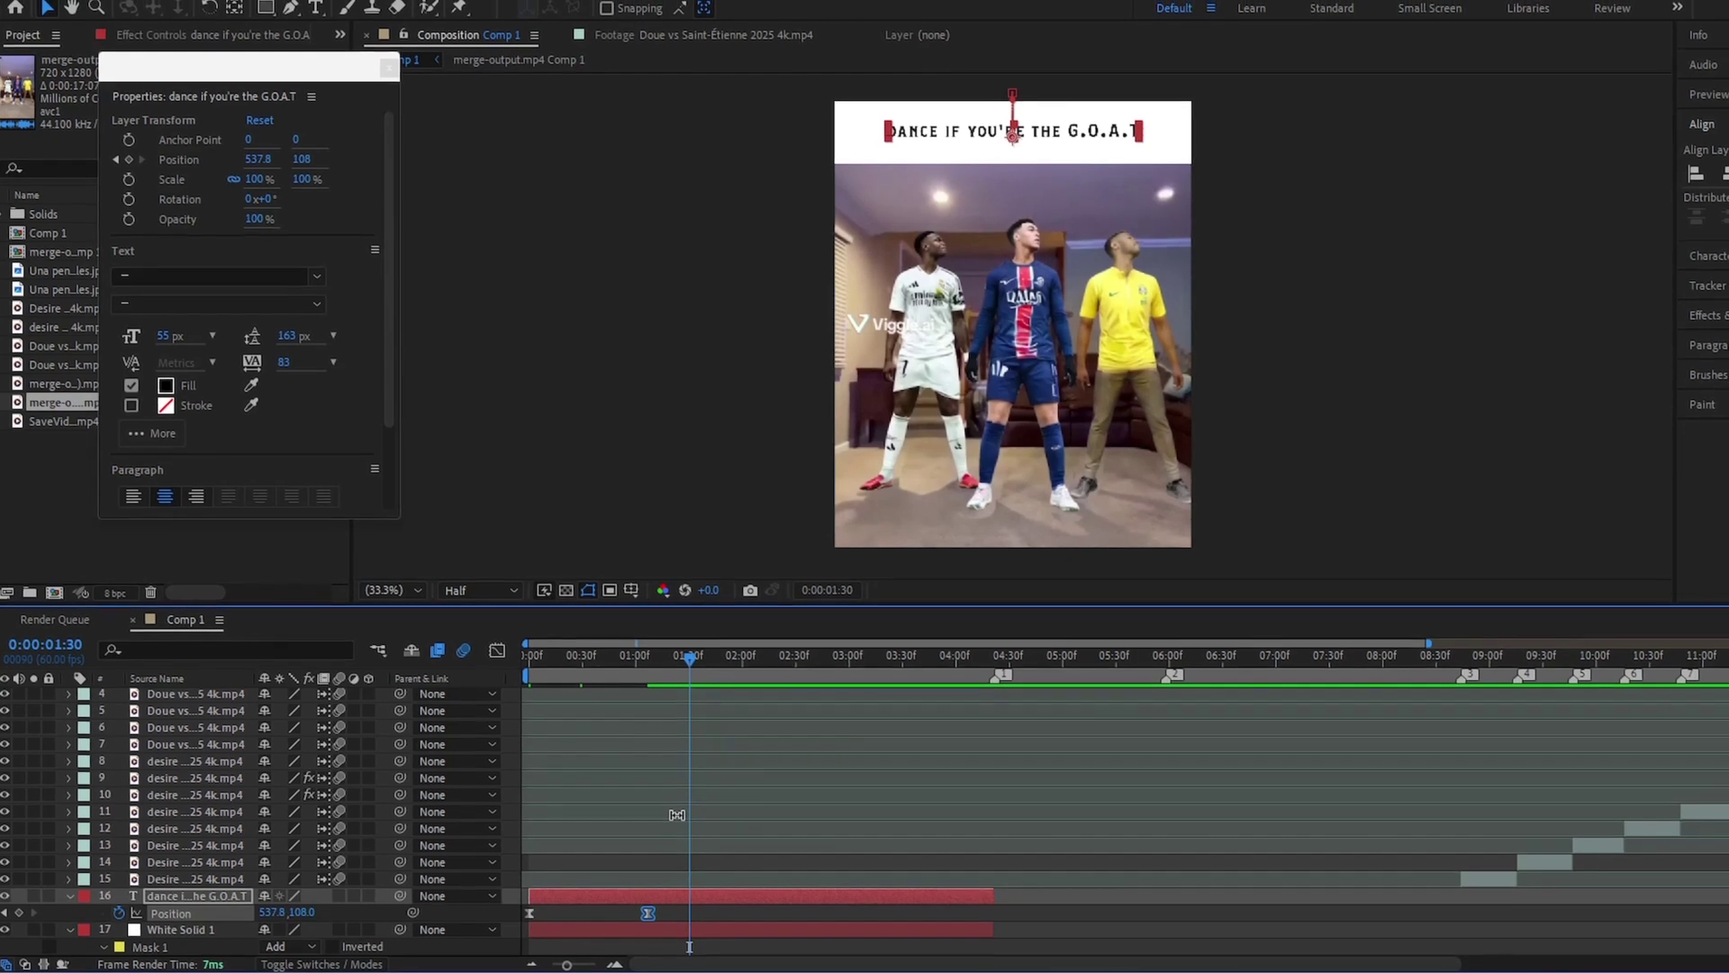
key("=")
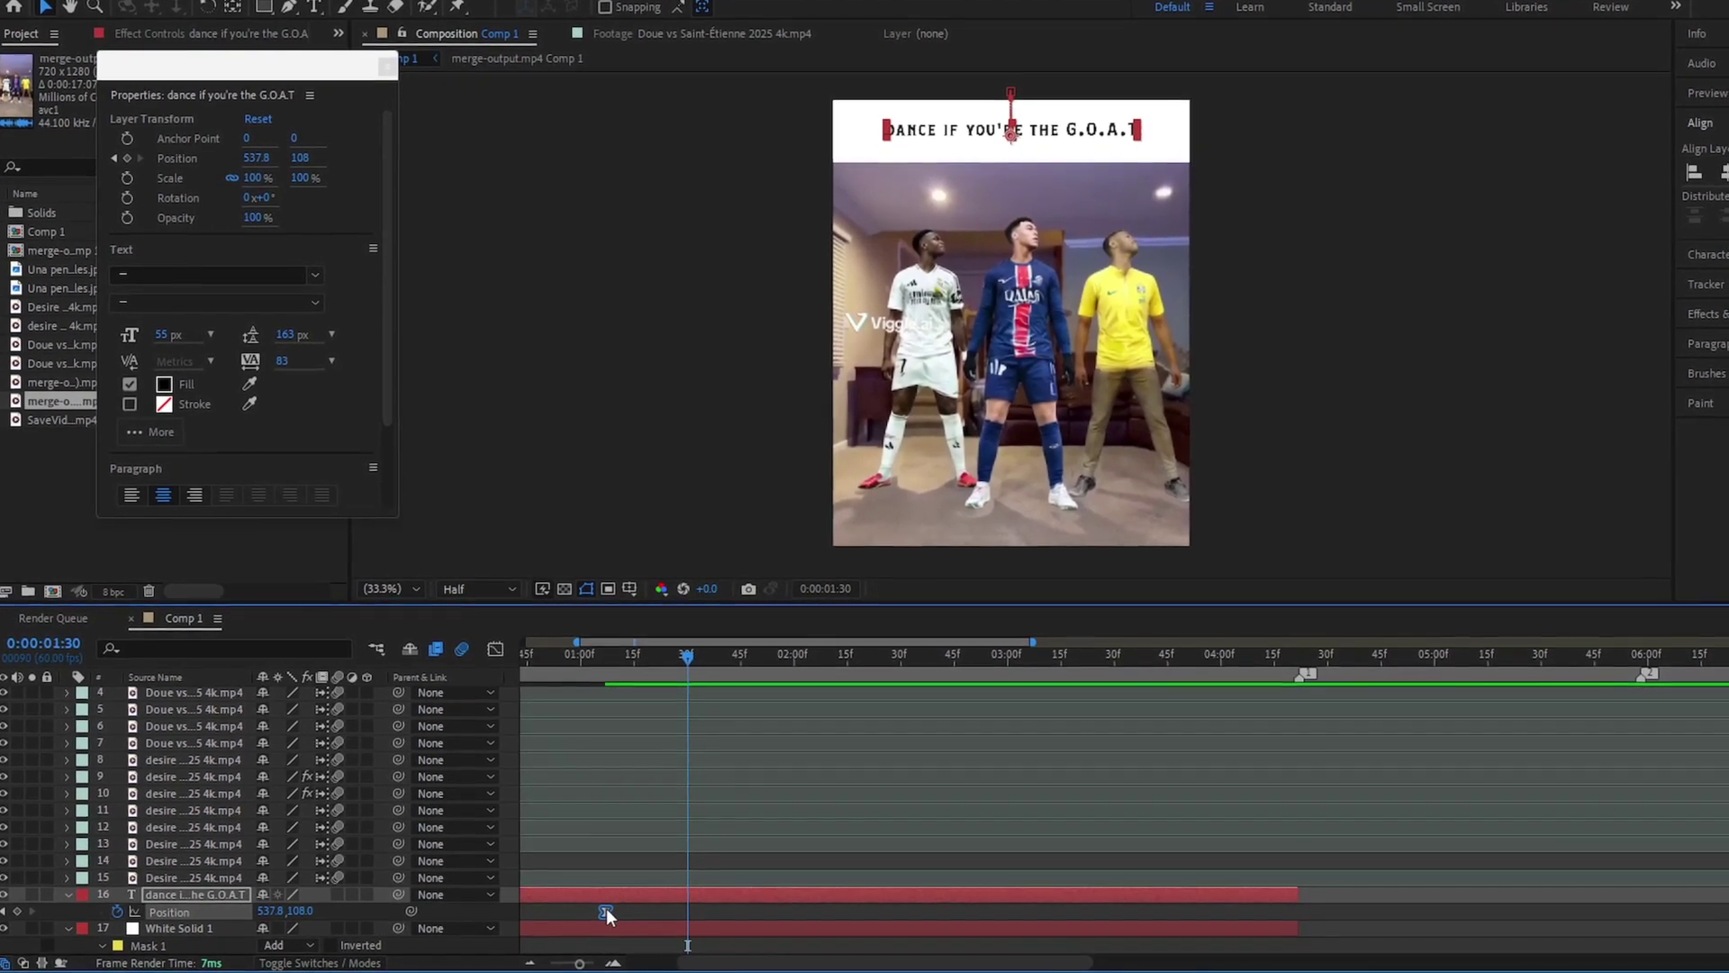
left_click_drag(608, 914, 693, 915)
key("-")
key("-")
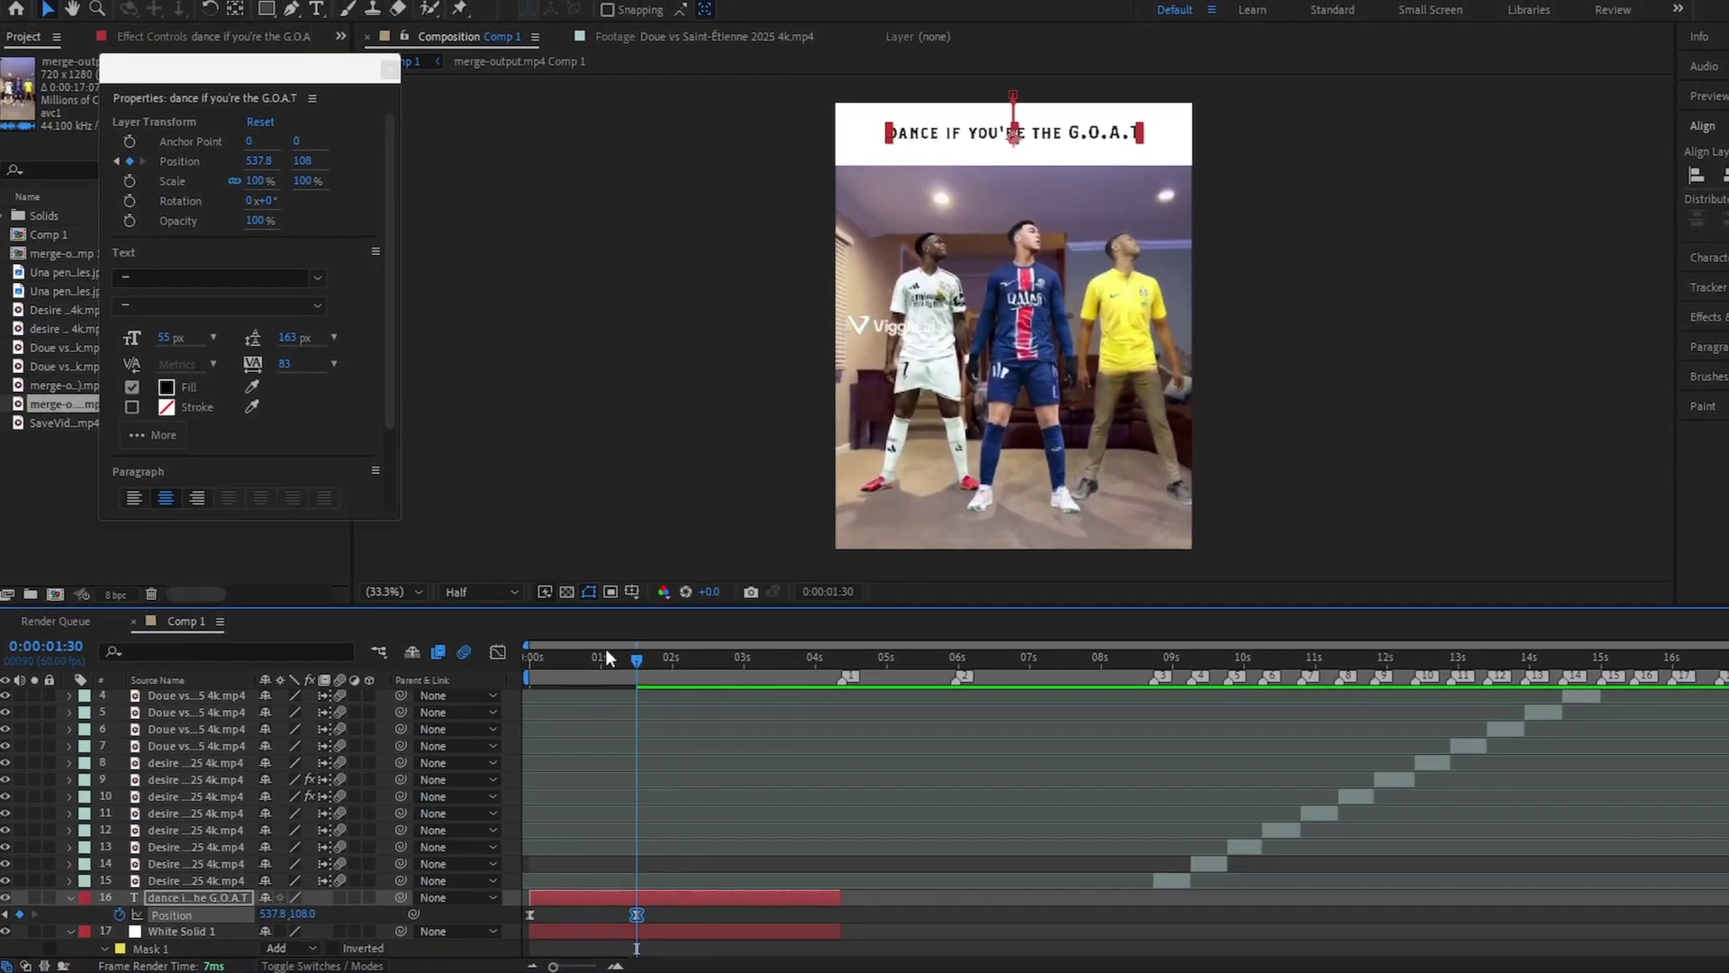
left_click_drag(603, 648, 517, 704)
key("space")
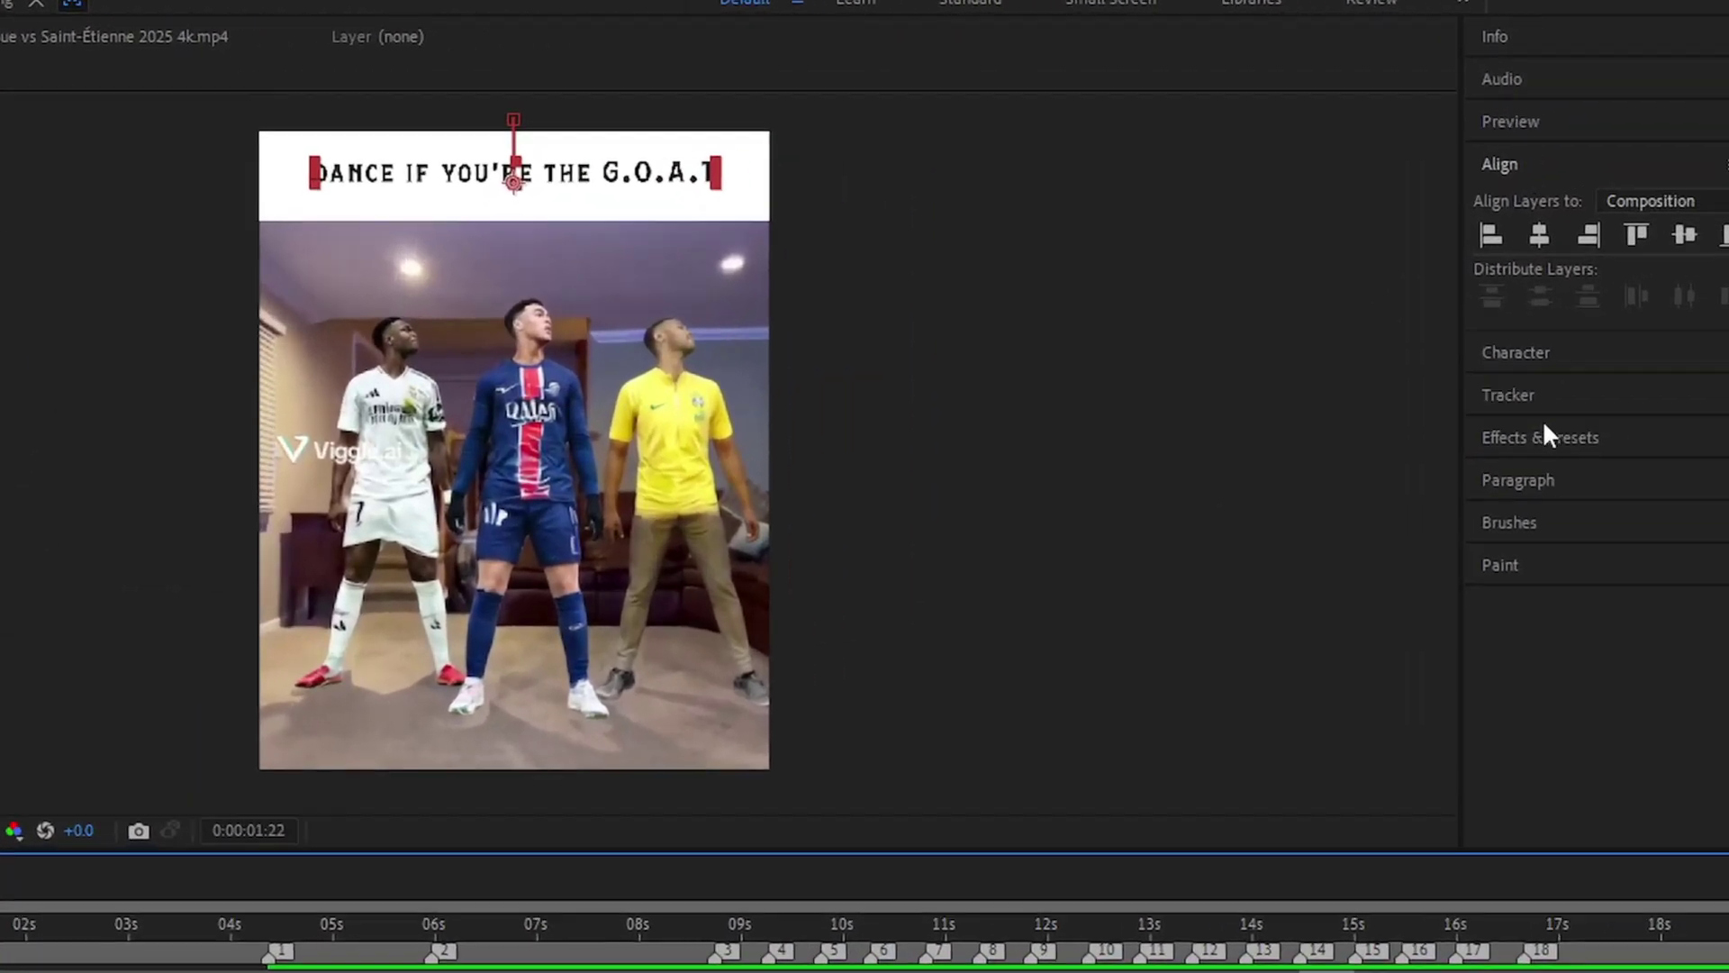
Step: Find the Turbulent Displace effect by searching "turb" and apply it to the caption layer
left_click(1705, 313)
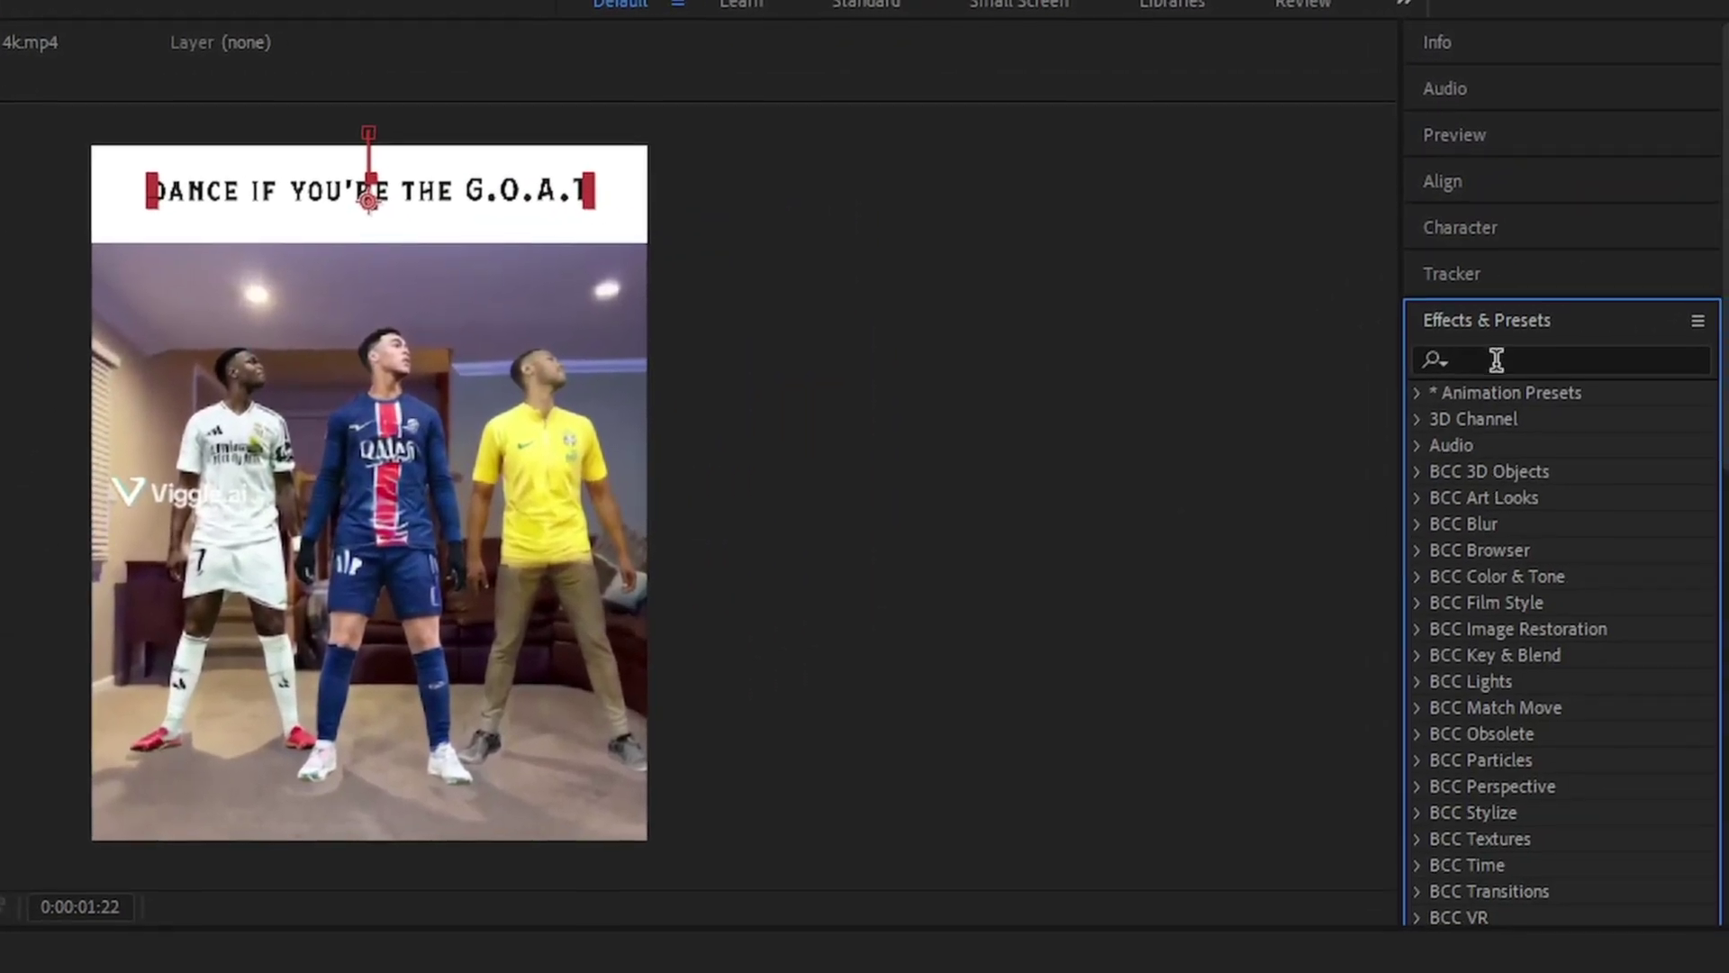
left_click(1498, 359)
type("turb")
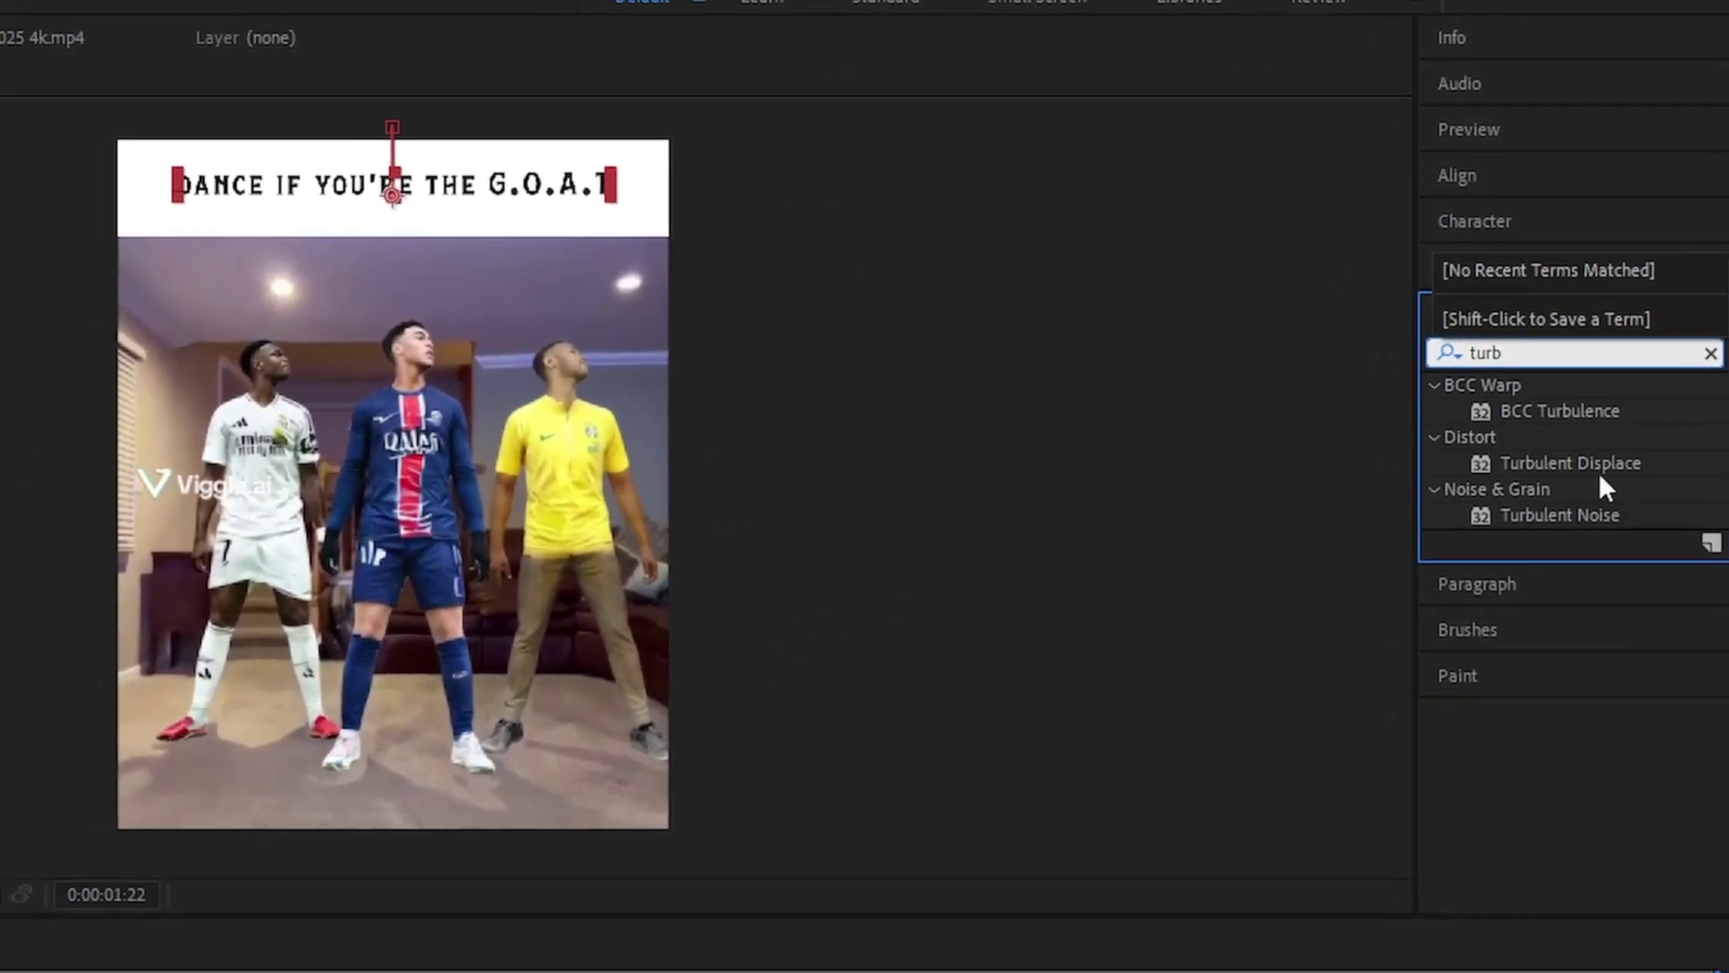
double_click(1571, 463)
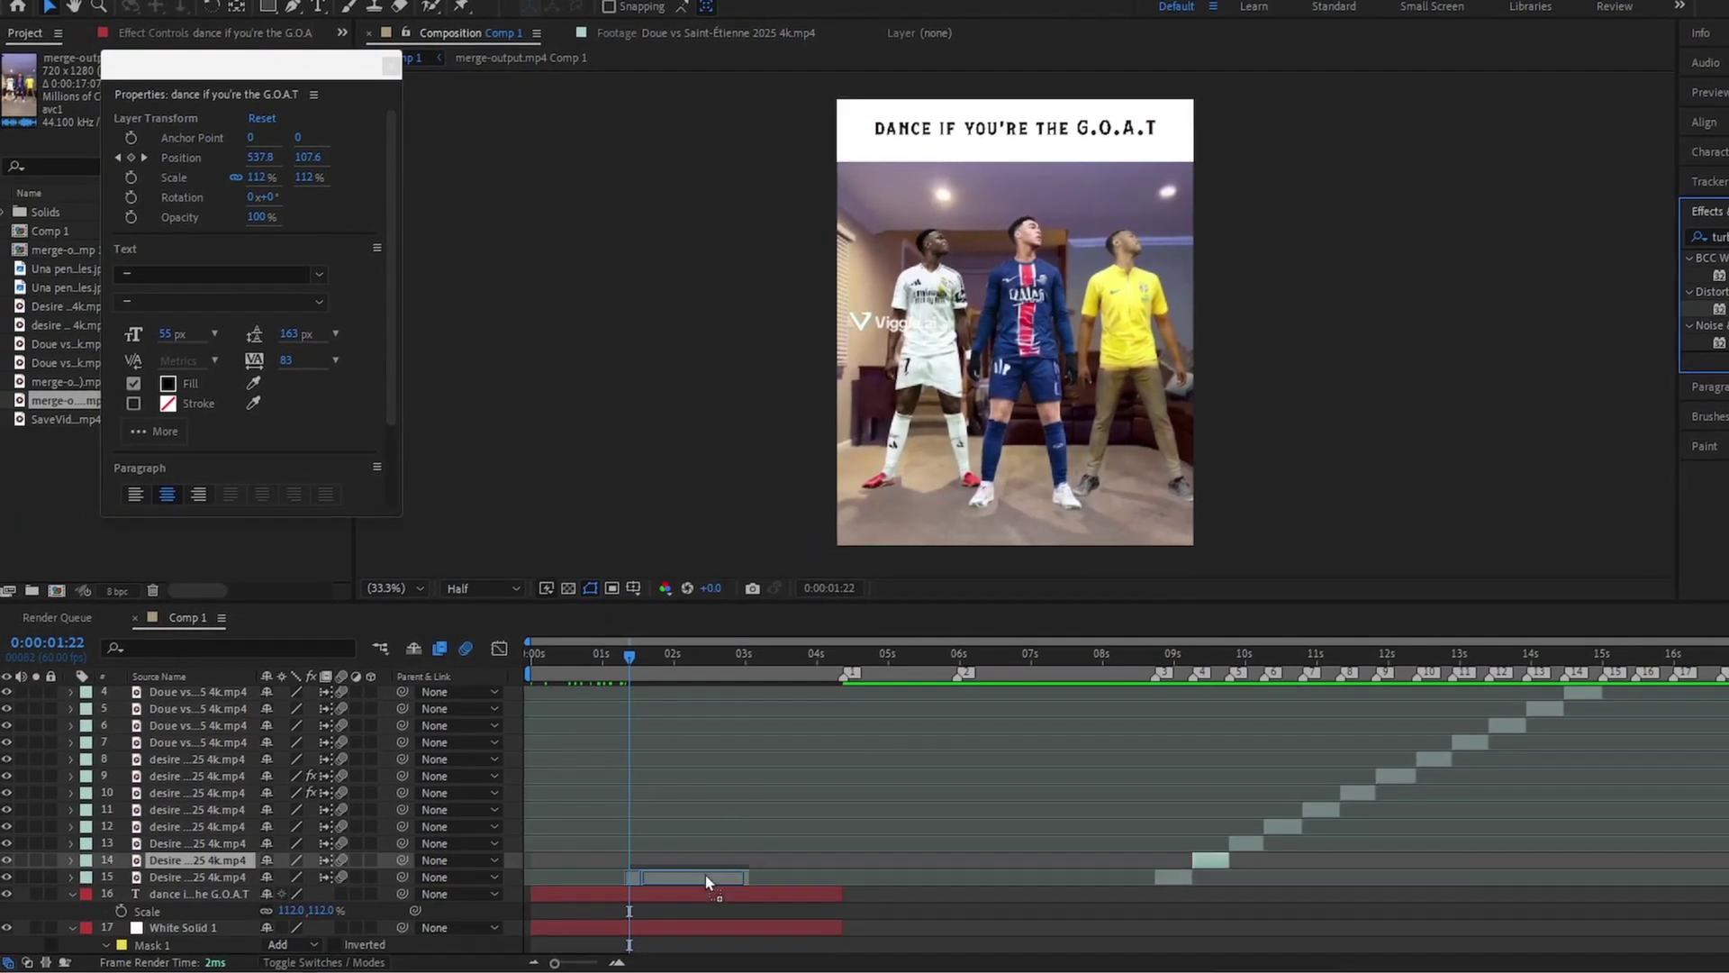
Step: Set the caption's Turbulent Displace Amount to 5 and Size to 50
left_click(203, 115)
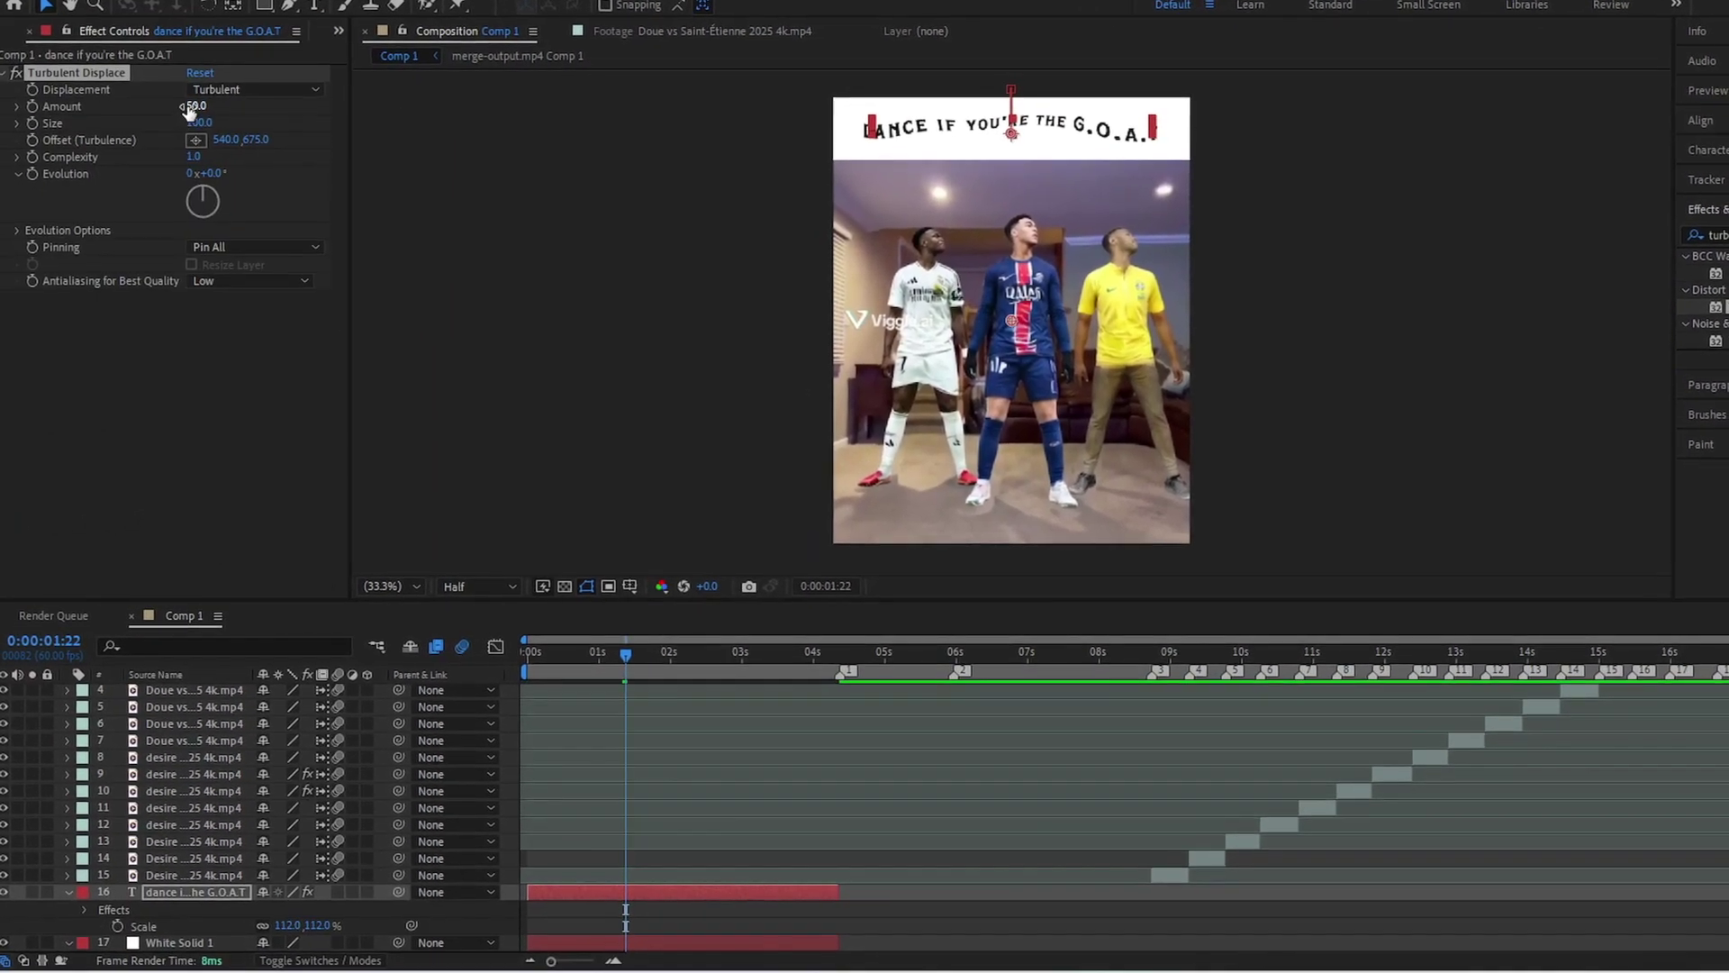
type("5")
left_click(197, 133)
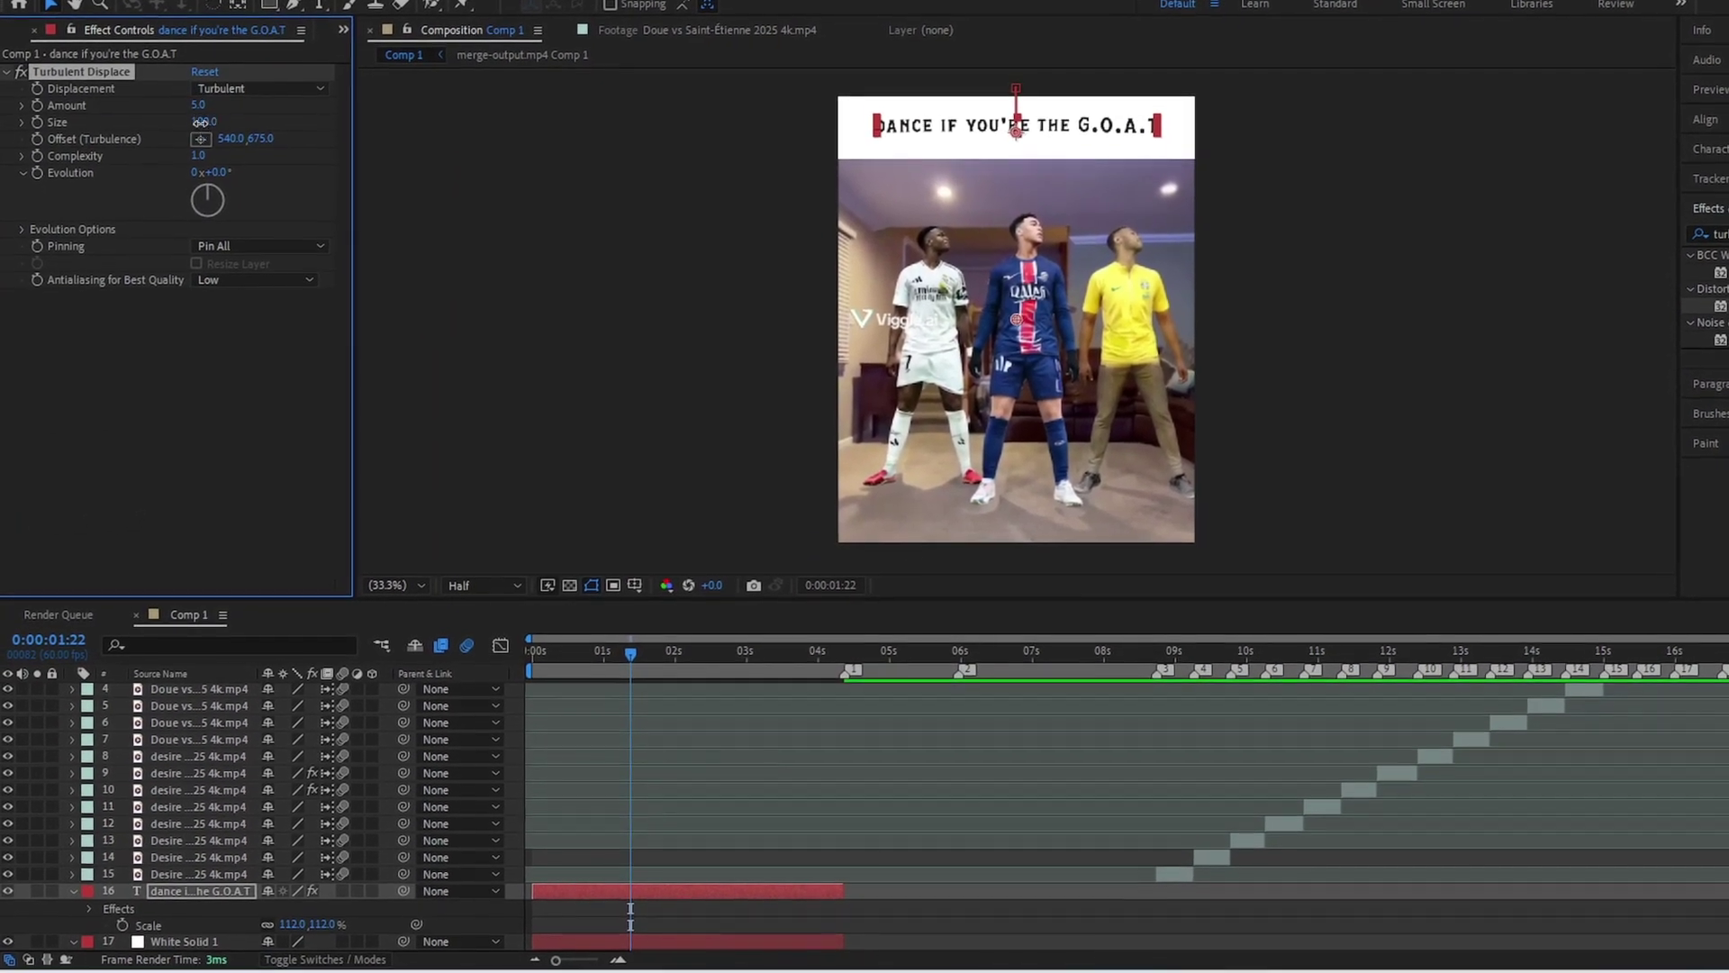
type("50")
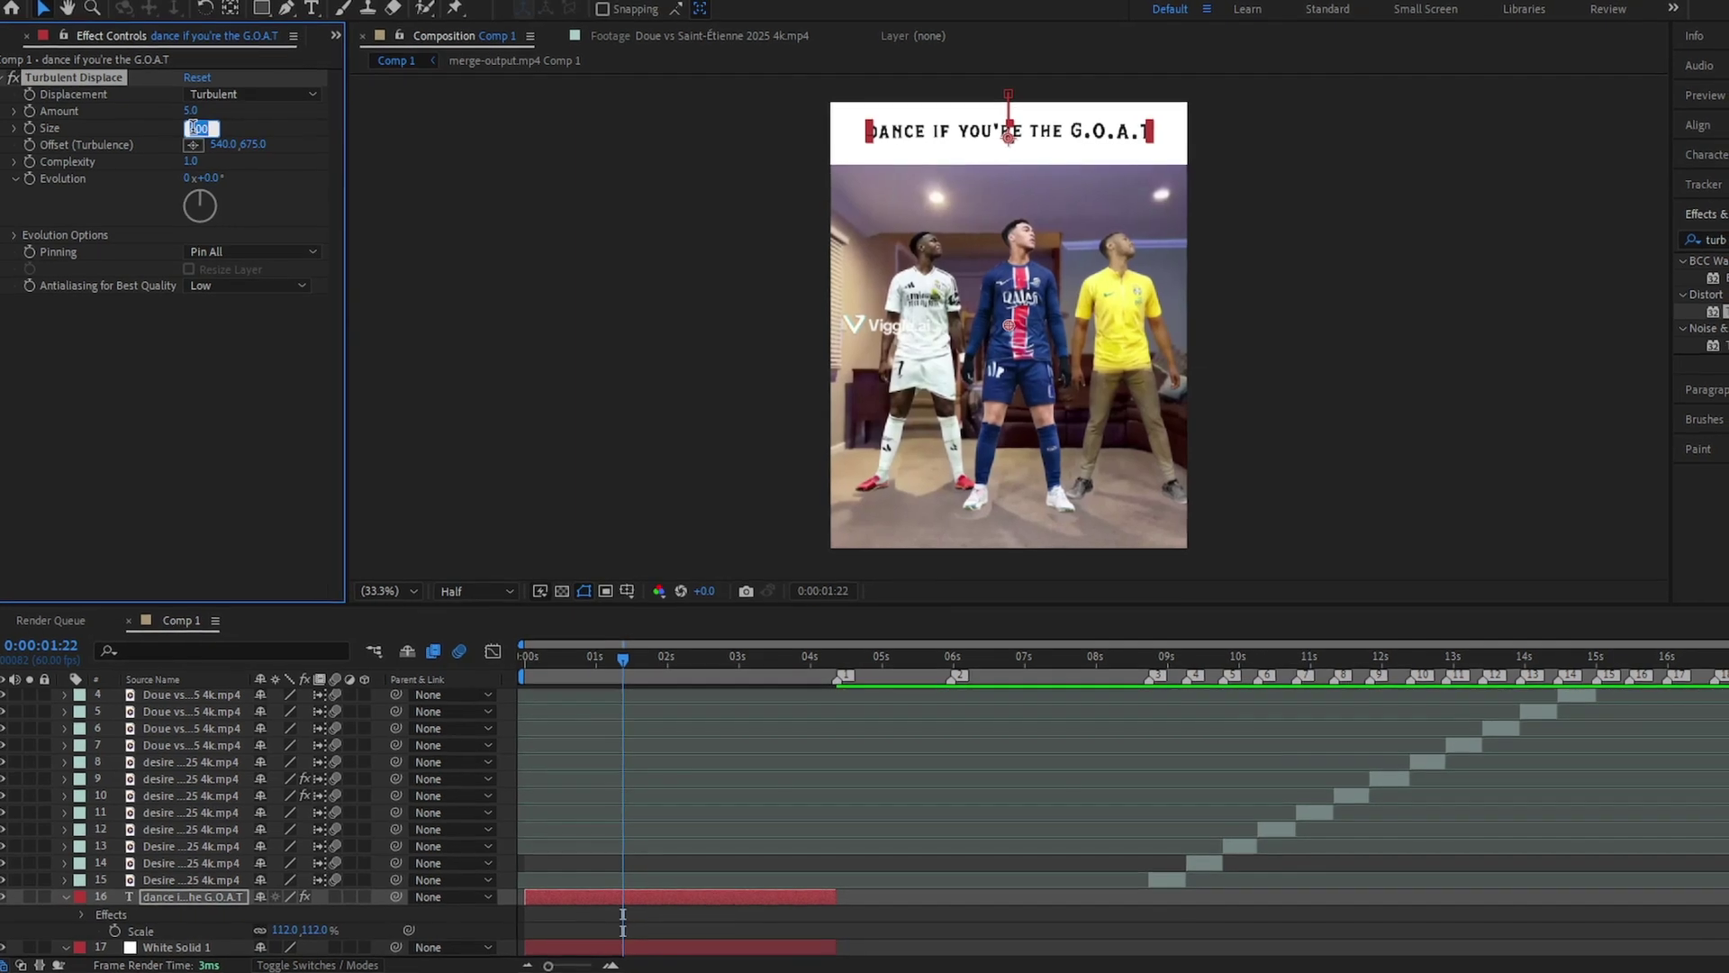
key("Return")
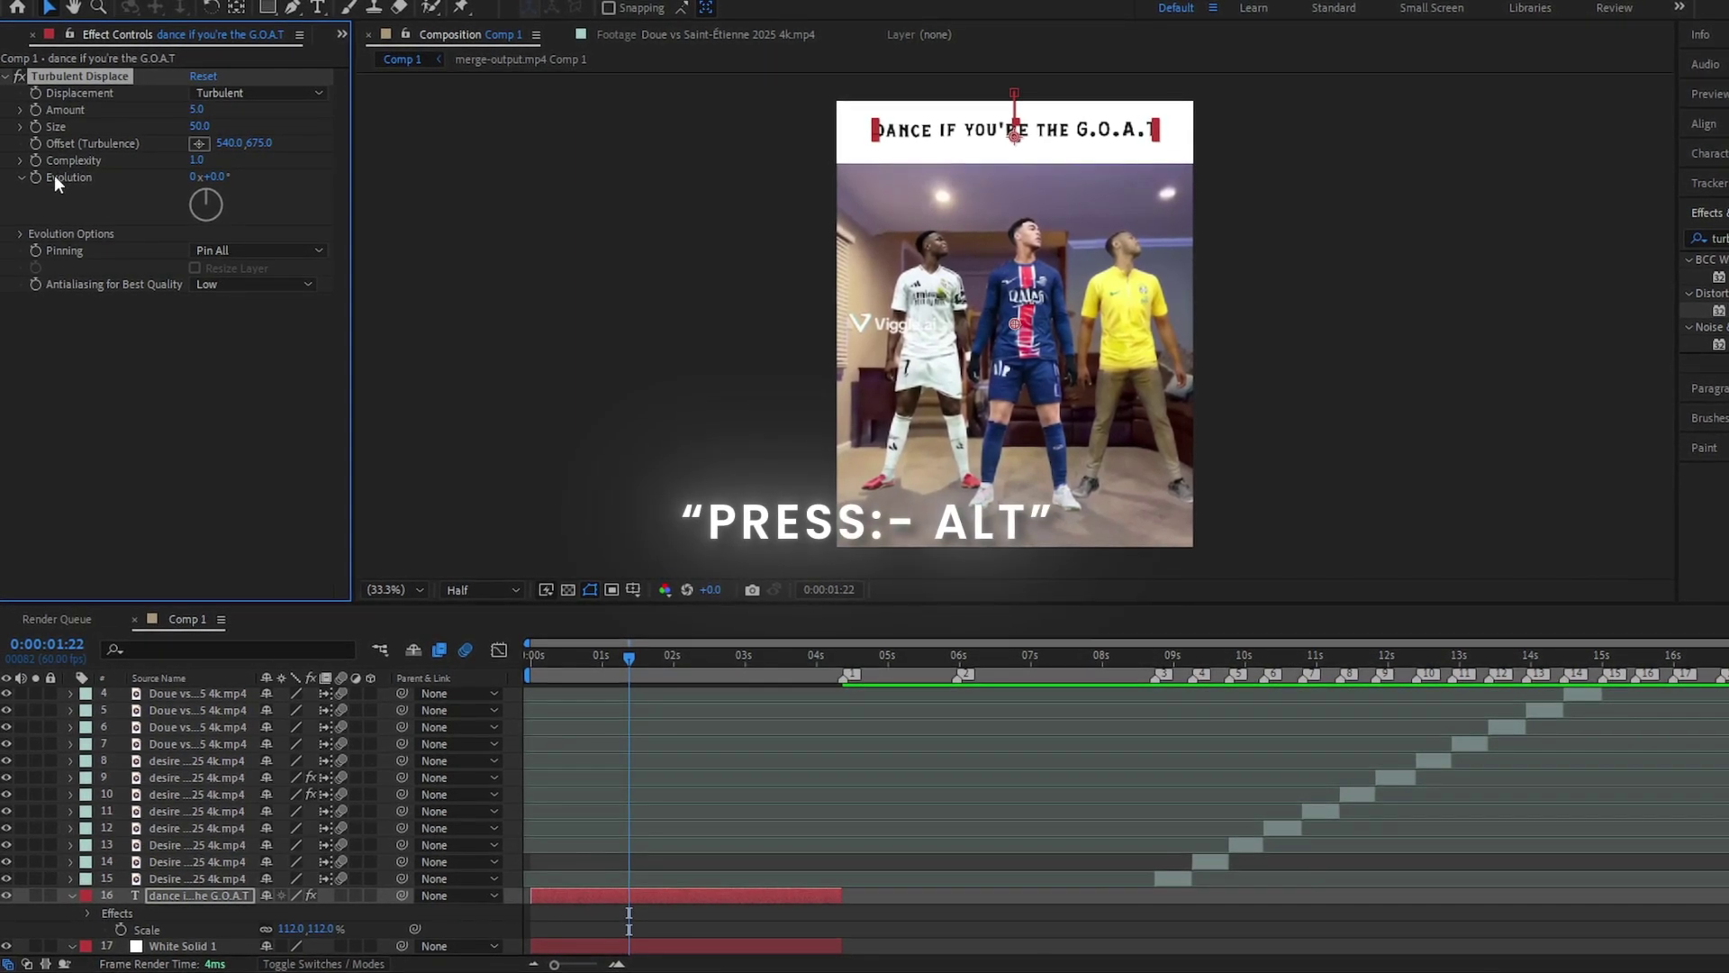
Step: Add the expression time*250 to the Evolution property of the caption's Turbulent Displace effect
left_click(34, 179, "alt")
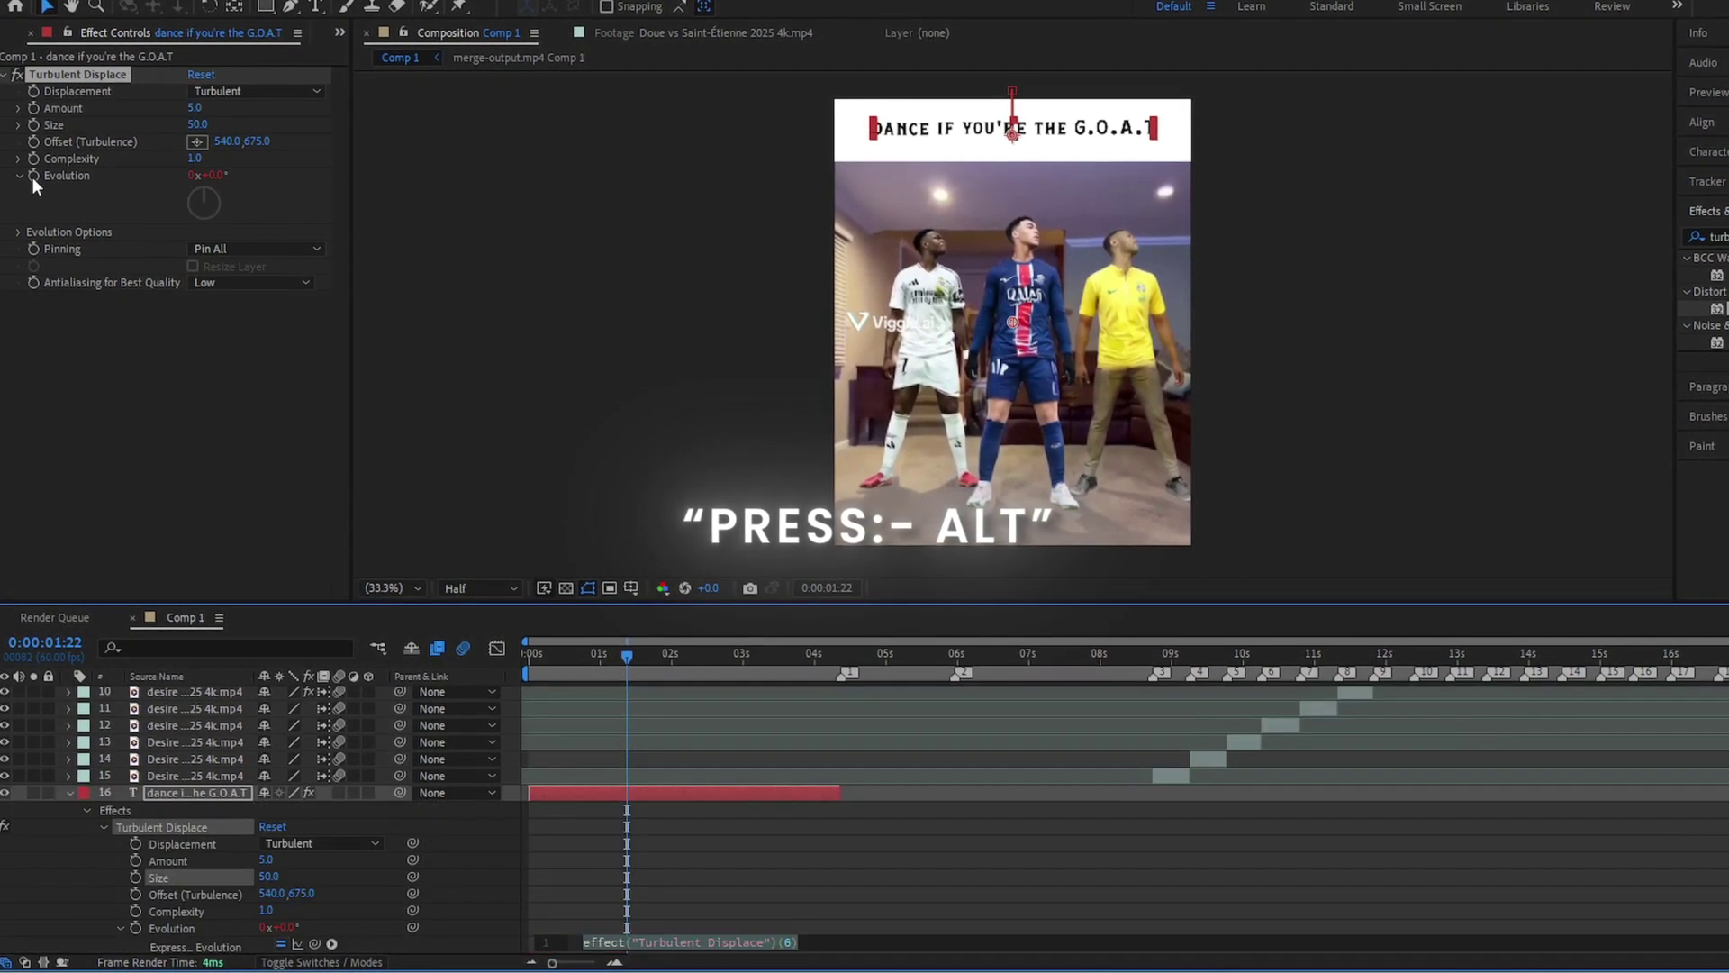
type("tim")
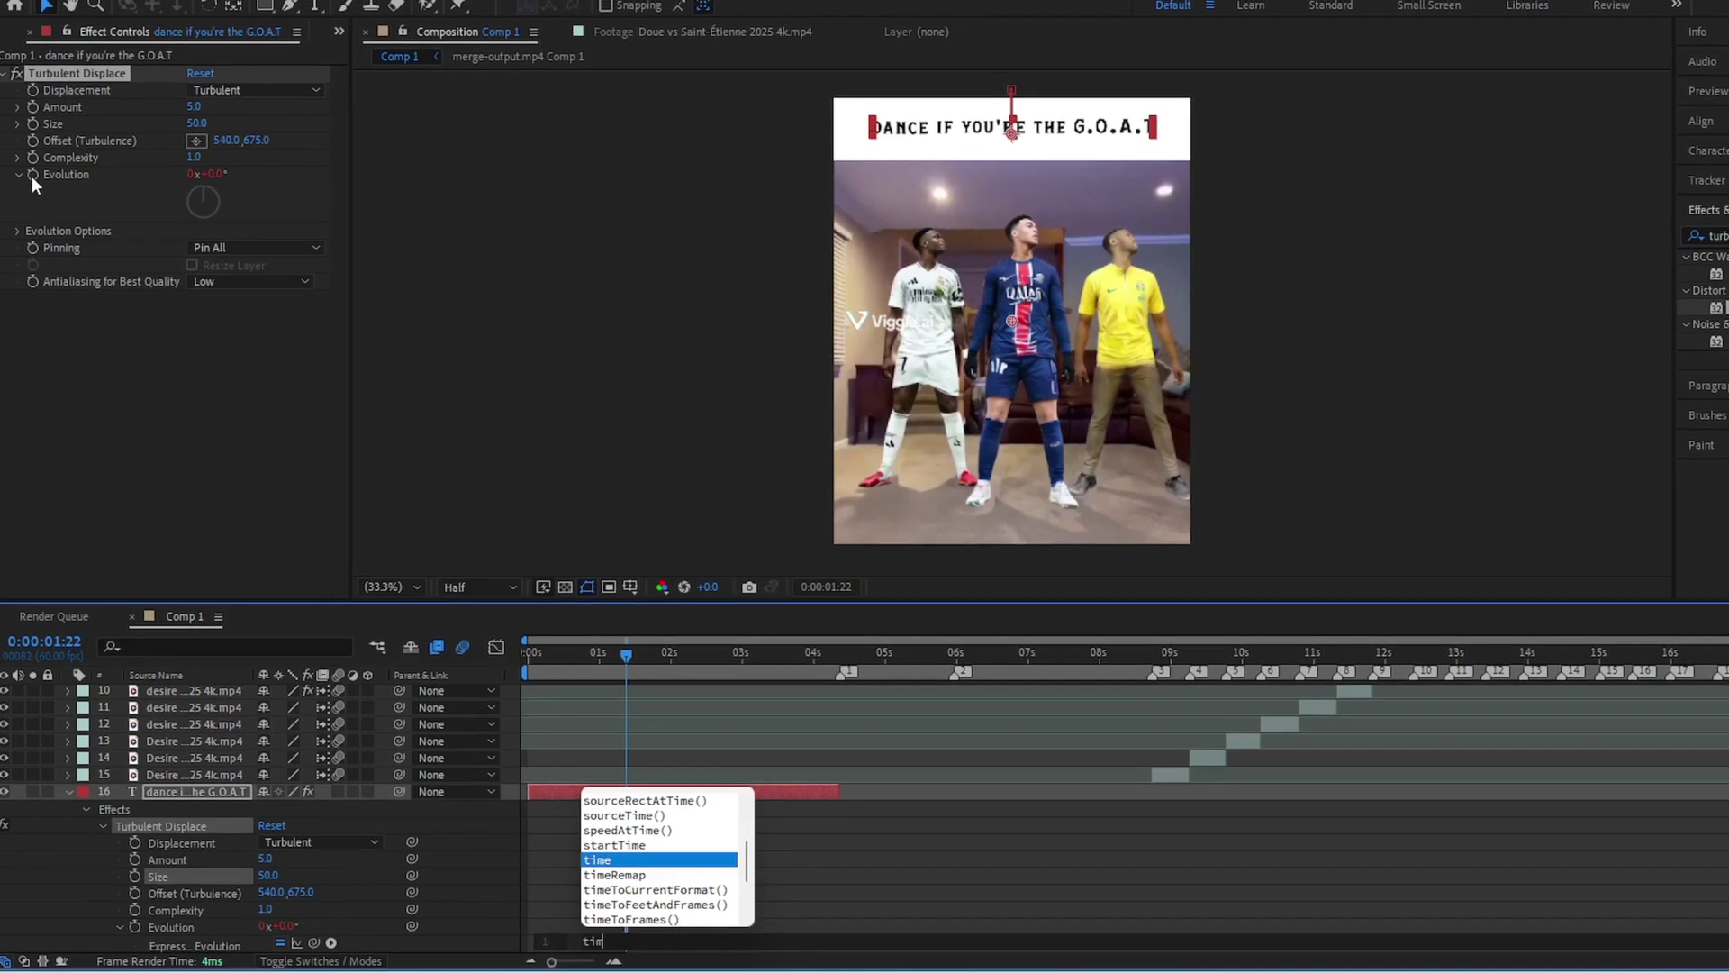
type("e*")
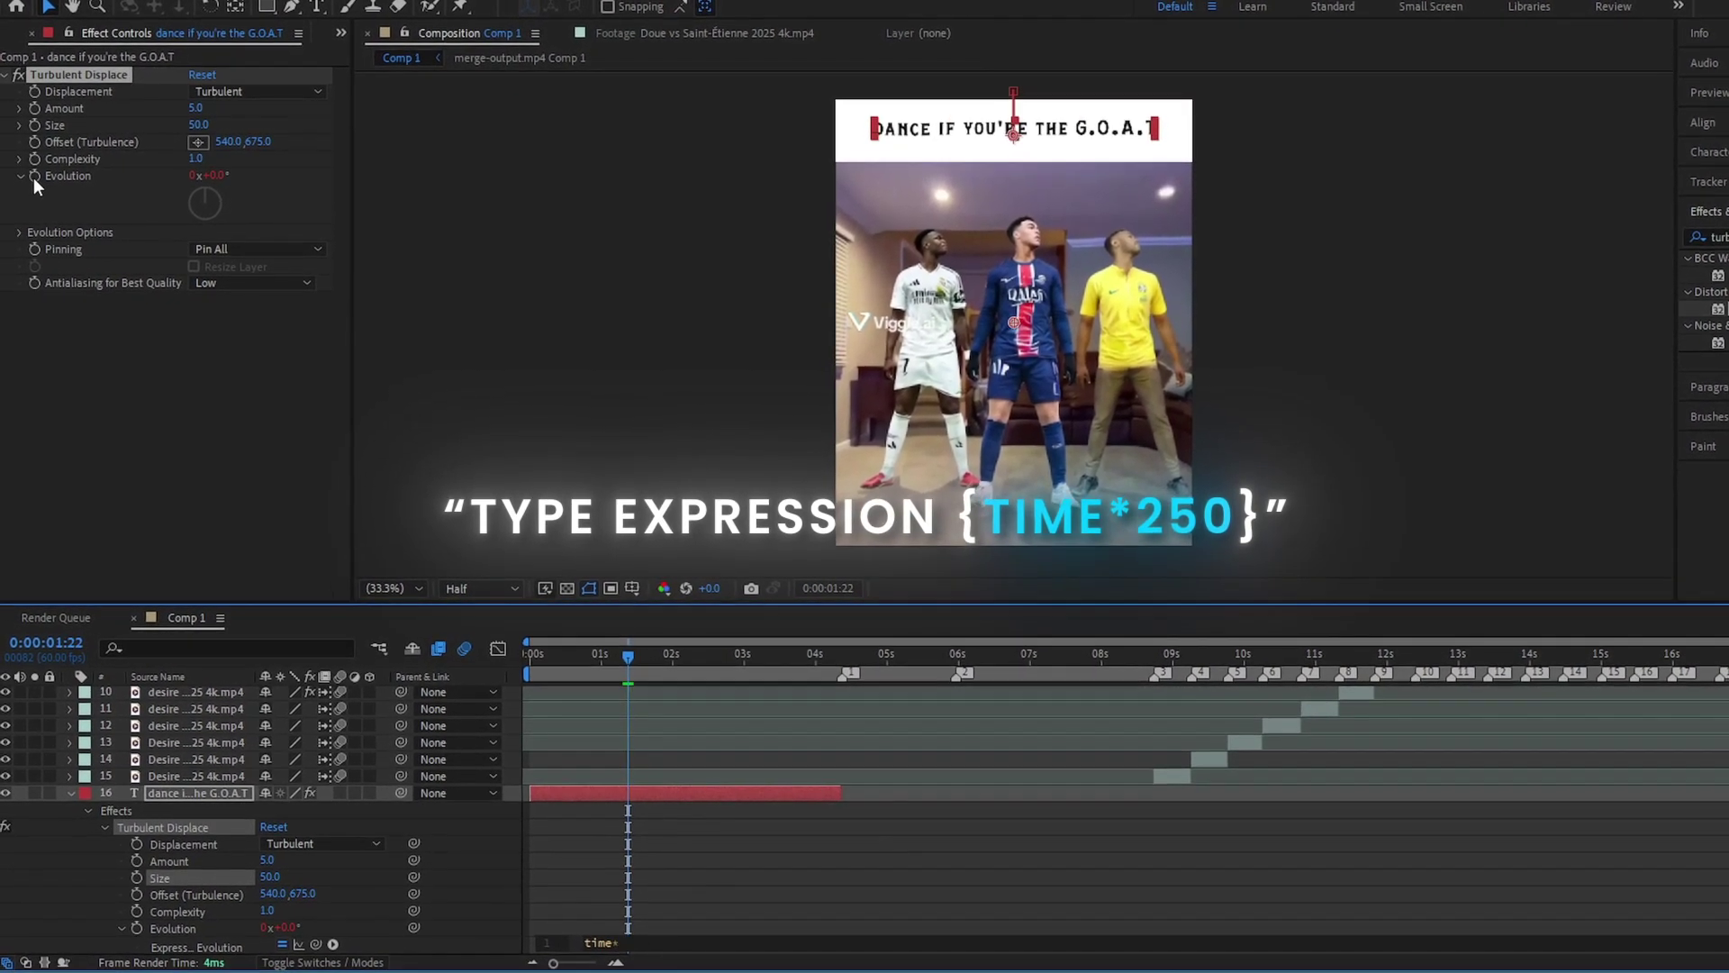
type("250")
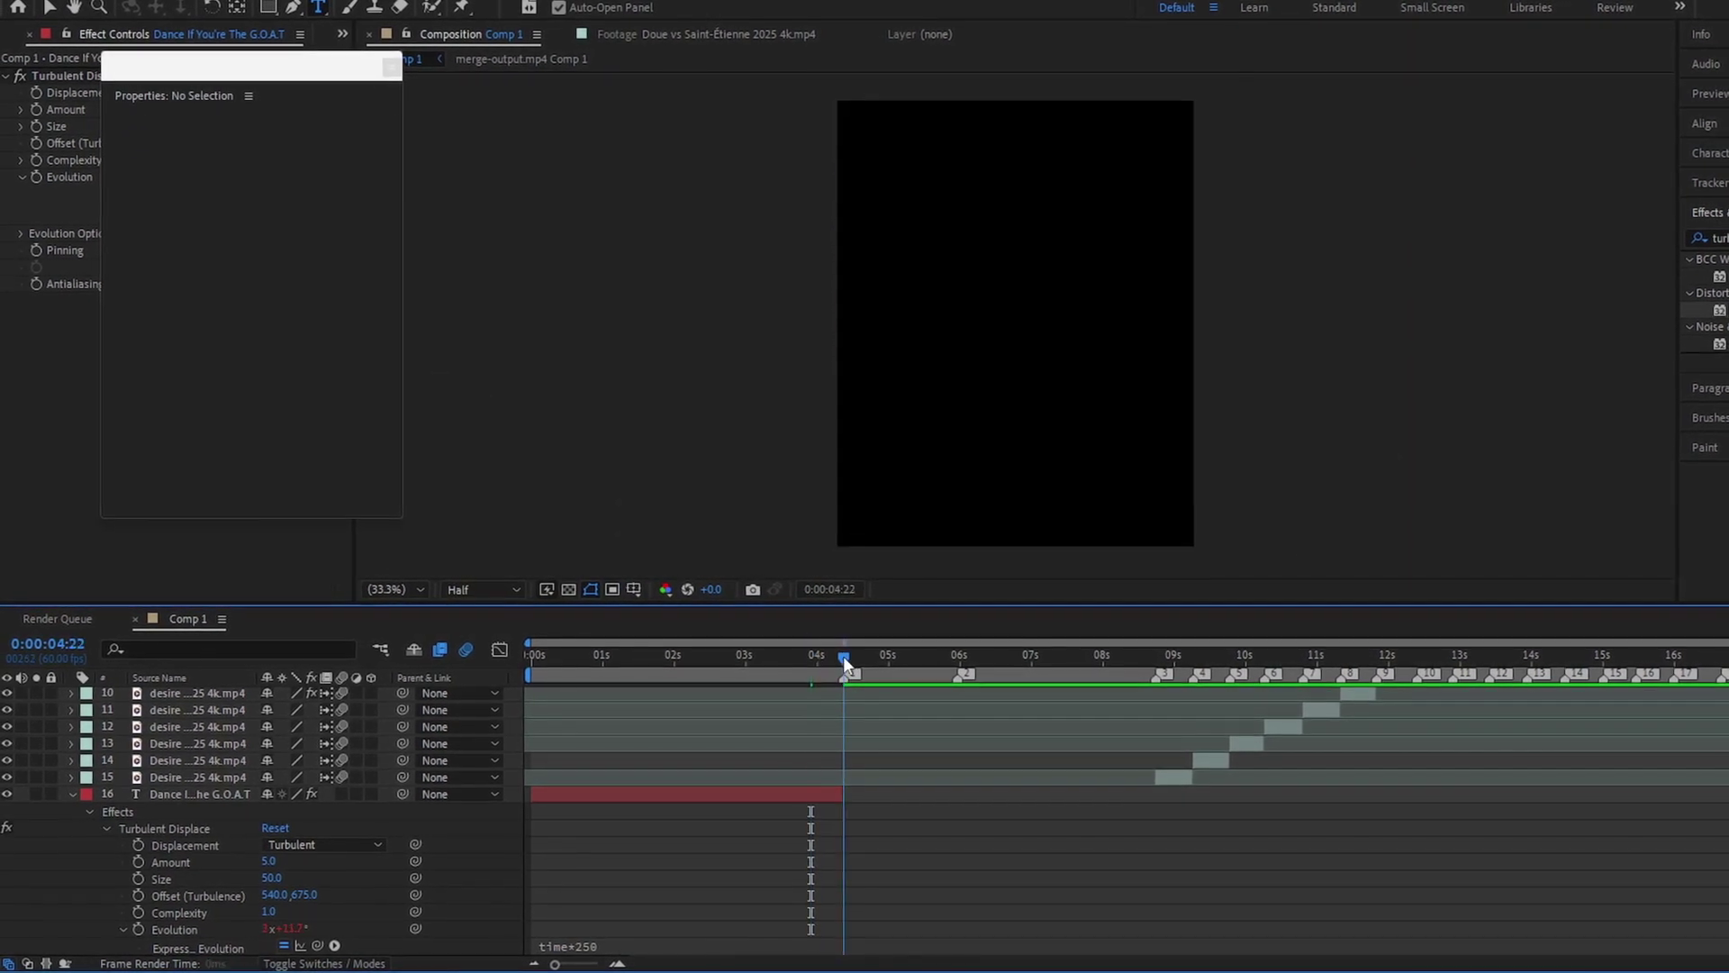
Step: Extend the caption and White Solid 1 layers past marker 1 to about 5 seconds, and pre-compose them together
left_click(72, 793)
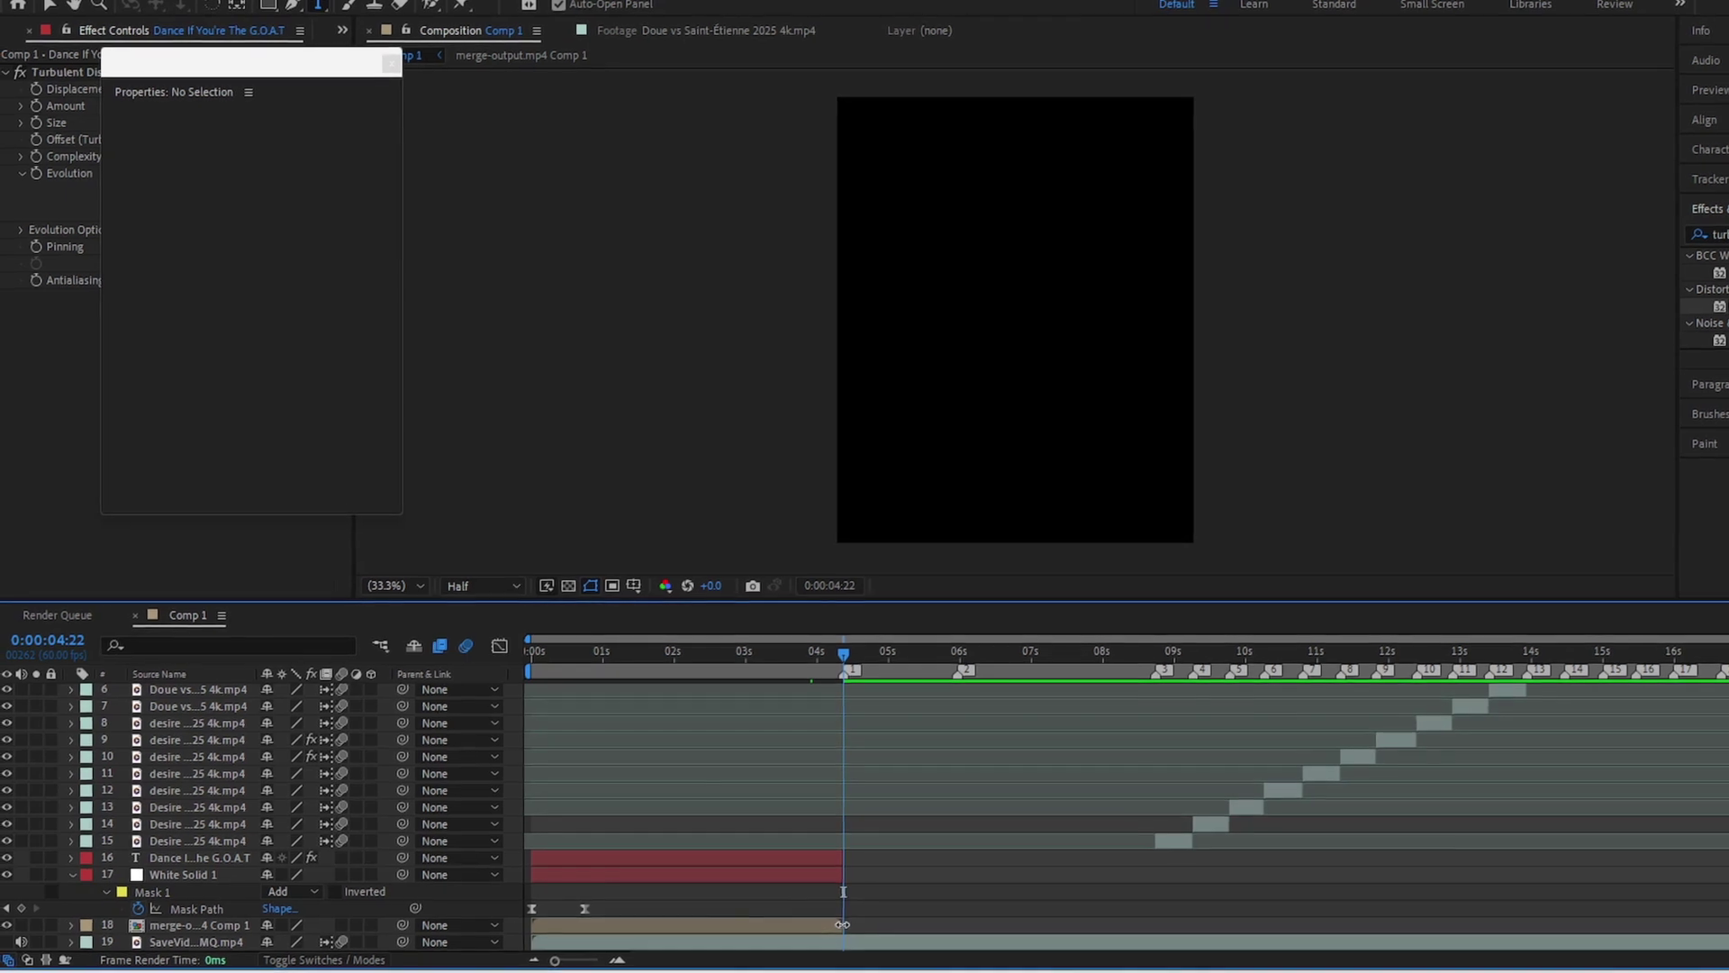
left_click(838, 860)
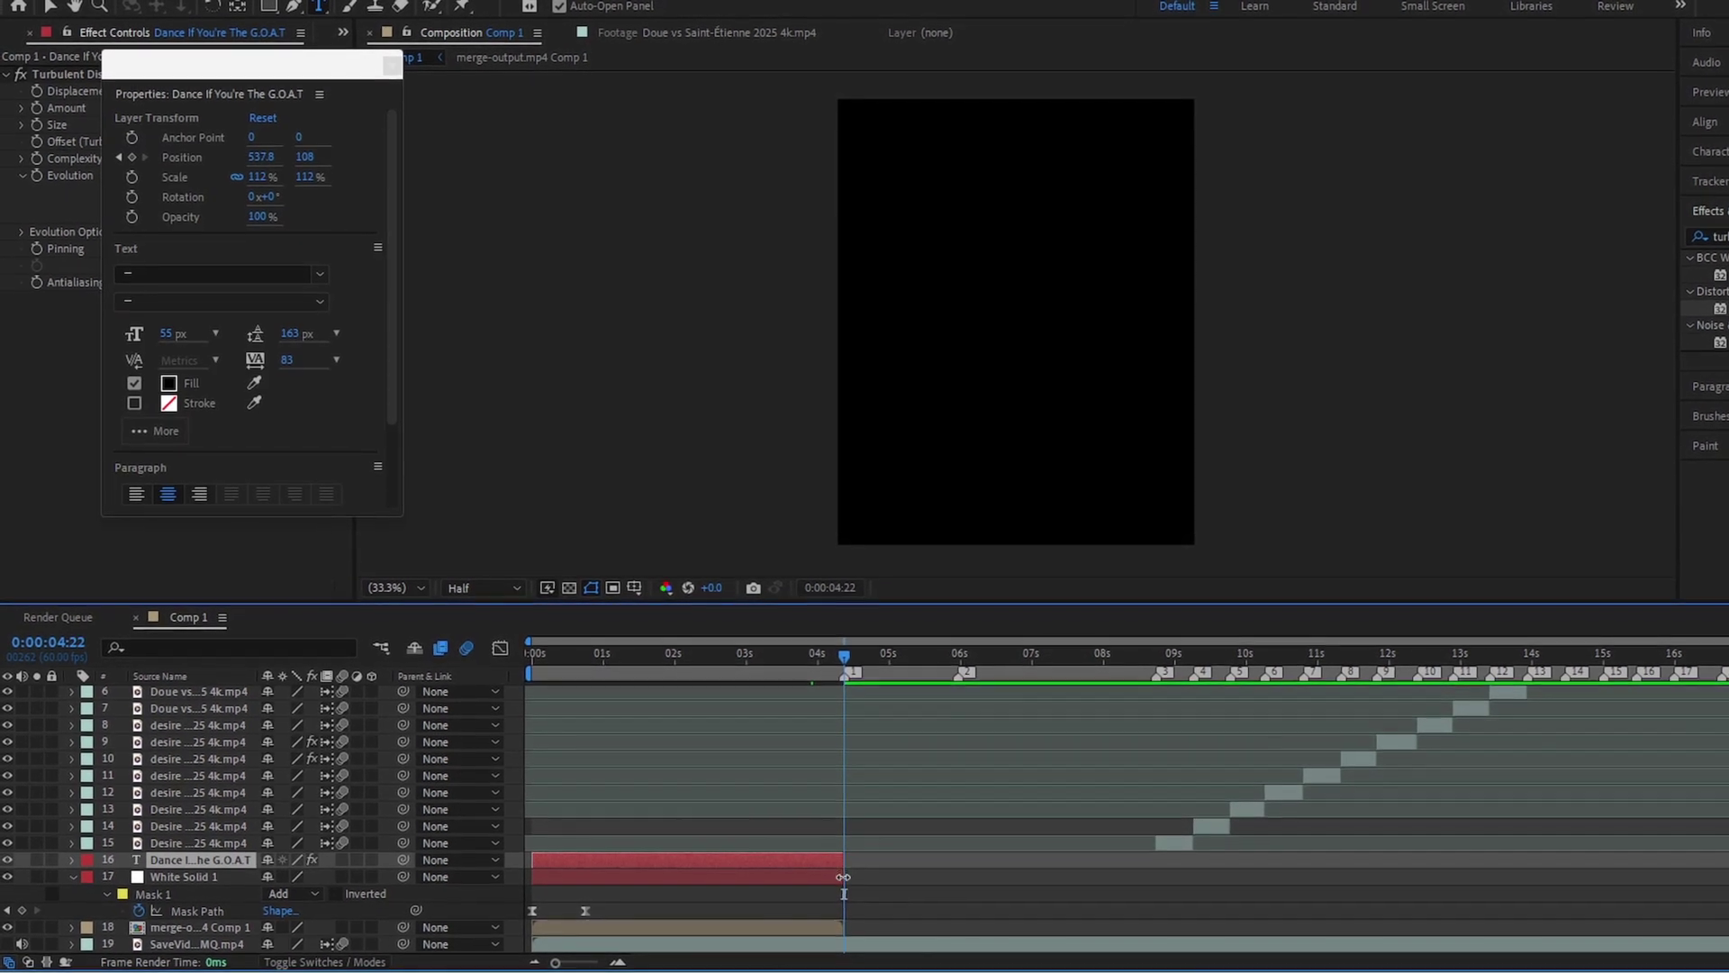
left_click(842, 872, "shift")
left_click_drag(840, 869, 890, 870)
right_click(856, 867)
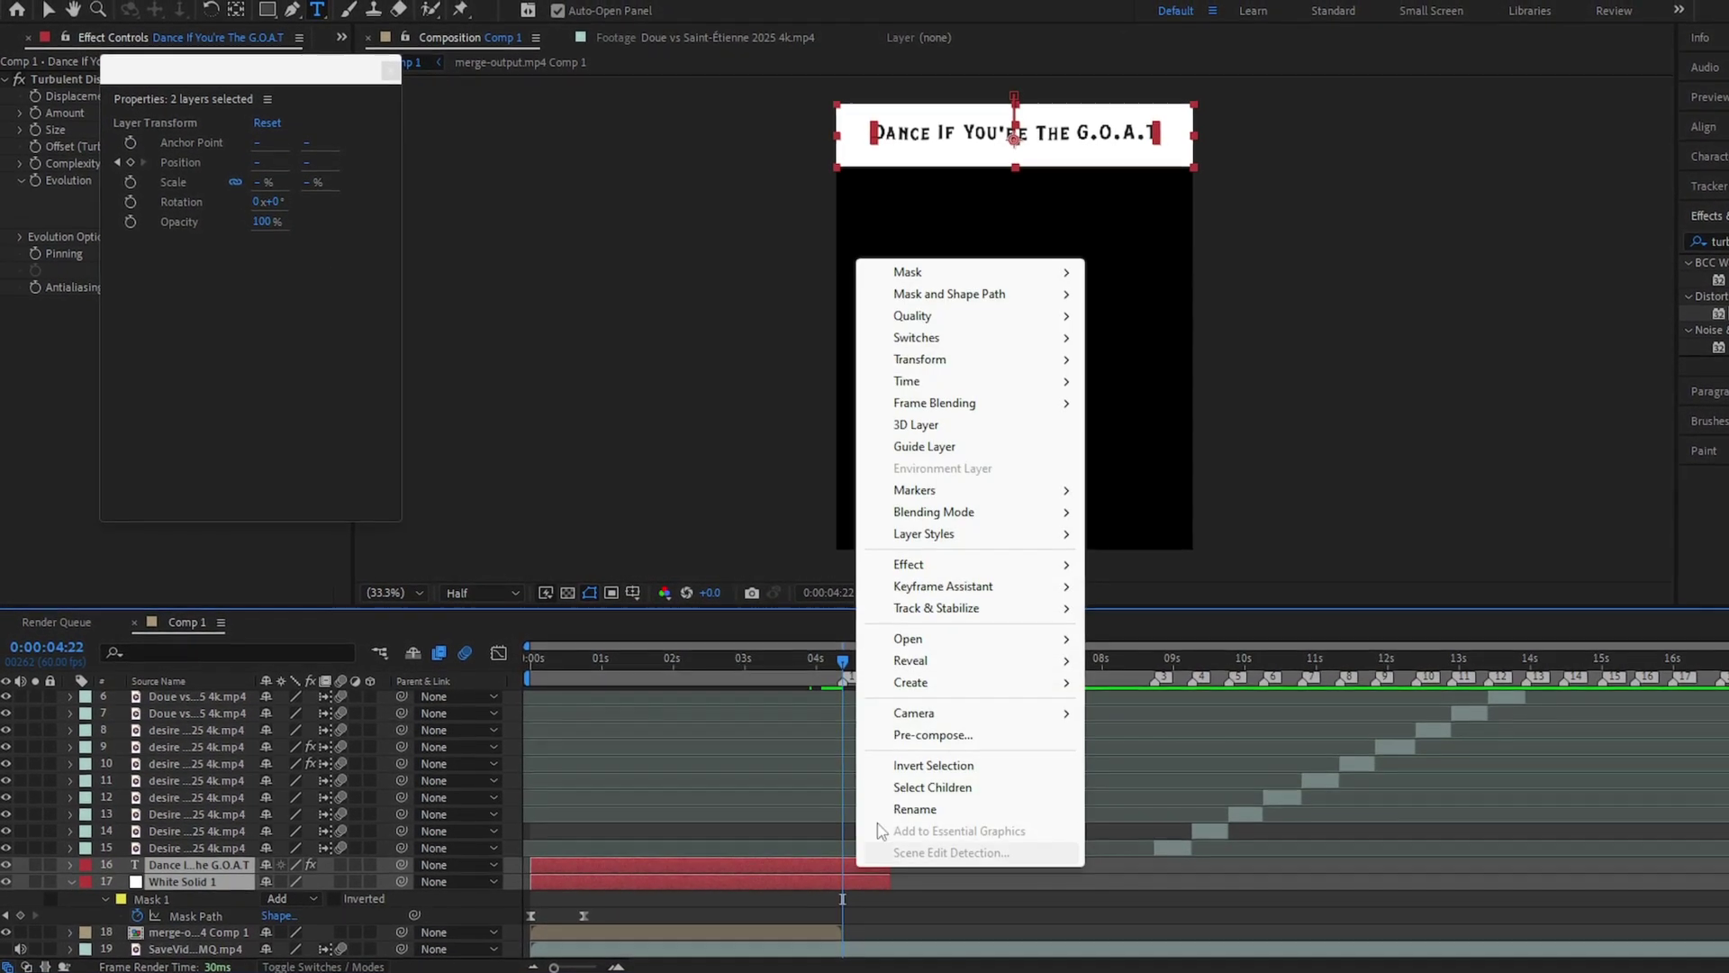
left_click(911, 739)
key("Return")
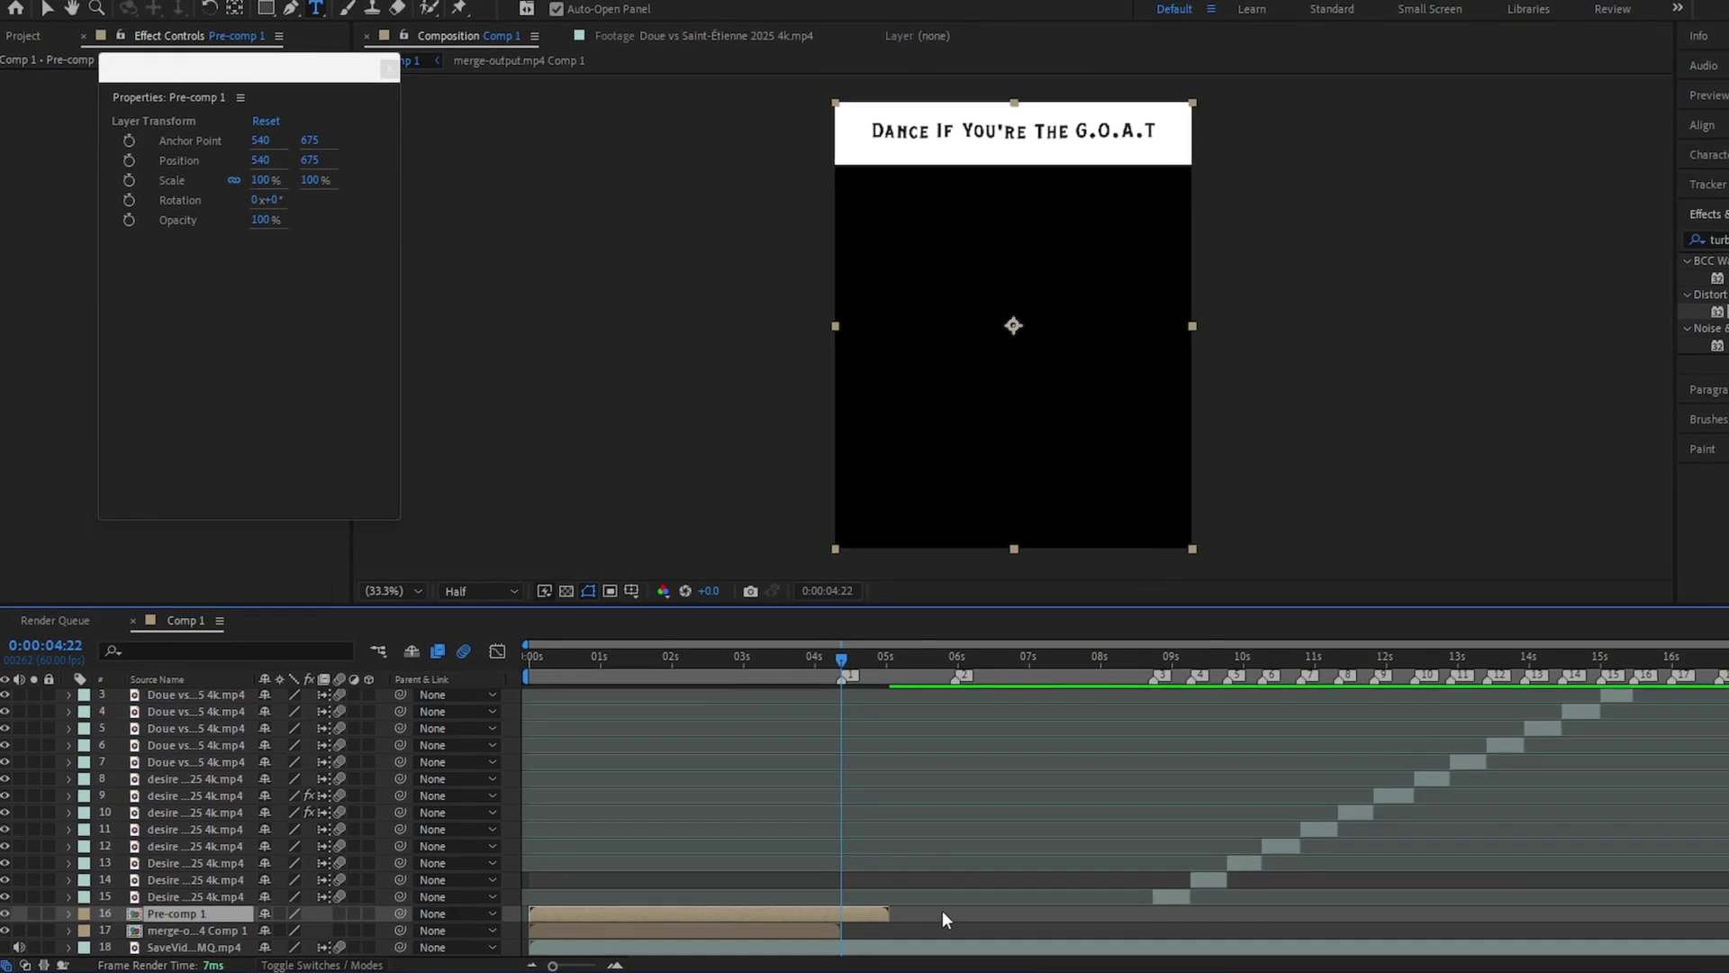
Step: Add the "Una pen...goles.jpg" player photo to the timeline starting at marker 1 and place it above Pre-comp 1
left_click(942, 910)
left_click(389, 66)
left_click(24, 34)
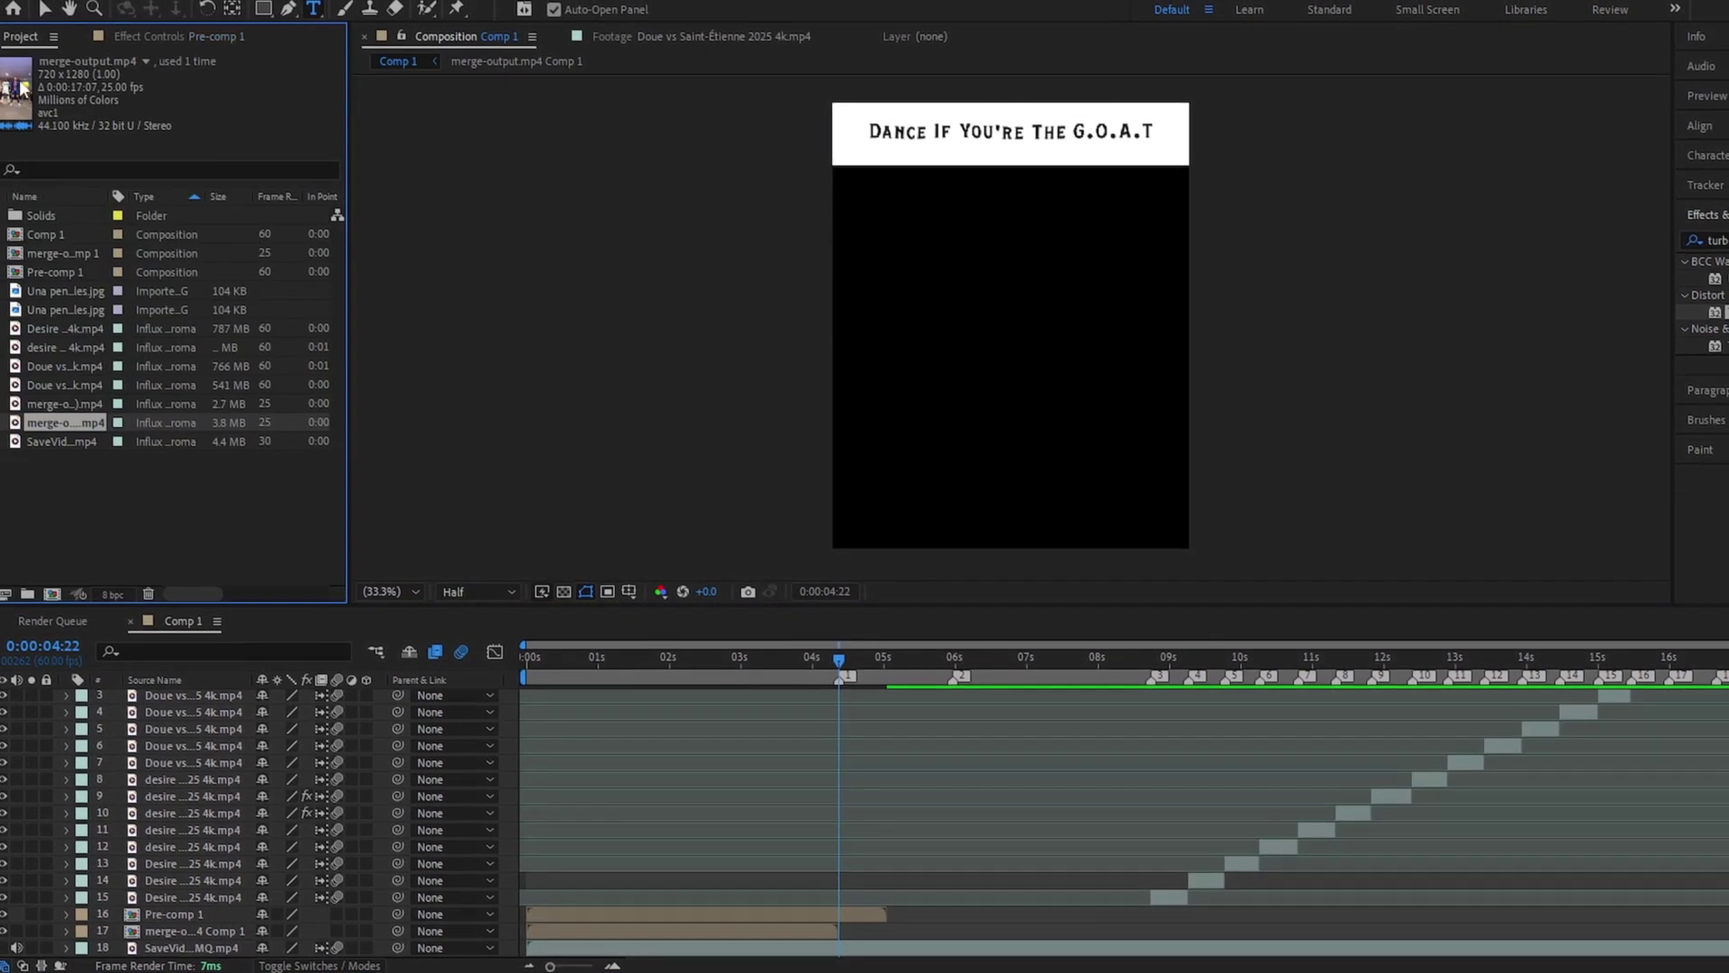
left_click_drag(72, 288, 870, 927)
left_click_drag(228, 930, 227, 909)
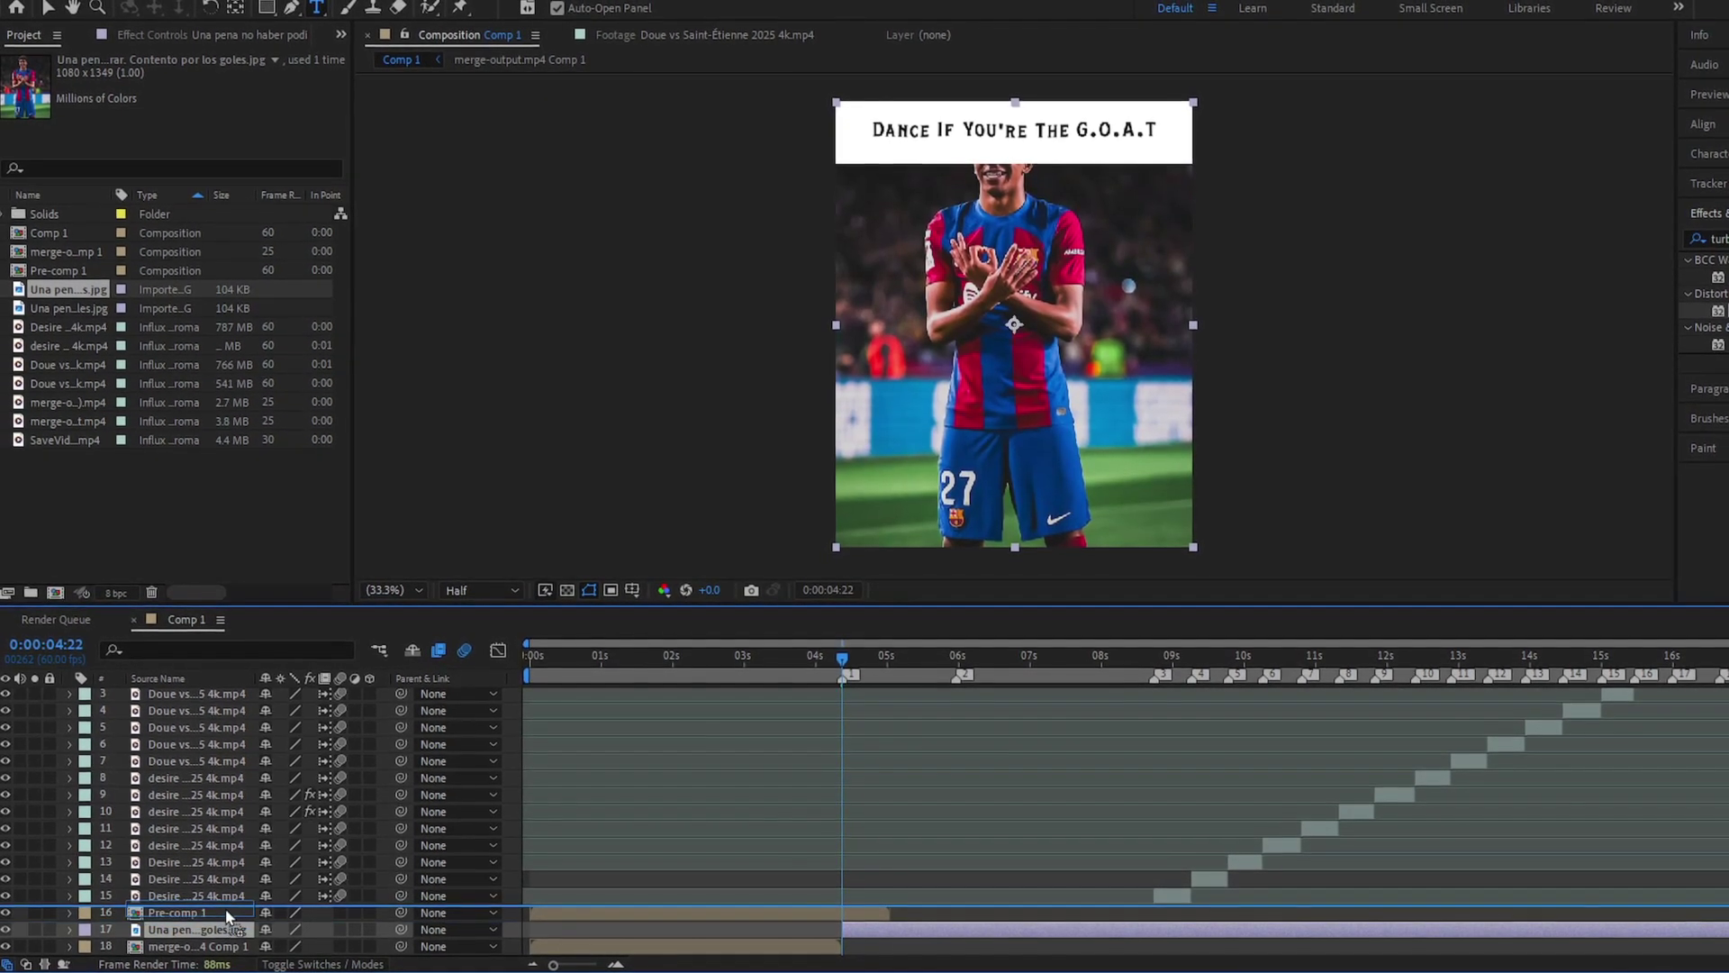
Step: Set the player photo layer's Scale to 101%
key("s")
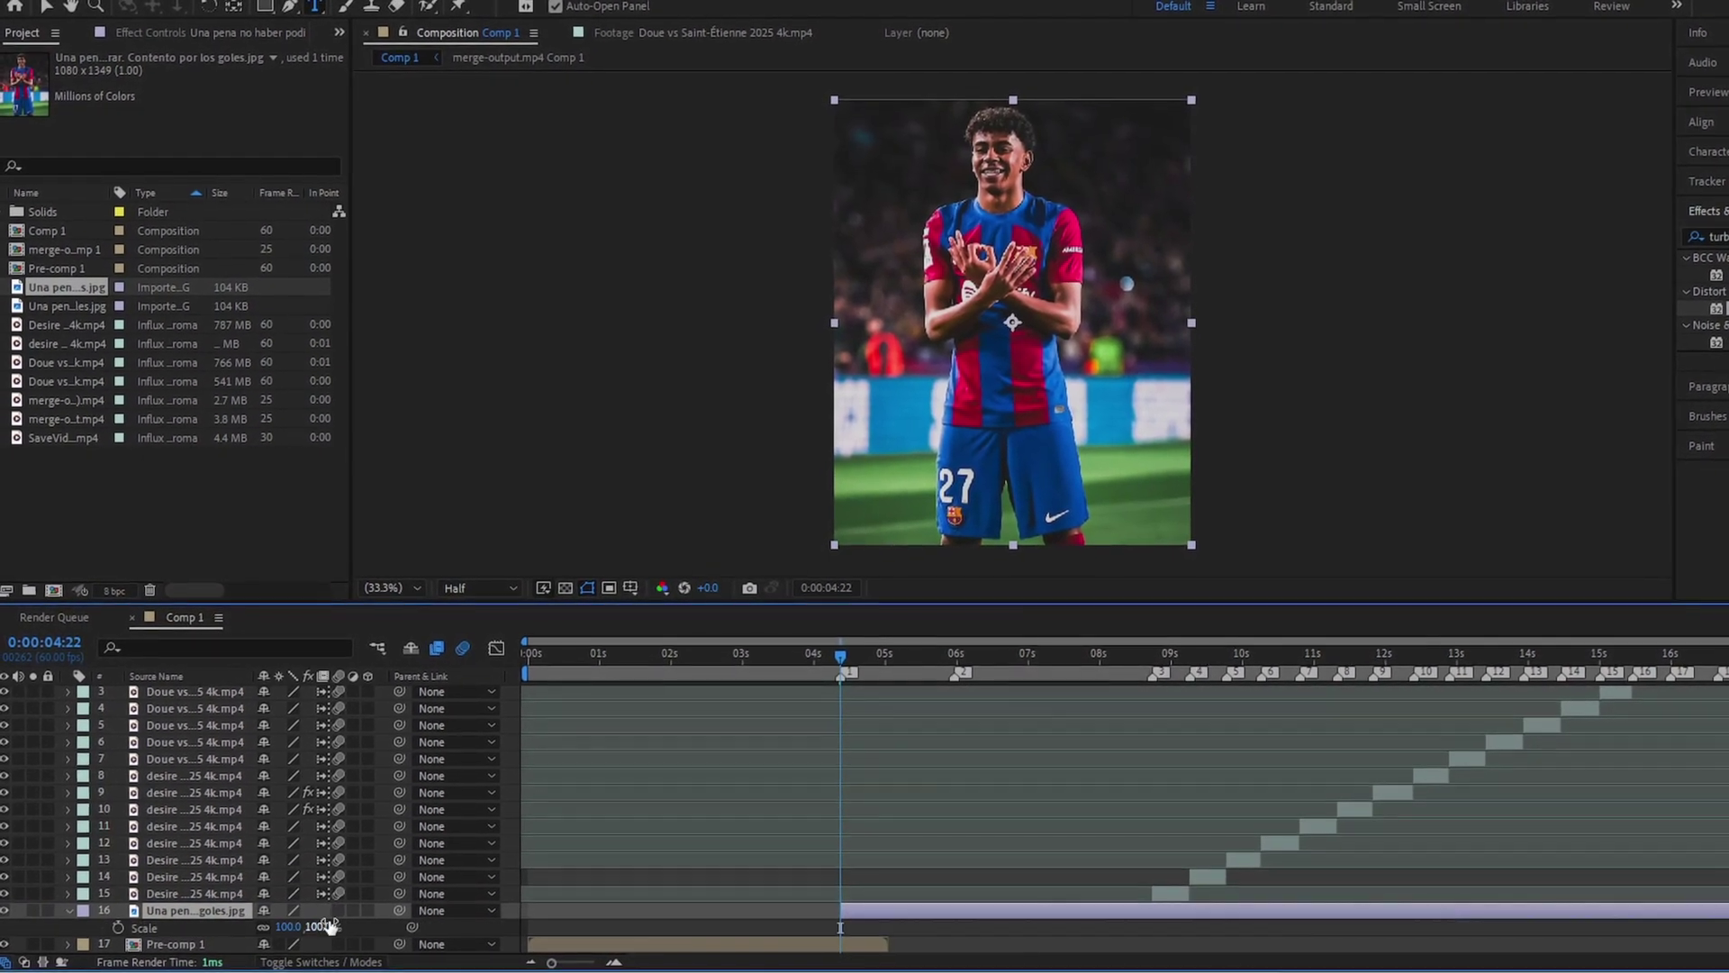
left_click(323, 930)
type("101")
key("Return")
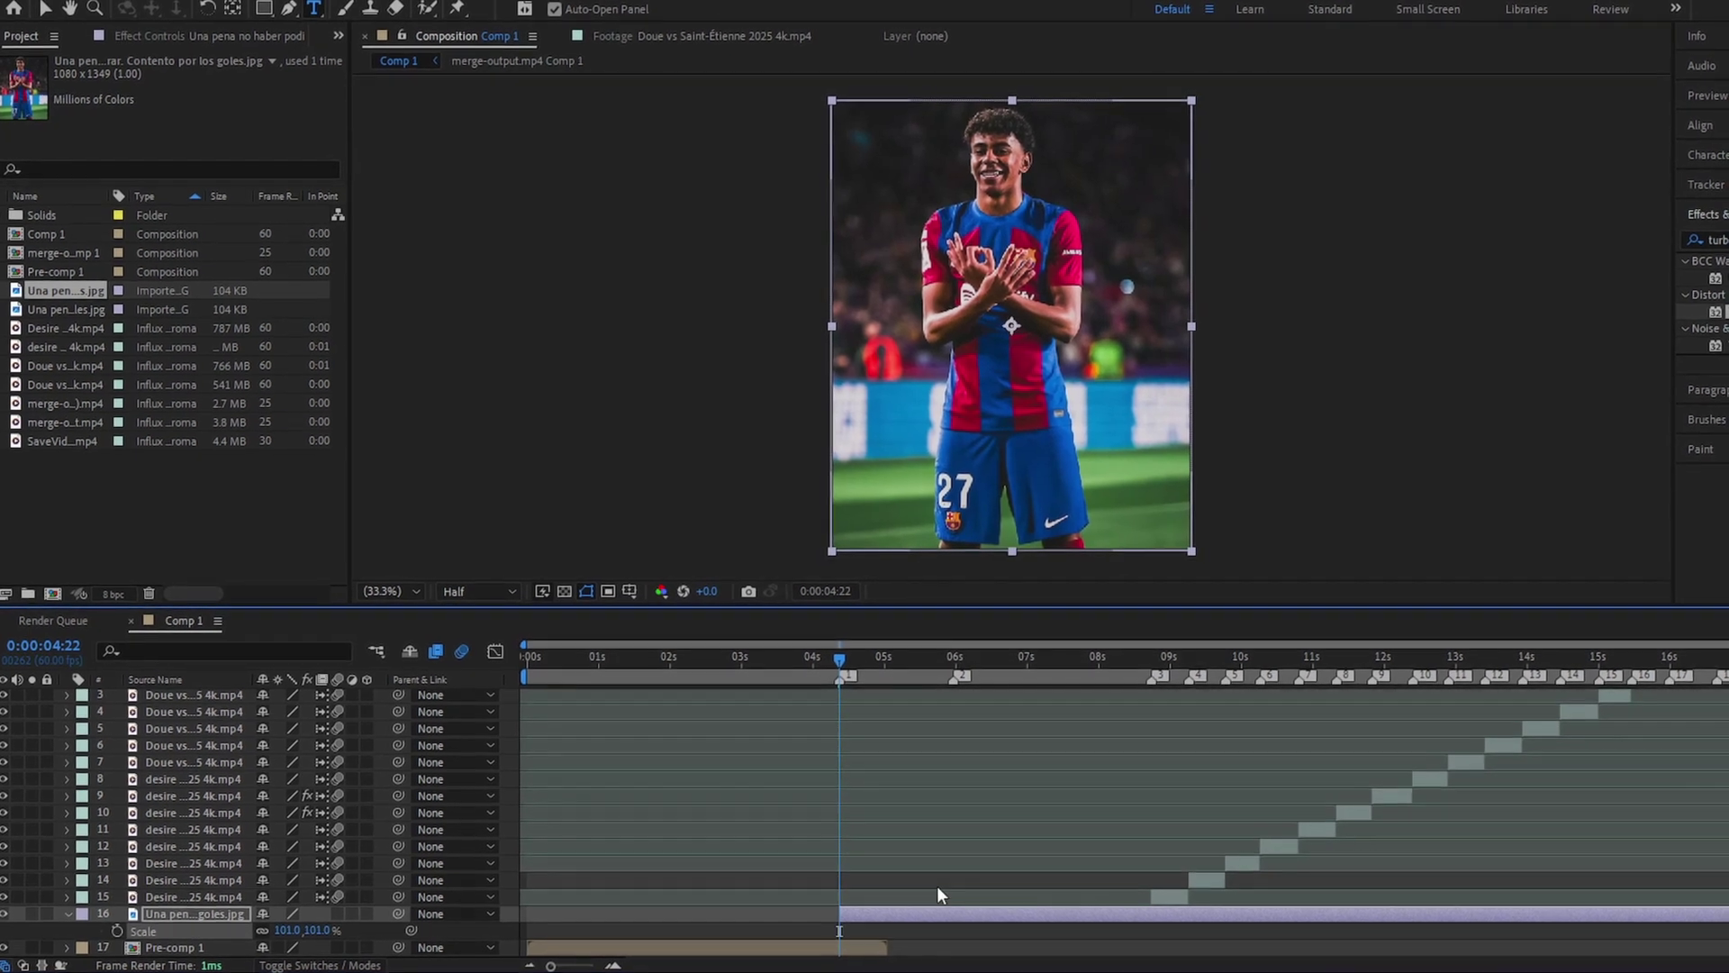
left_click(874, 928)
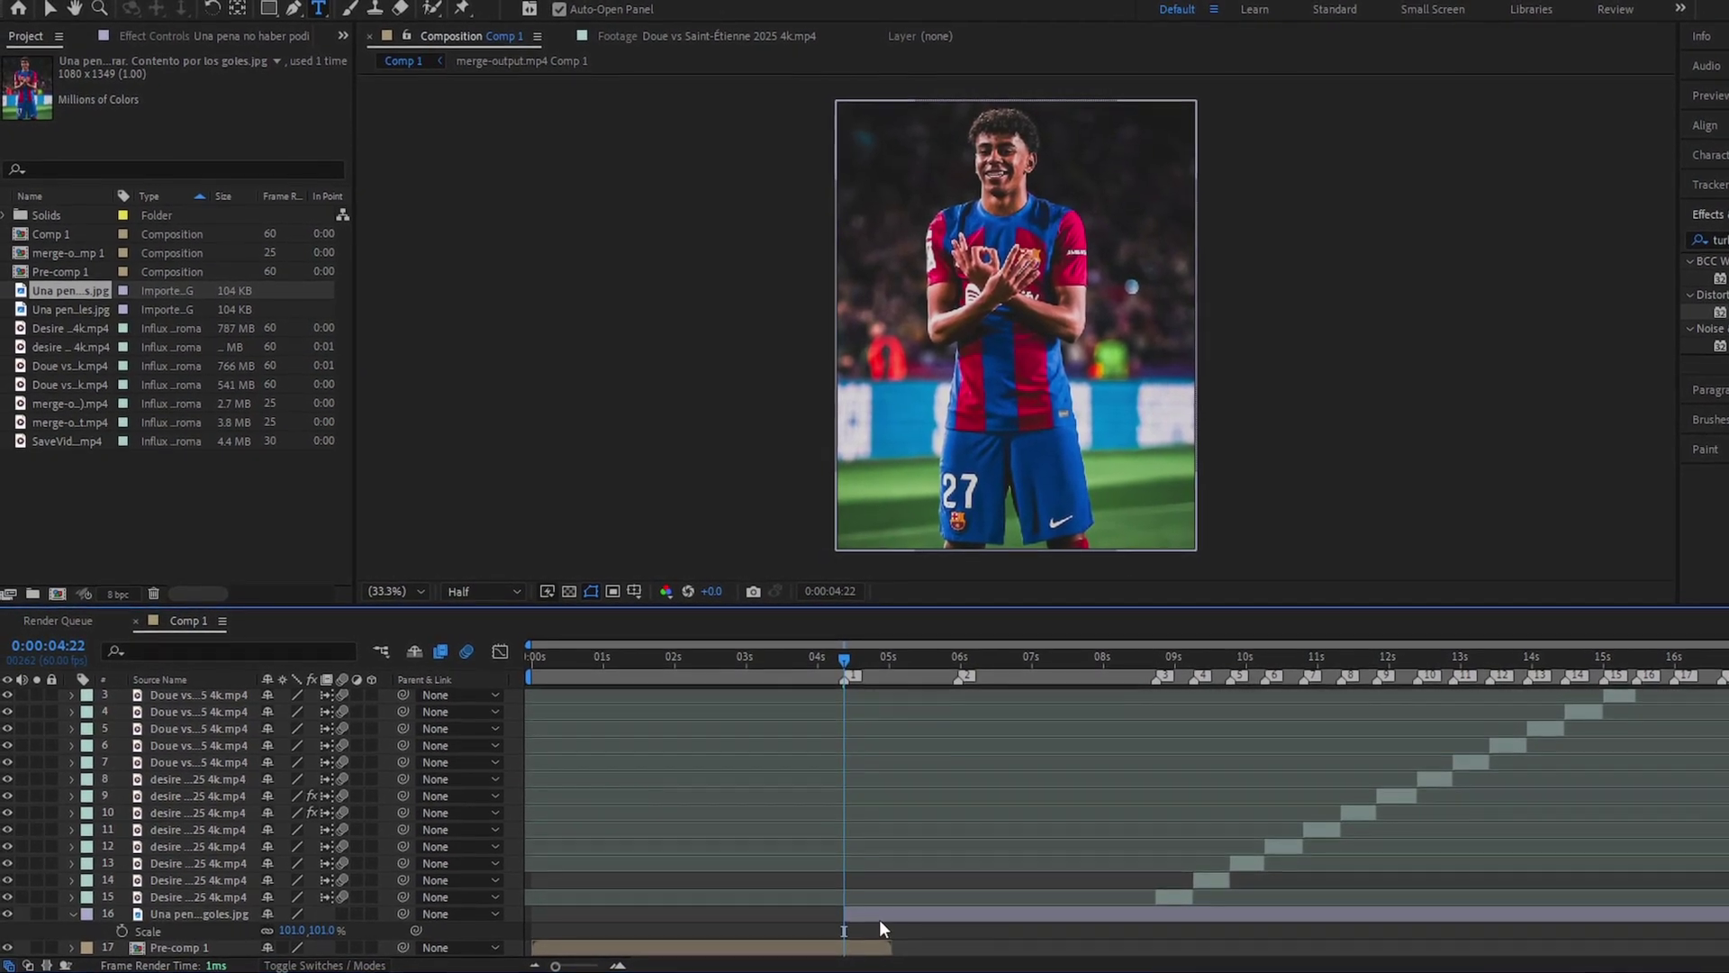
Step: Pre-compose Pre-comp 1 together with the merge-output clip composition below it
left_click(879, 946)
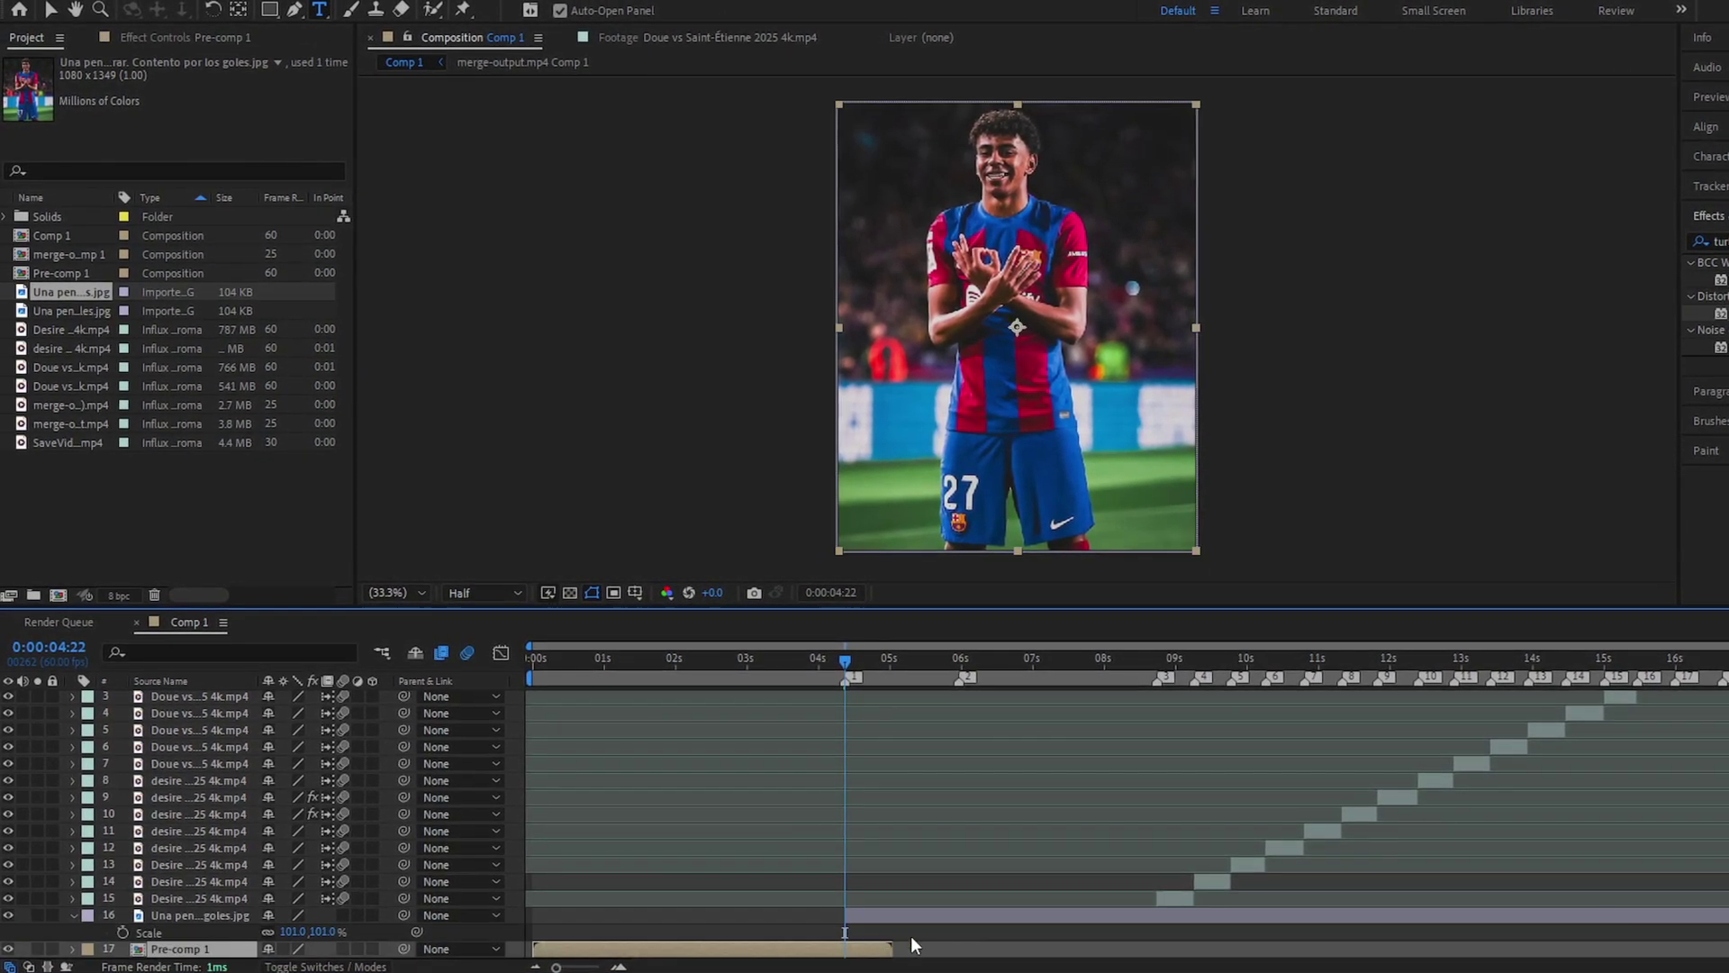
scroll(846, 932, "down", 2)
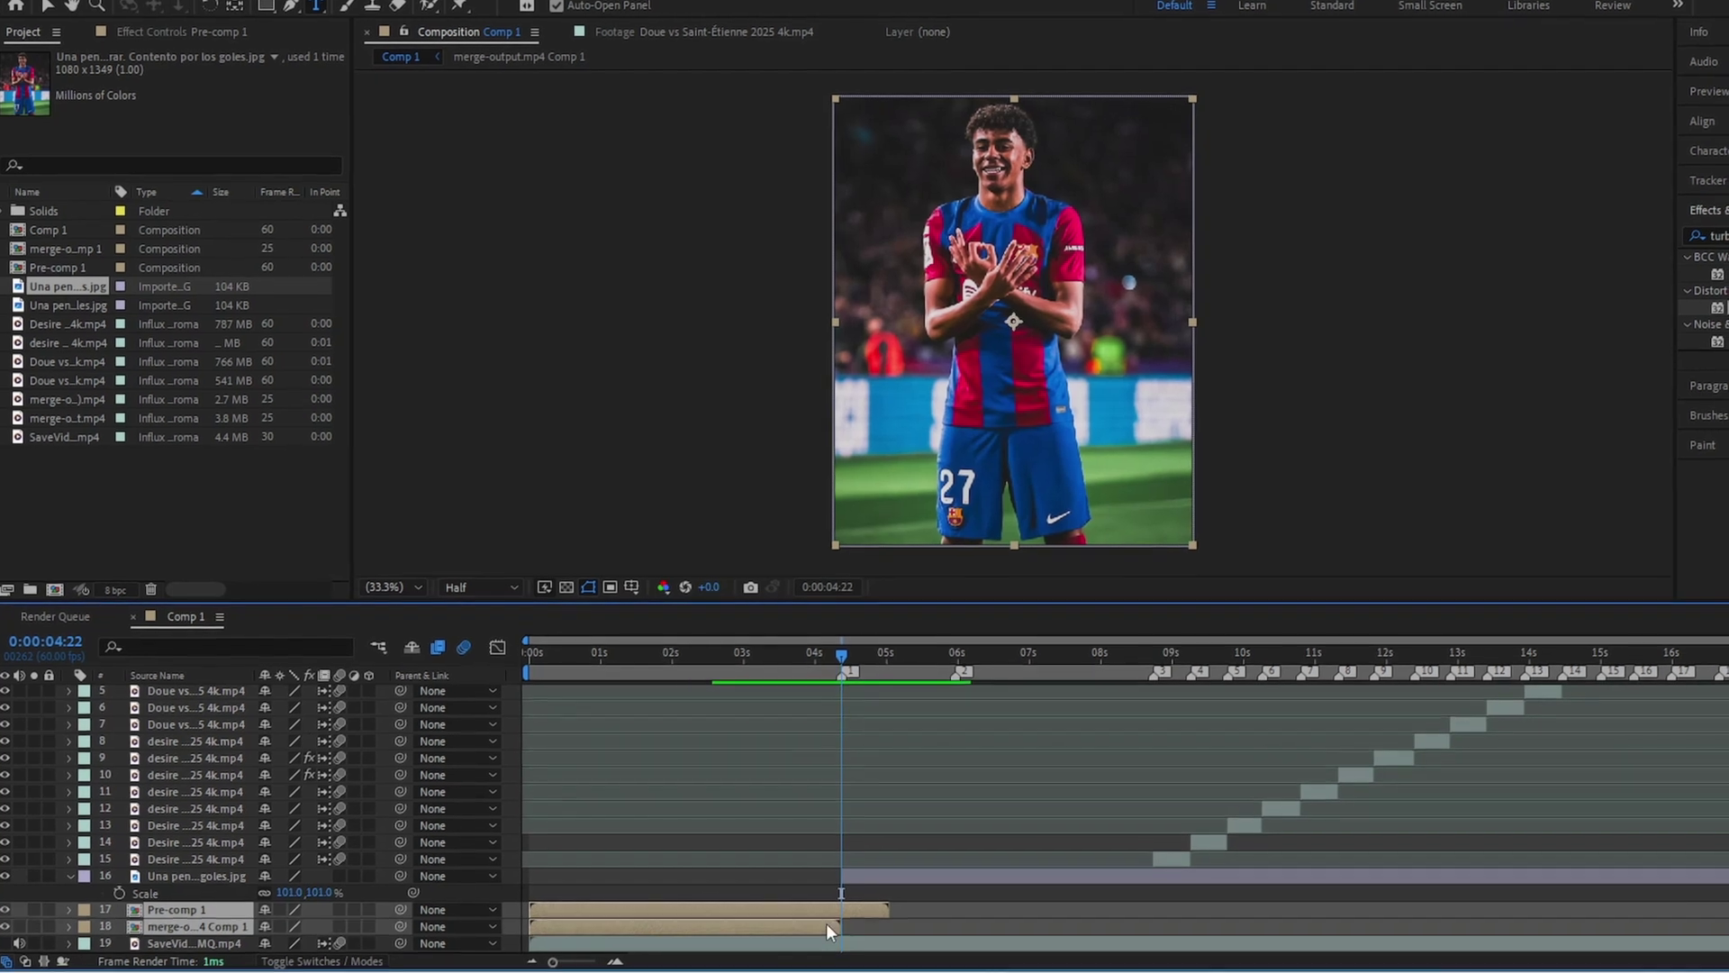
right_click(825, 922)
left_click(899, 791)
left_click(992, 598)
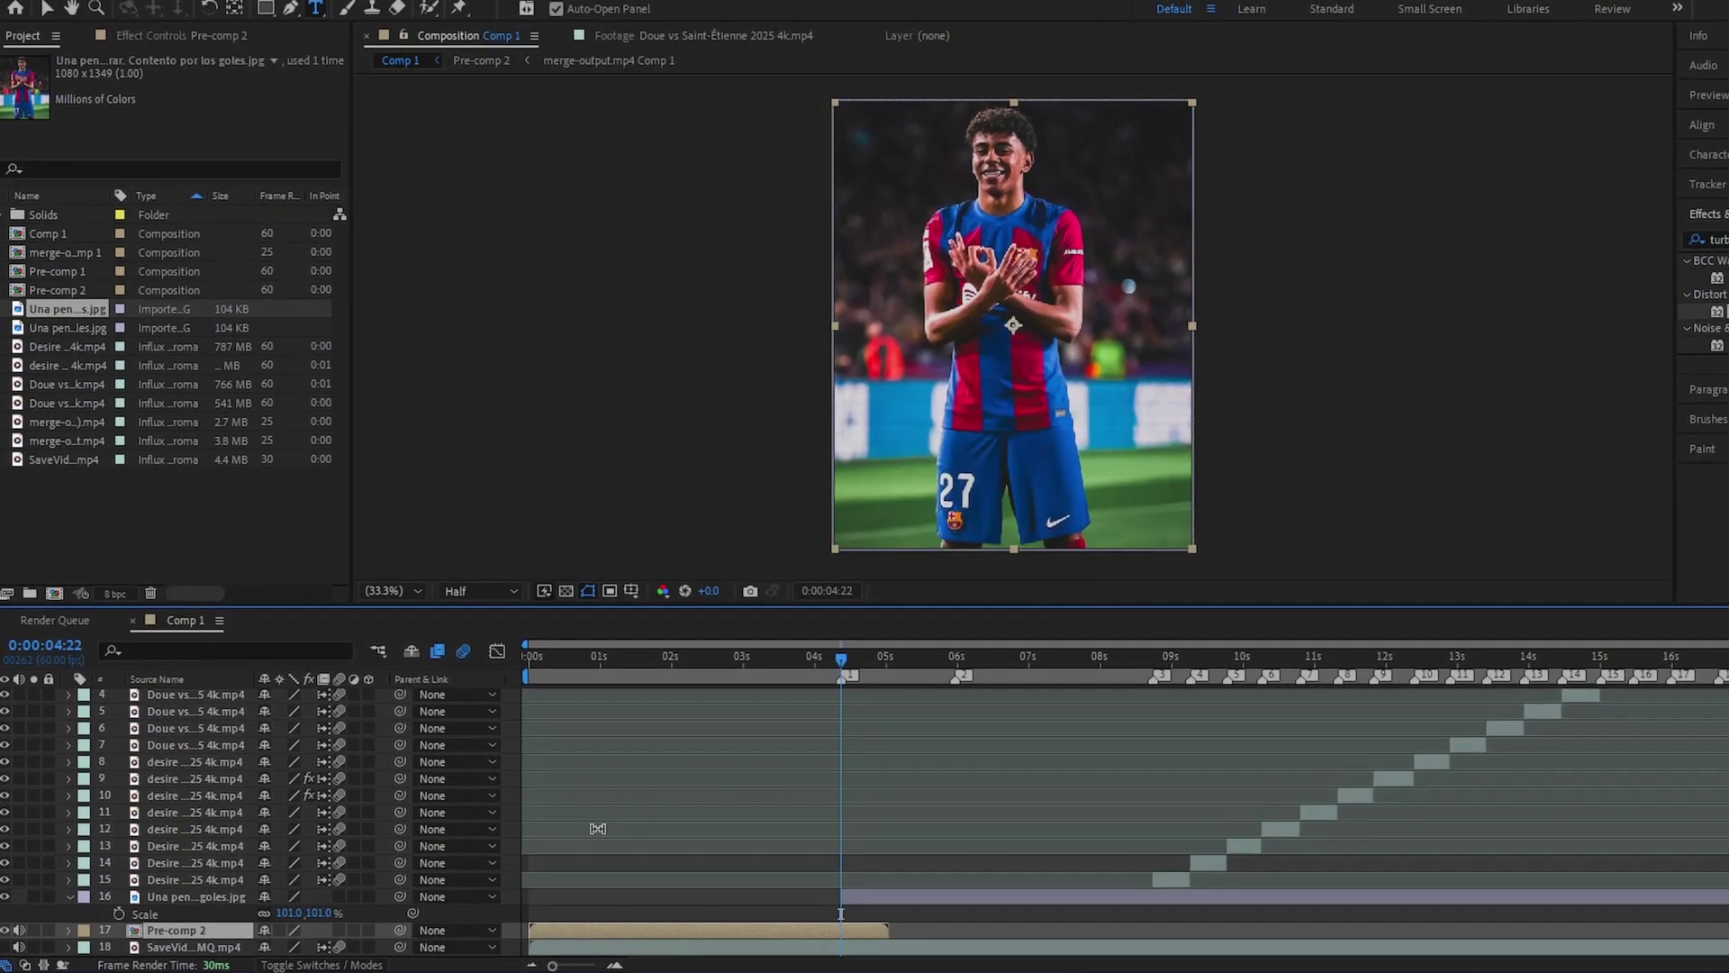
Step: Create a null object and place it directly above the player photo layer
right_click(402, 906)
mouse_move(482, 675)
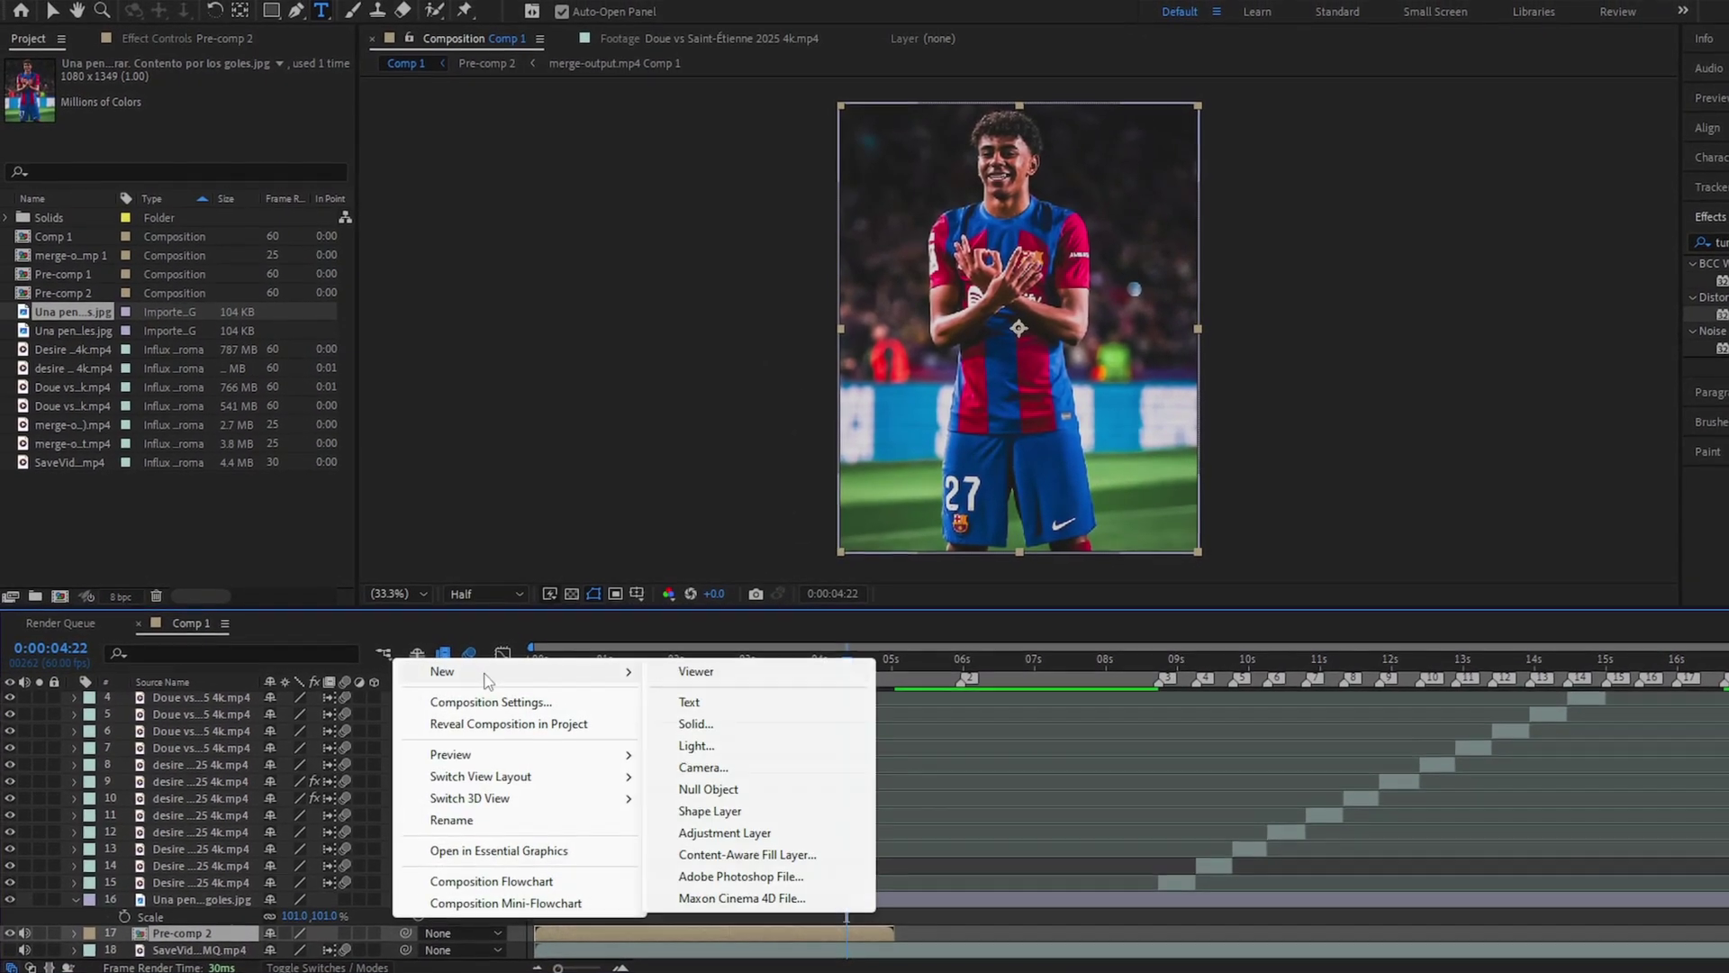
left_click(710, 789)
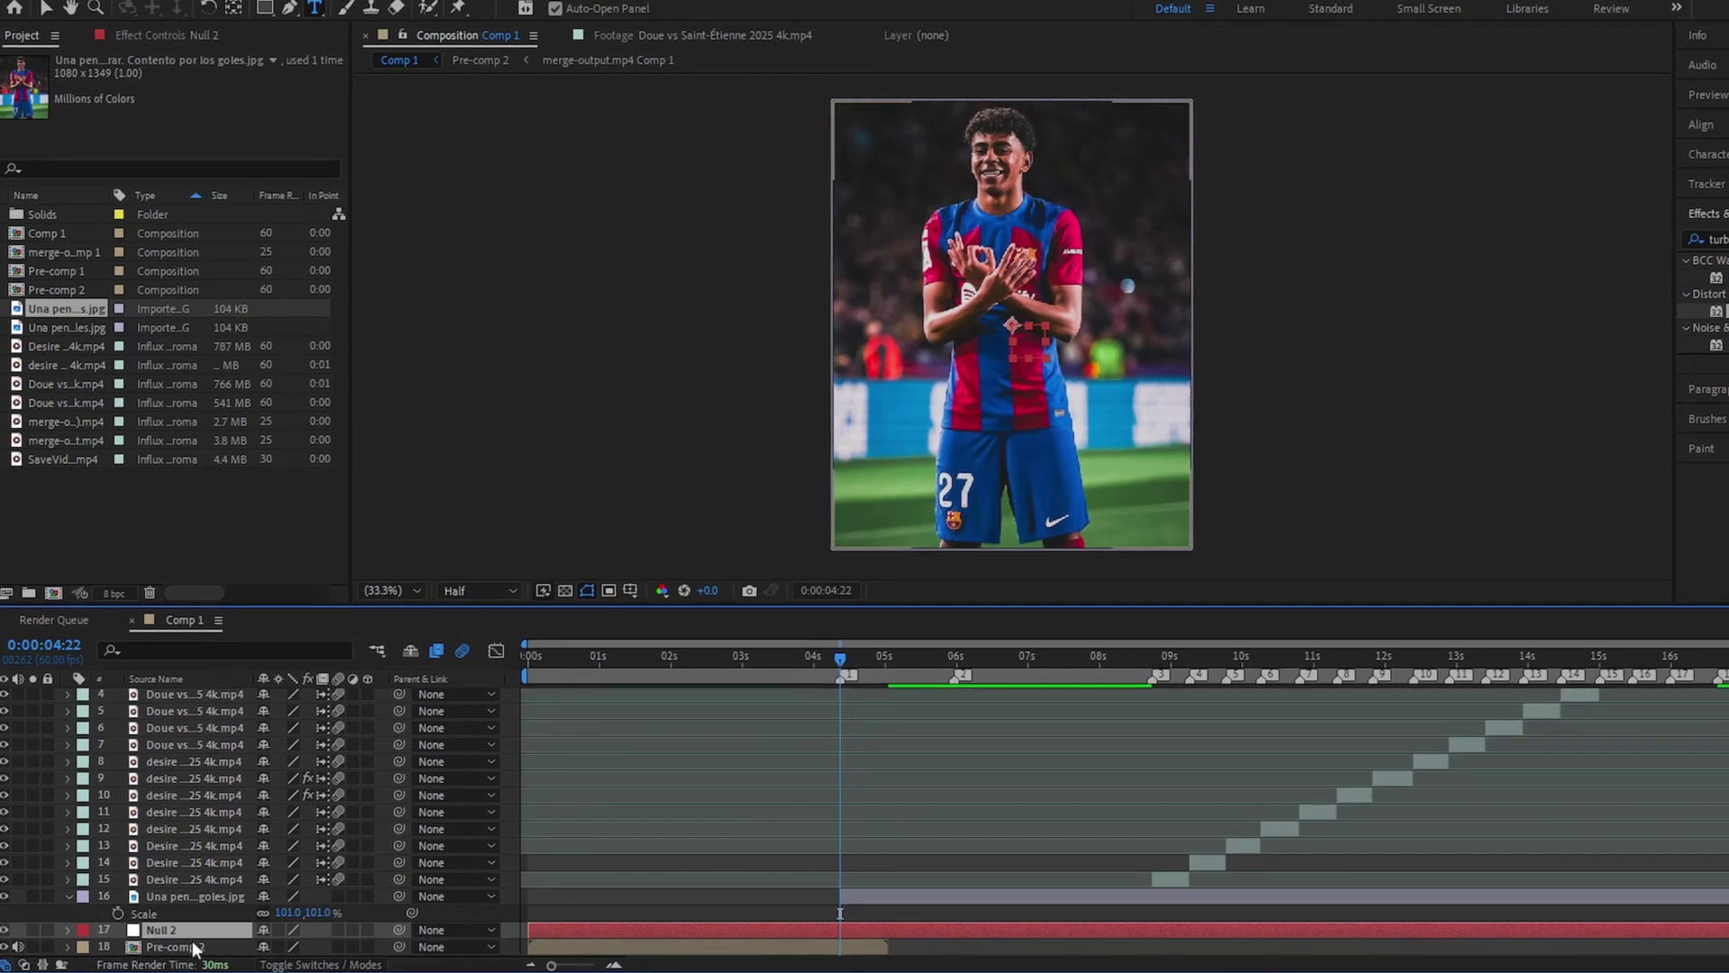
left_click_drag(194, 901, 193, 893)
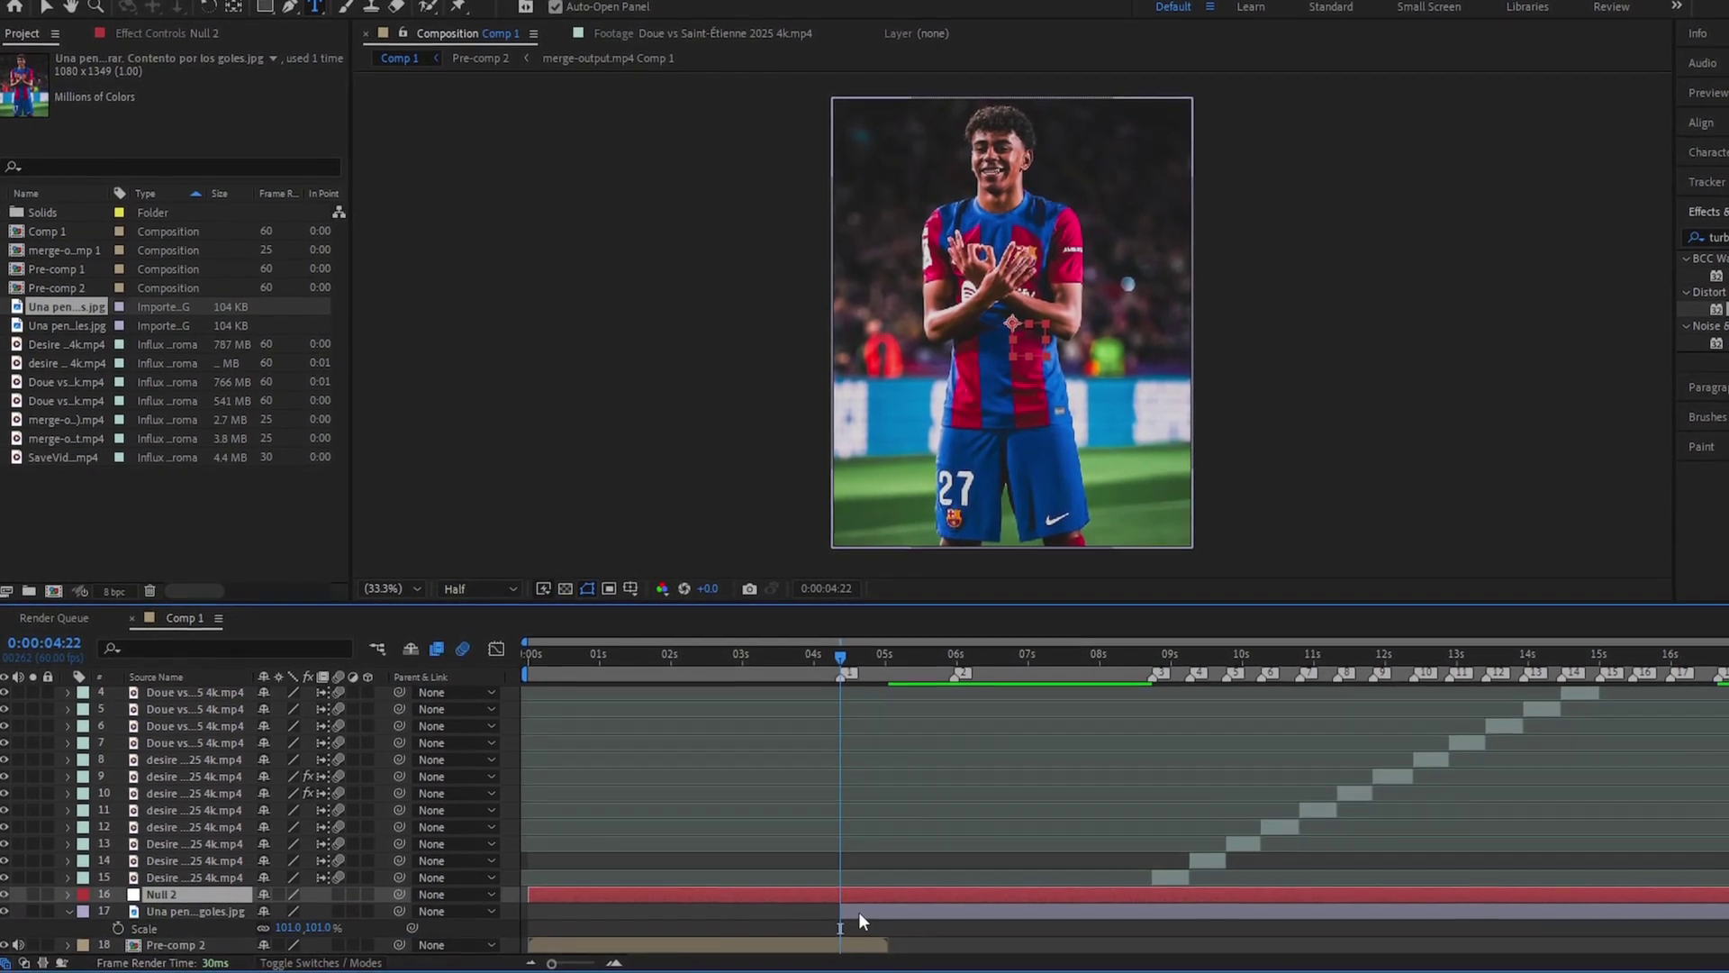
left_click(860, 913)
left_click(899, 925)
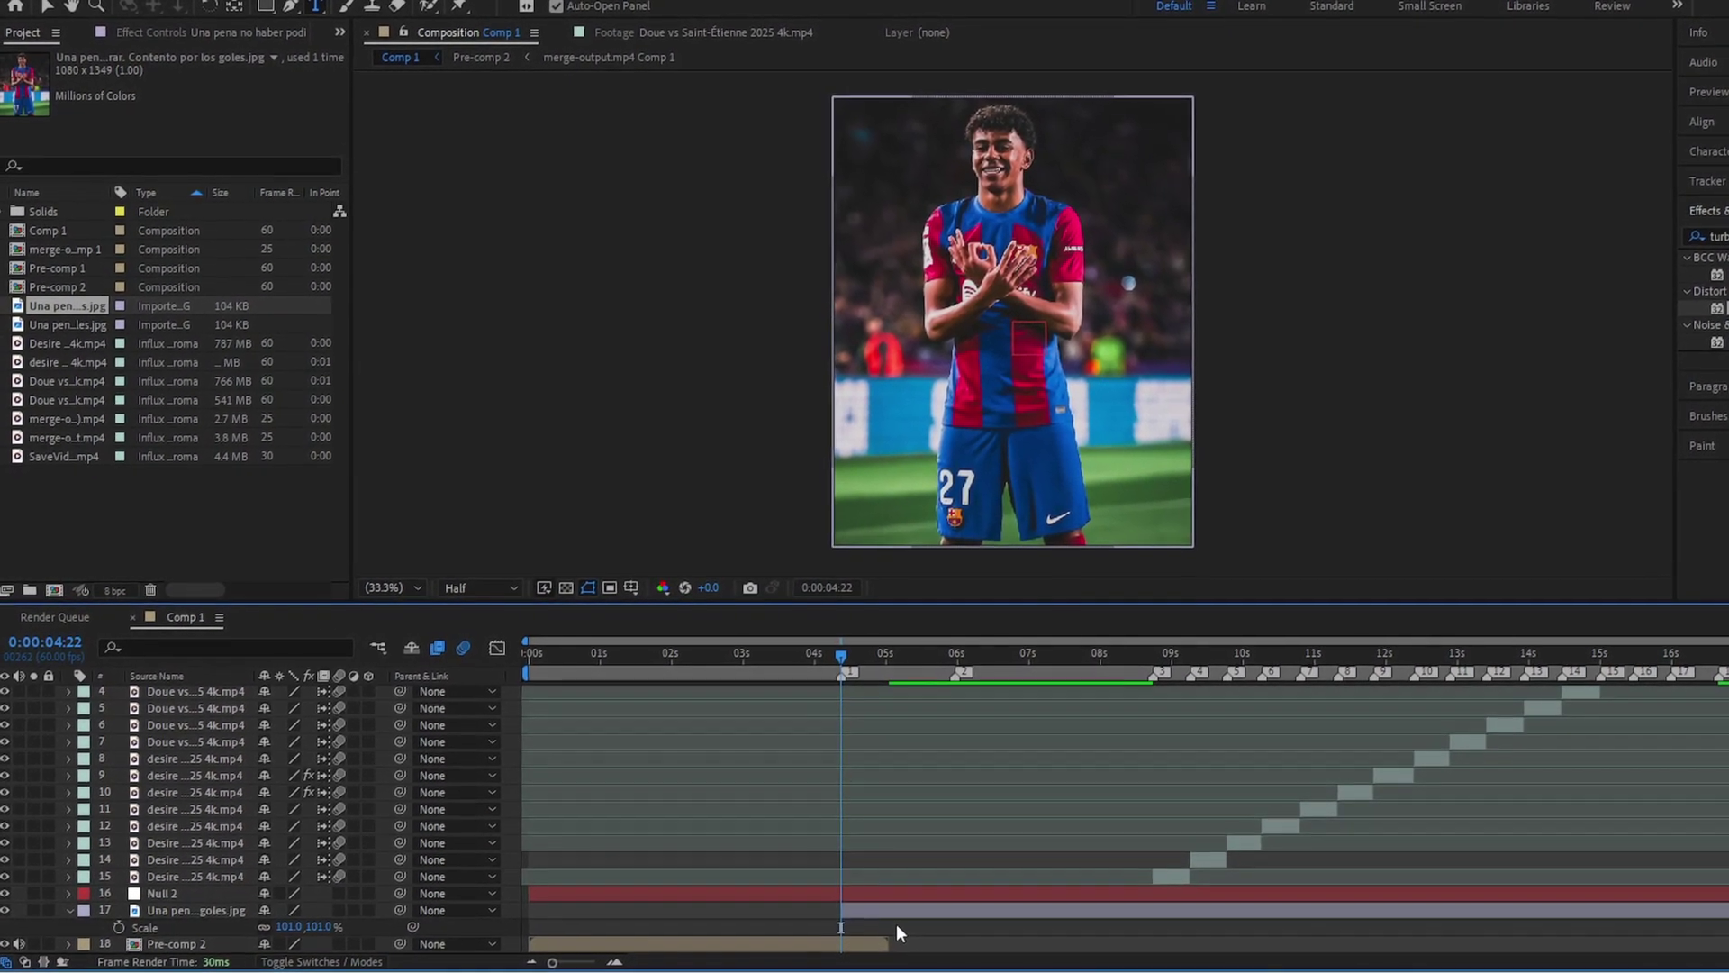
Step: Add a "Can I Join Too!!" text layer across the player photo and change its fill color to white
left_click(979, 362)
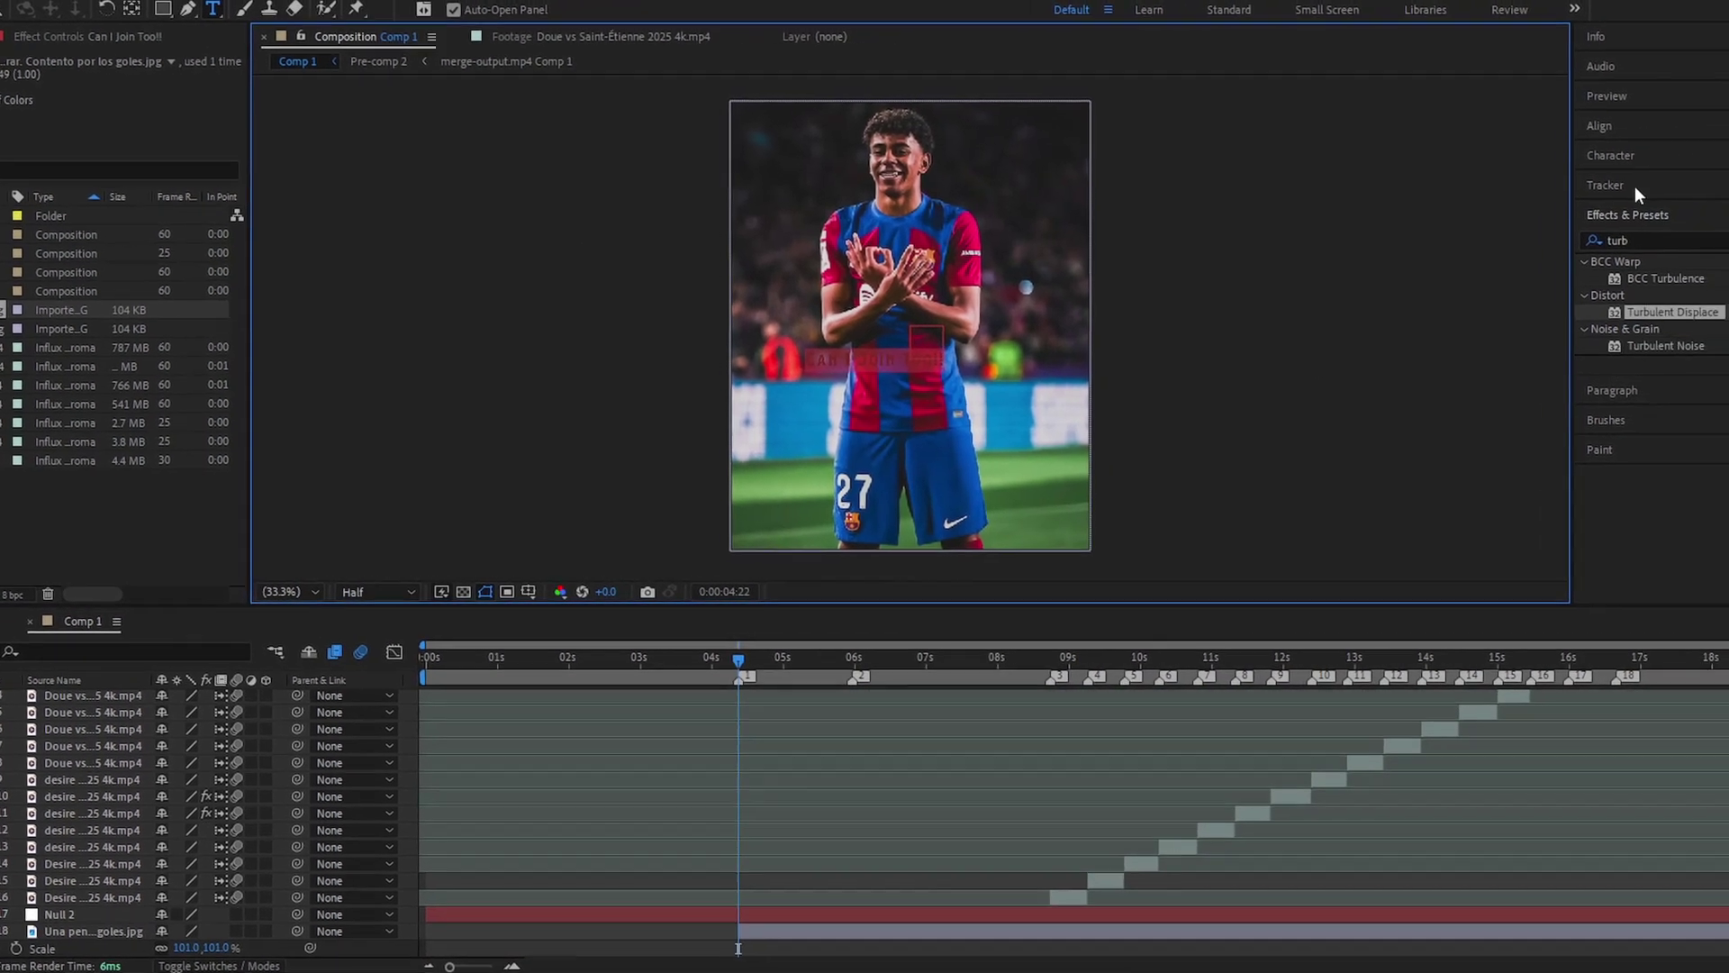
left_click(1716, 156)
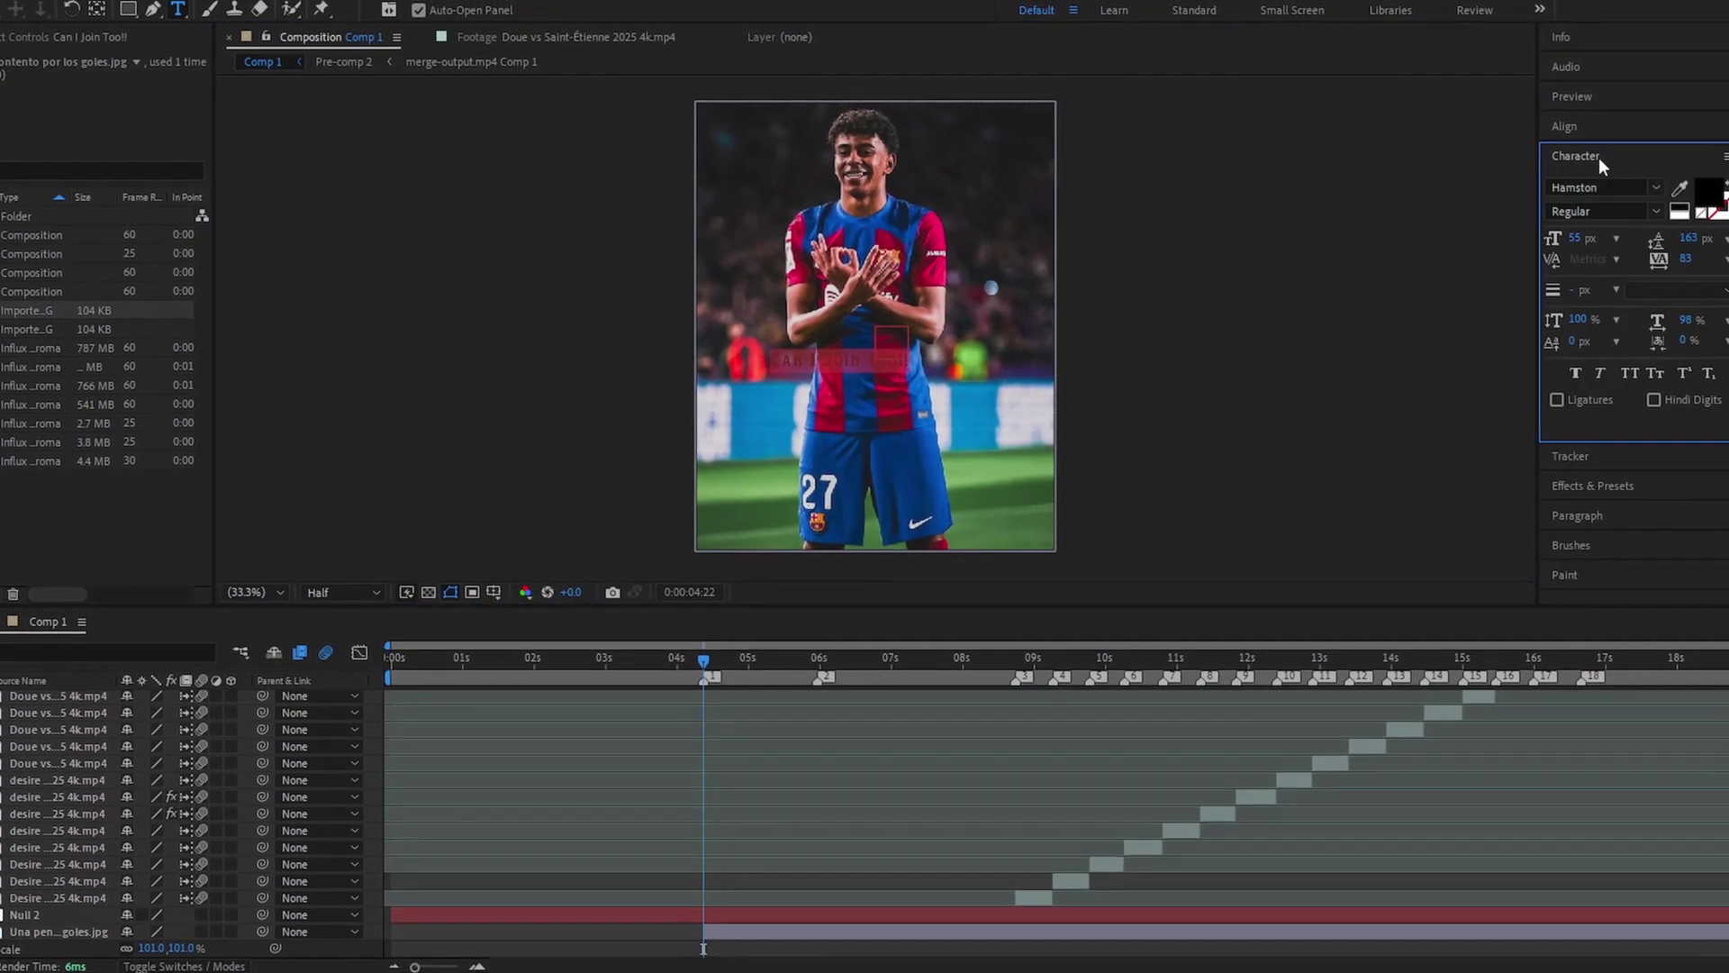
left_click(1686, 190)
key("Return")
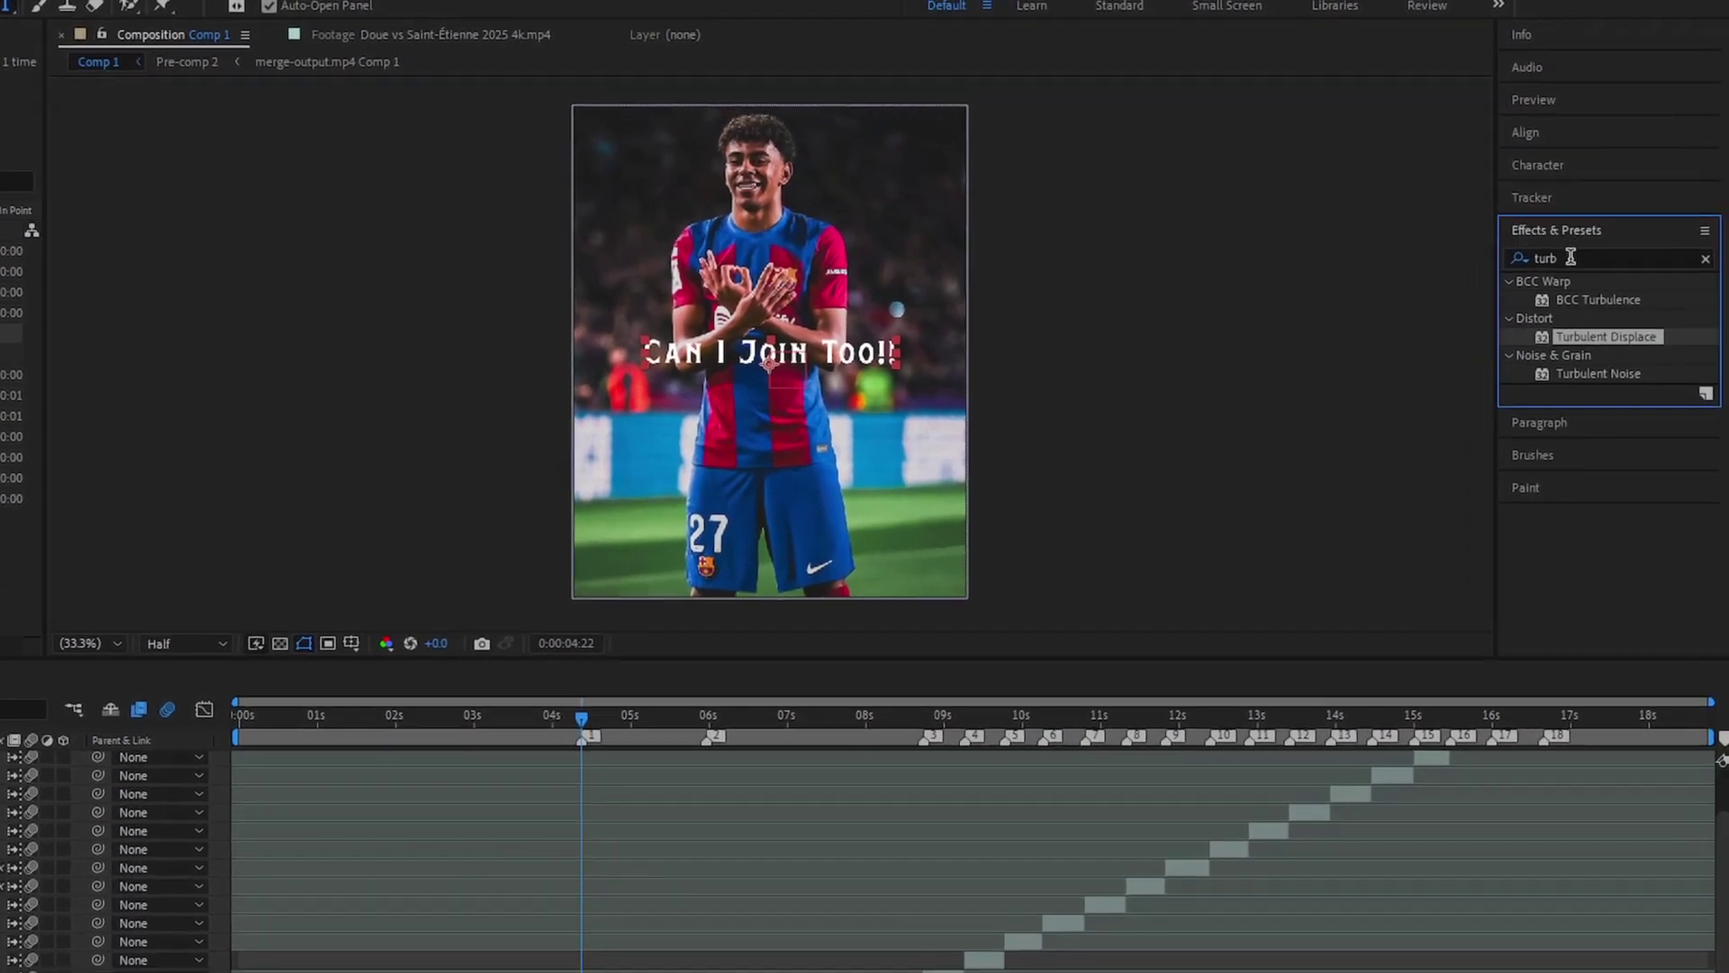
Step: Find the Deep Glow effect and apply it to the "Can I Join Too!!" text layer
double_click(1566, 234)
type("d")
type("ee")
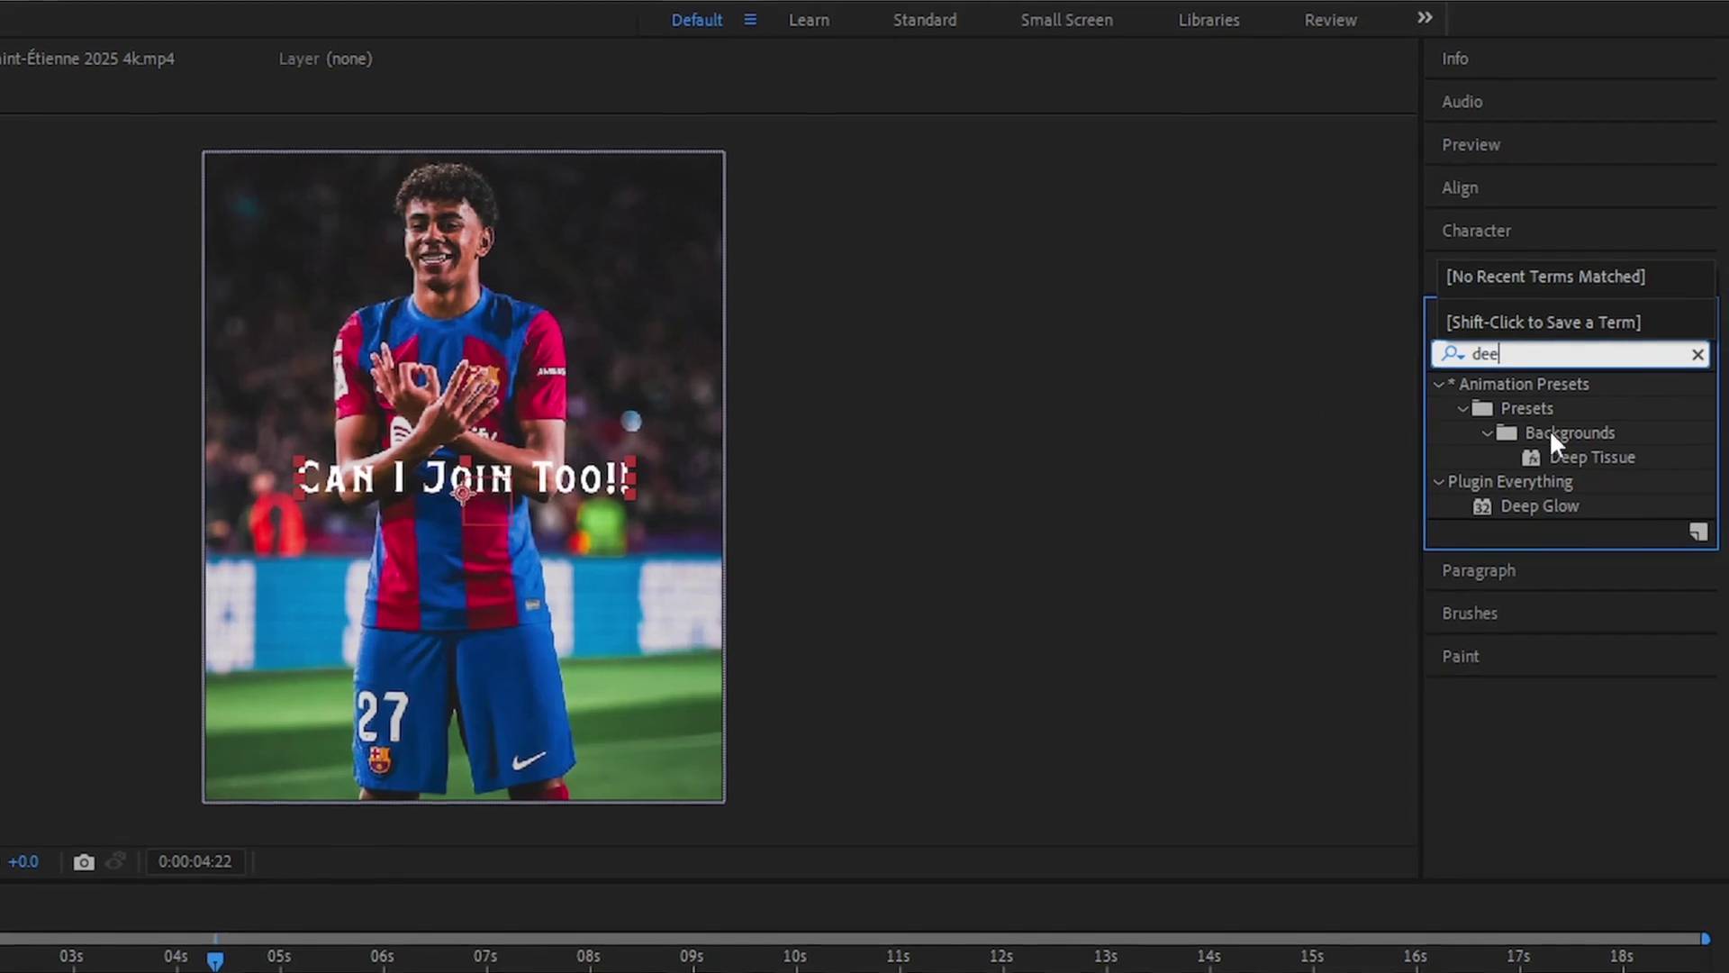
left_click_drag(1543, 501, 795, 949)
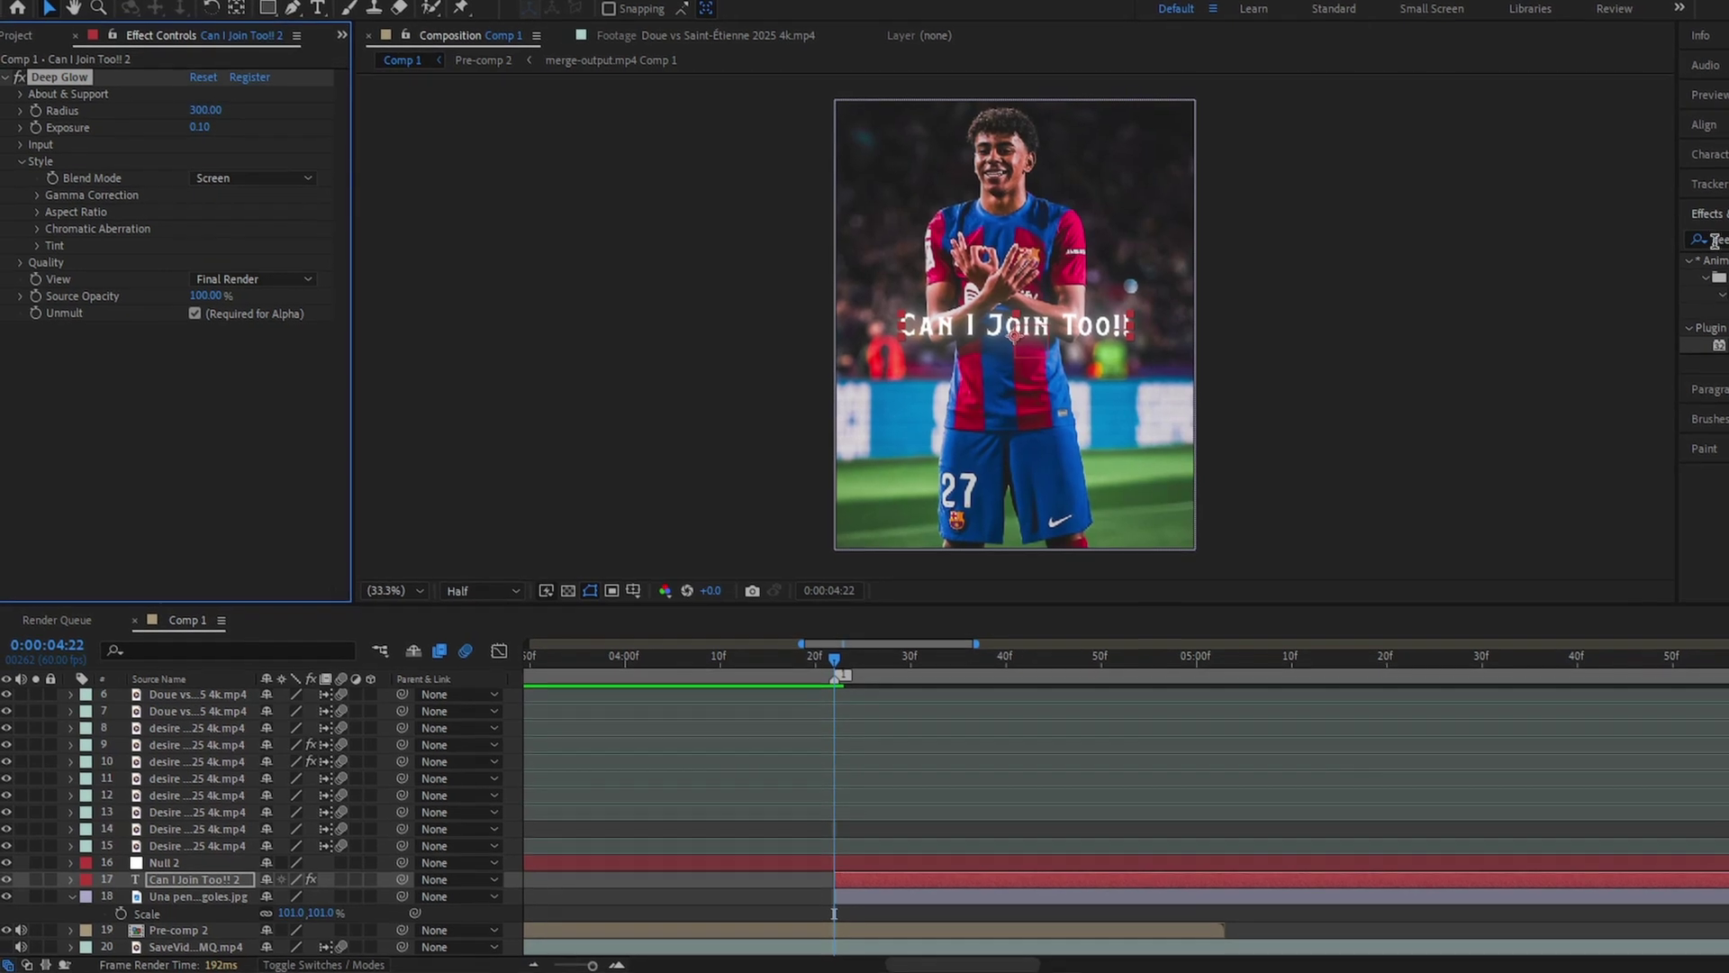
Step: Apply a Drop Shadow to the "Can I Join Too!!" text layer and set its Softness to 10
left_click(1717, 242)
type("drop")
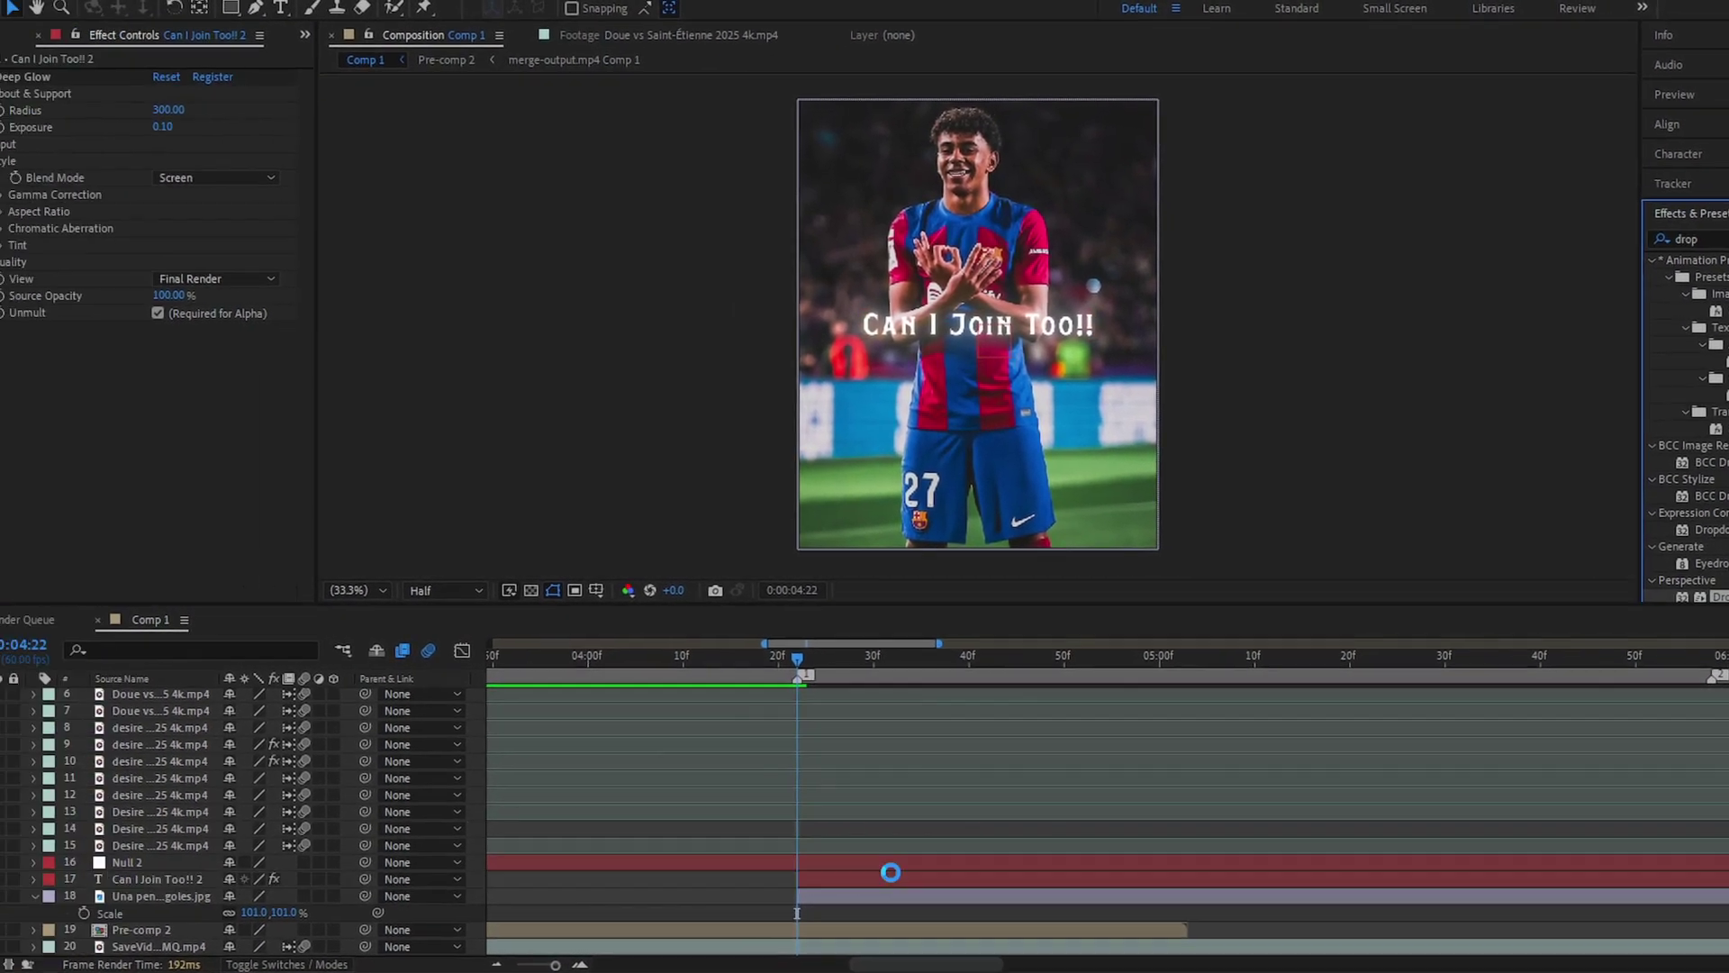
left_click_drag(889, 872, 890, 875)
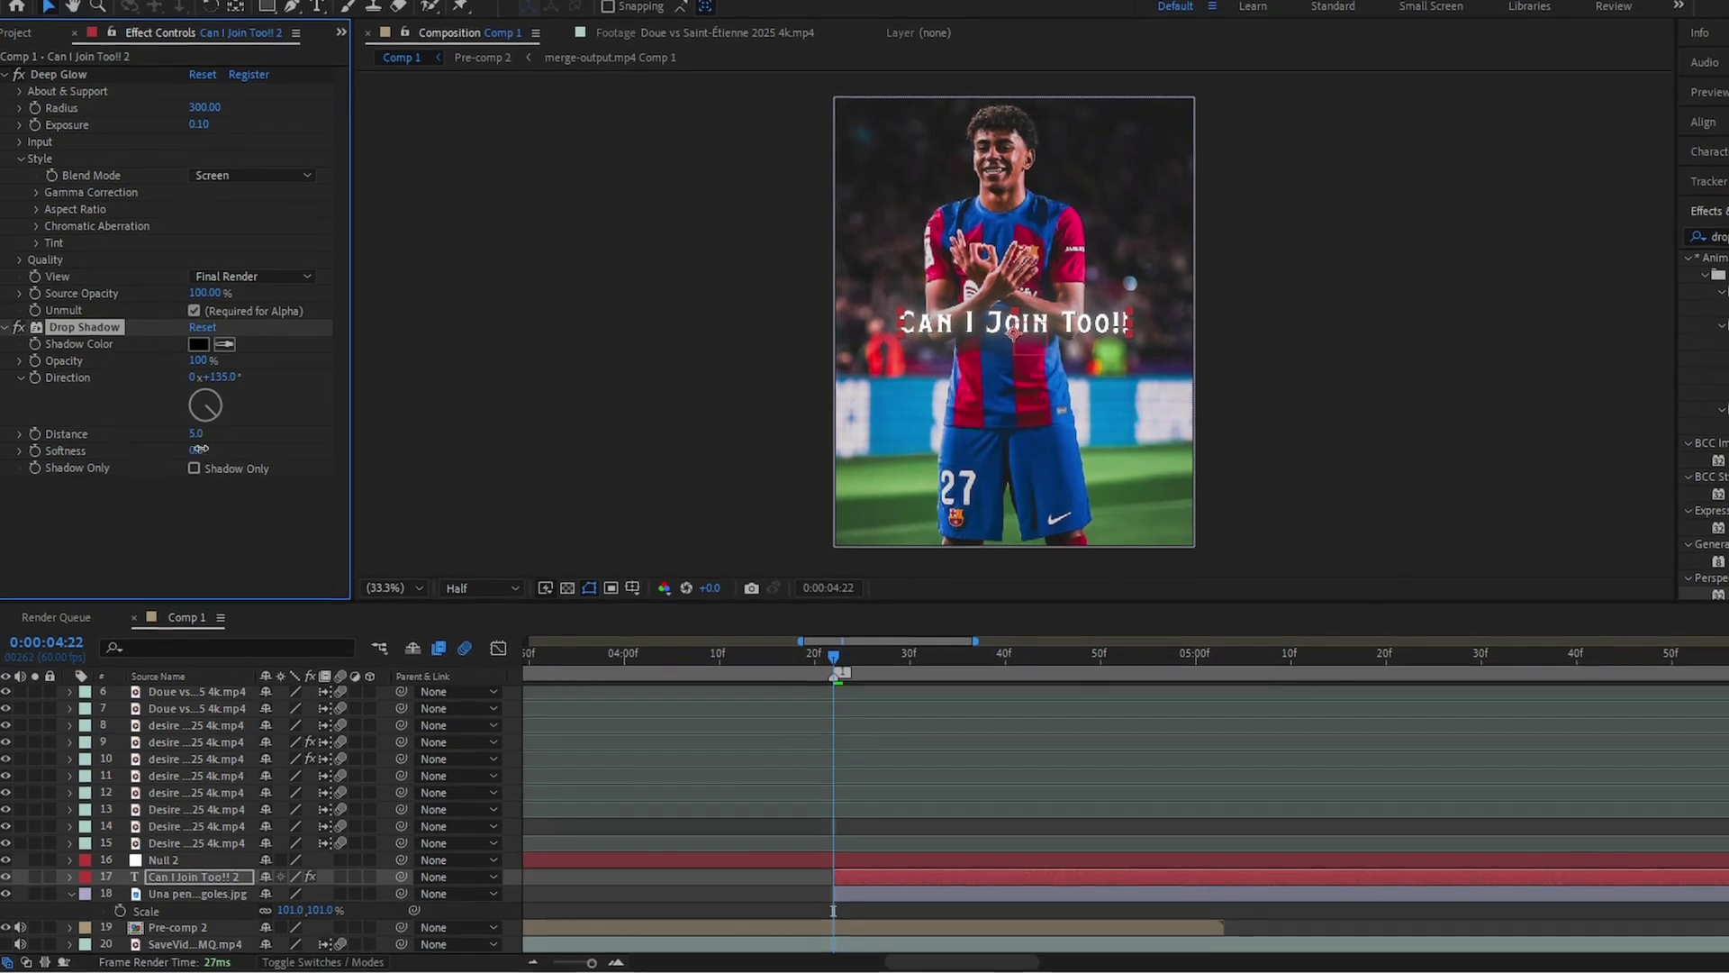
type("10")
key("Return")
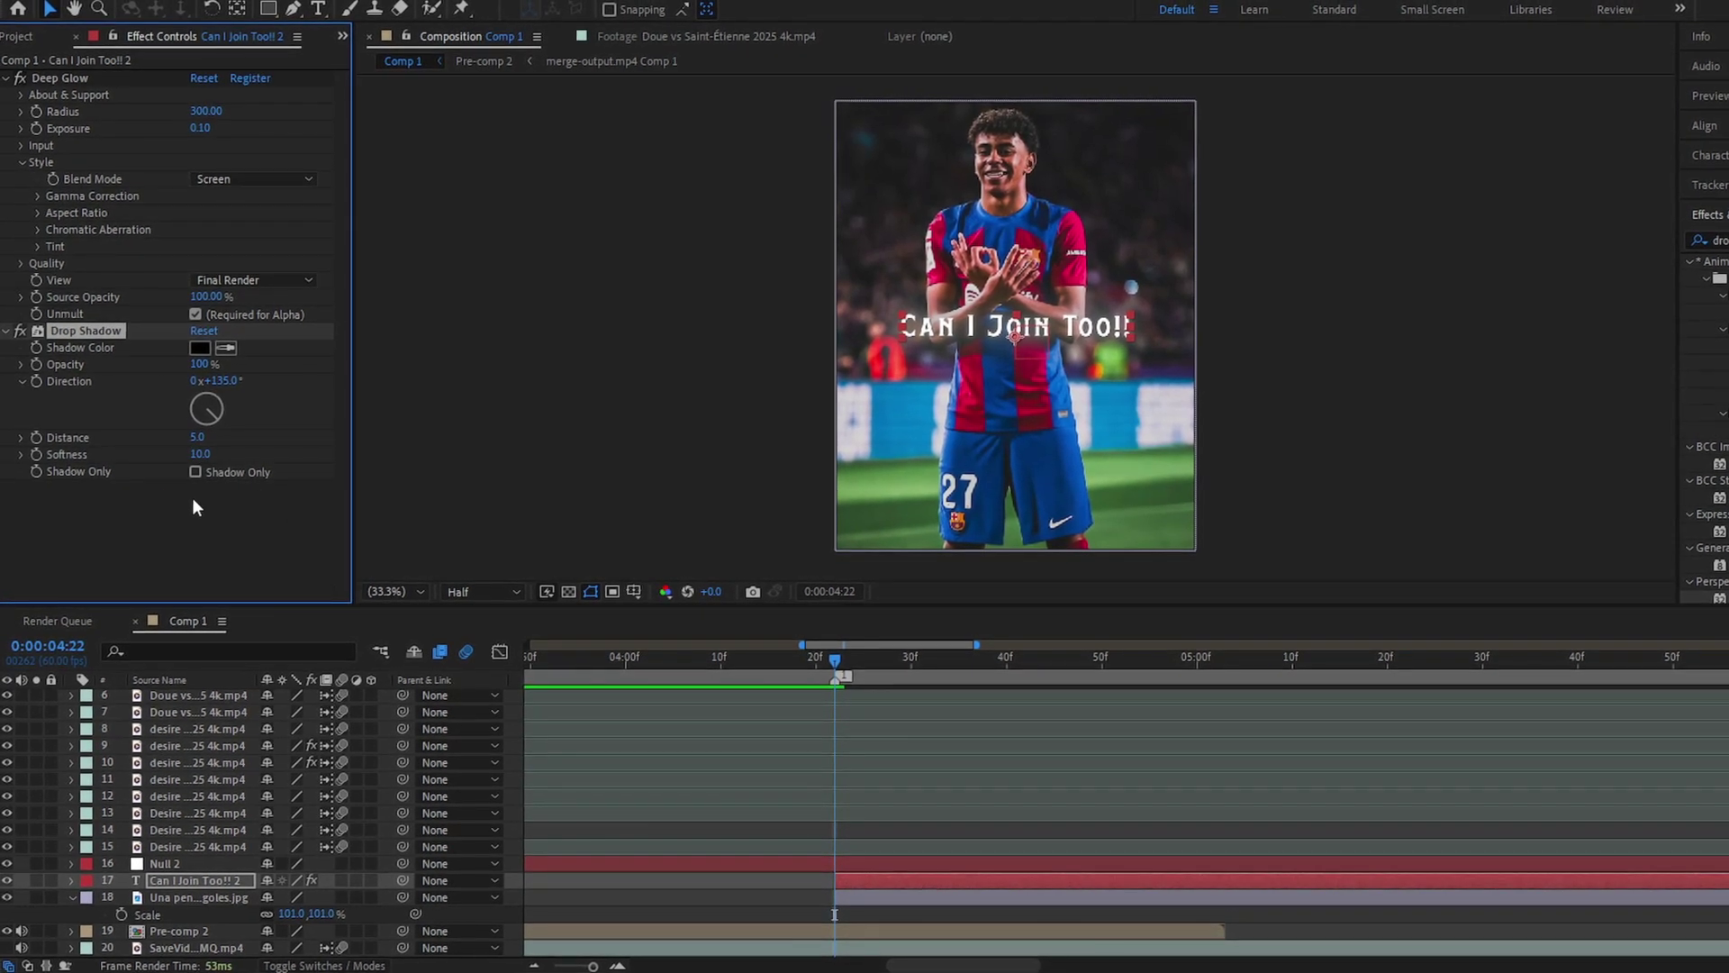
left_click(6, 331)
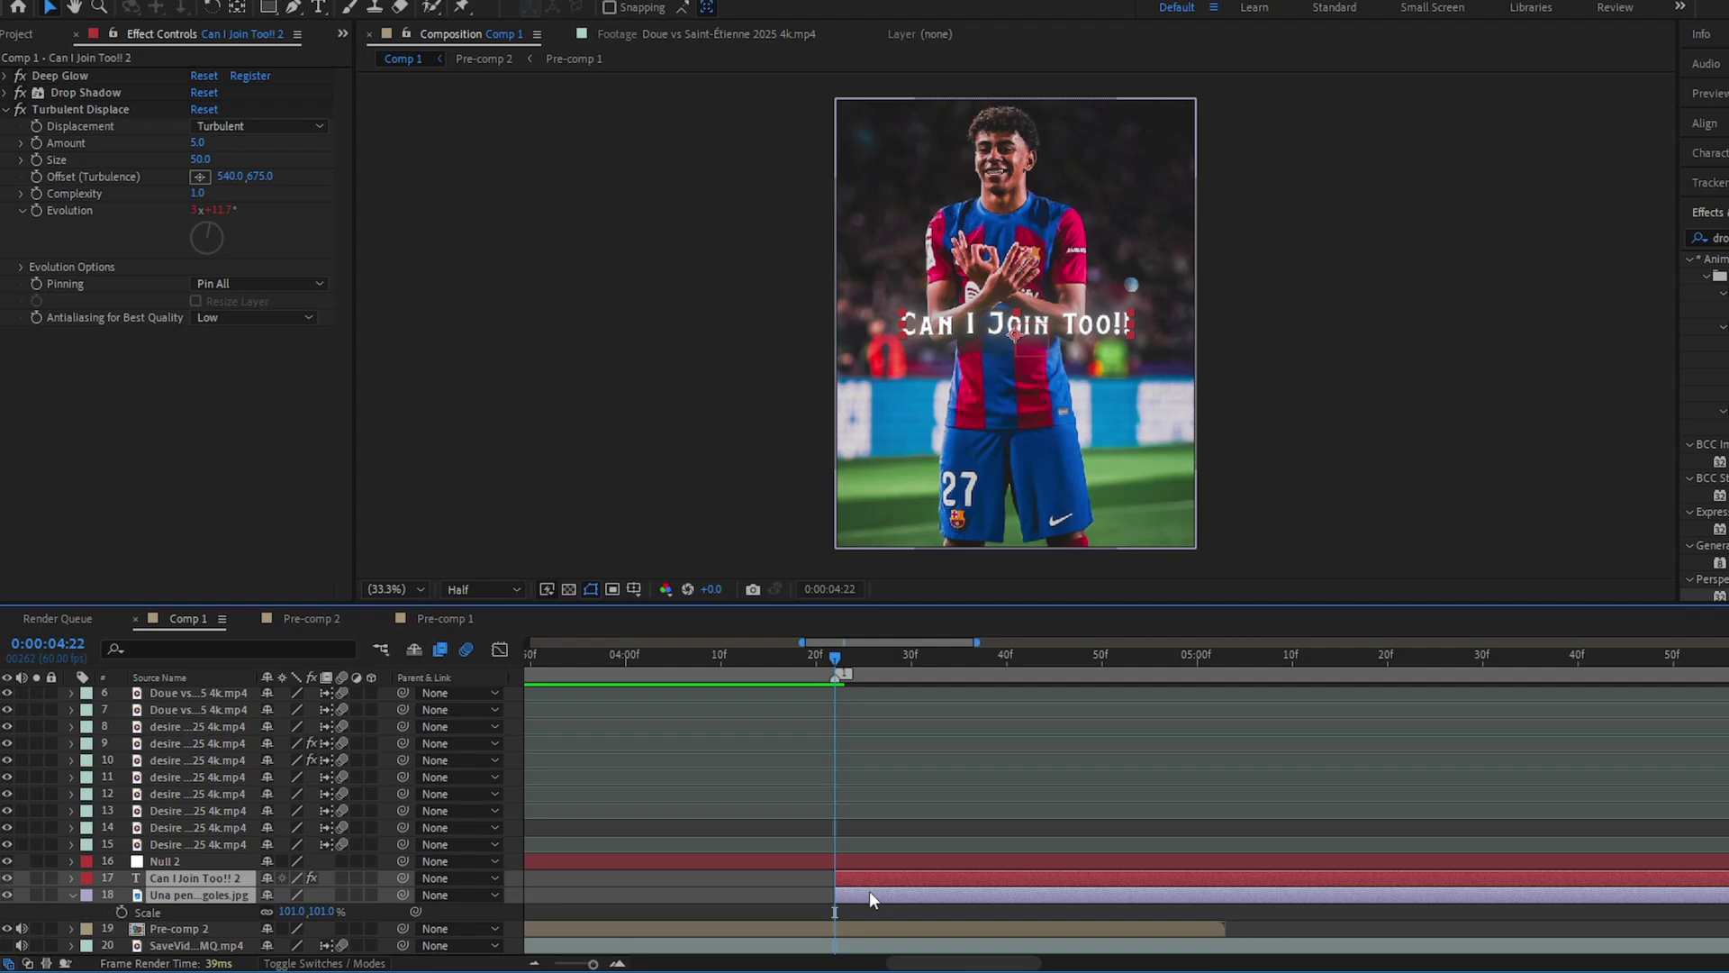
Step: Pre-compose the "Can I Join Too!!" text layer together with the player photo as Pre-comp 3
right_click(870, 887)
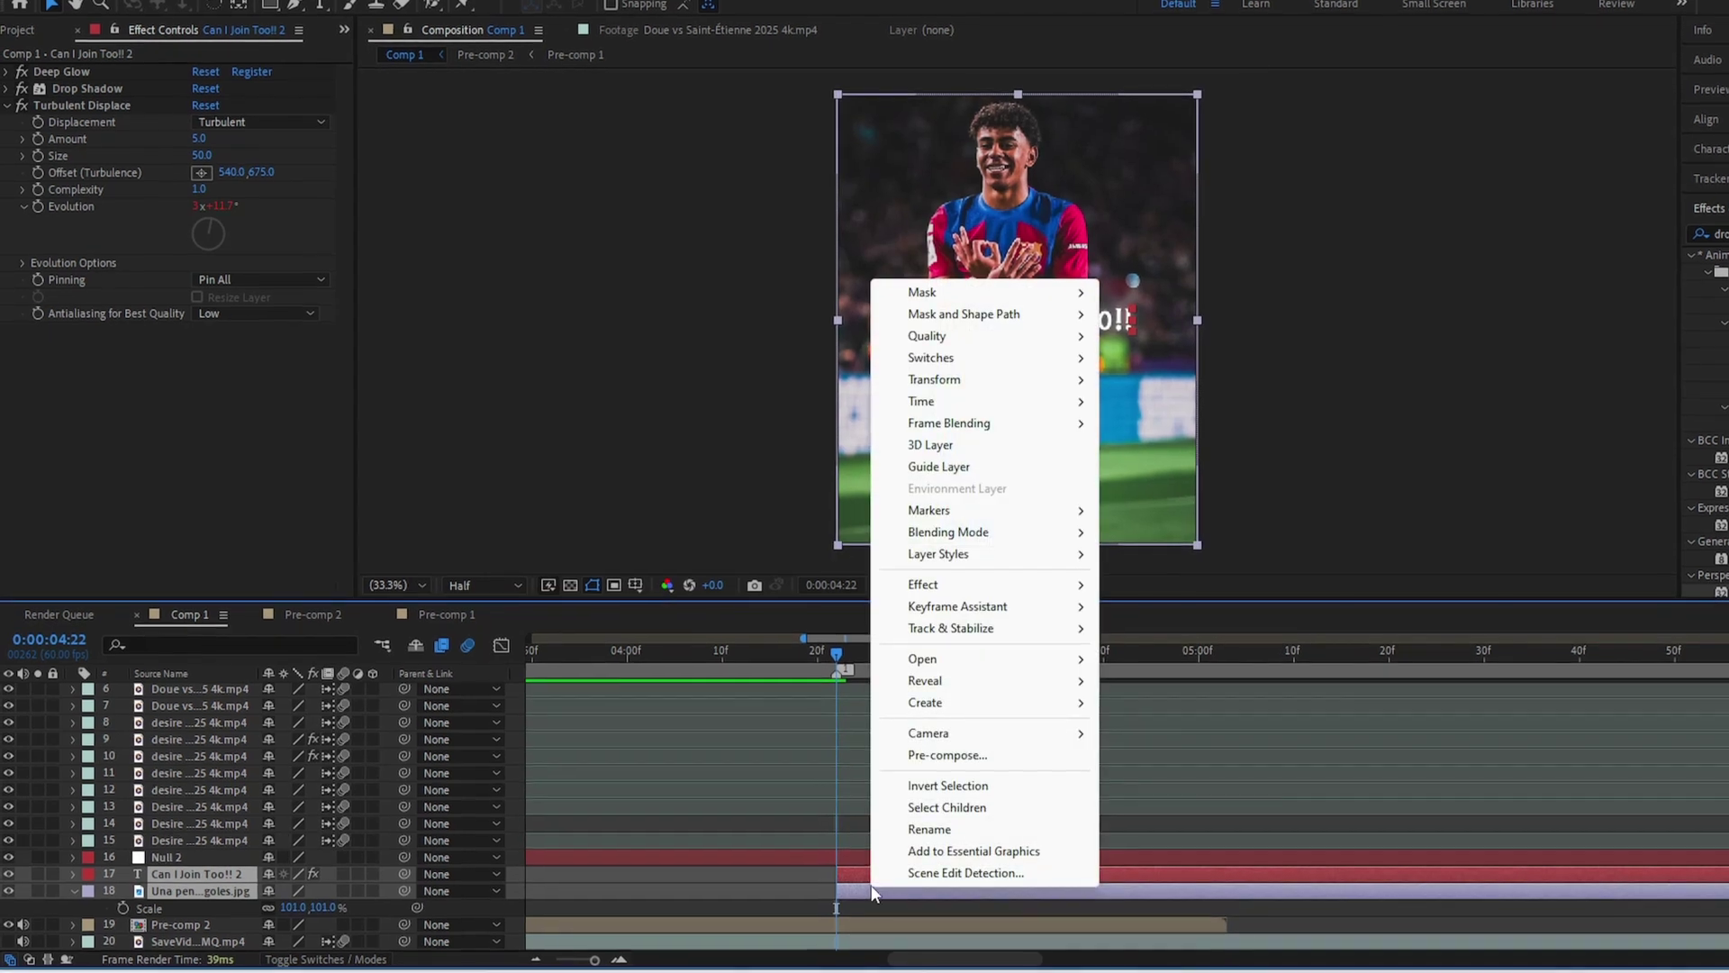
left_click(946, 755)
left_click(995, 599)
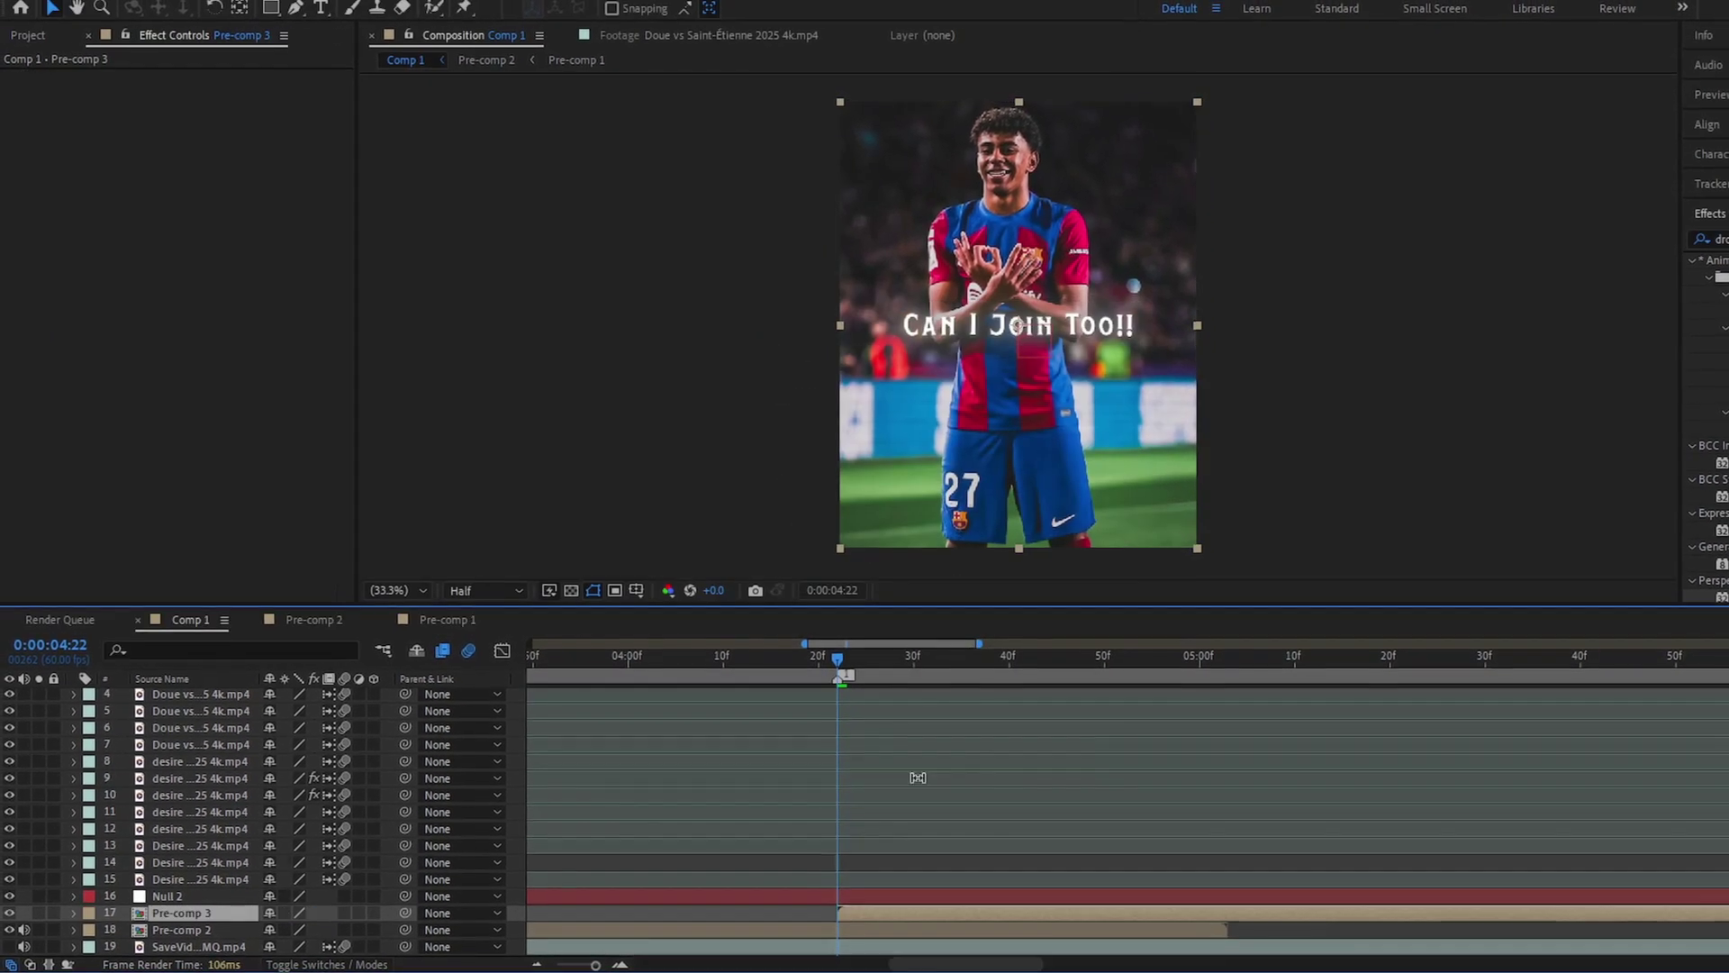
Step: Parent Pre-comp 3 and Pre-comp 2 to the Null 2 layer
left_click(868, 902)
left_click(214, 914, "ctrl")
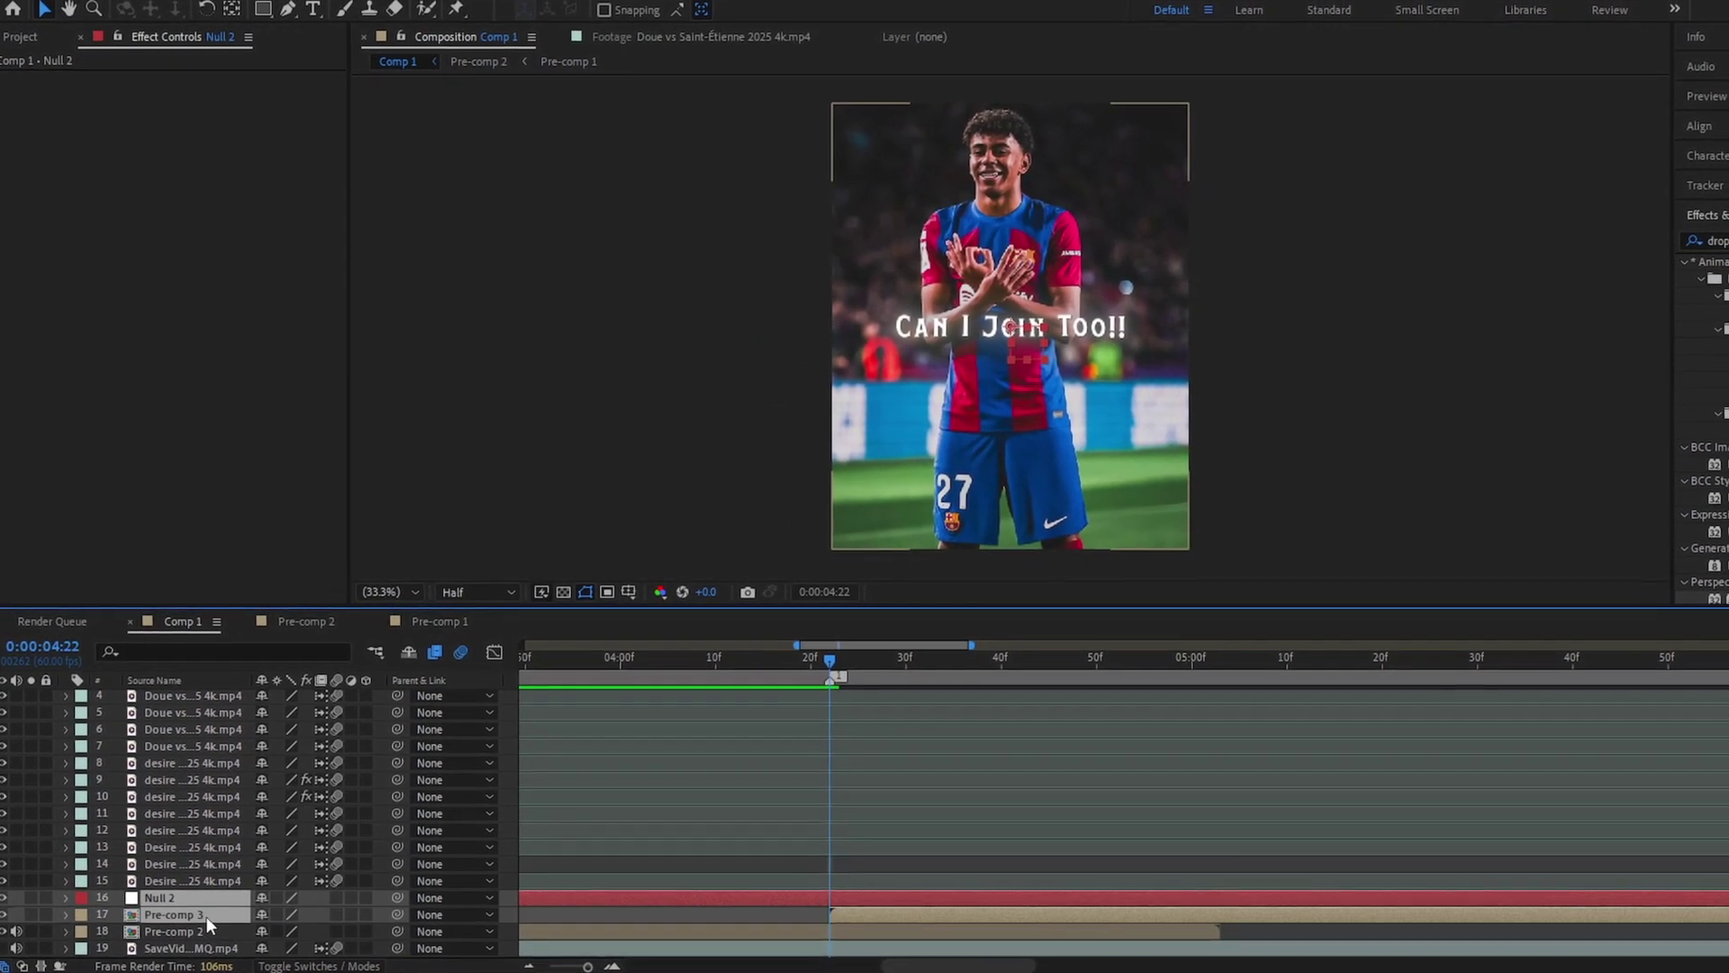
left_click(209, 930, "ctrl")
key("ctrl+shift+a")
left_click(176, 914)
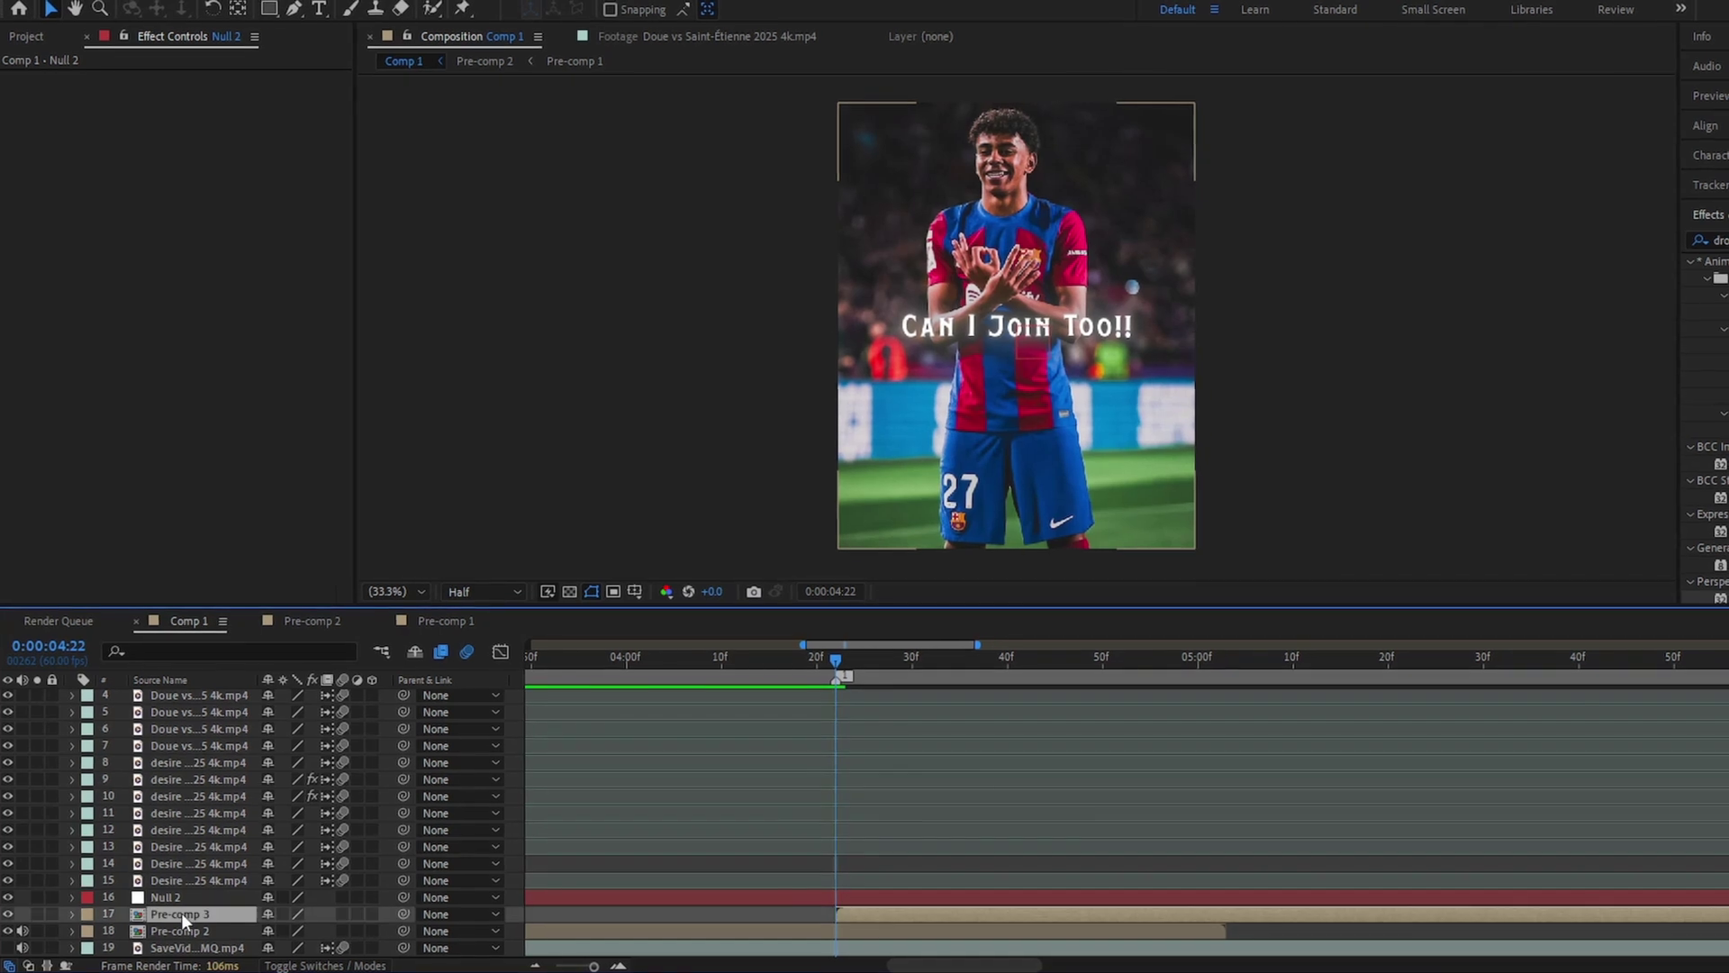
left_click(180, 930, "shift")
left_click_drag(203, 899, 204, 897)
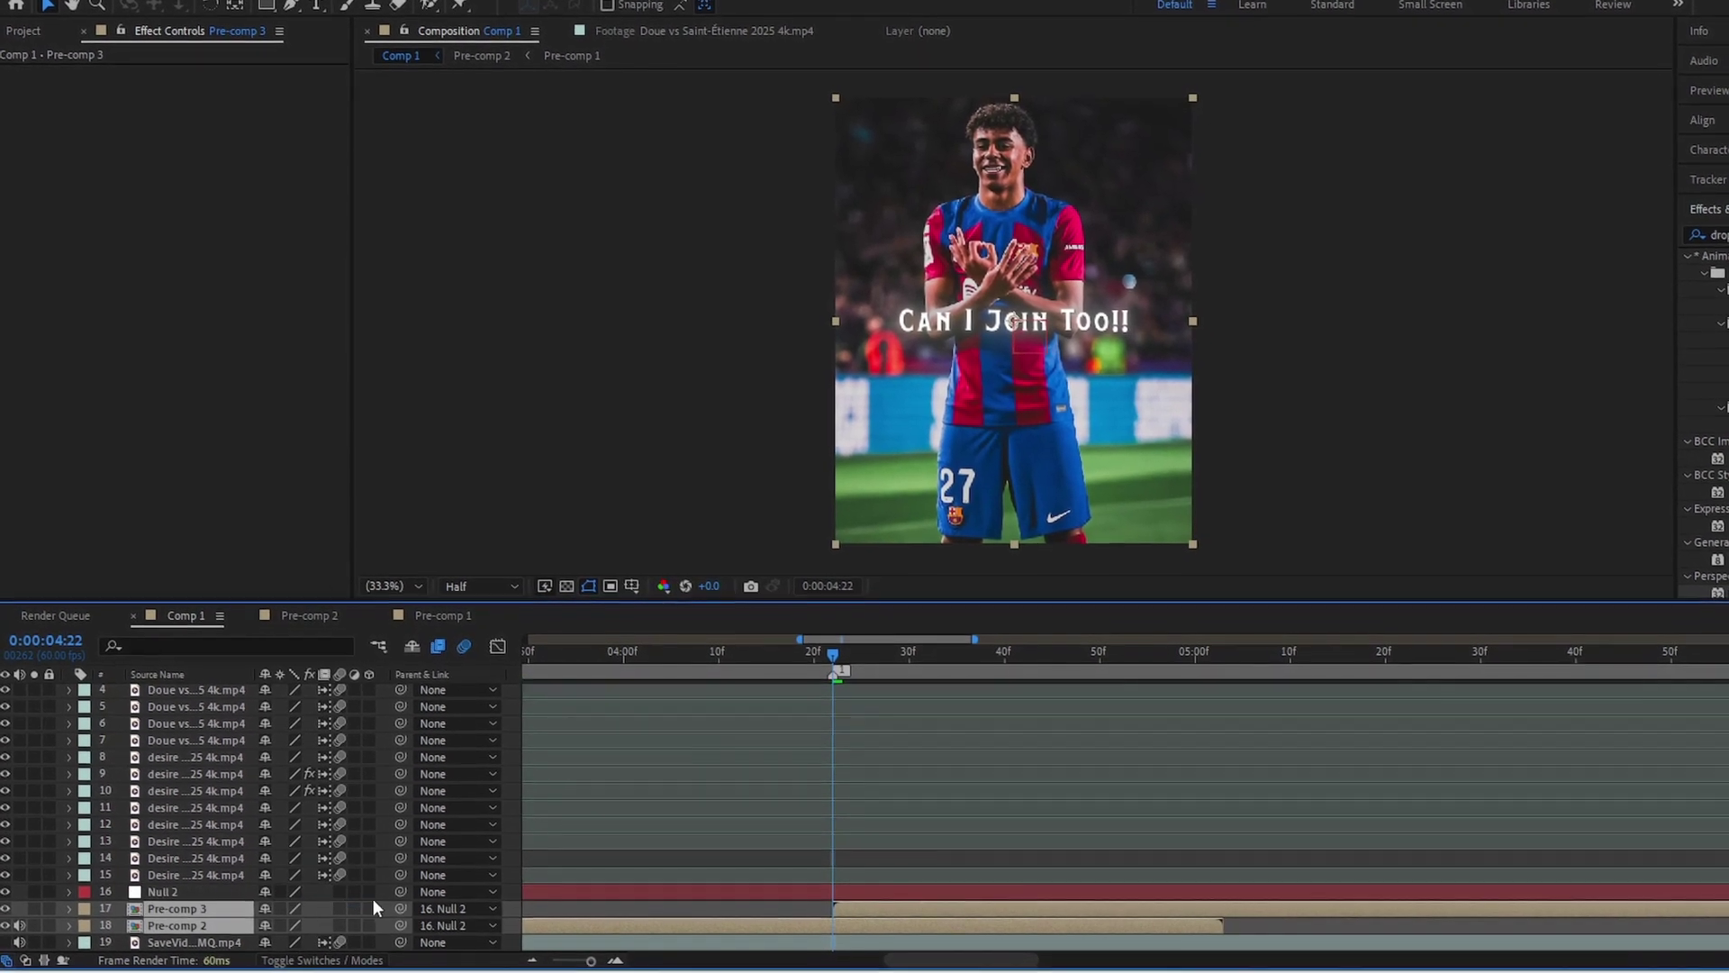
Step: Keyframe Null 2's Position at 0:00:04:16 and again at 0:00:04:30, keeping both at 540, 675
left_click(214, 895)
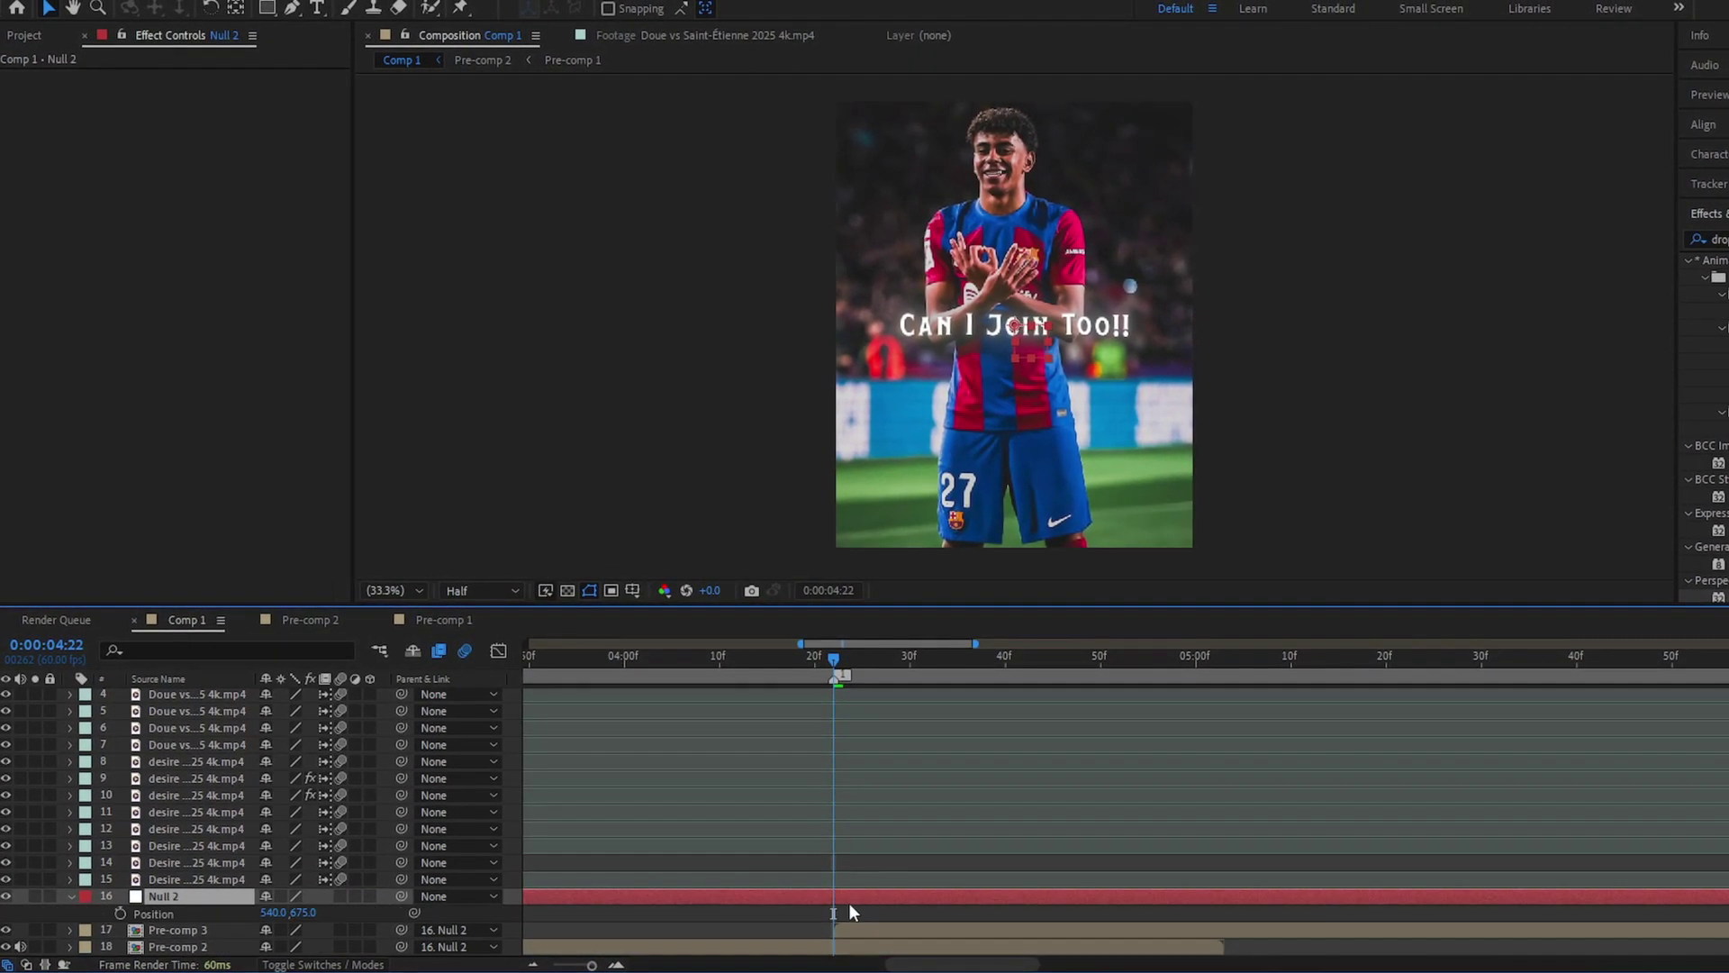
left_click_drag(829, 912, 765, 911)
left_click_drag(838, 657, 910, 674)
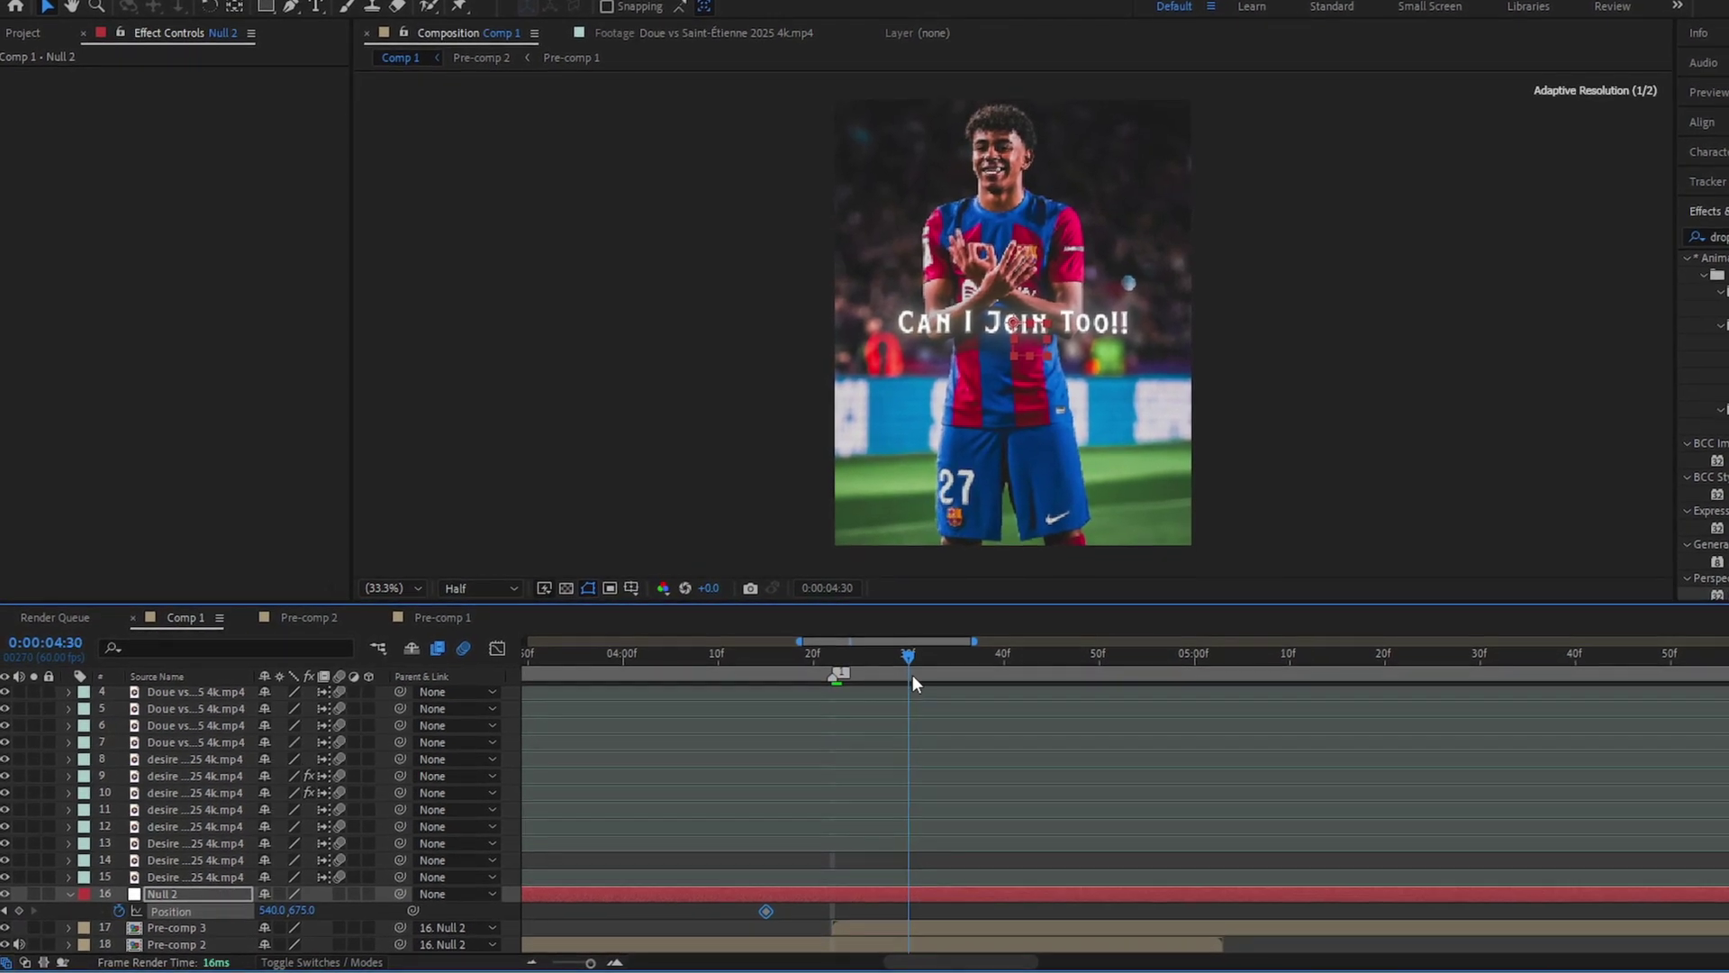
left_click(722, 665)
mouse_move(765, 911)
left_mouse_down()
mouse_move(737, 911)
mouse_move(776, 916)
left_mouse_up()
left_click(773, 665)
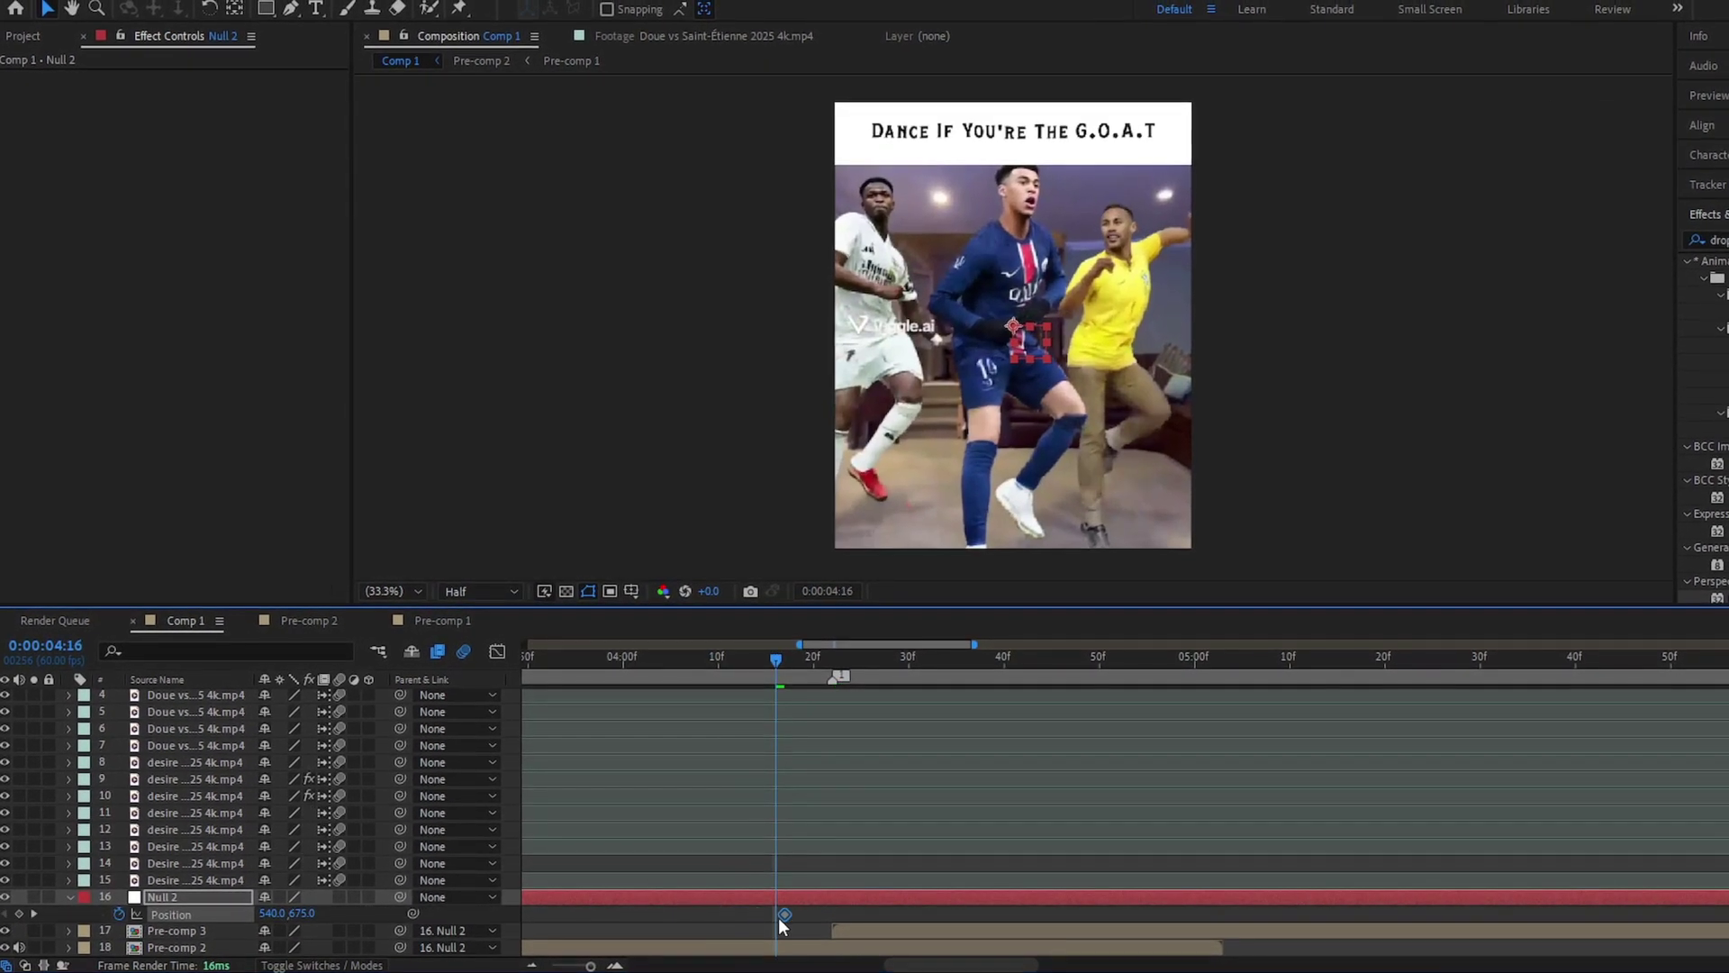
left_click(907, 662)
left_click(26, 912)
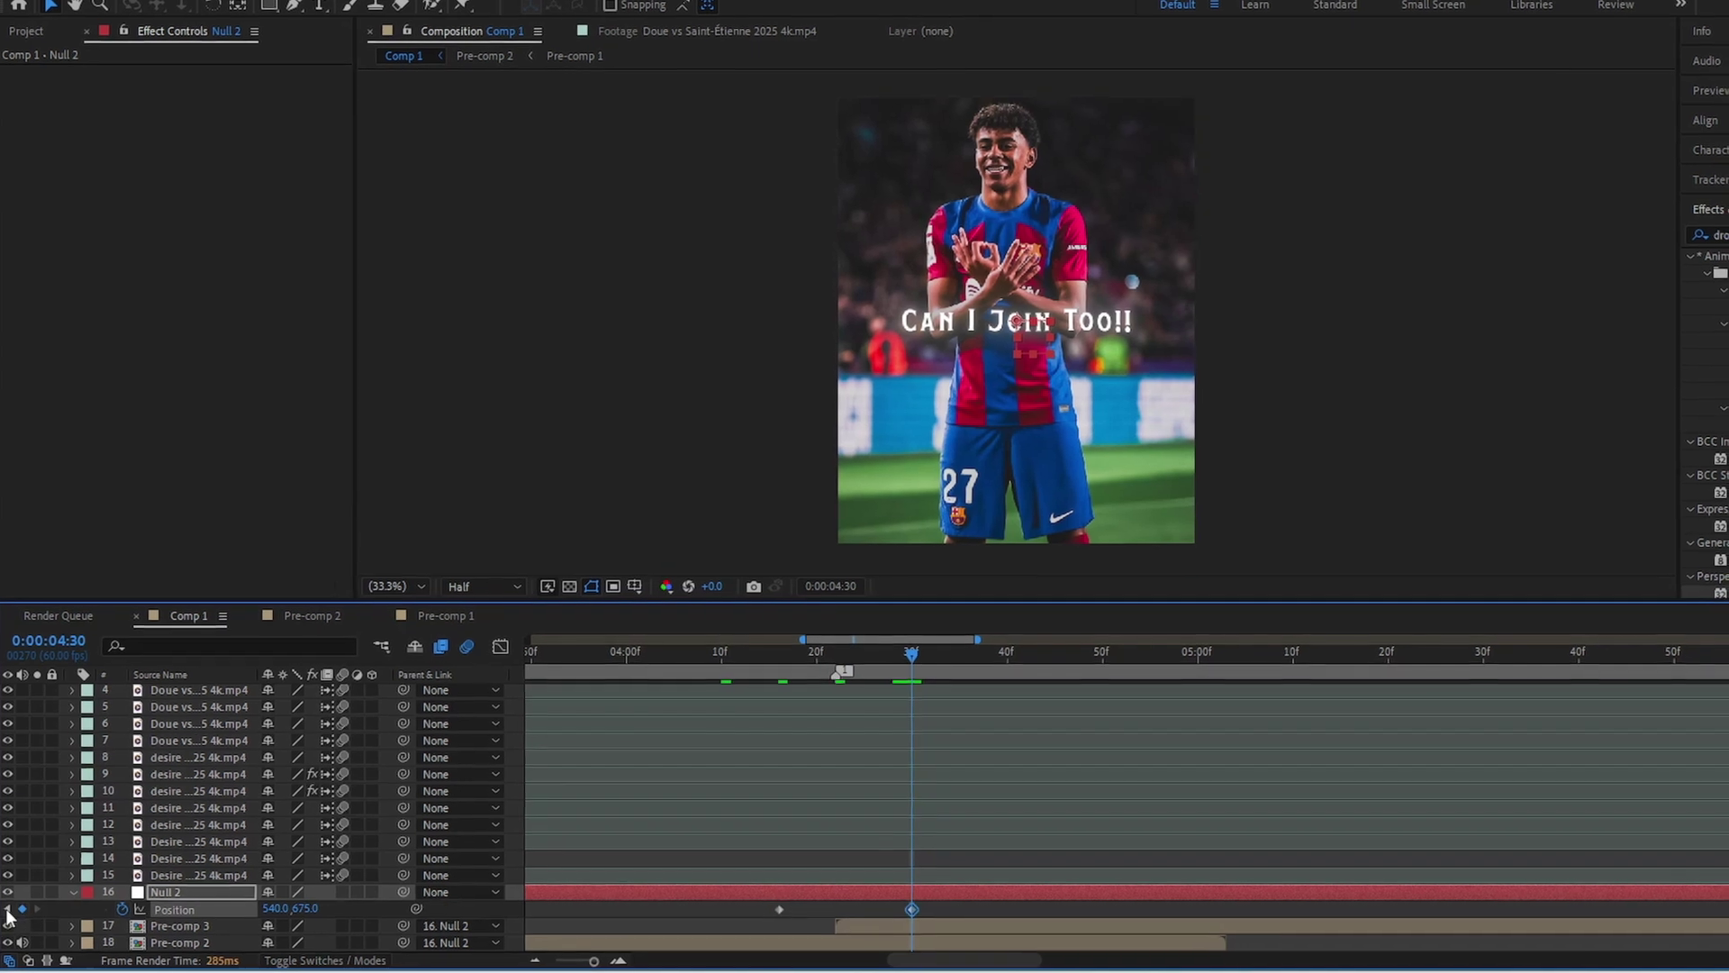
Step: Extend Pre-comp 3's start back to 0:00:04:16 and set its Position to 1081, 0, beside the frame
left_click(11, 911)
left_click_drag(277, 911, 77, 912)
left_click_drag(844, 927, 787, 923)
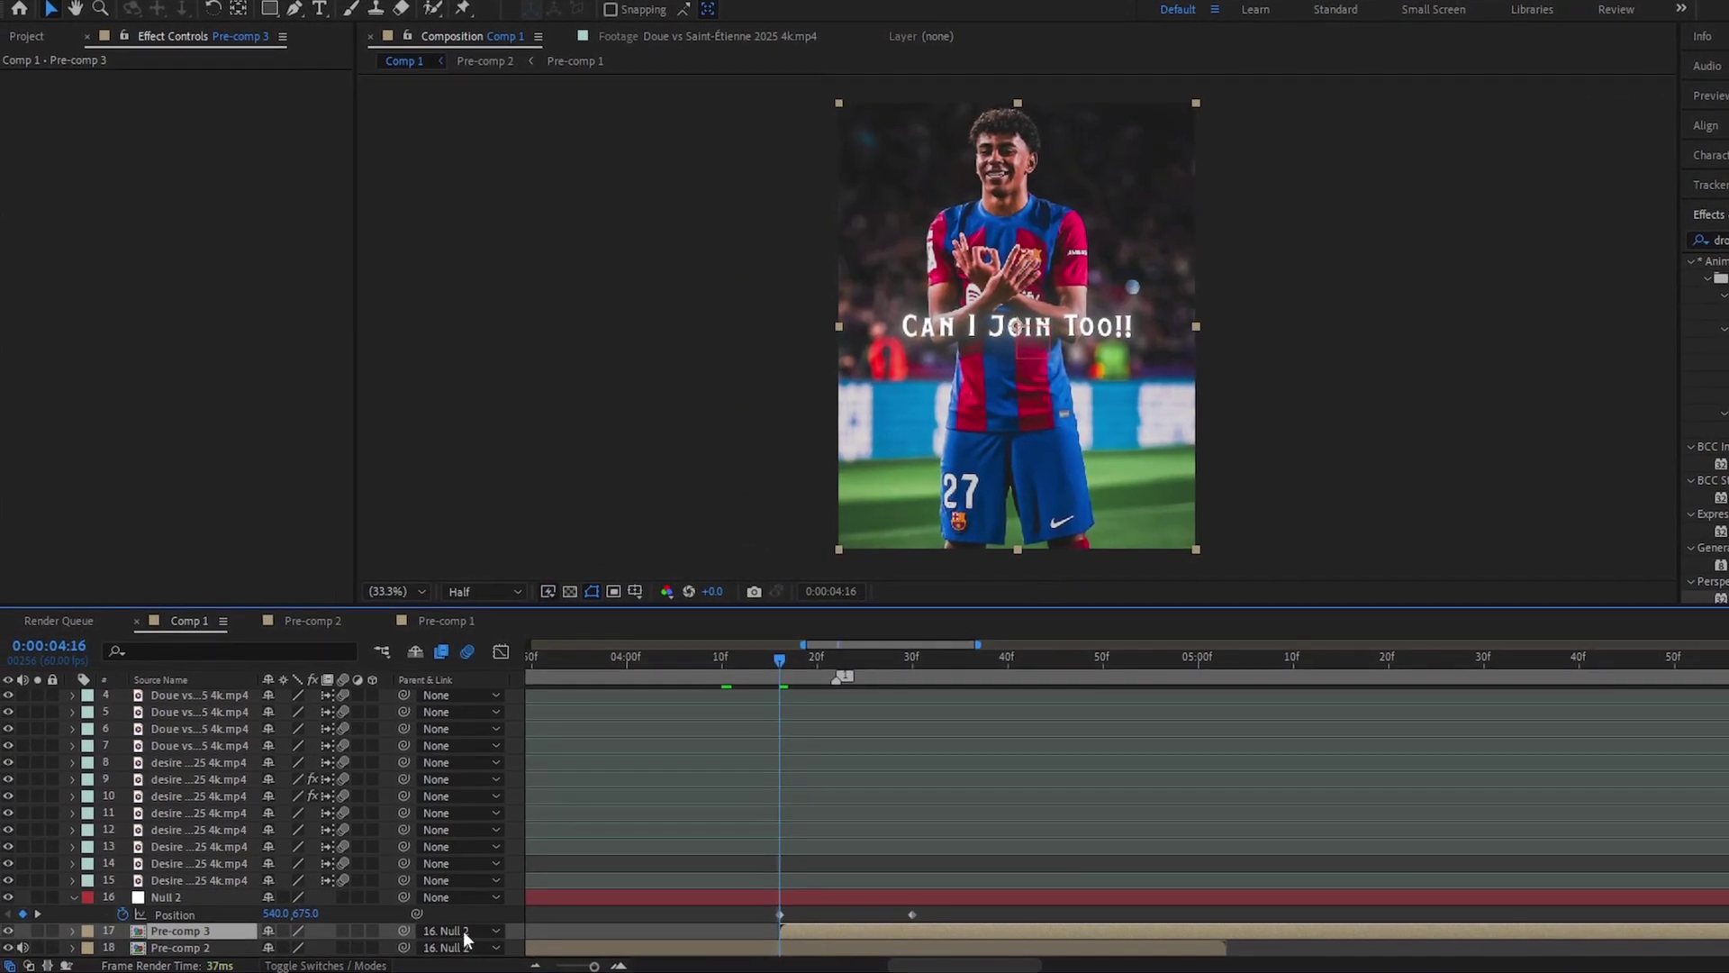
key("p")
left_click_drag(278, 950, 1319, 922)
Step: Move Null 2's second Position keyframe to 0:00:04:20, set its value to -541, 675, and preview the slide
left_click(783, 911)
left_click_drag(785, 660, 835, 669)
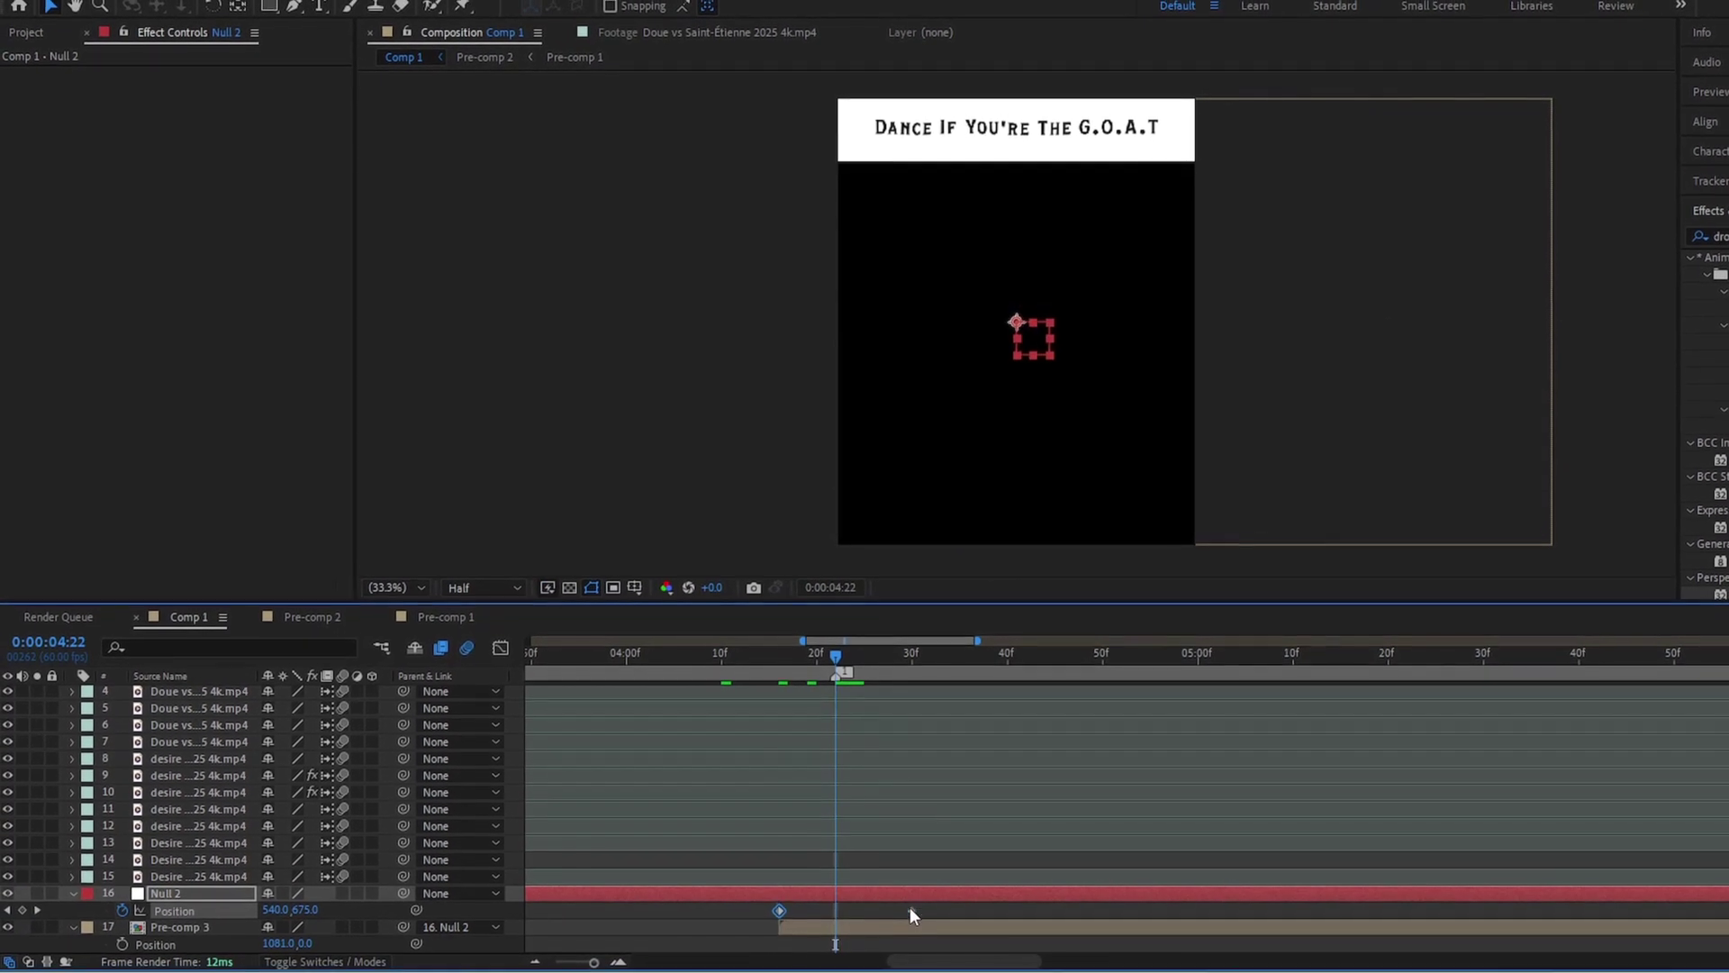
left_click_drag(911, 908, 815, 908)
left_click_drag(276, 907, 21, 909)
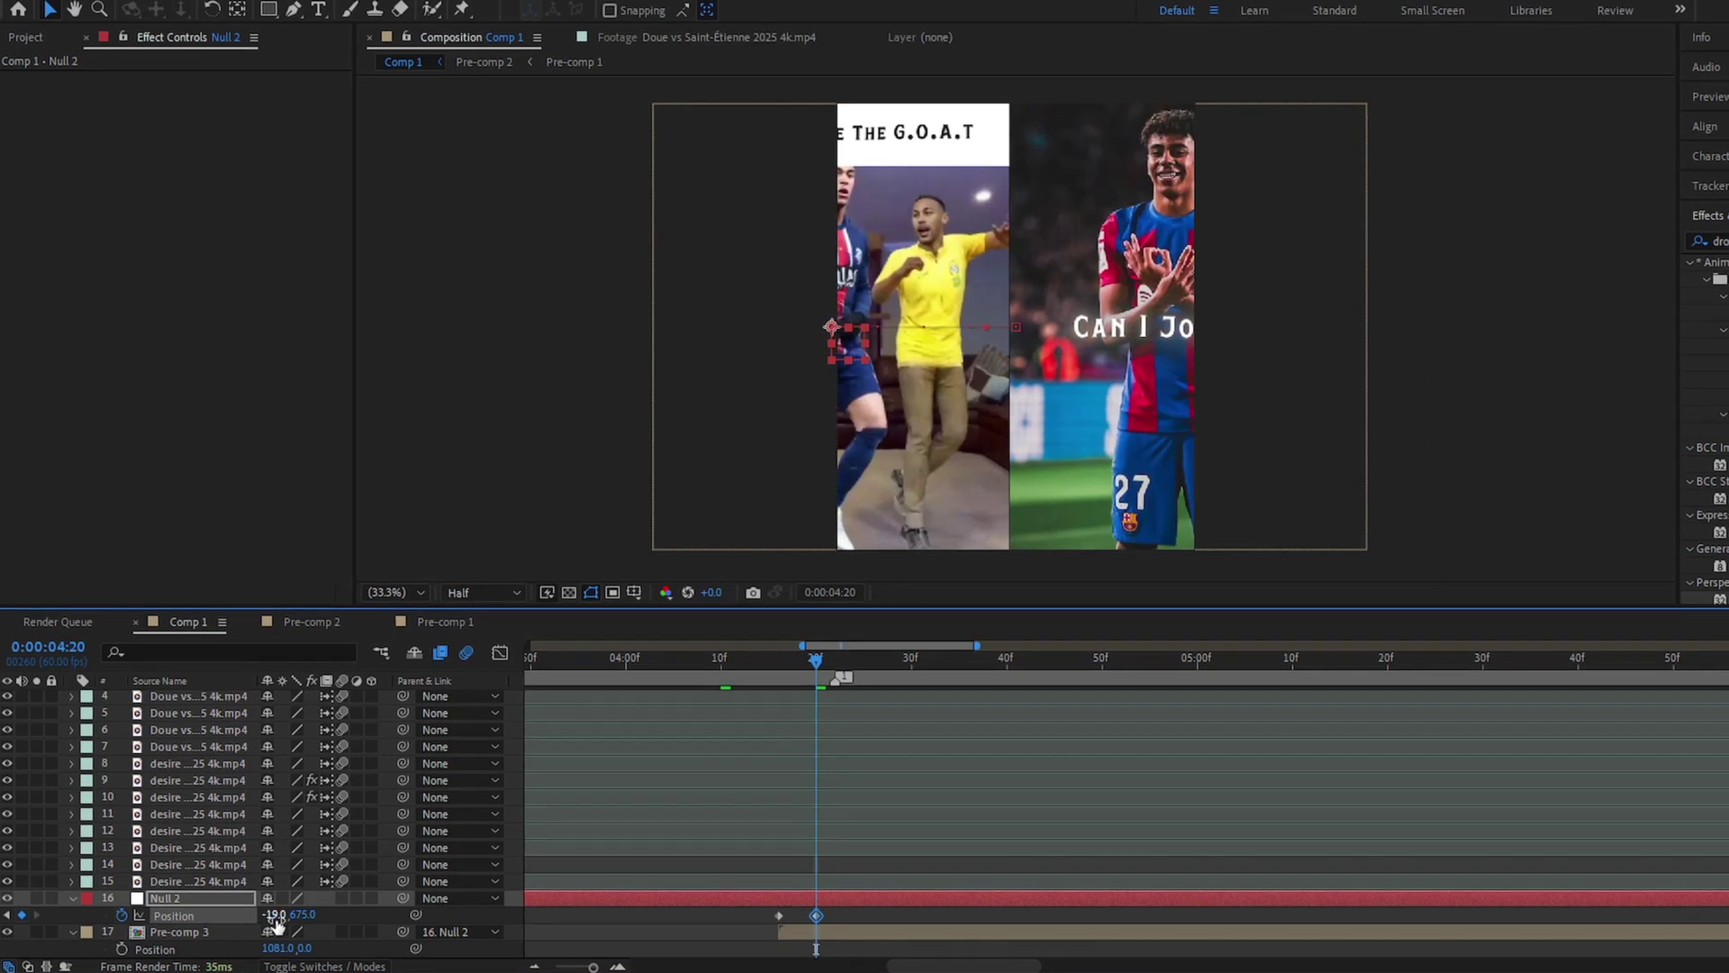
left_click_drag(270, 920, 234, 930)
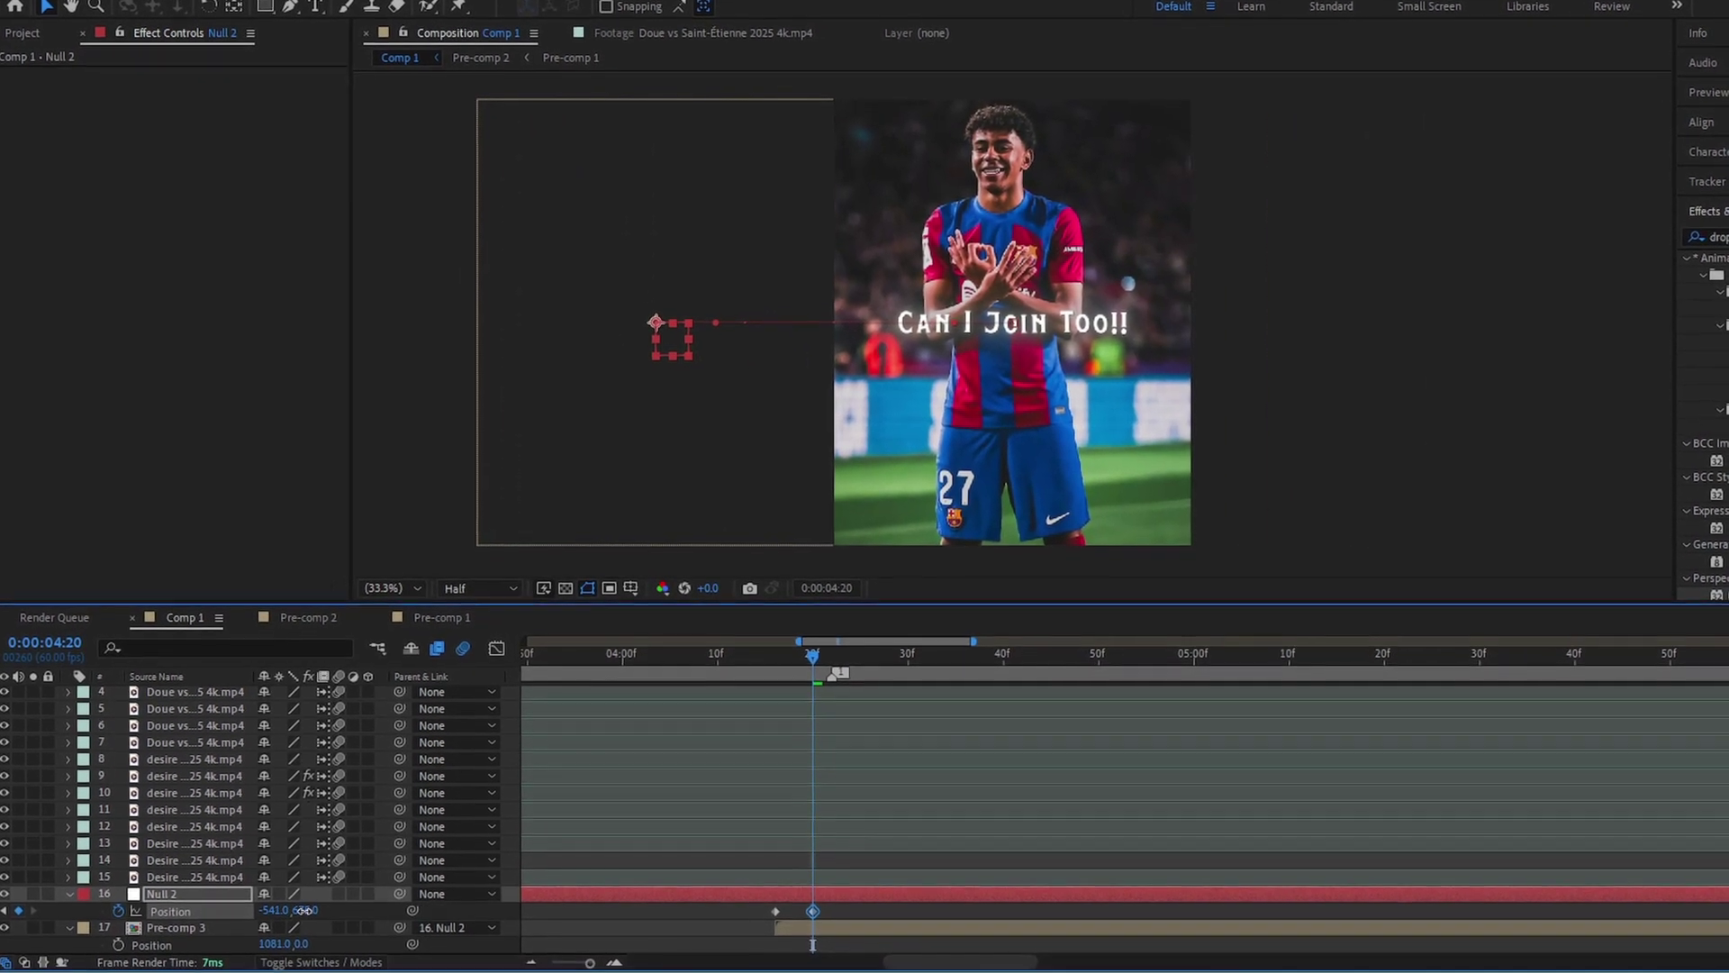
left_click(708, 669)
key("space")
key("space")
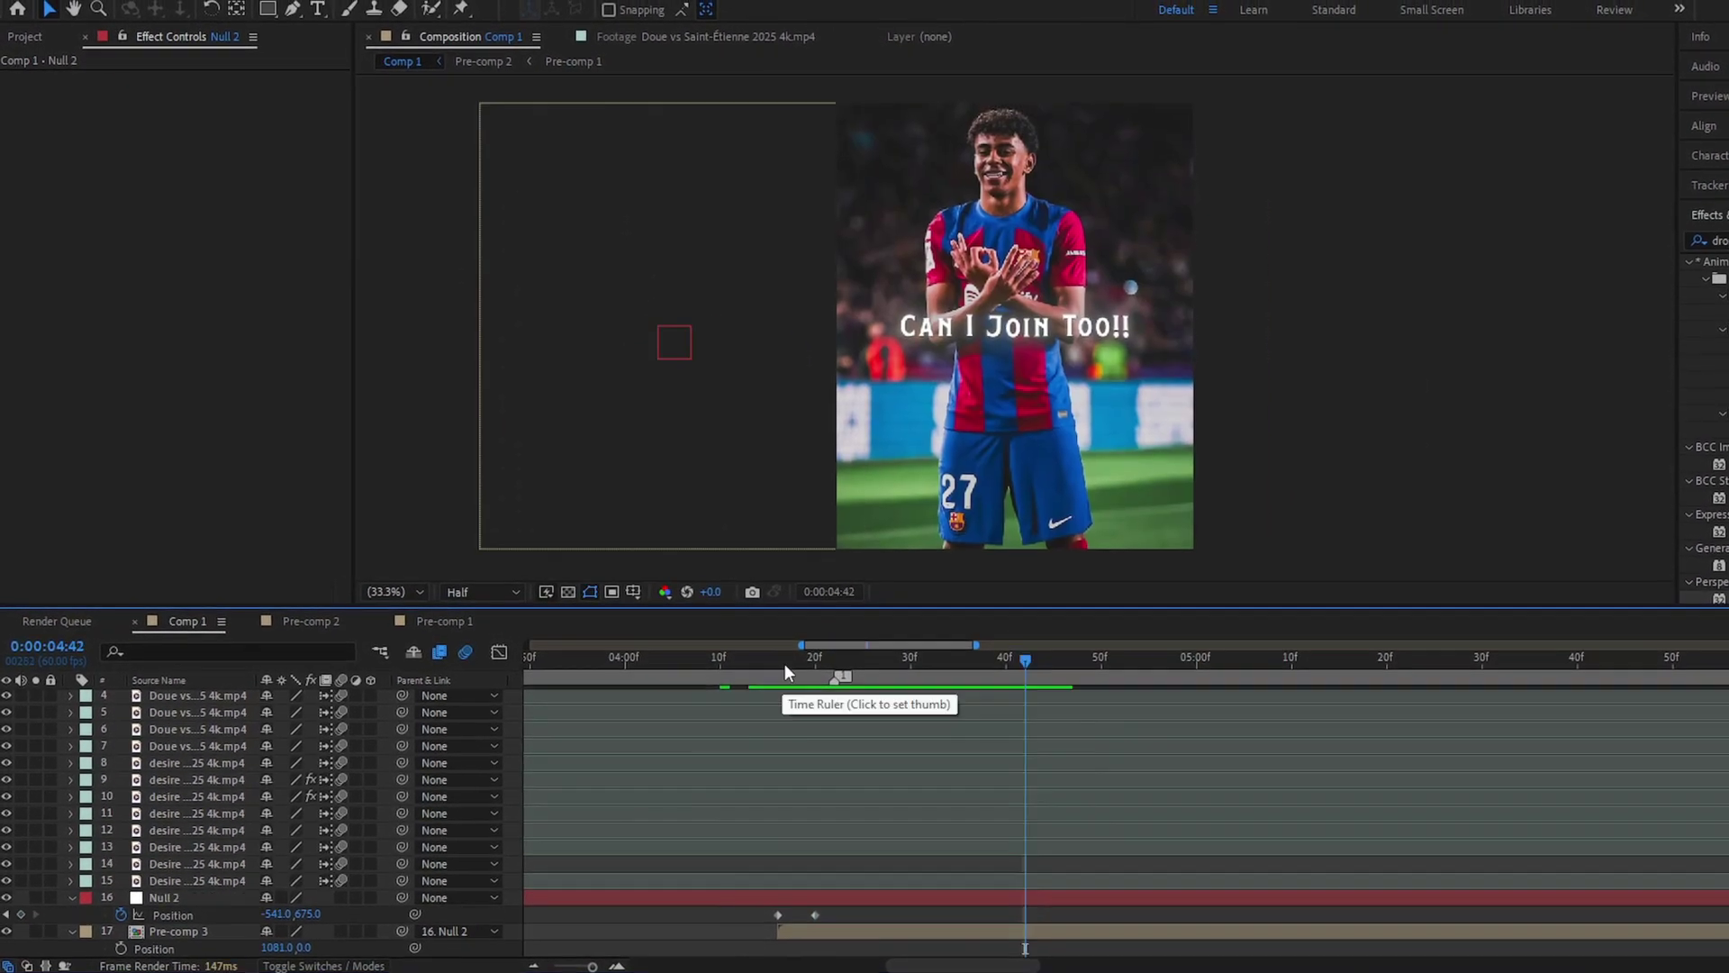
Step: Move Null 2's first Position keyframe and Pre-comp 3's start to 0:00:04:01, and play back the slower slide
left_click_drag(780, 916, 637, 916)
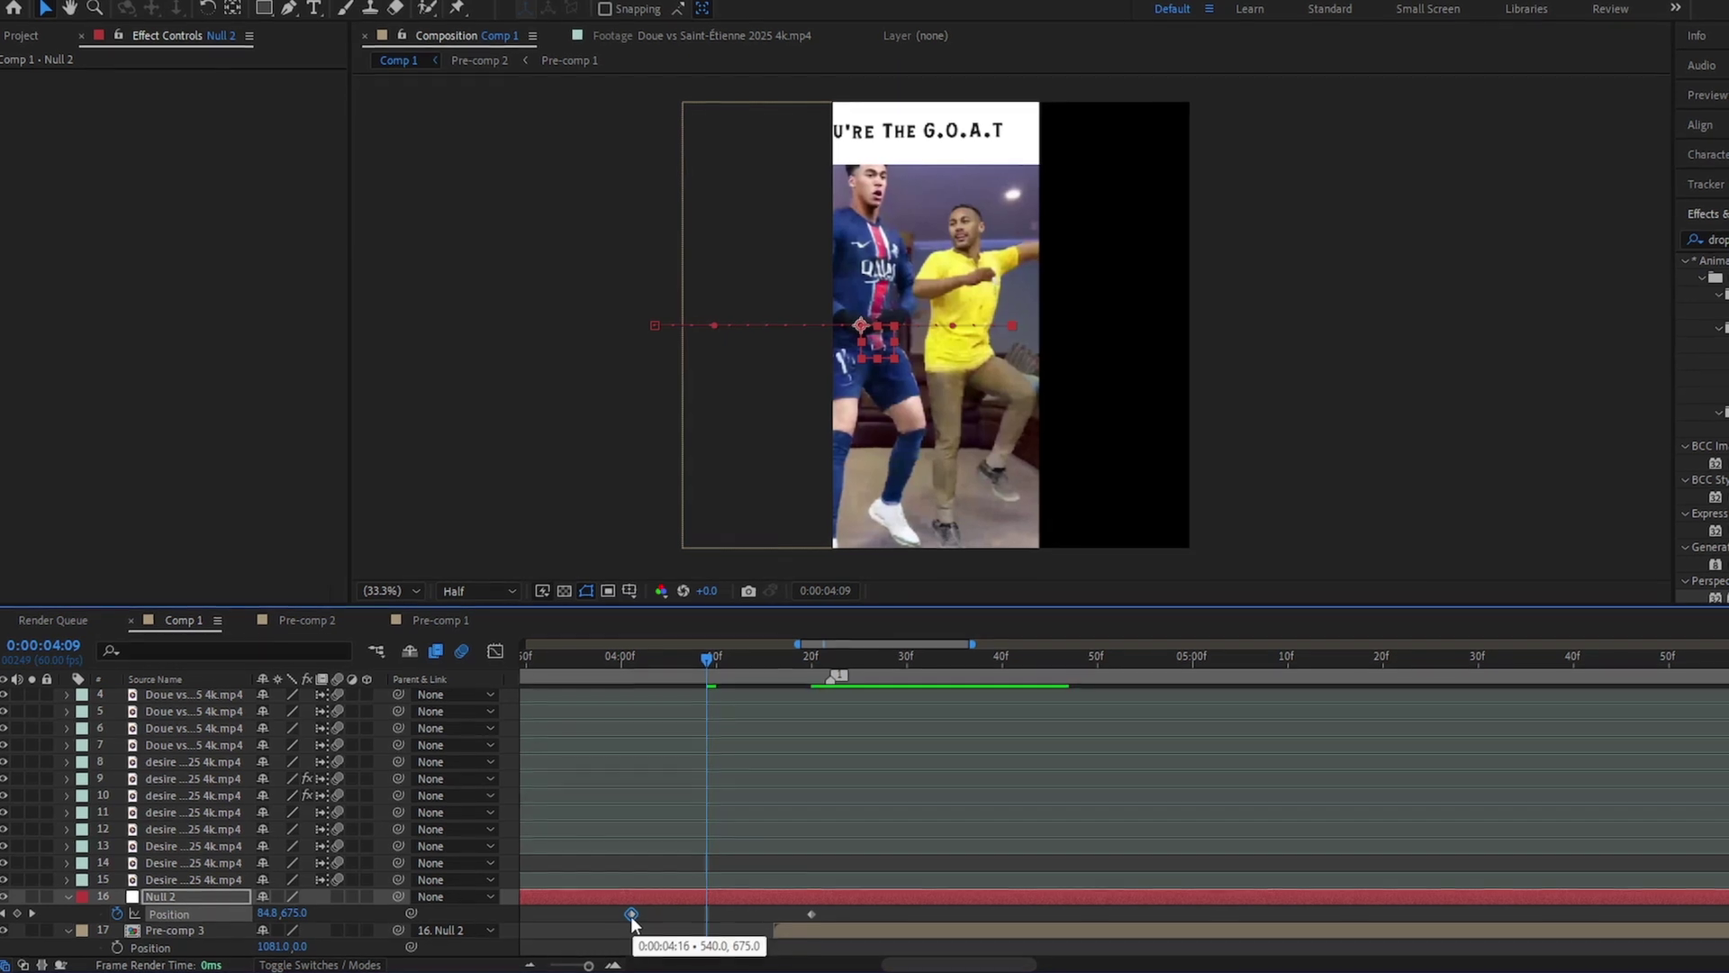
left_click(632, 663)
key("space")
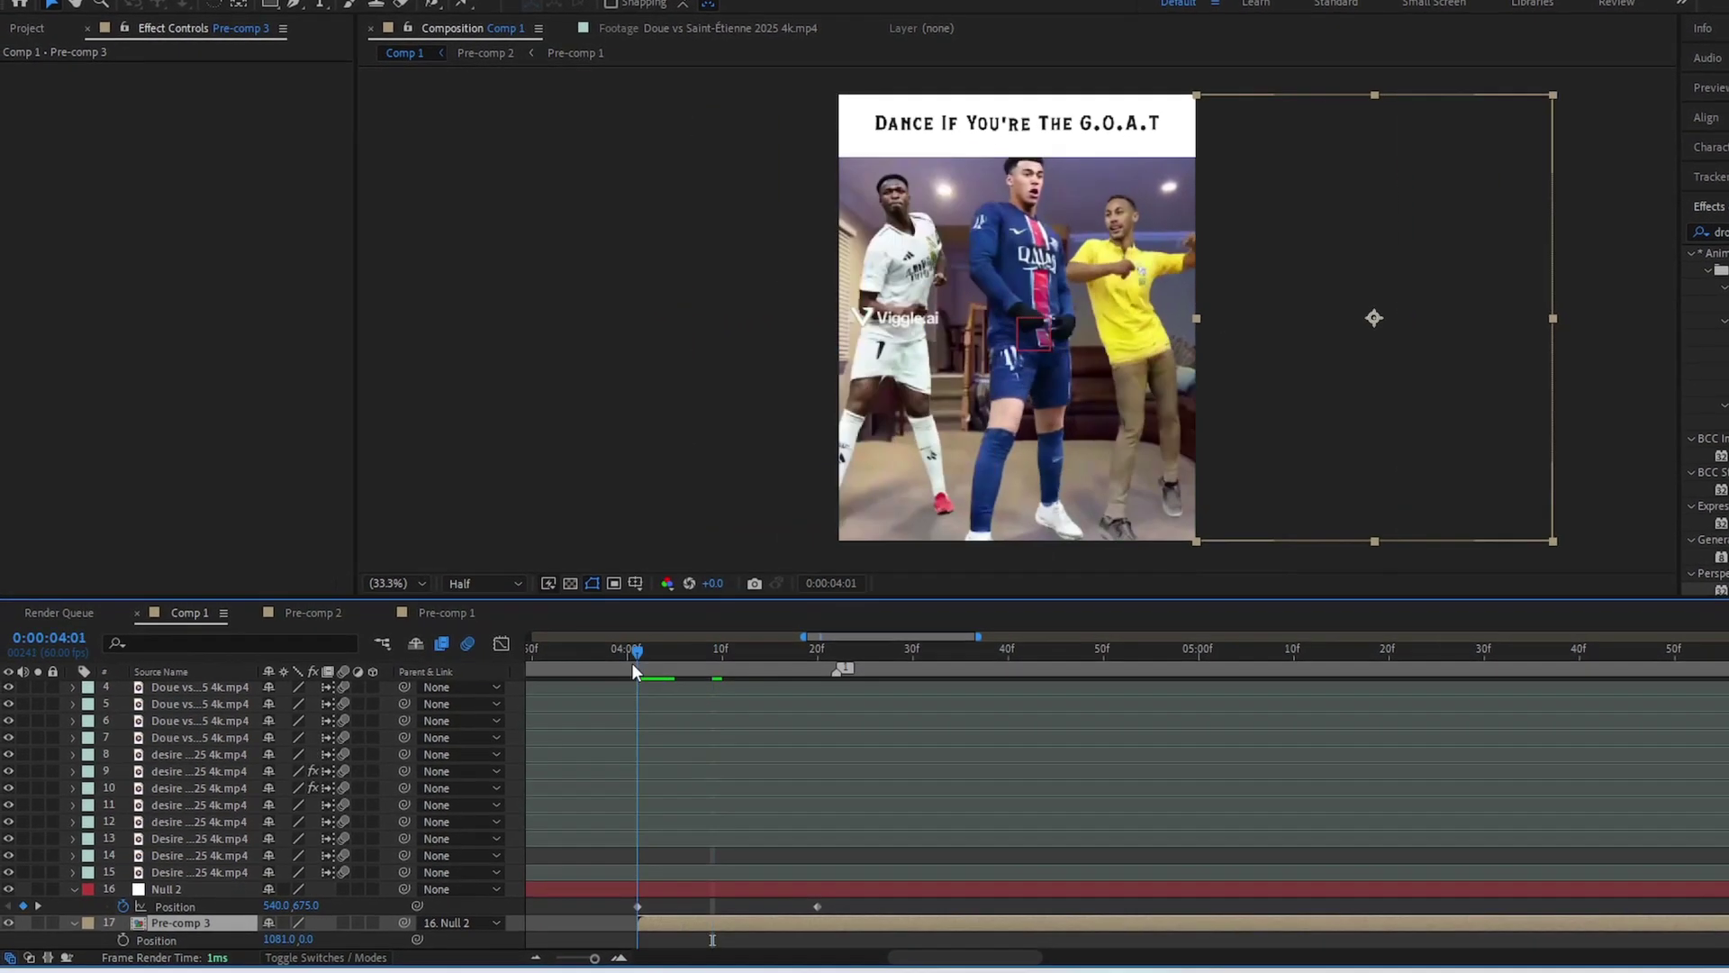
key("space")
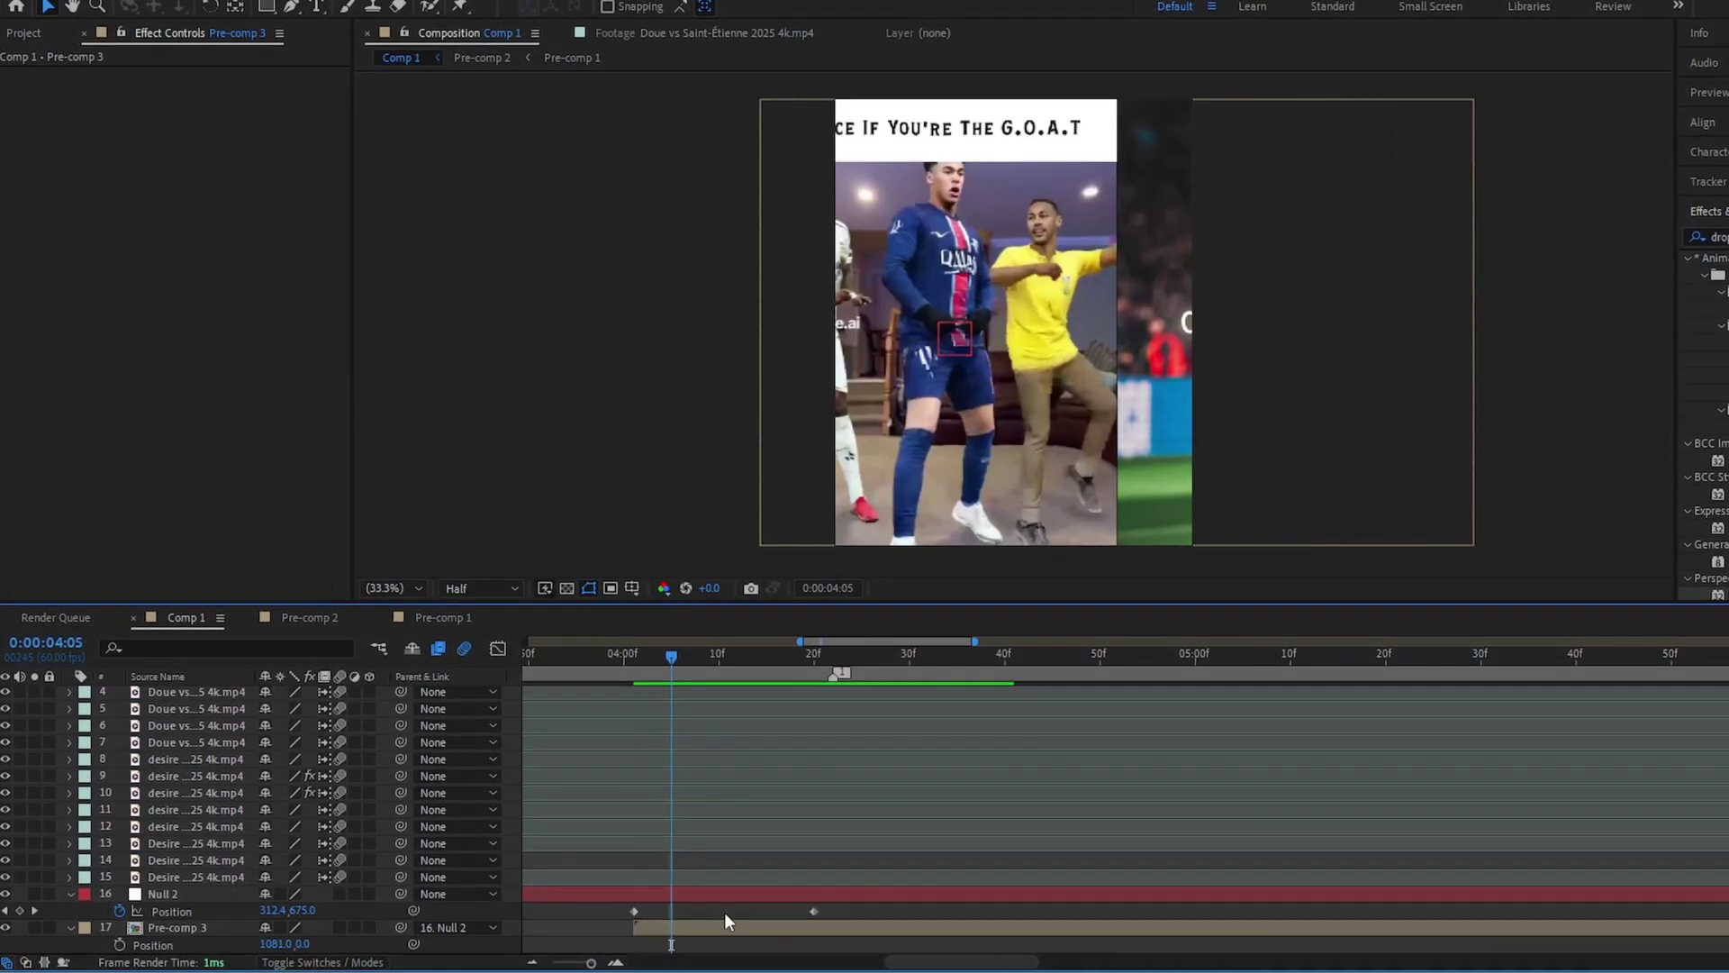
Step: Apply Easy Ease to both Null 2 Position keyframes and lengthen the last keyframe's incoming influence in the speed graph
left_click_drag(840, 904, 619, 917)
key("F9")
left_click(497, 648)
left_click(1001, 948)
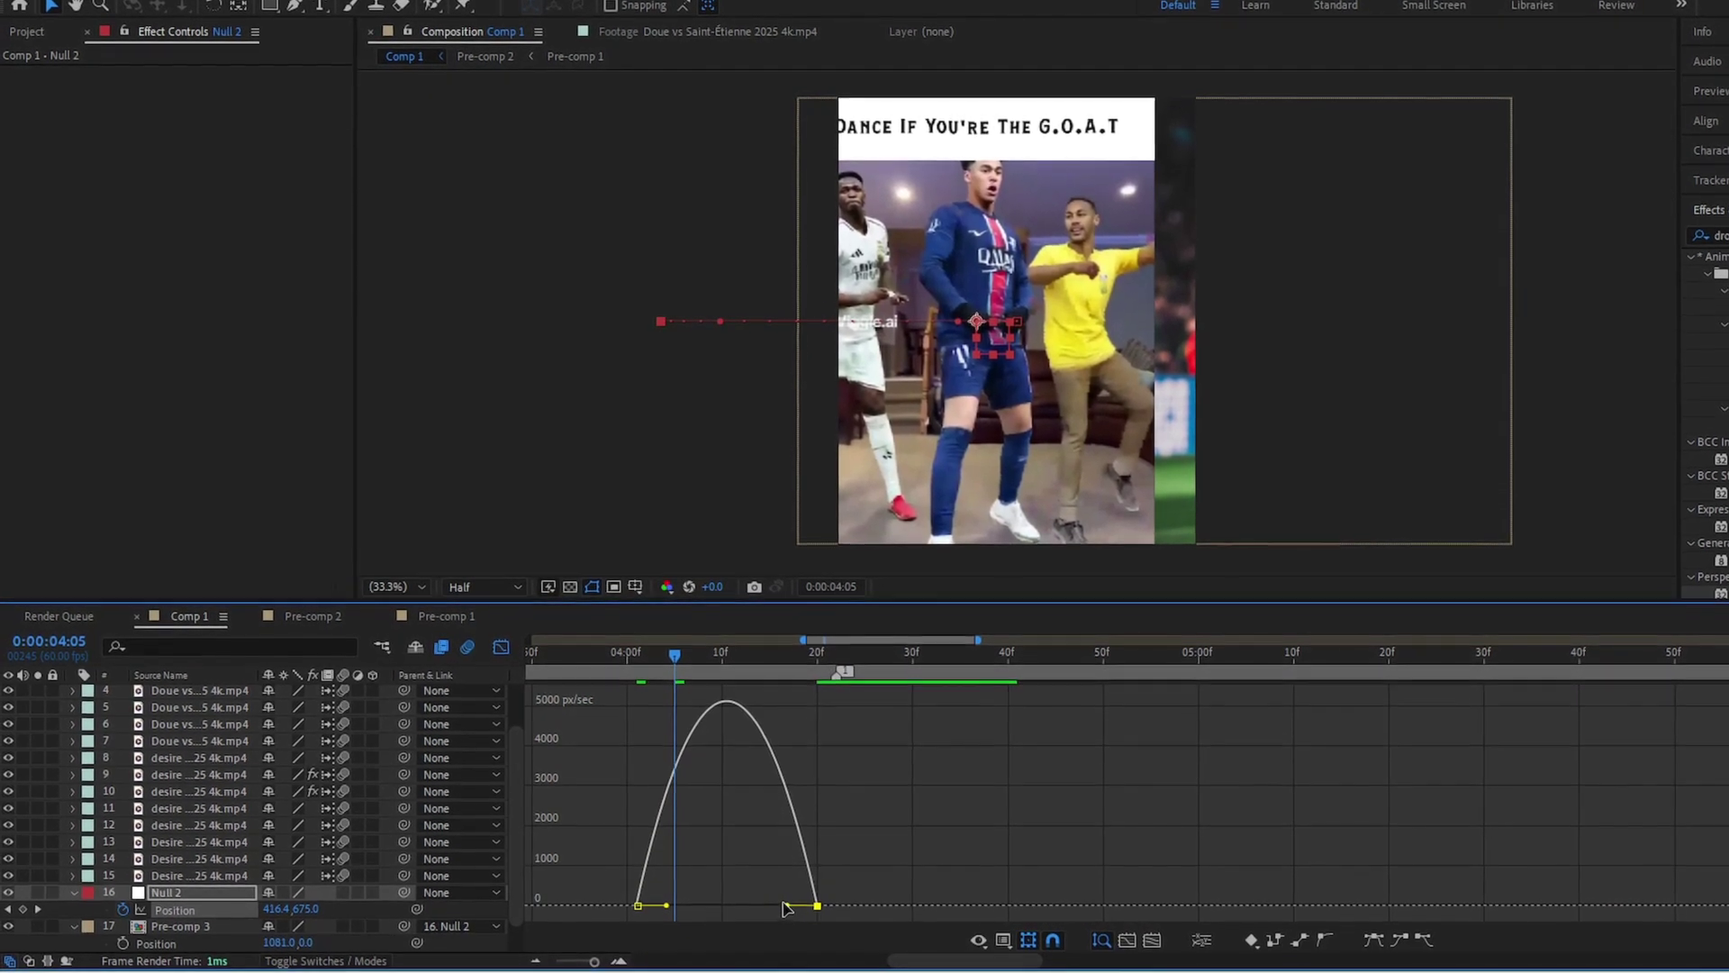
left_click_drag(783, 906, 727, 905)
left_click(495, 656)
Step: Move the slide's first keyframe and Pre-comp 3's start back to about 0:00:03:51 and preview the transition
left_click(613, 662)
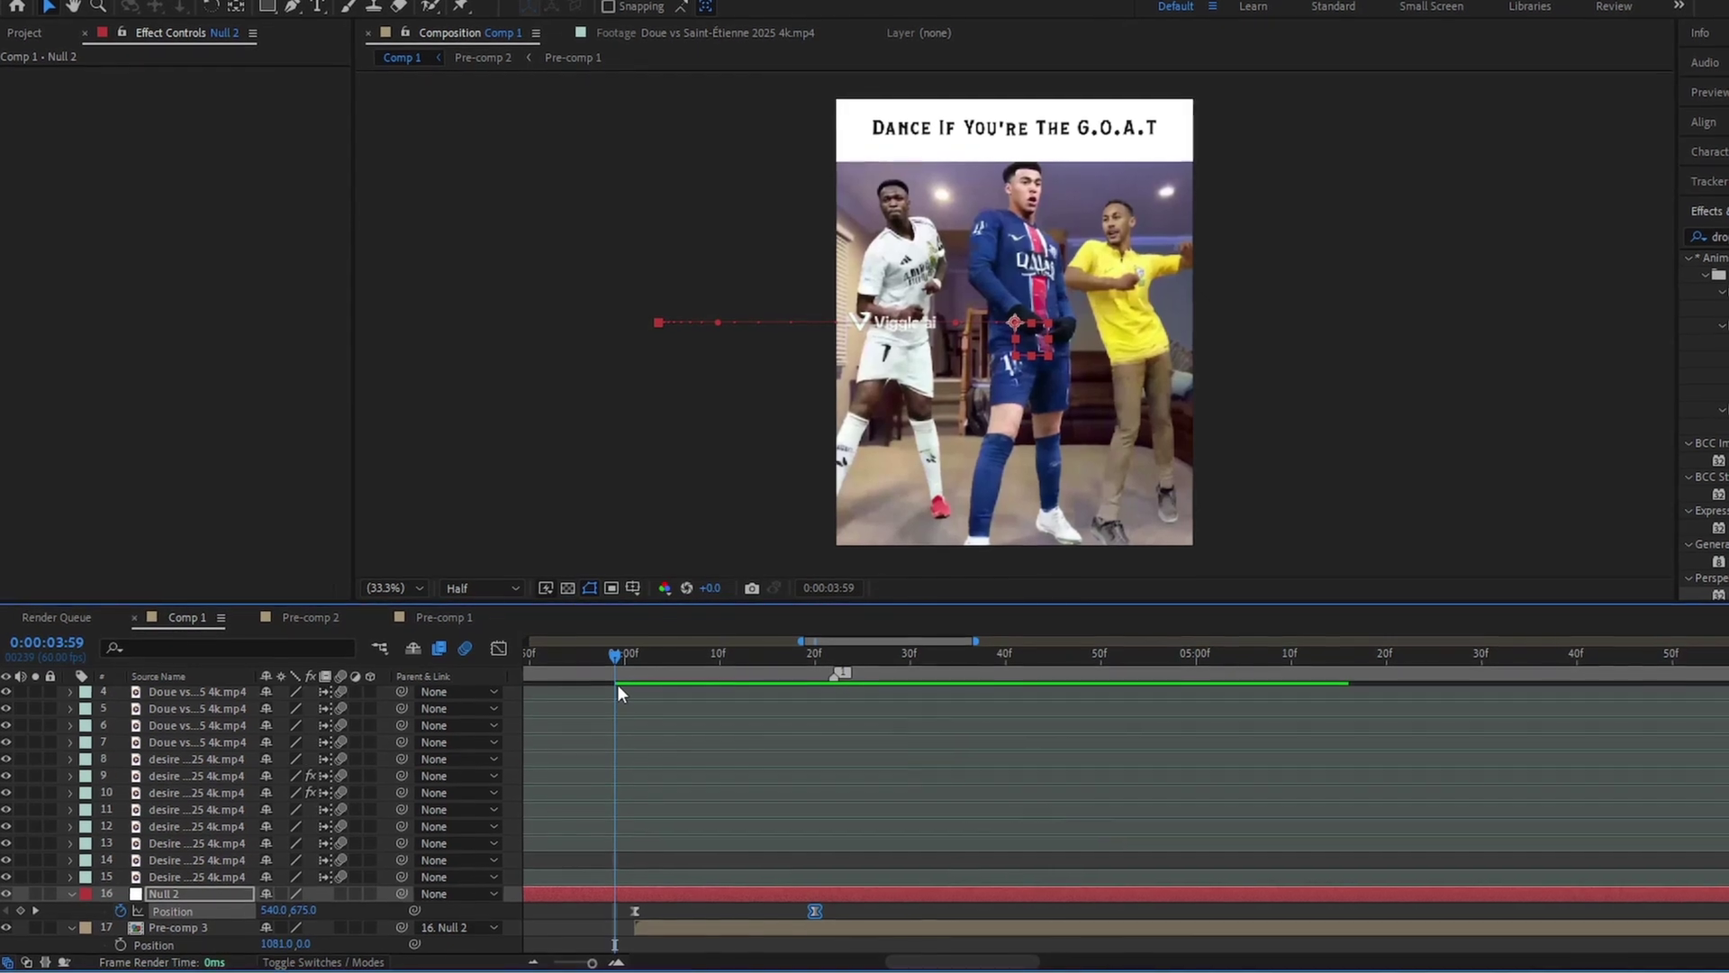
key("minus")
key("minus")
left_click_drag(609, 667, 584, 666)
key("space")
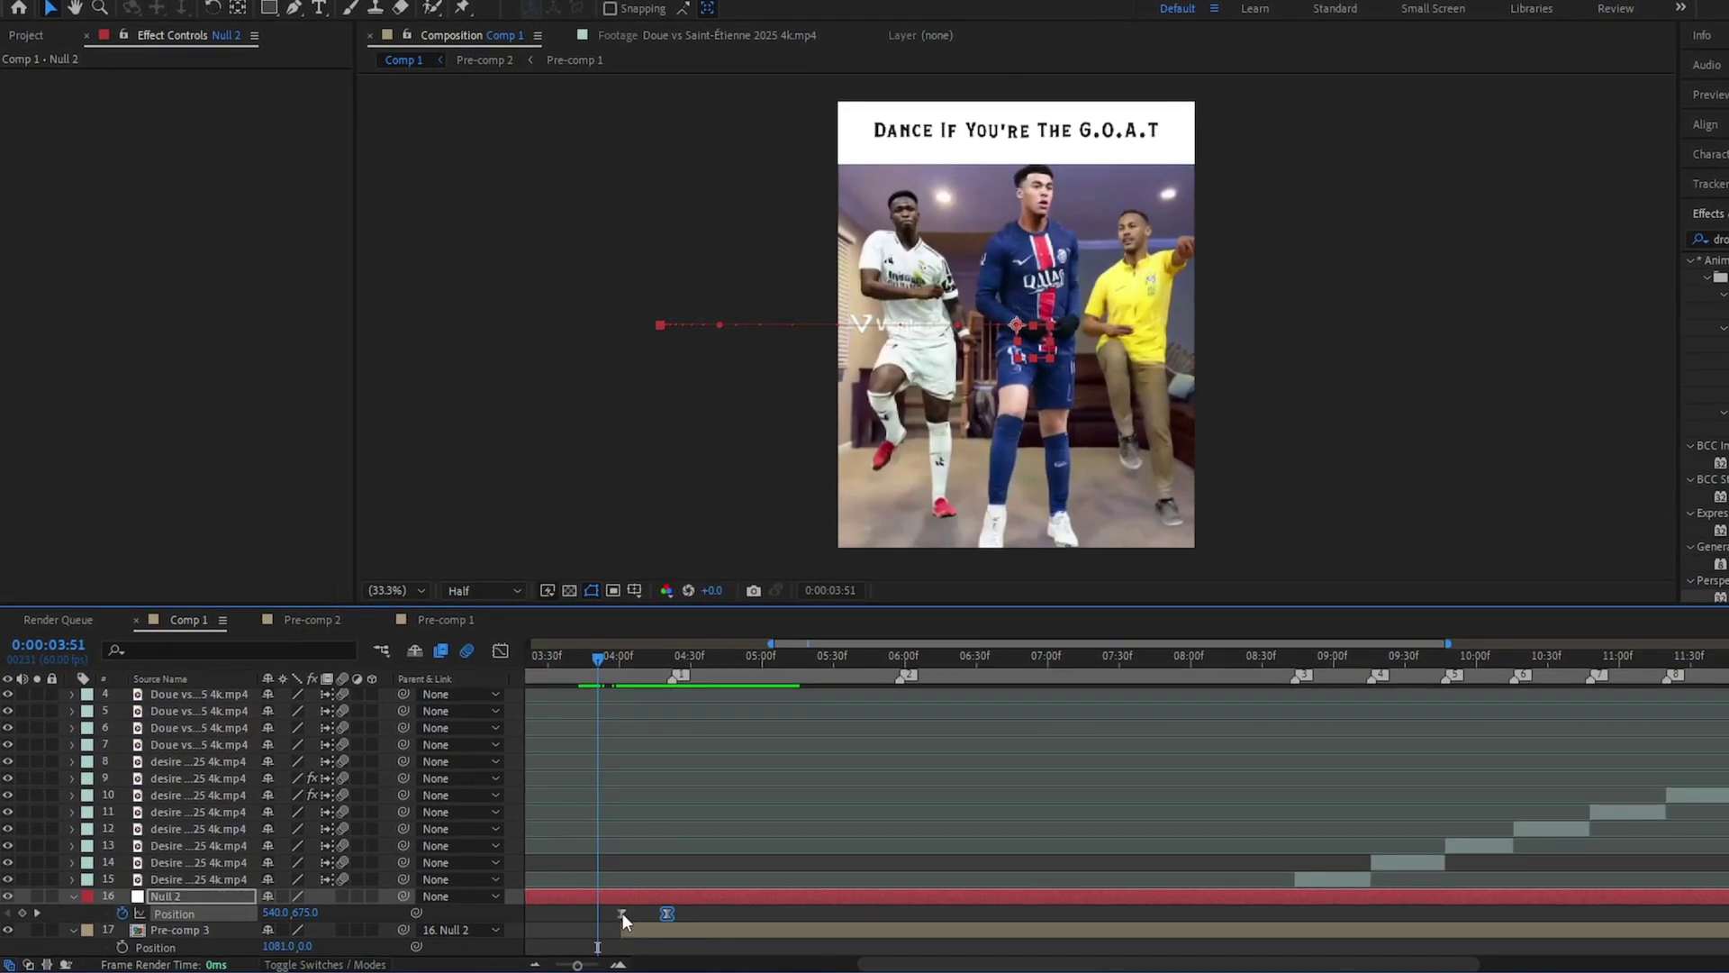
mouse_move(624, 913)
left_mouse_down()
mouse_move(600, 913)
mouse_move(616, 928)
left_mouse_up()
key("space")
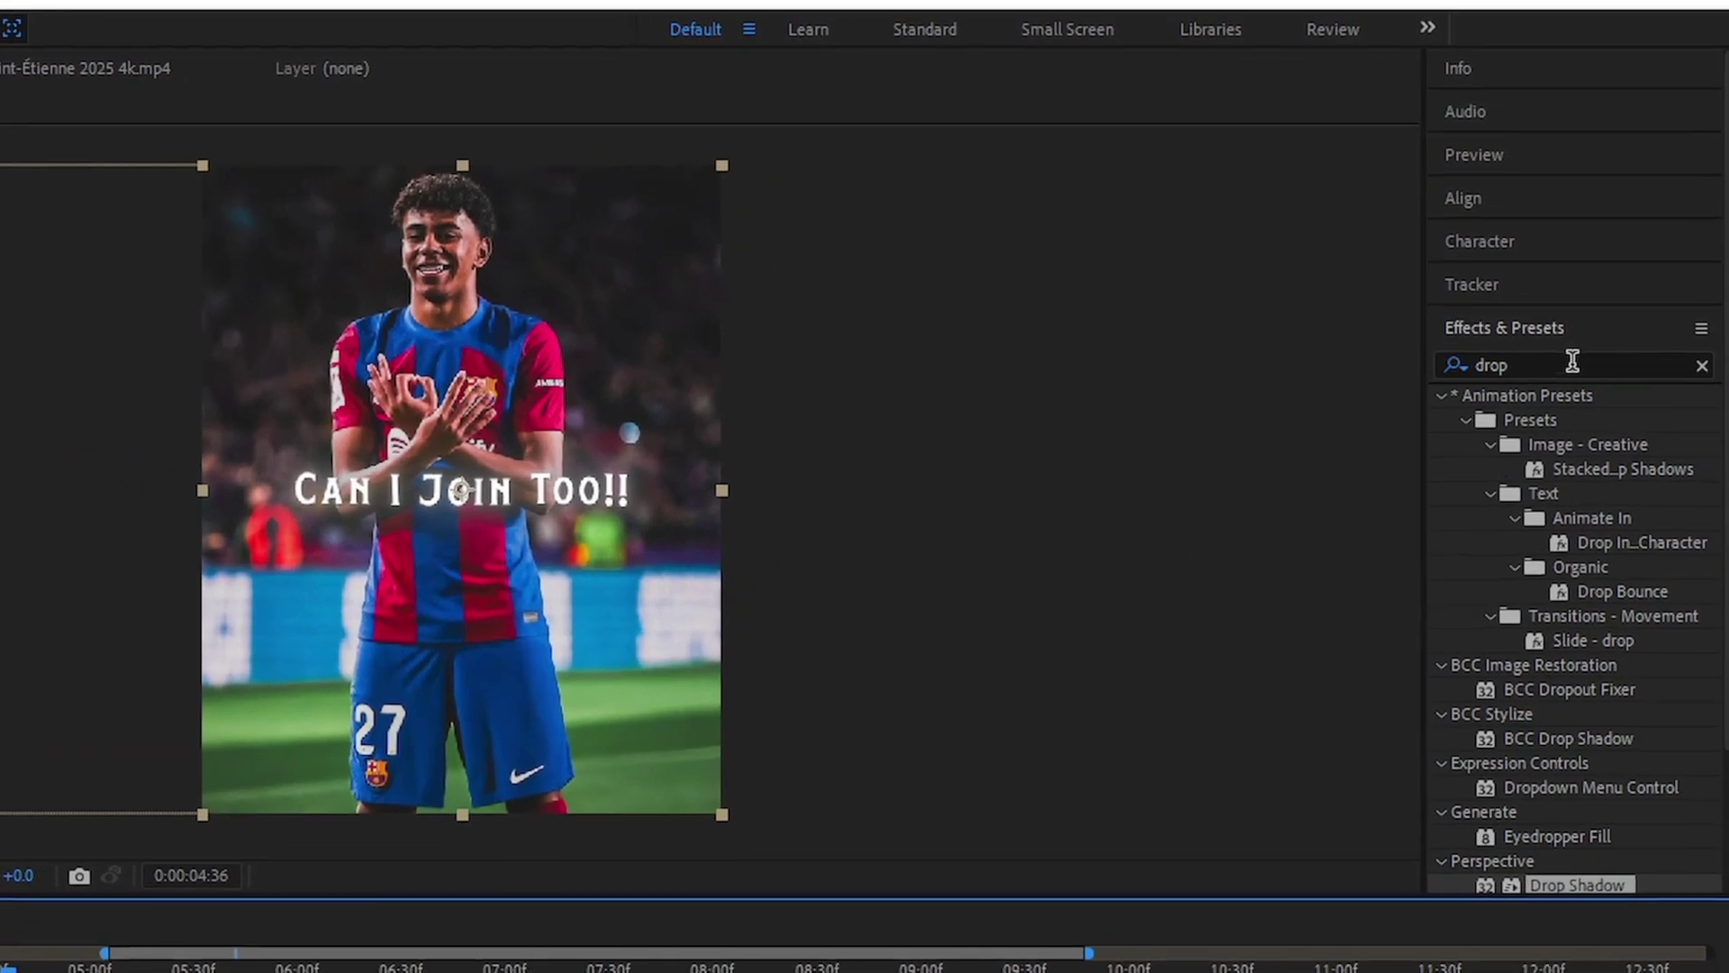
Step: Apply the Wiggle - position preset to Pre-comp 3 with Wiggle Amount 10 and Wiggle Speed 0.8
double_click(1654, 317)
type("wigg")
left_click_drag(1603, 490, 1085, 710)
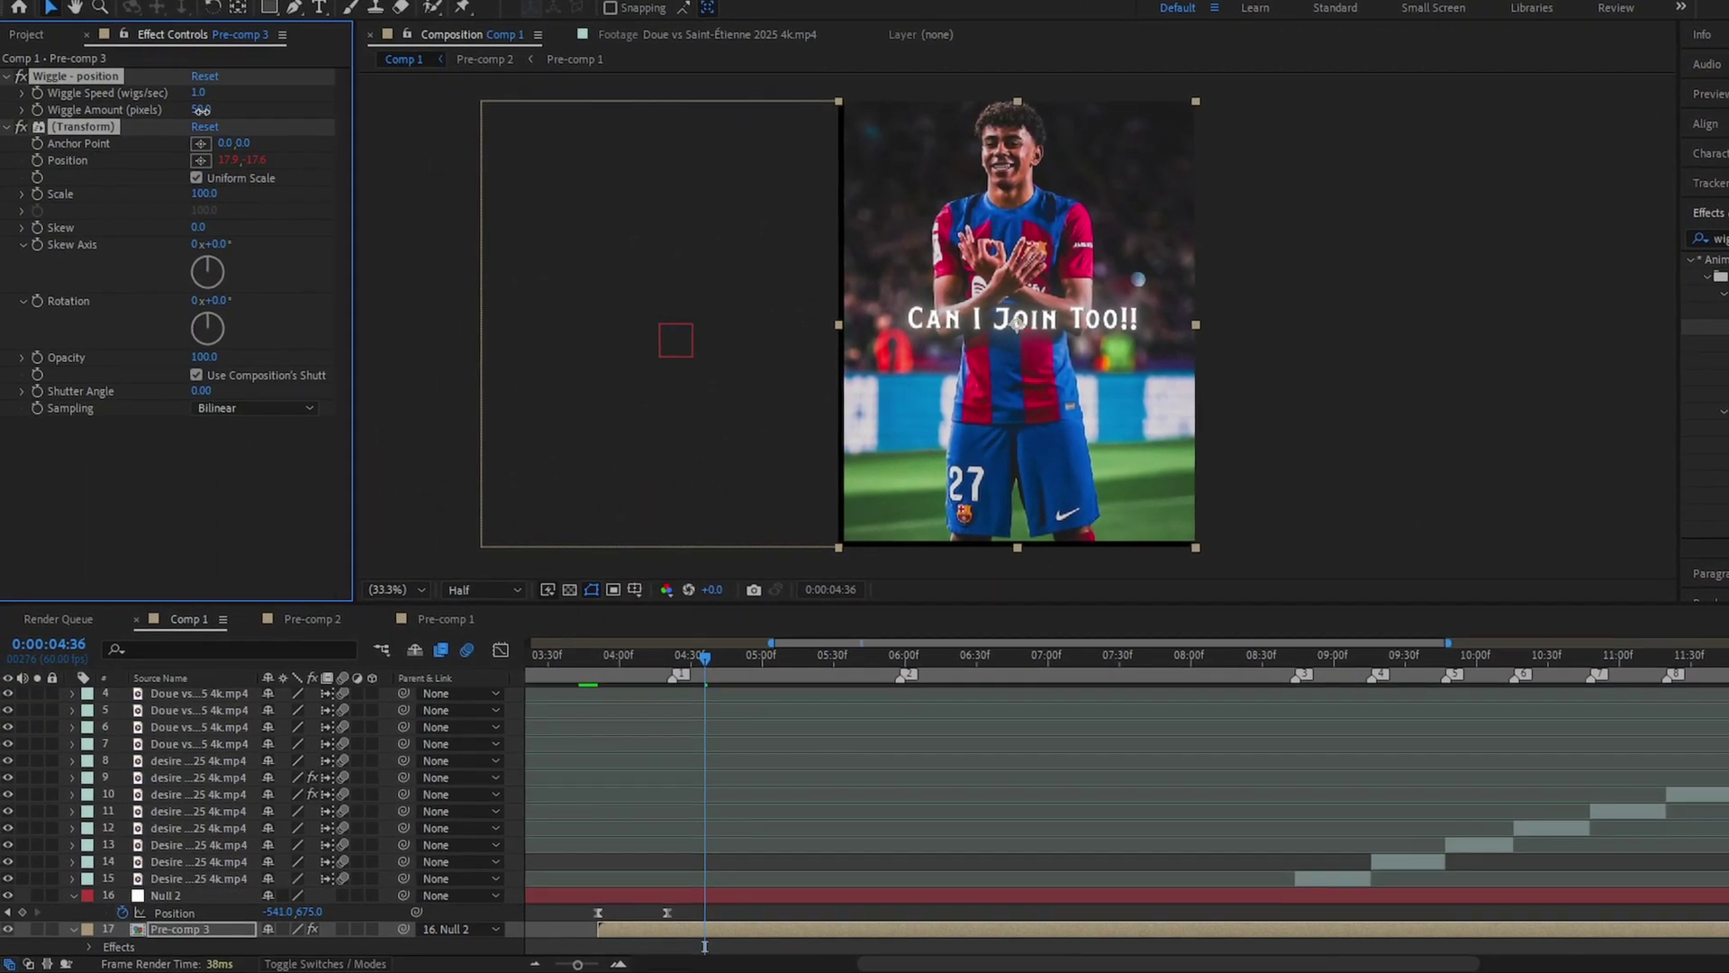
left_click(198, 93)
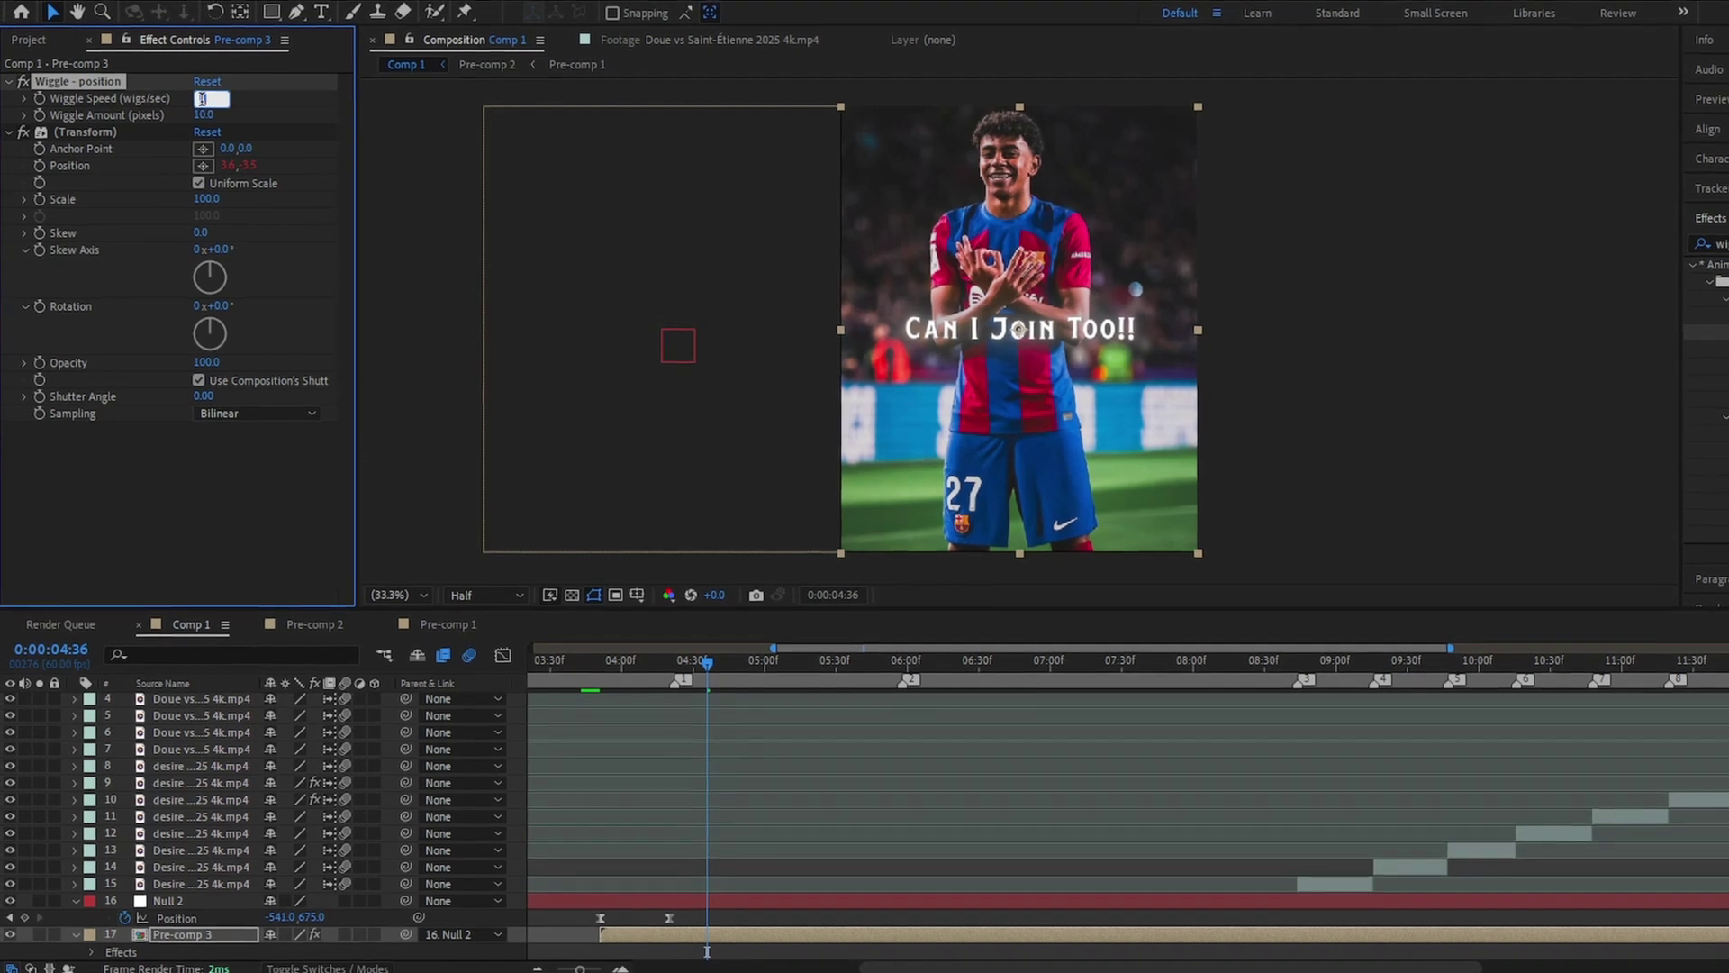
type("0.8")
key("Return")
left_click(1710, 237)
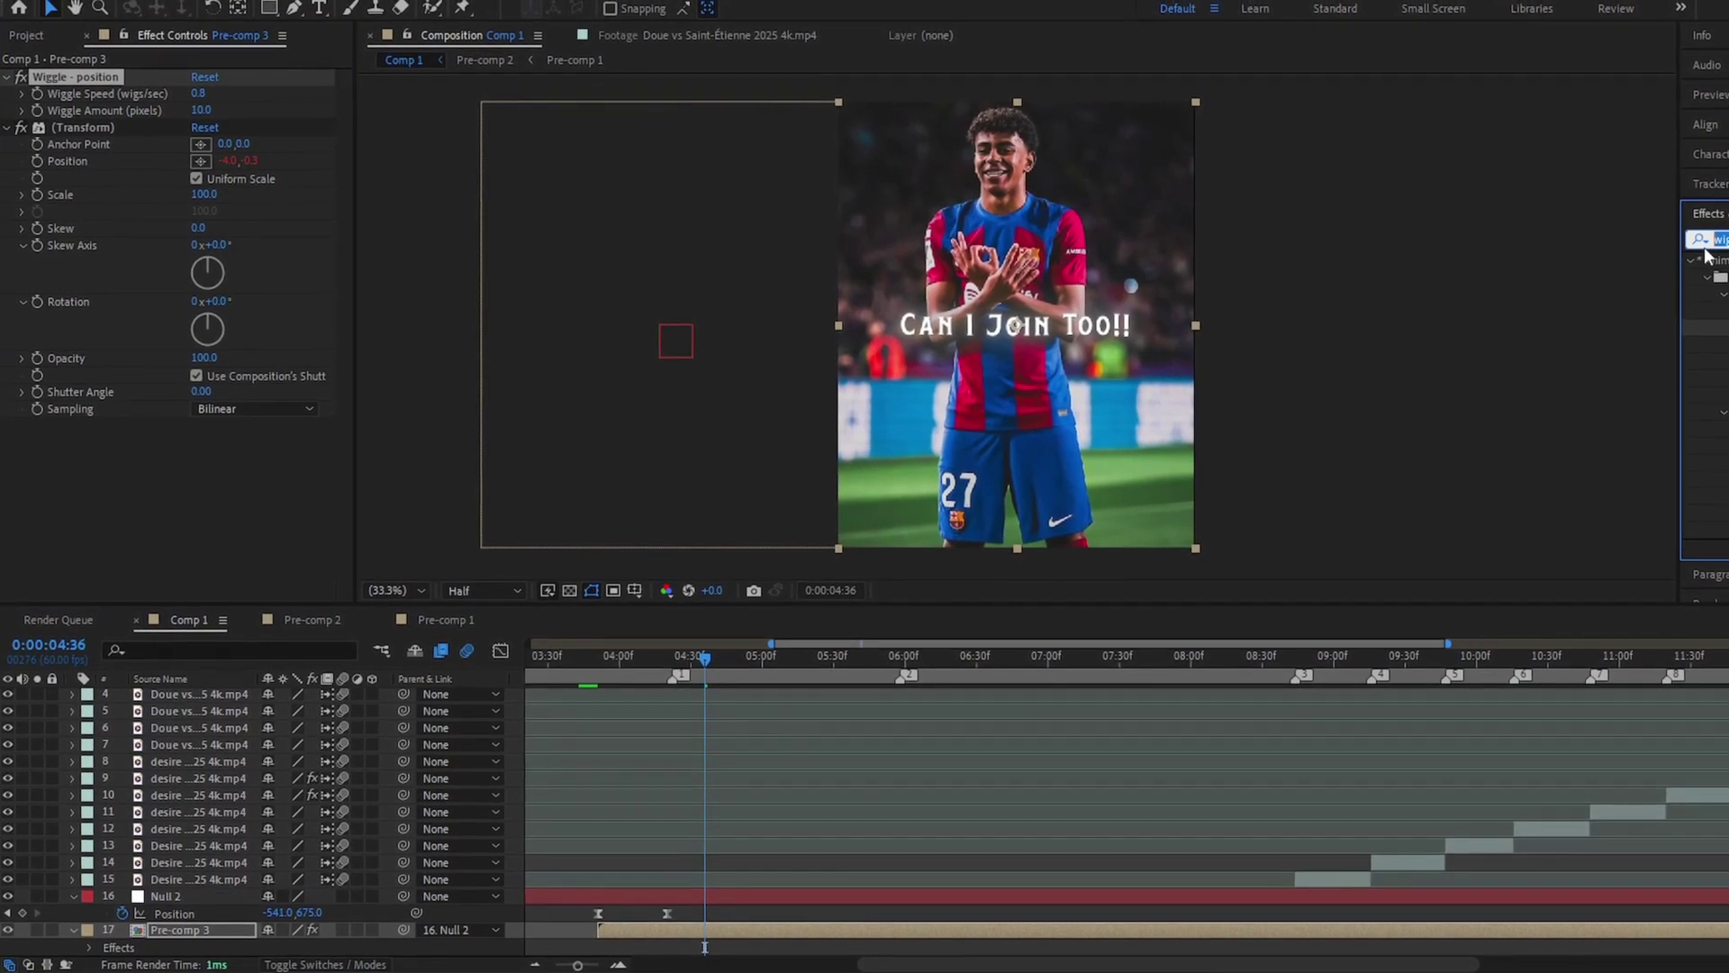
Step: Set Pre-comp 3's Scale to 102% and play back the wiggling photo up to the second beat marker
left_click(754, 922)
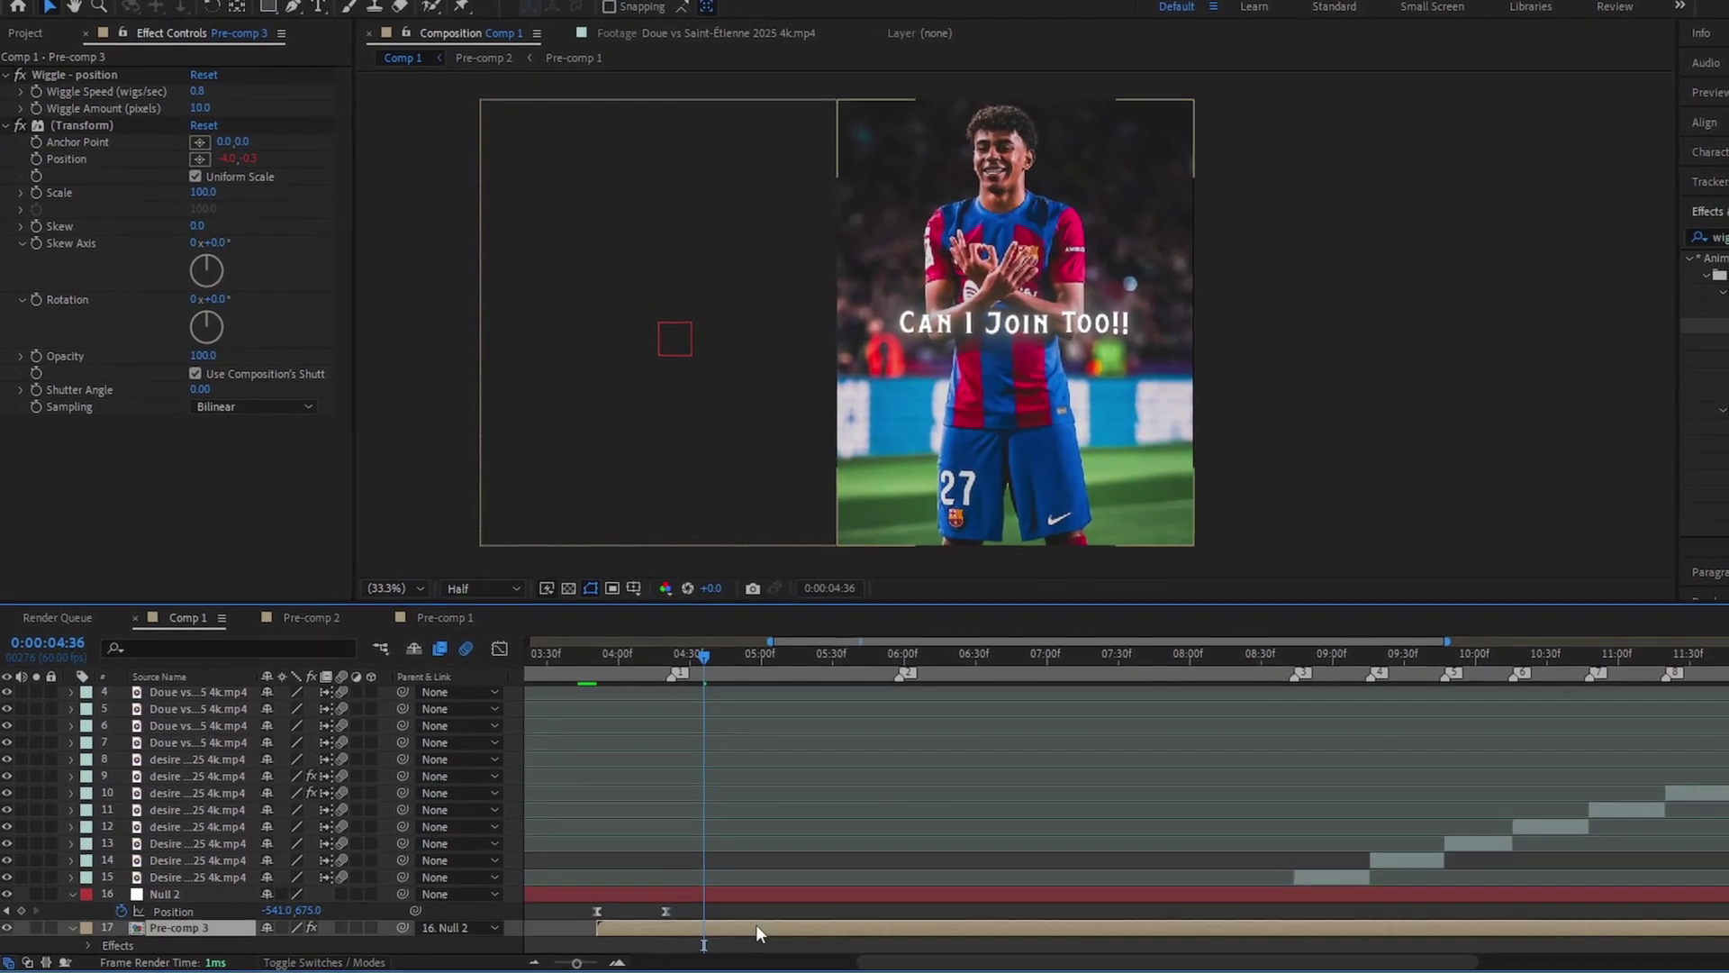
key("s")
left_click(327, 948)
type("105")
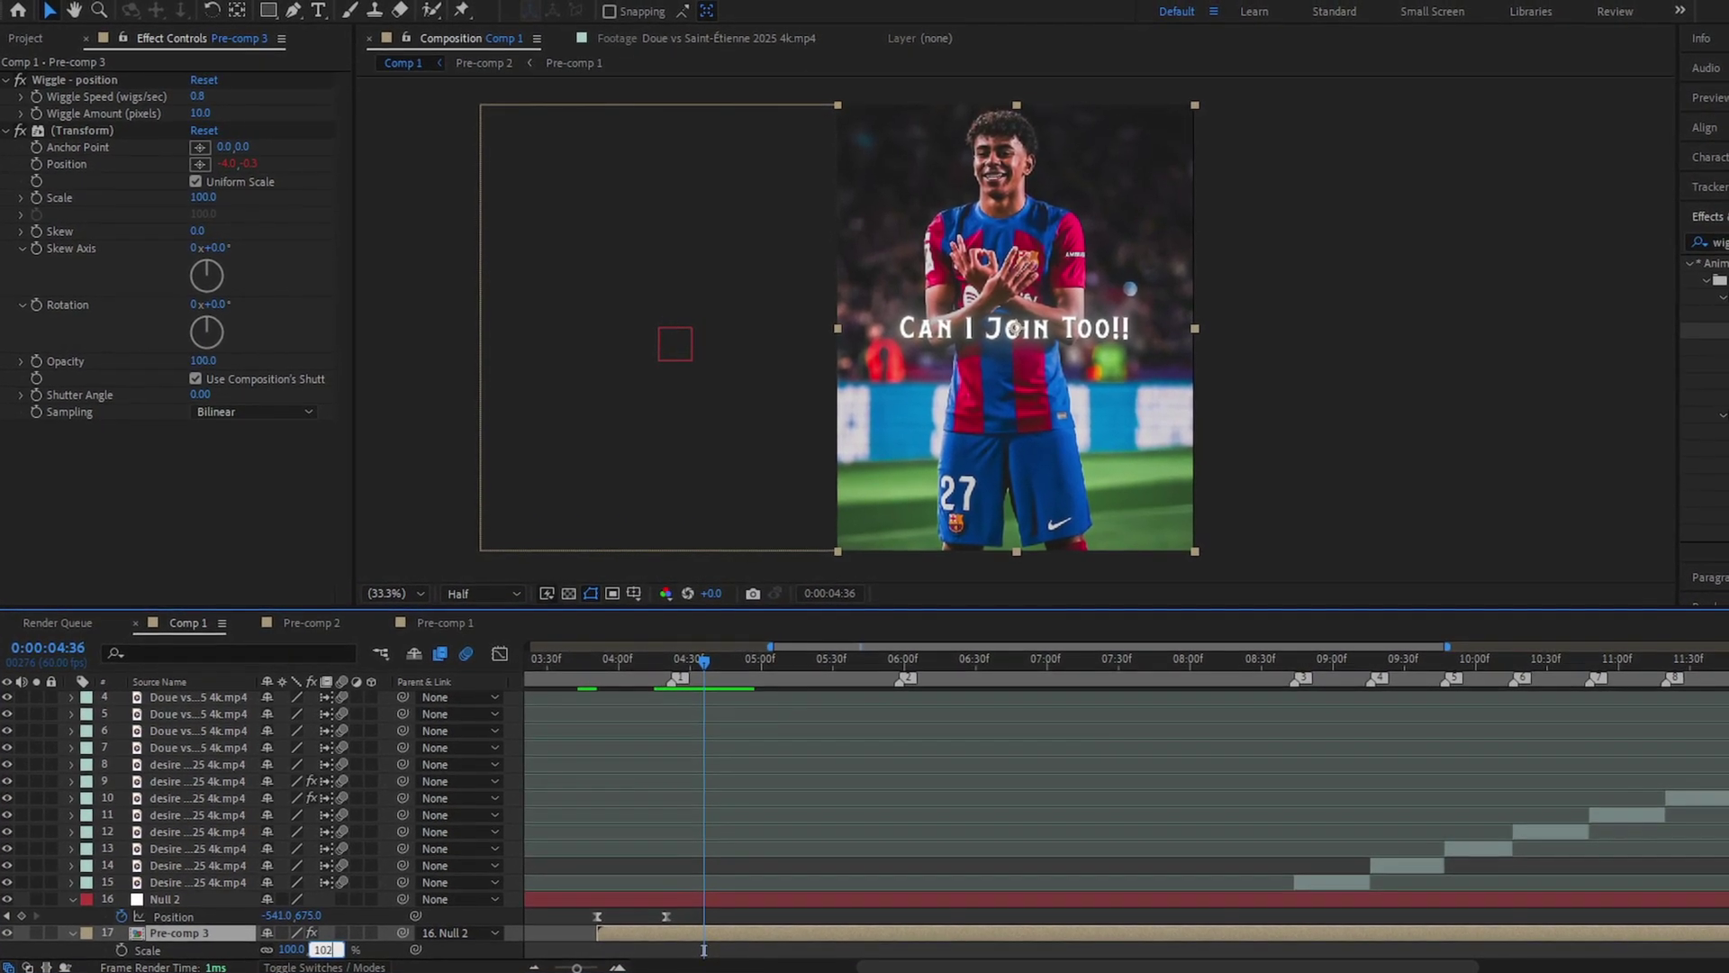
key("Return")
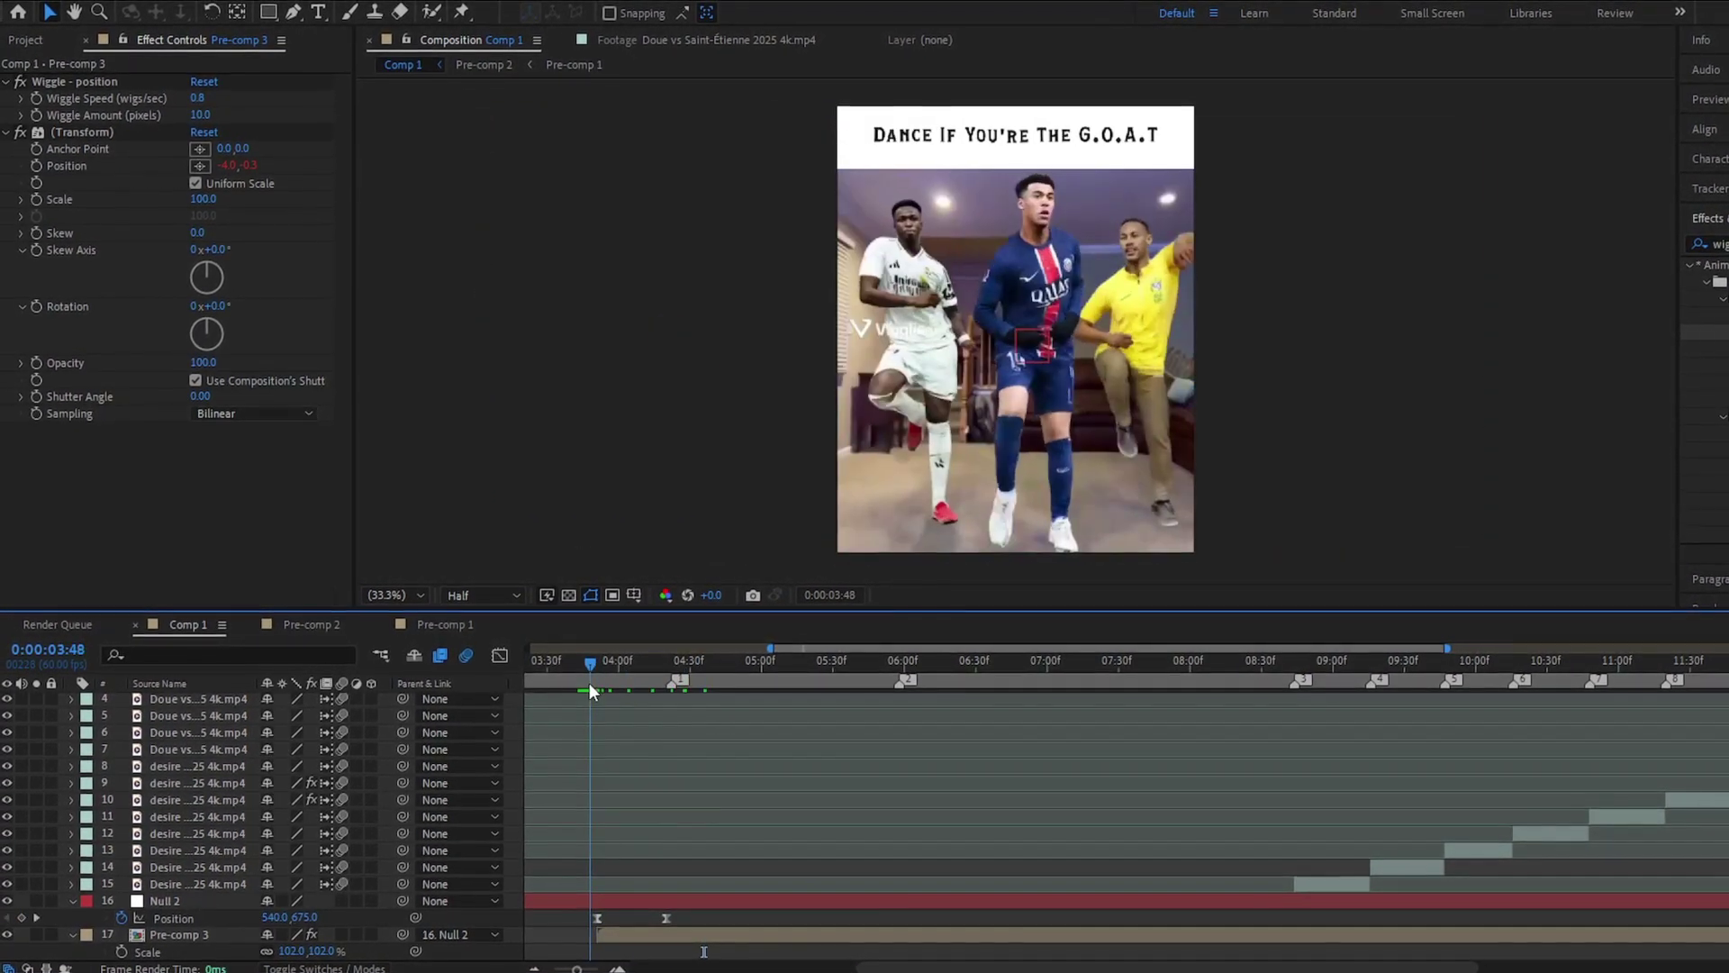
key("space")
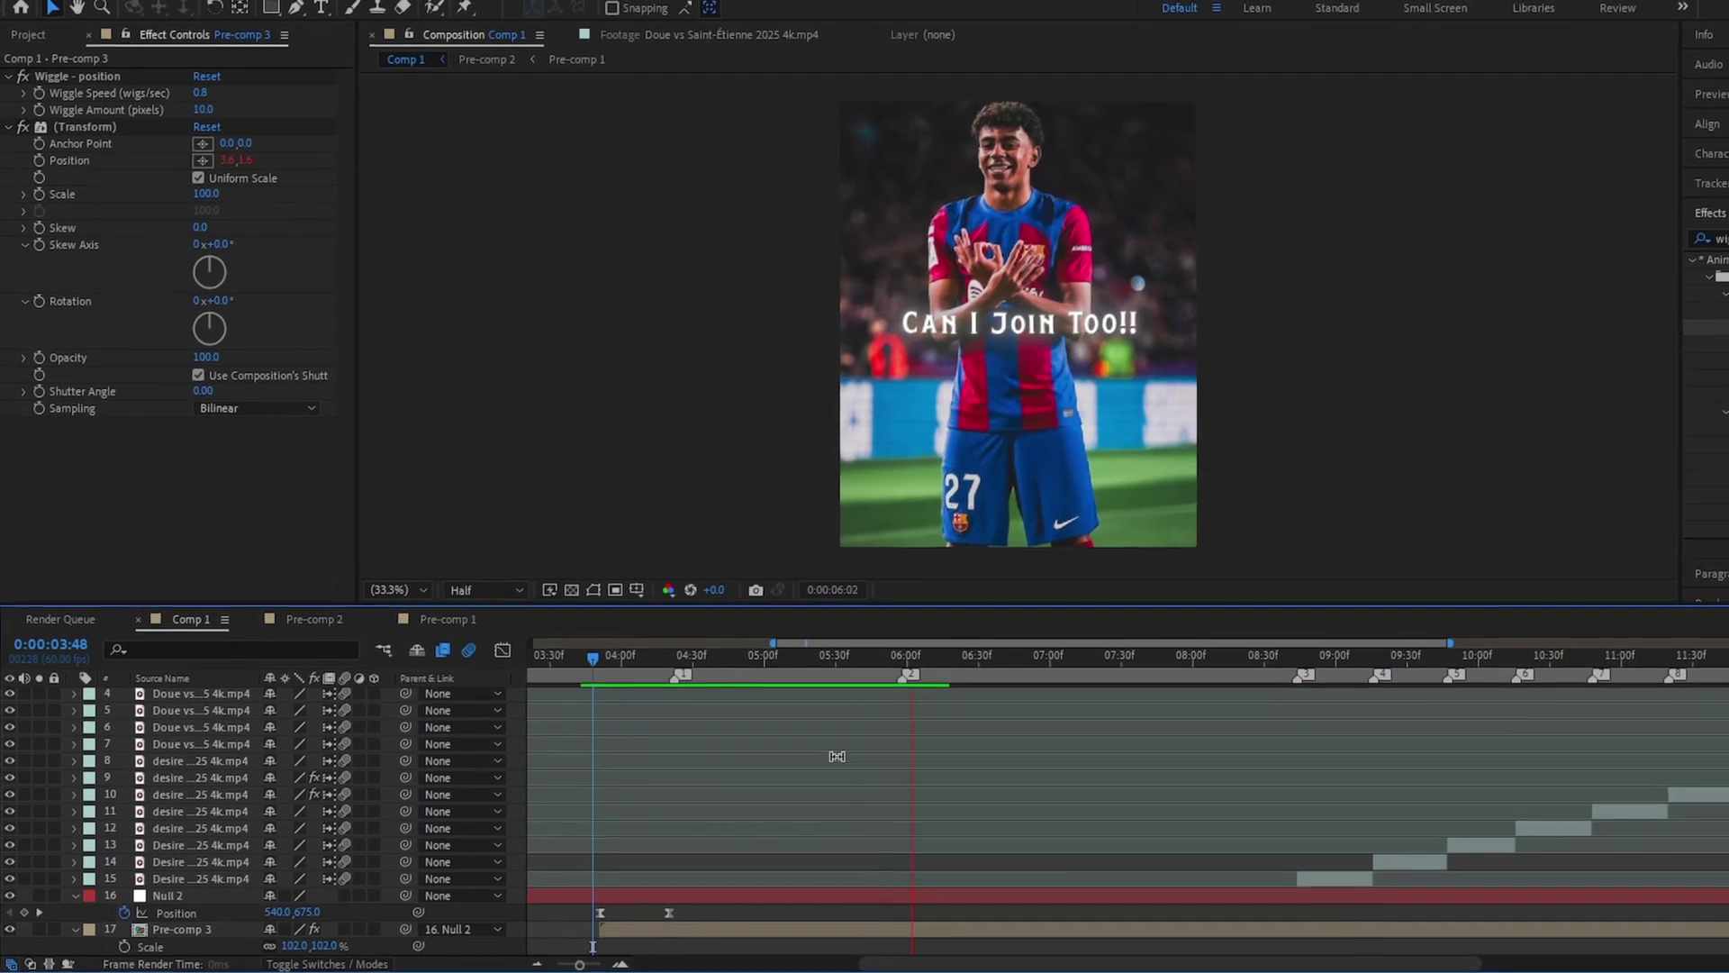
left_click(903, 655)
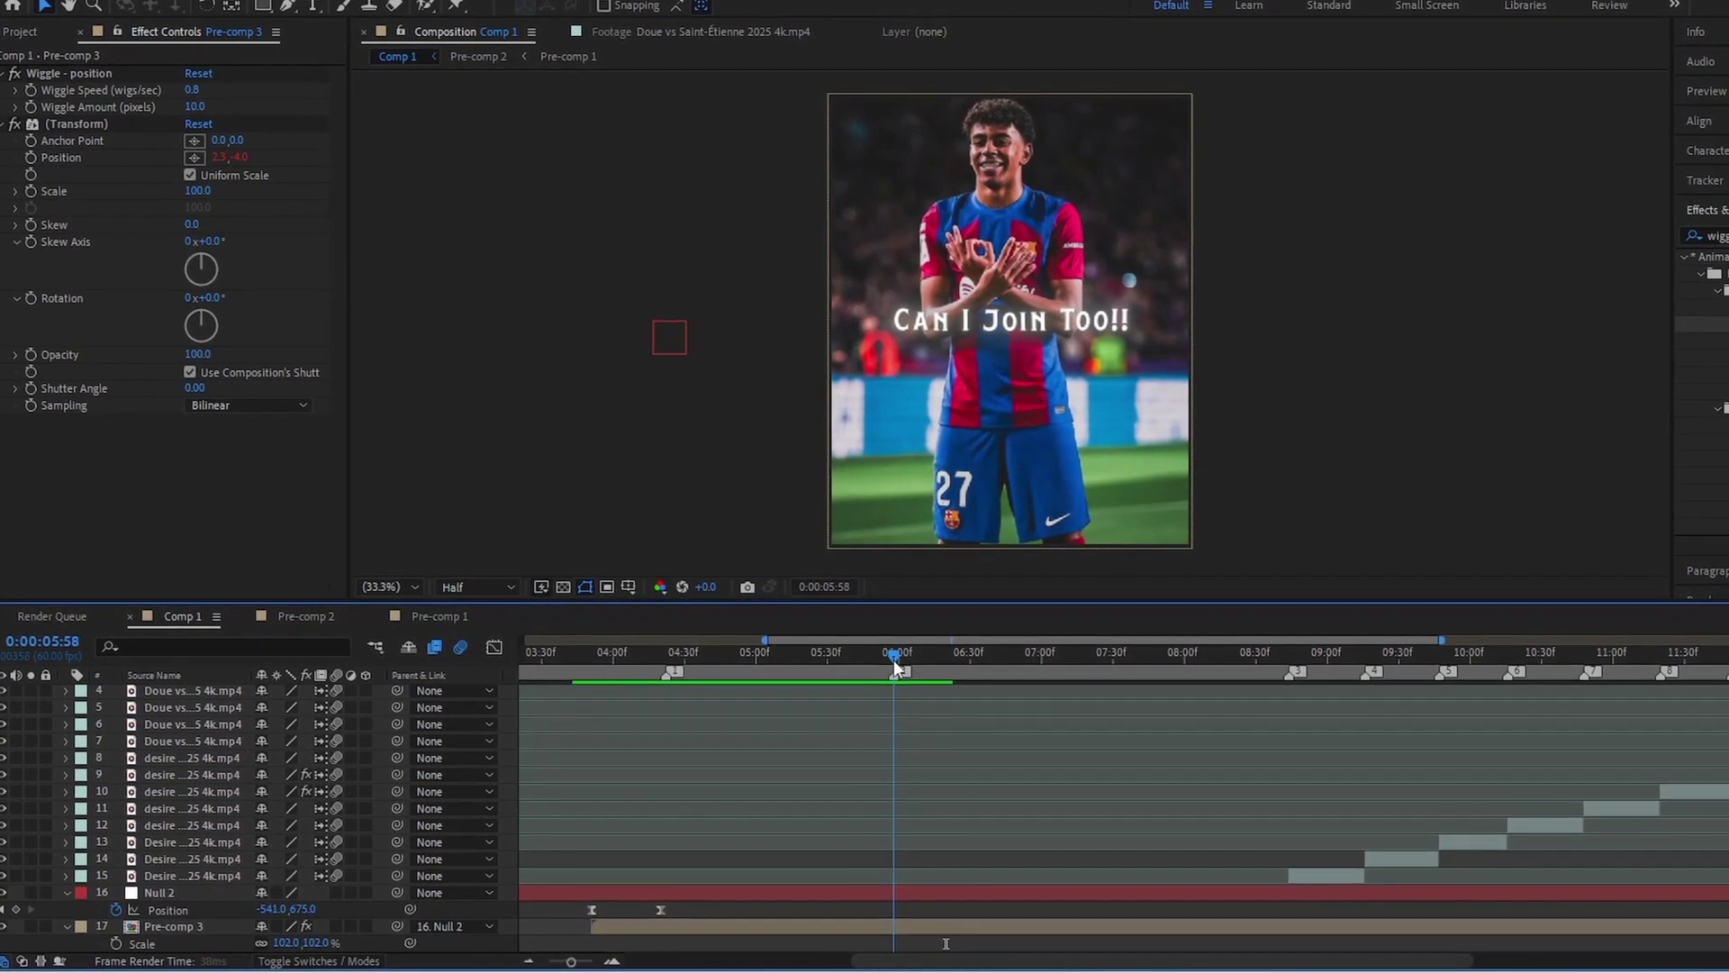
Step: Add merge-output (1).mp4 above Null 2 in Comp 1, starting at about 0:00:05:30, and scale it up to fill the frame
left_click(22, 35)
left_click(69, 477)
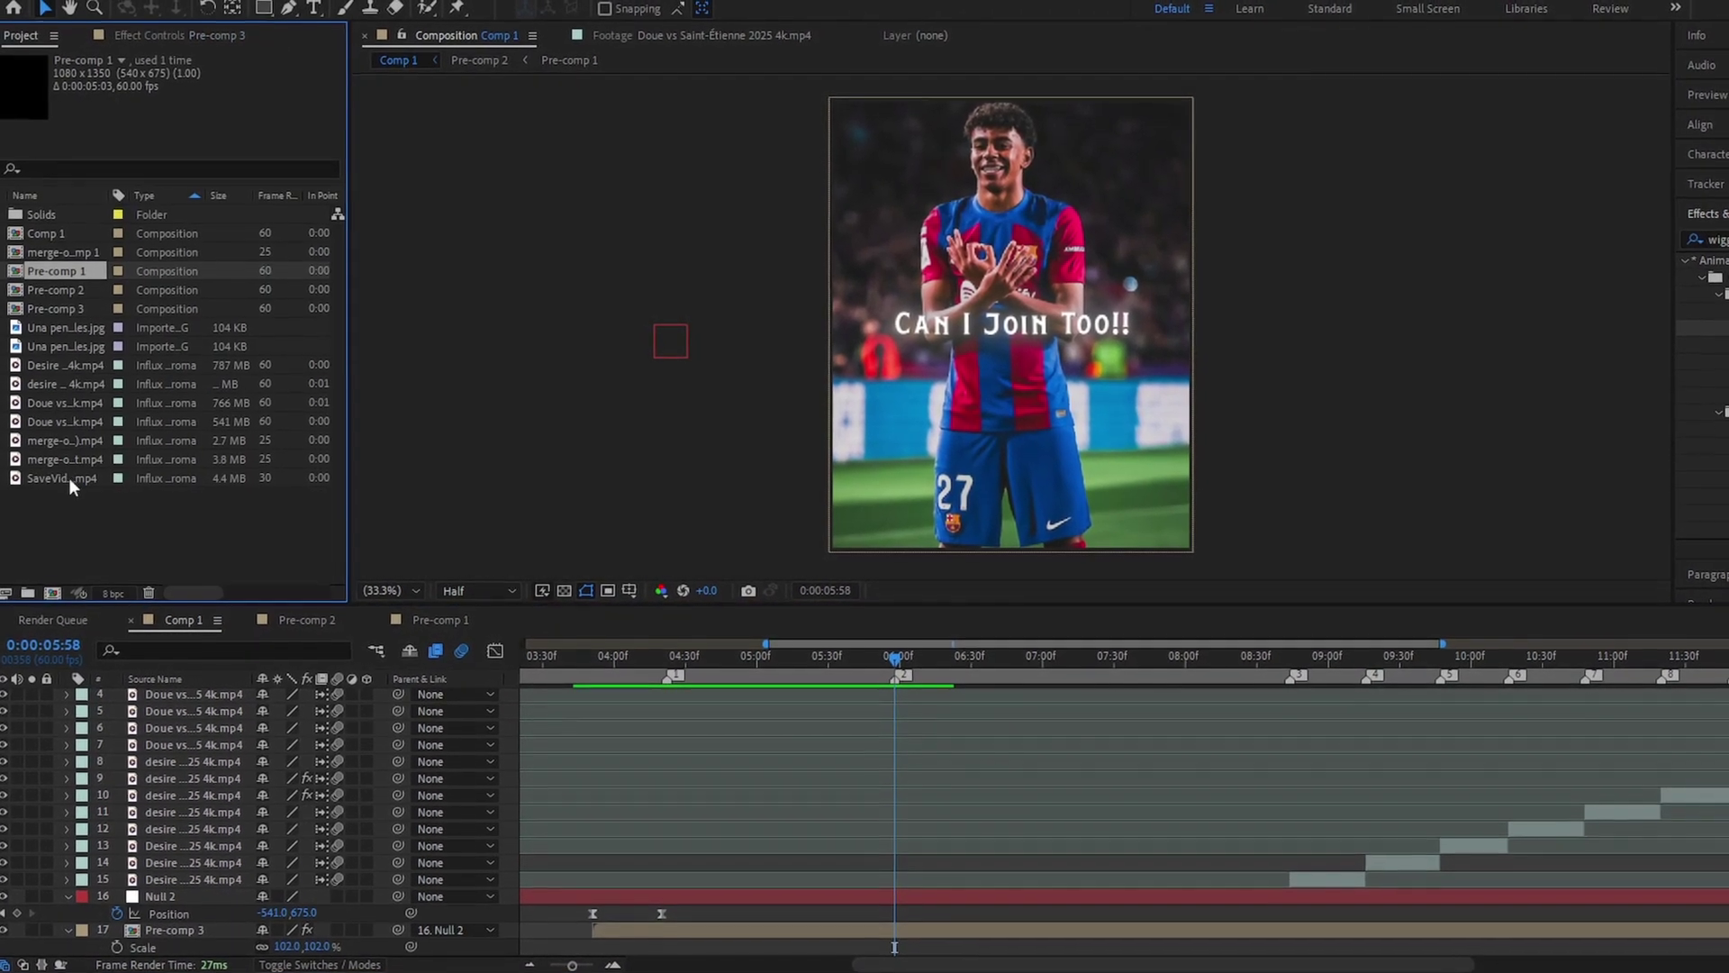
left_click(72, 445)
left_click(72, 459)
left_click_drag(47, 446, 964, 888)
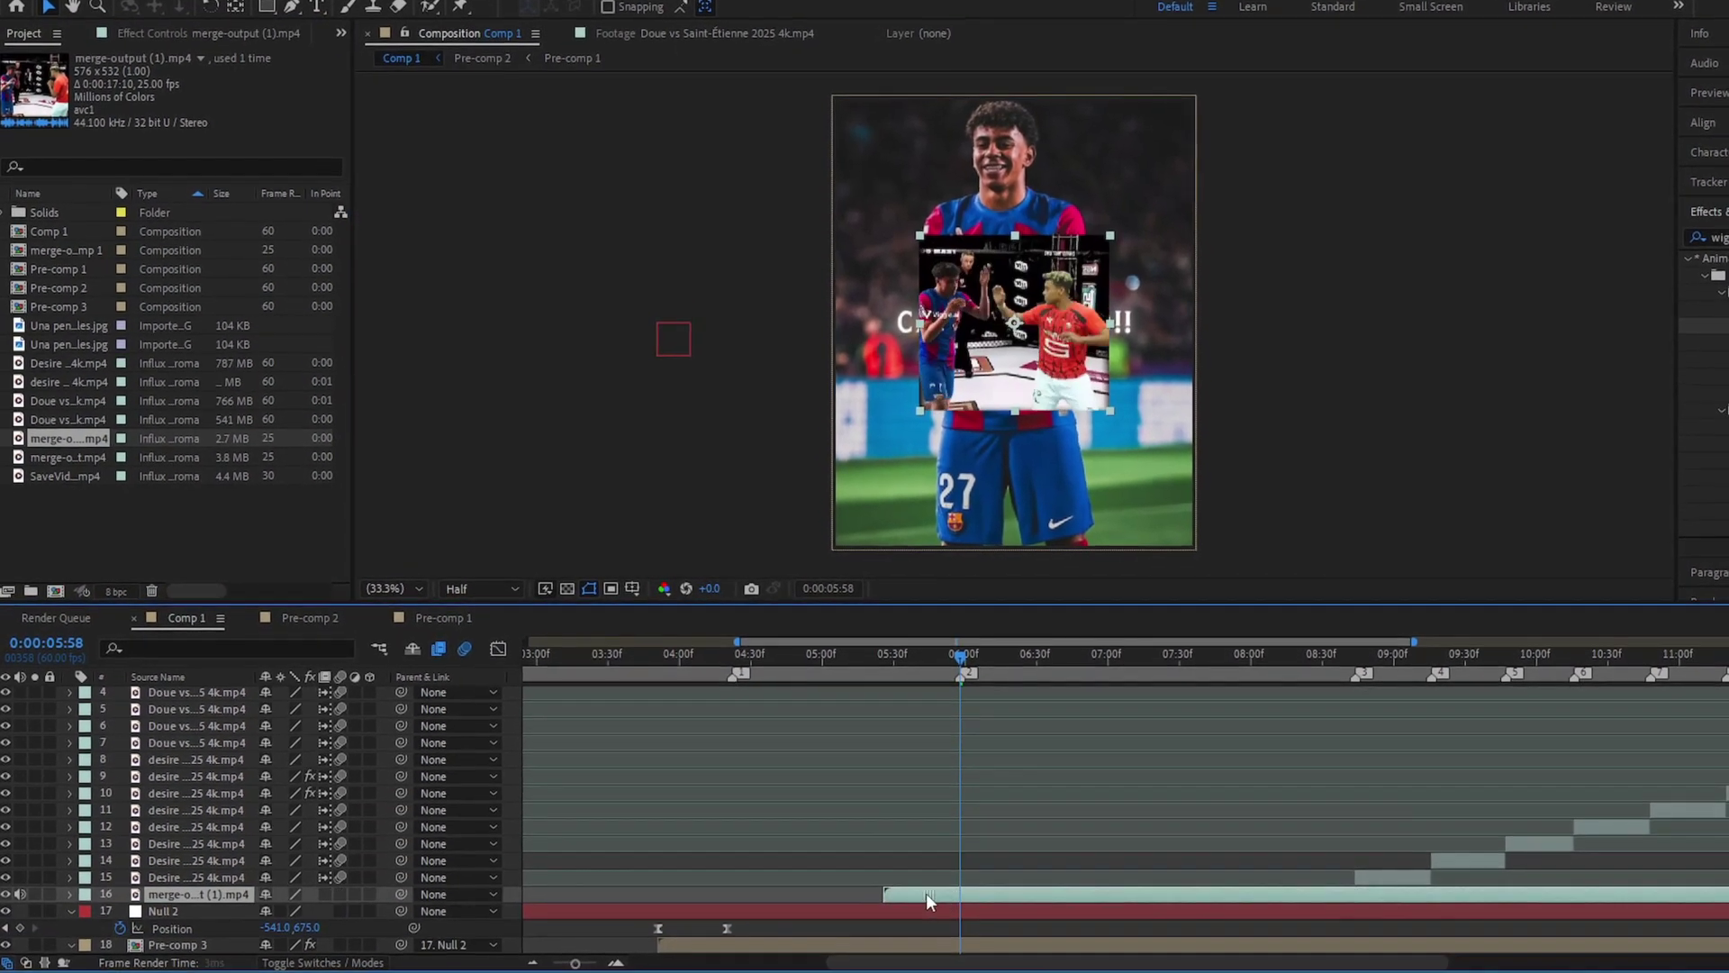
key("alt+shift+s")
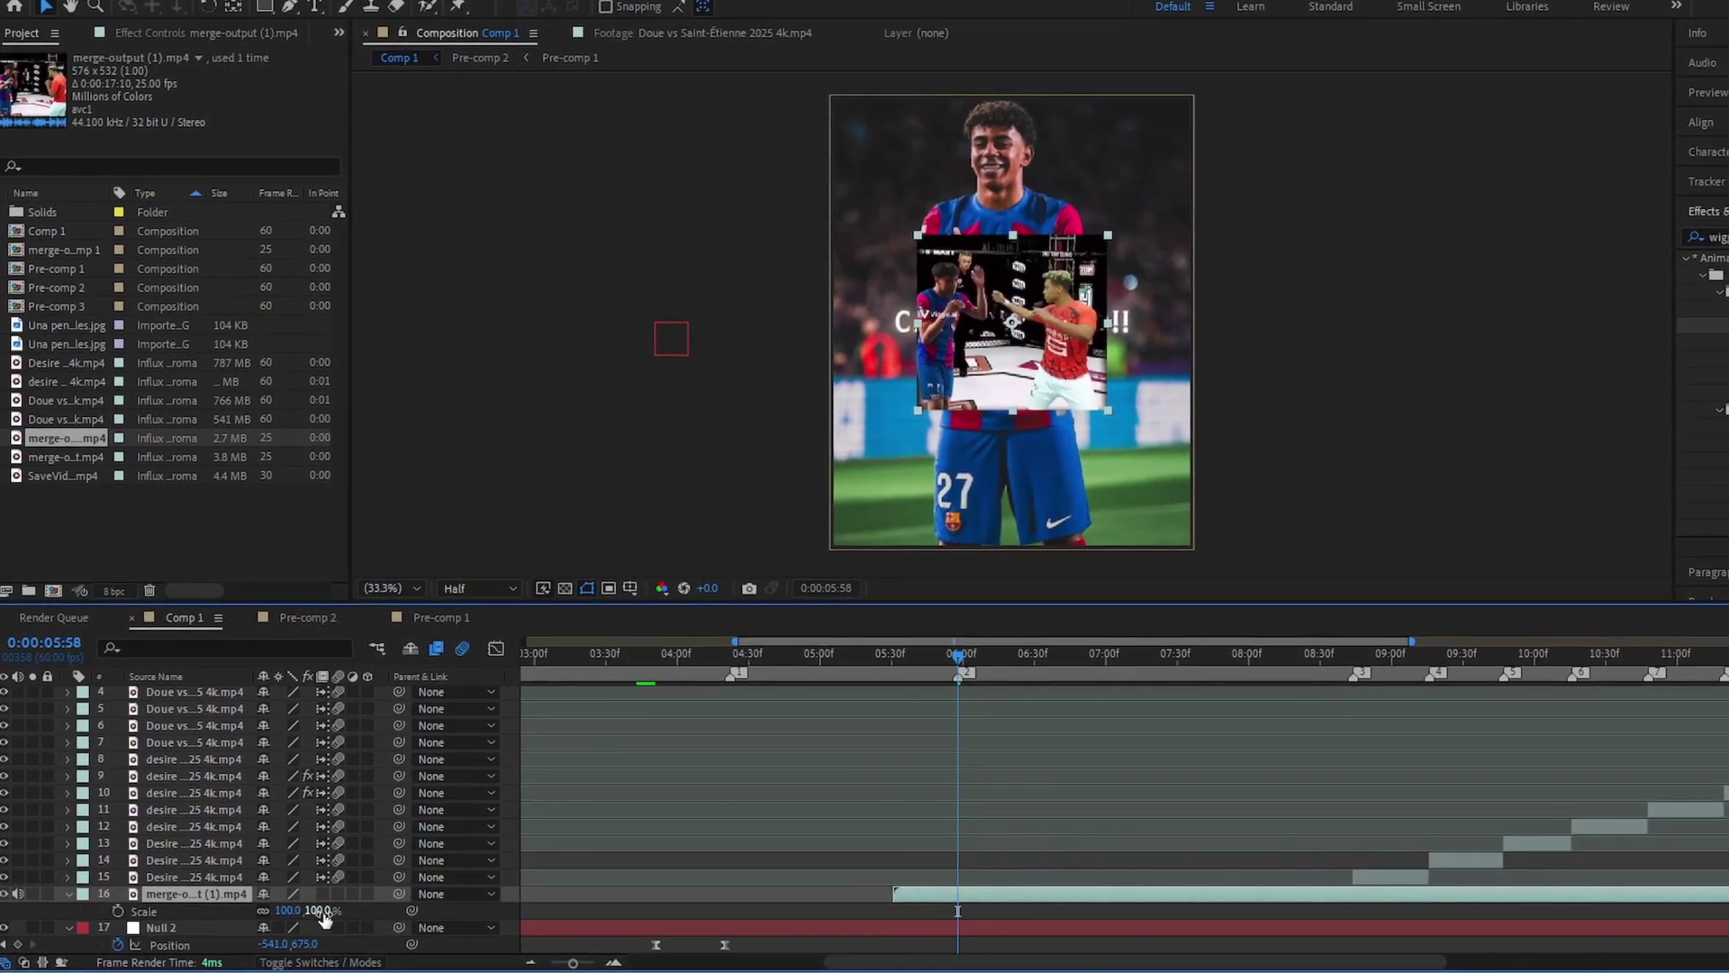
left_click_drag(487, 909, 472, 909)
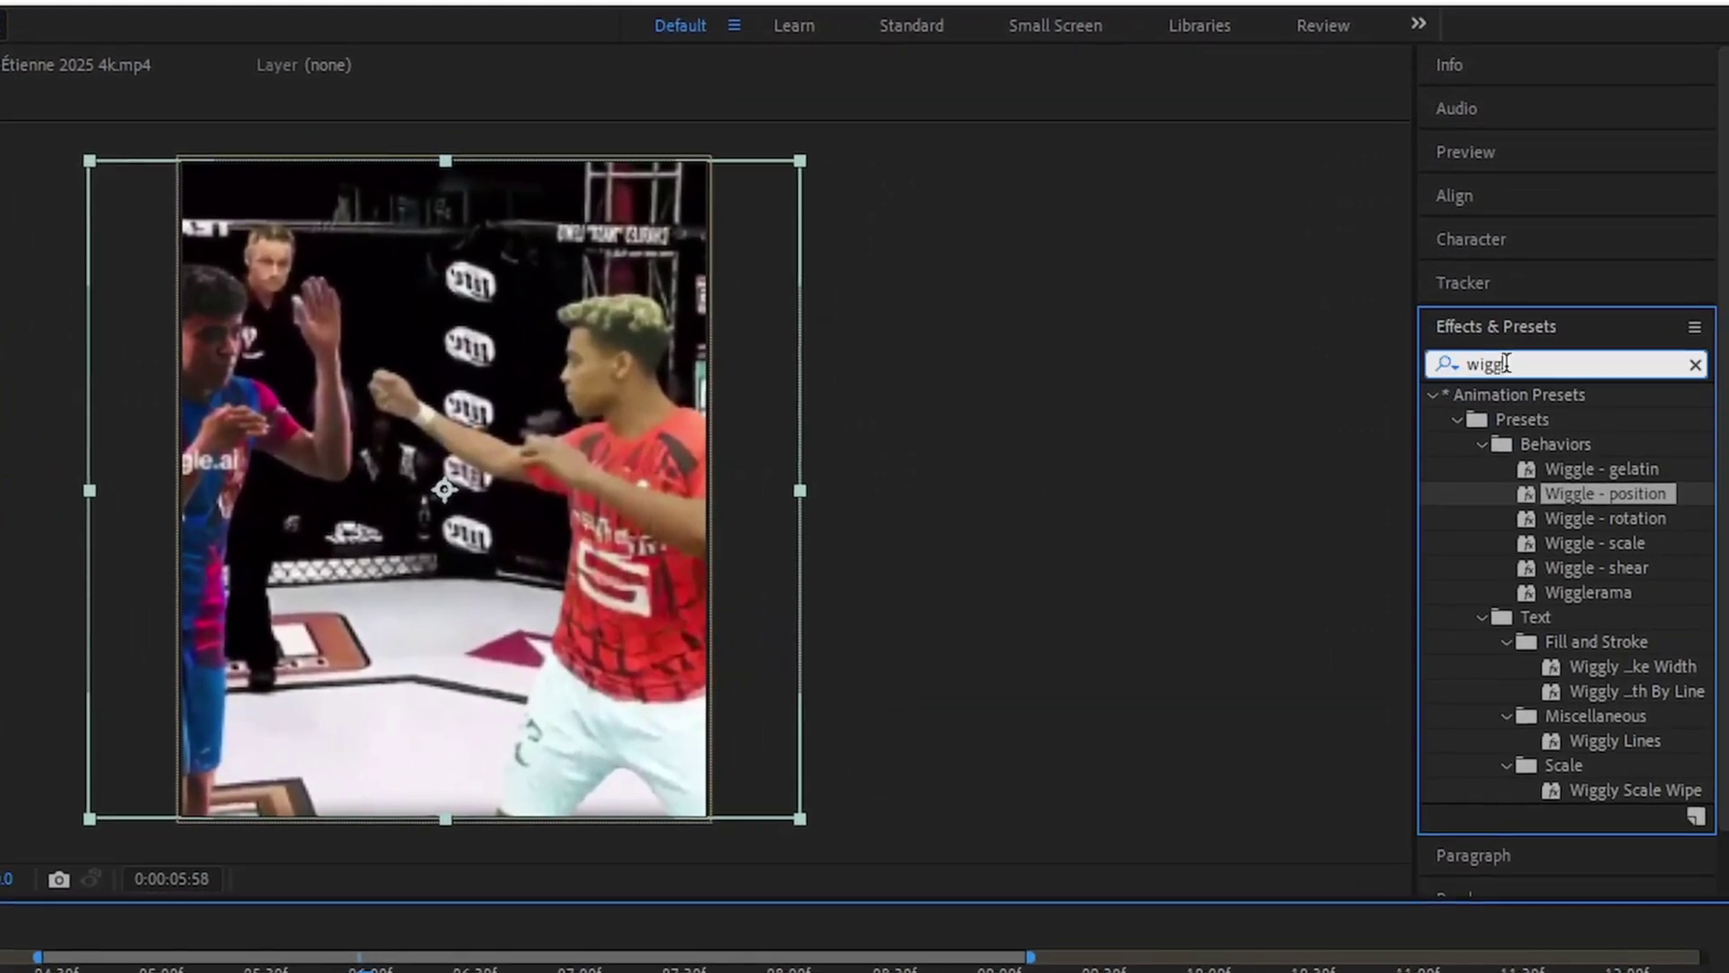
Step: Apply CC Burn Film to merge-output (1).mp4 and keyframe Burn at 100 at 0:00:05:31 and 0 at the second beat marker
key("ctrl+f")
type("cc bu")
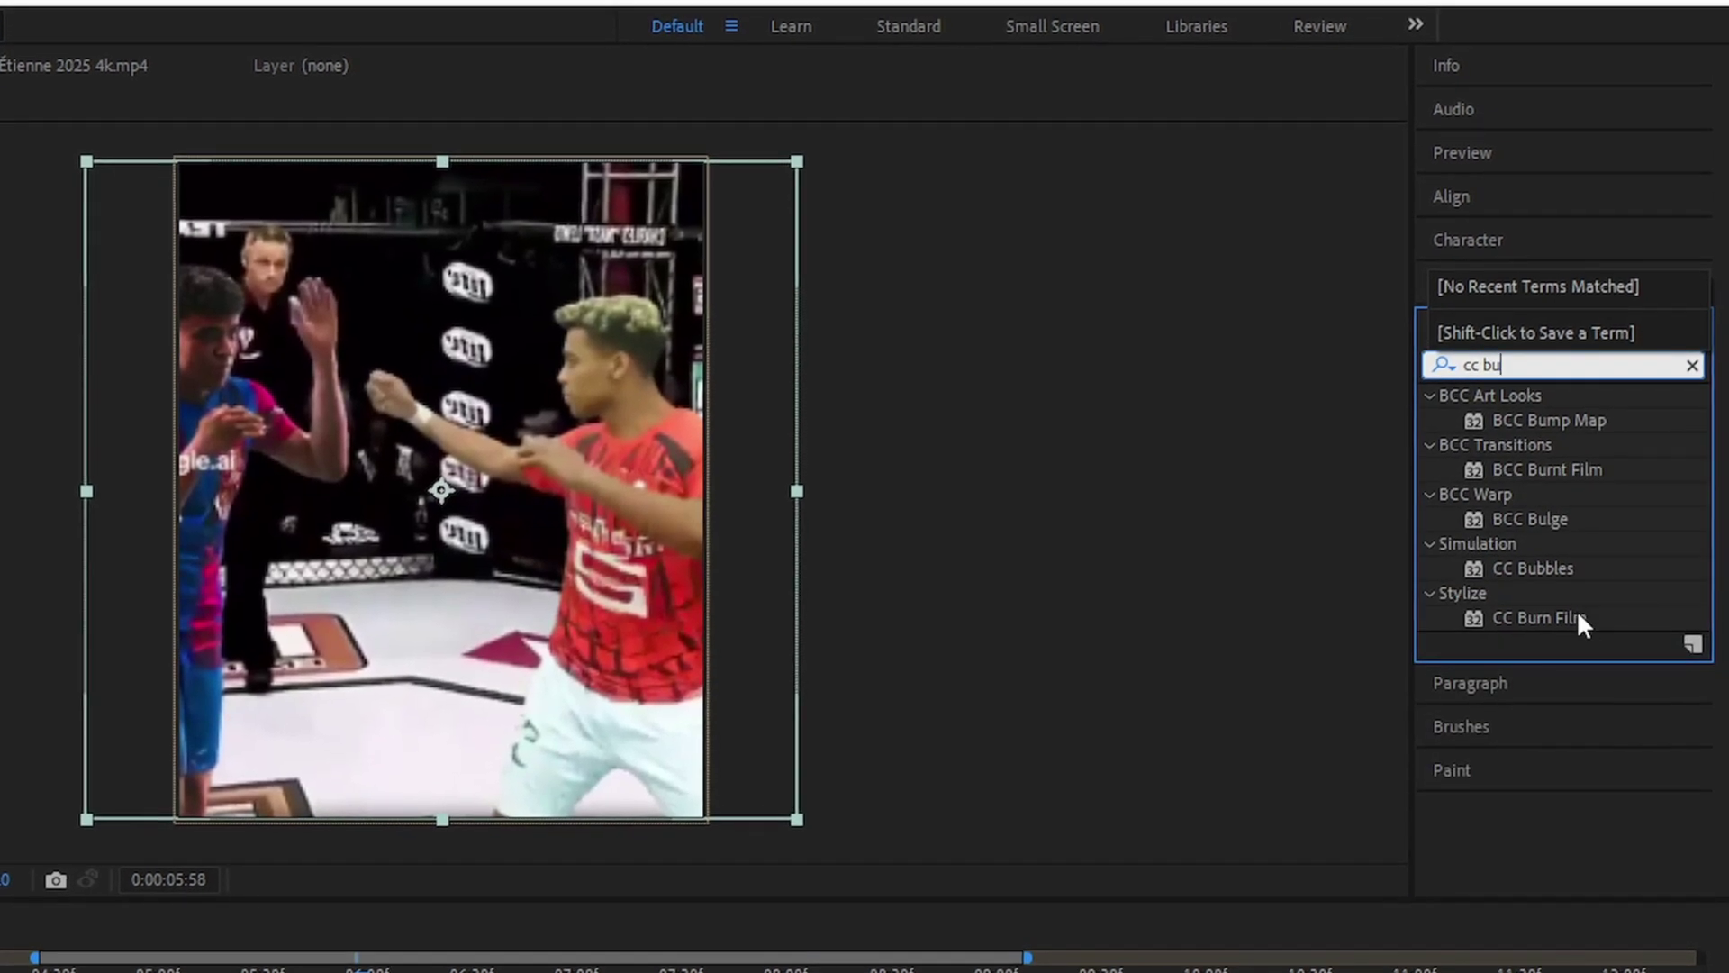
double_click(1577, 618)
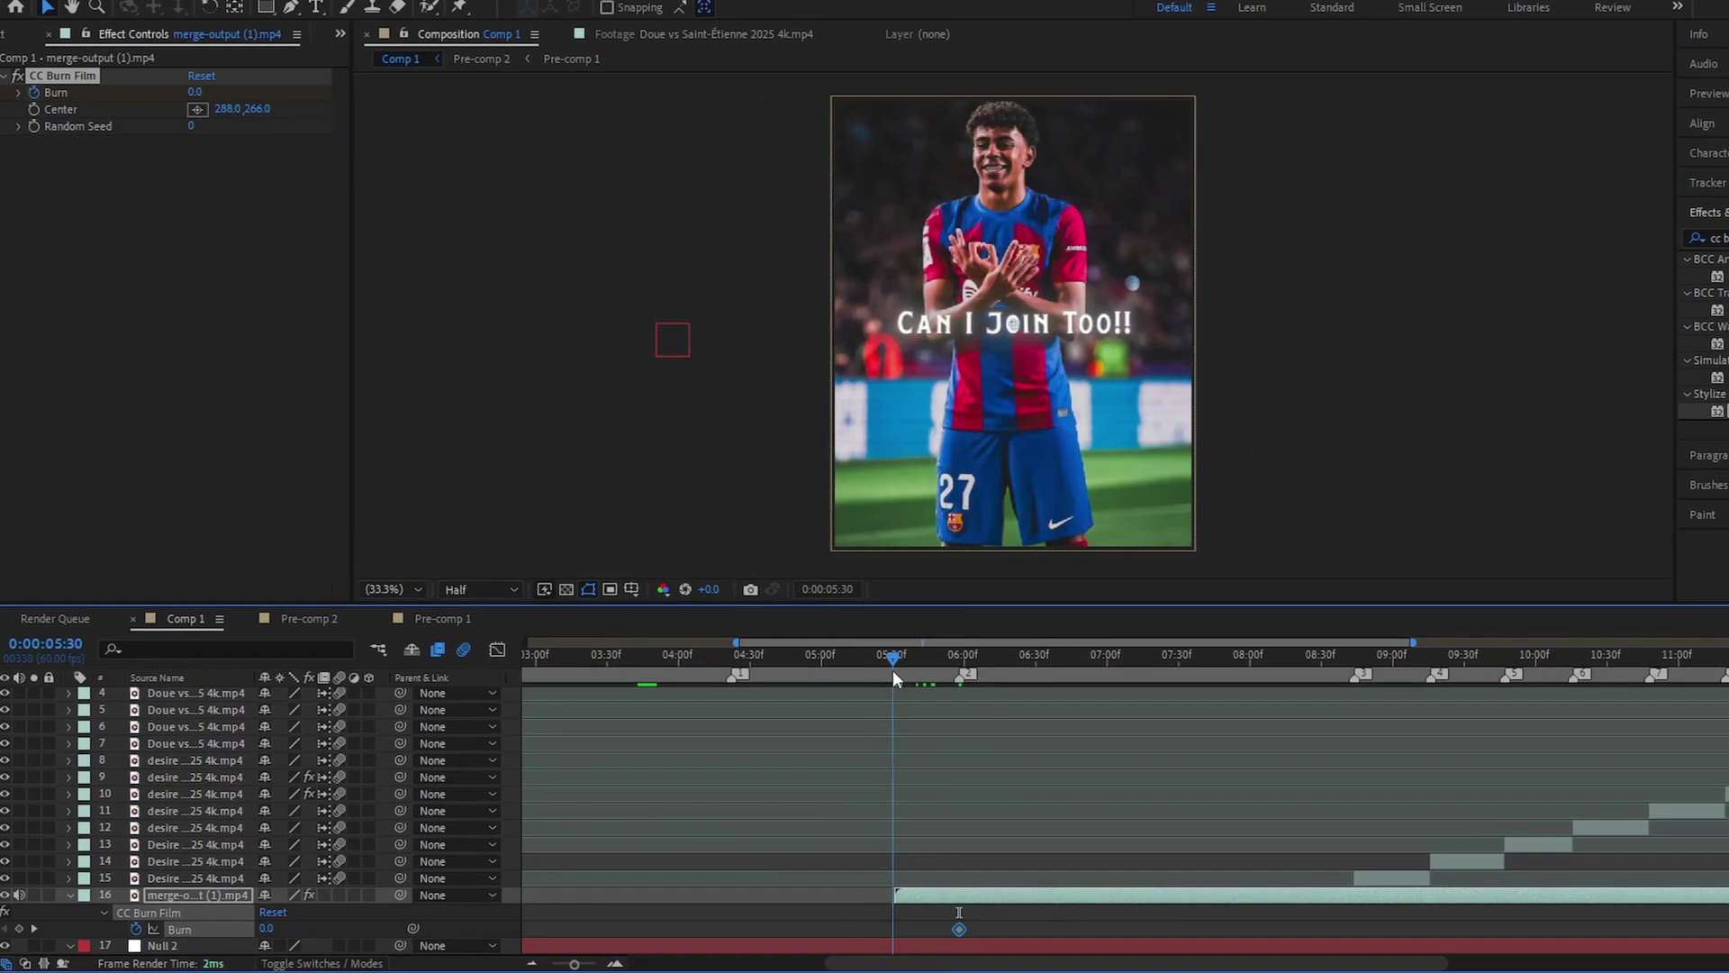
left_click_drag(894, 670, 897, 670)
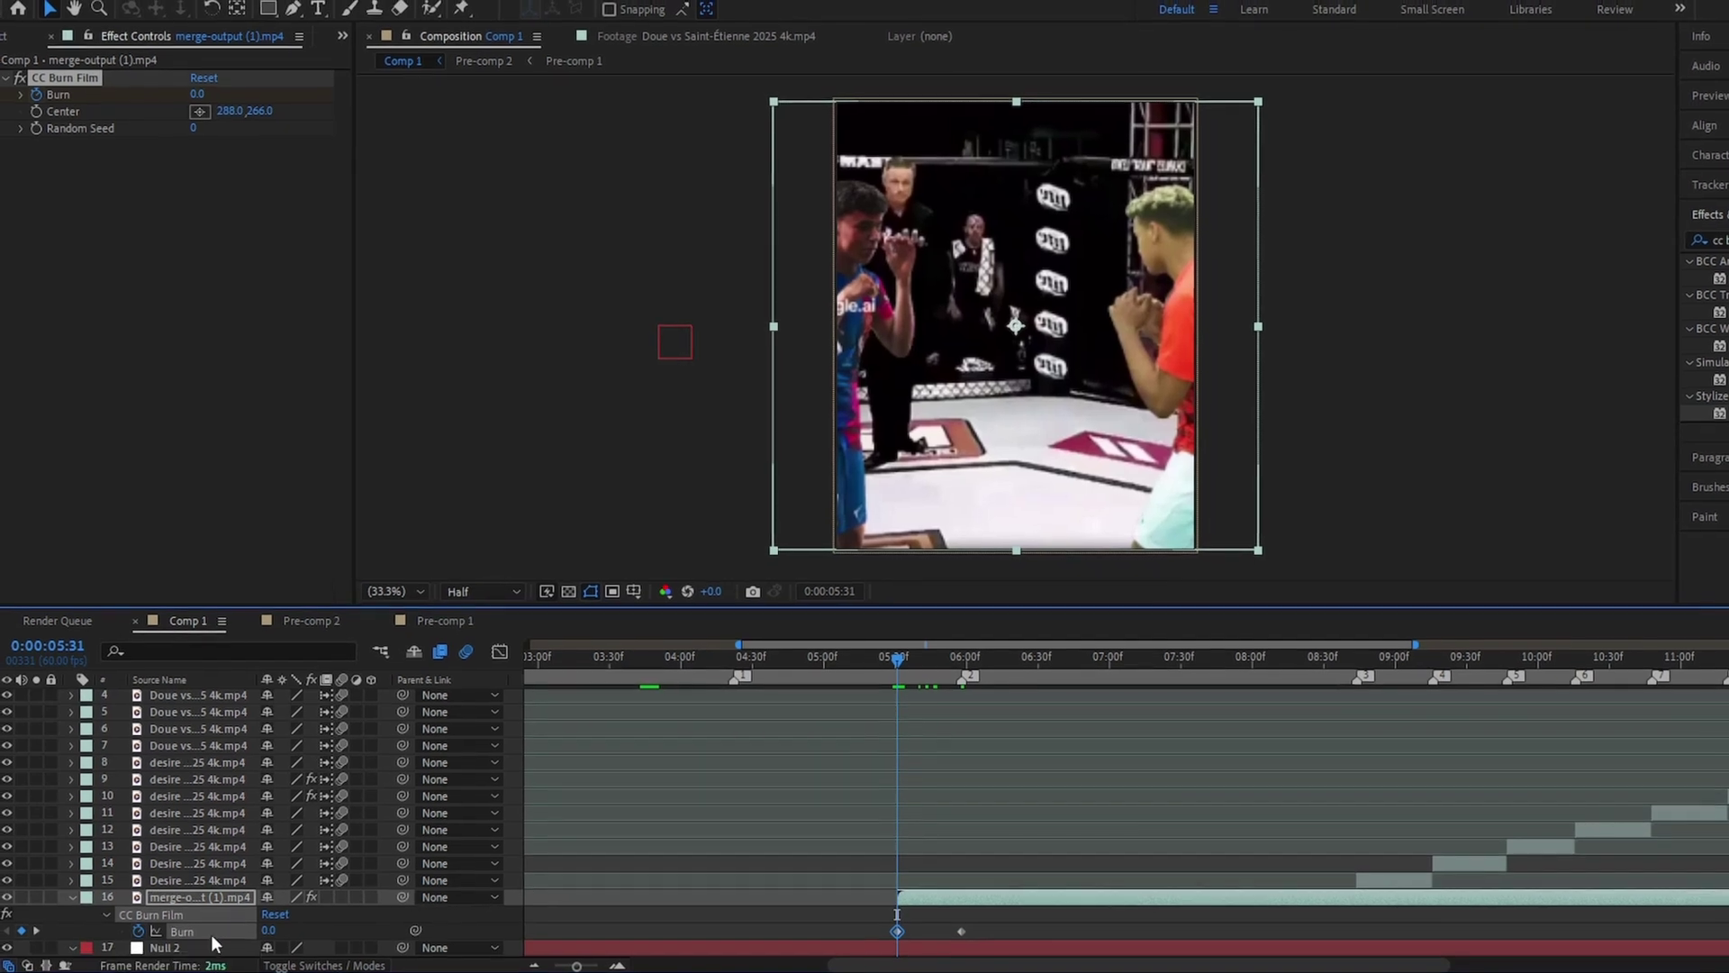
left_click_drag(283, 931, 384, 922)
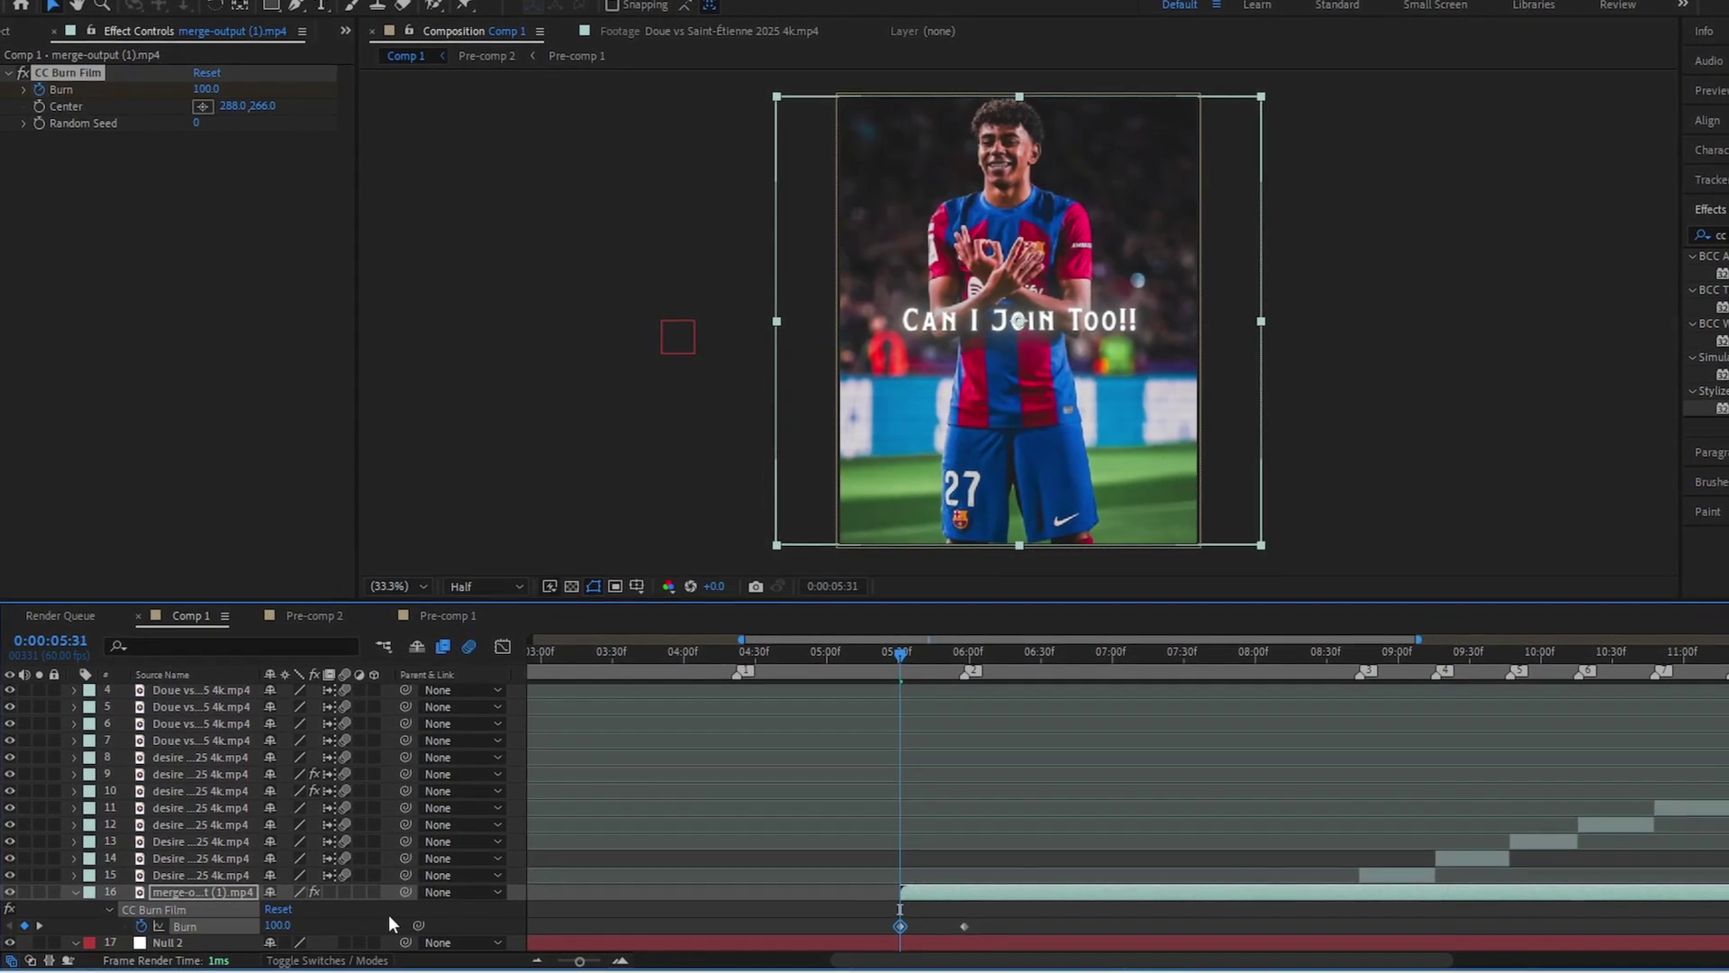
Step: Move the last Burn keyframe slightly past the second beat marker, apply Easy Ease to both Burn keyframes, and preview the burn transition
left_click_drag(895, 652, 963, 652)
left_click_drag(964, 933, 986, 933)
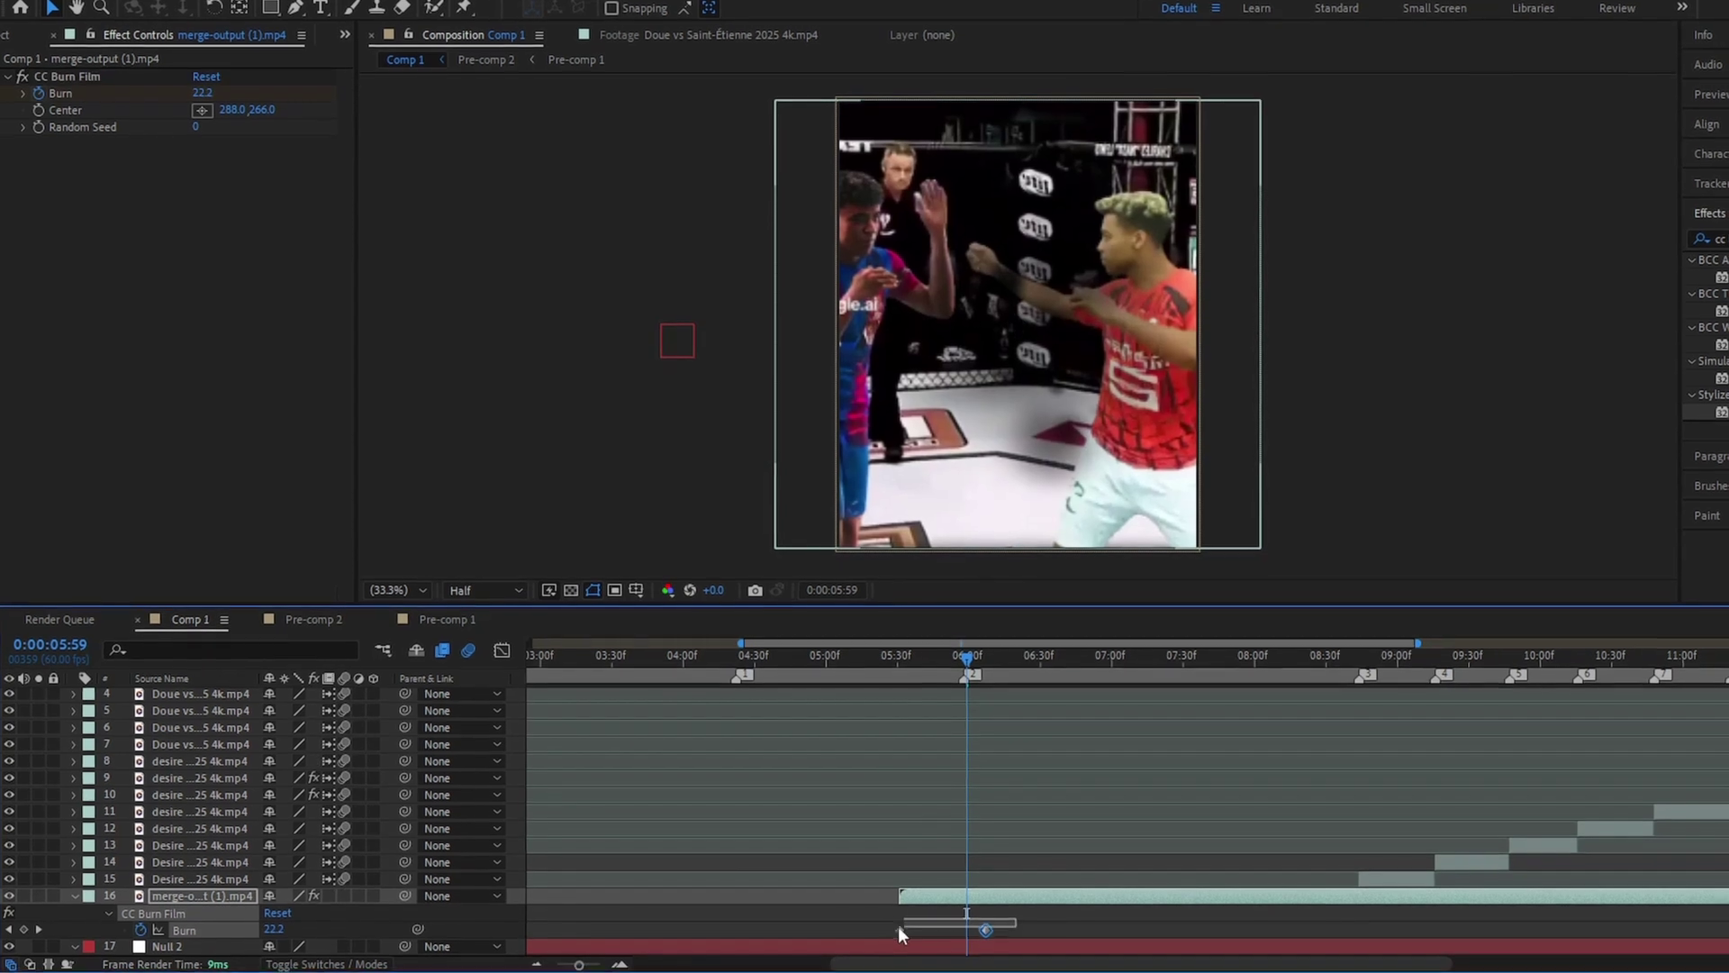
key("F9")
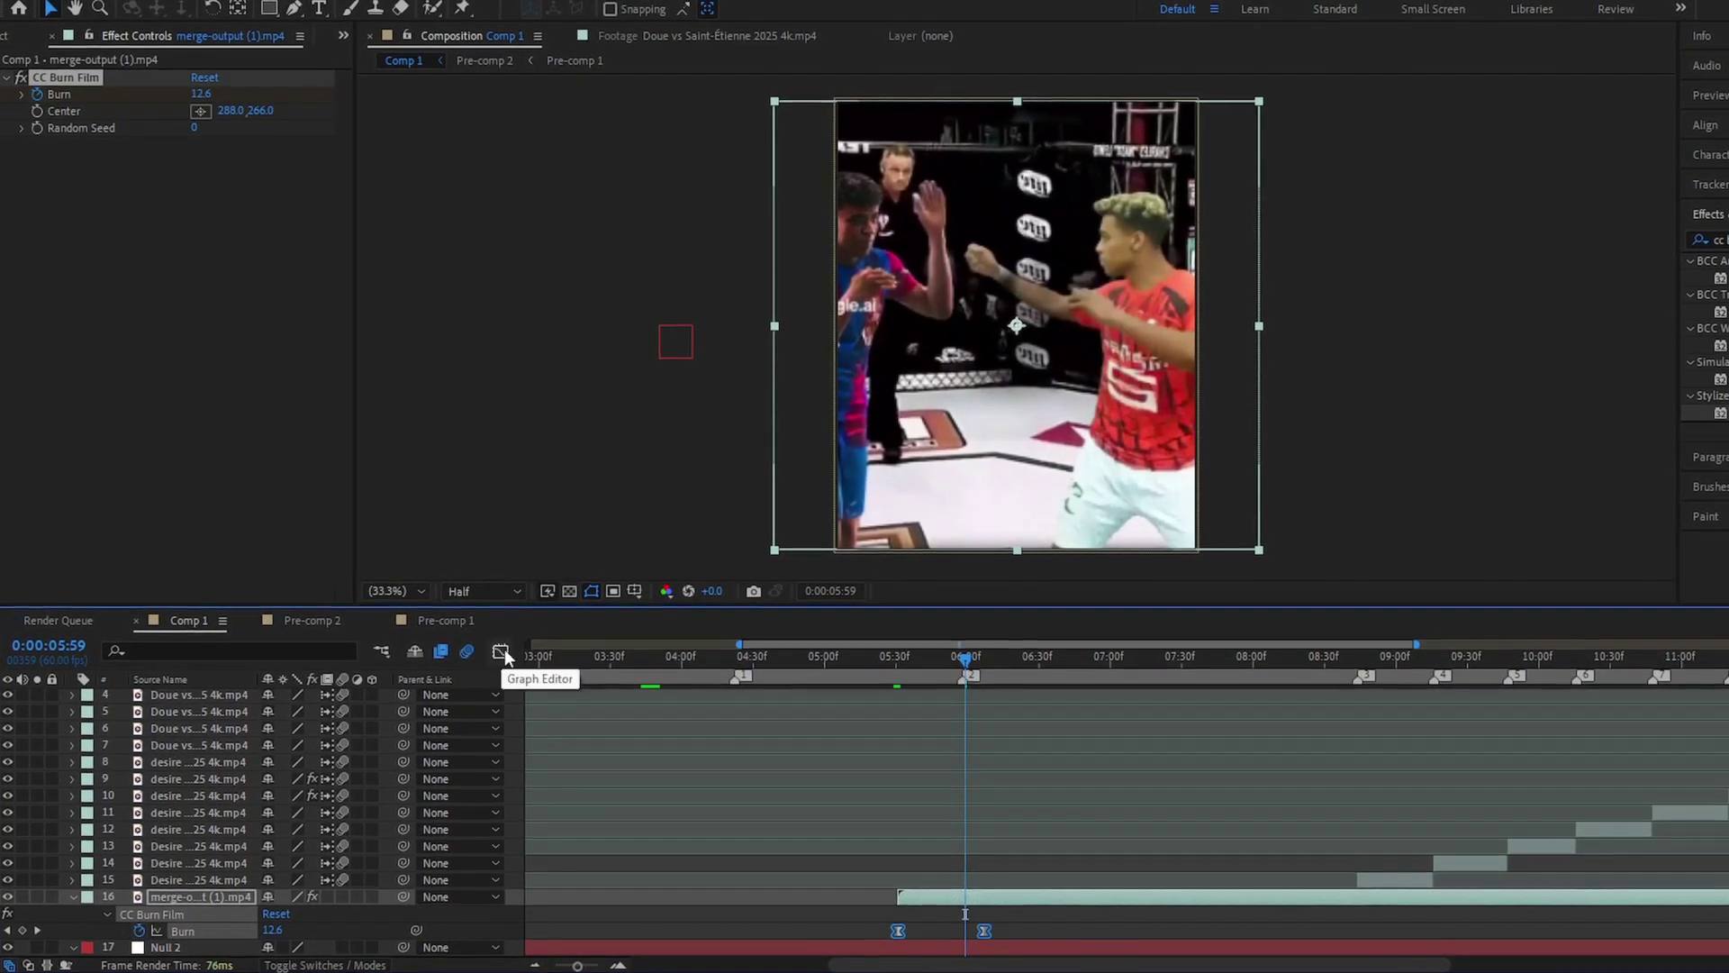
left_click(936, 812)
left_click(866, 666)
key("space")
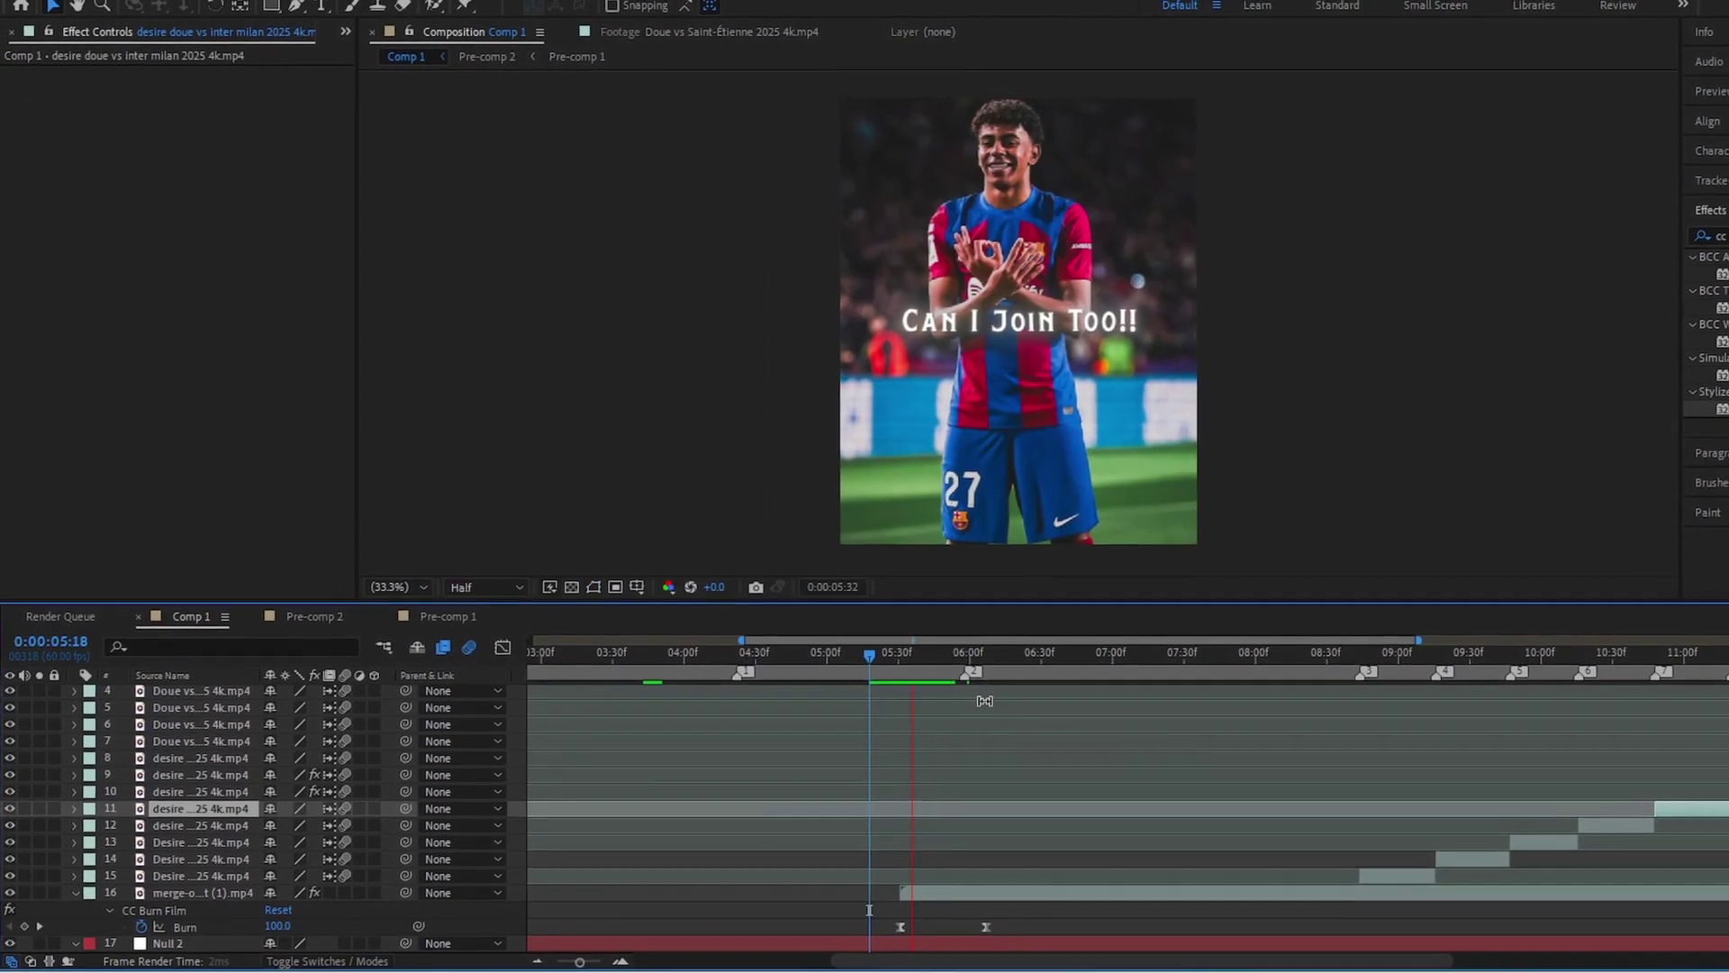
left_click(933, 679)
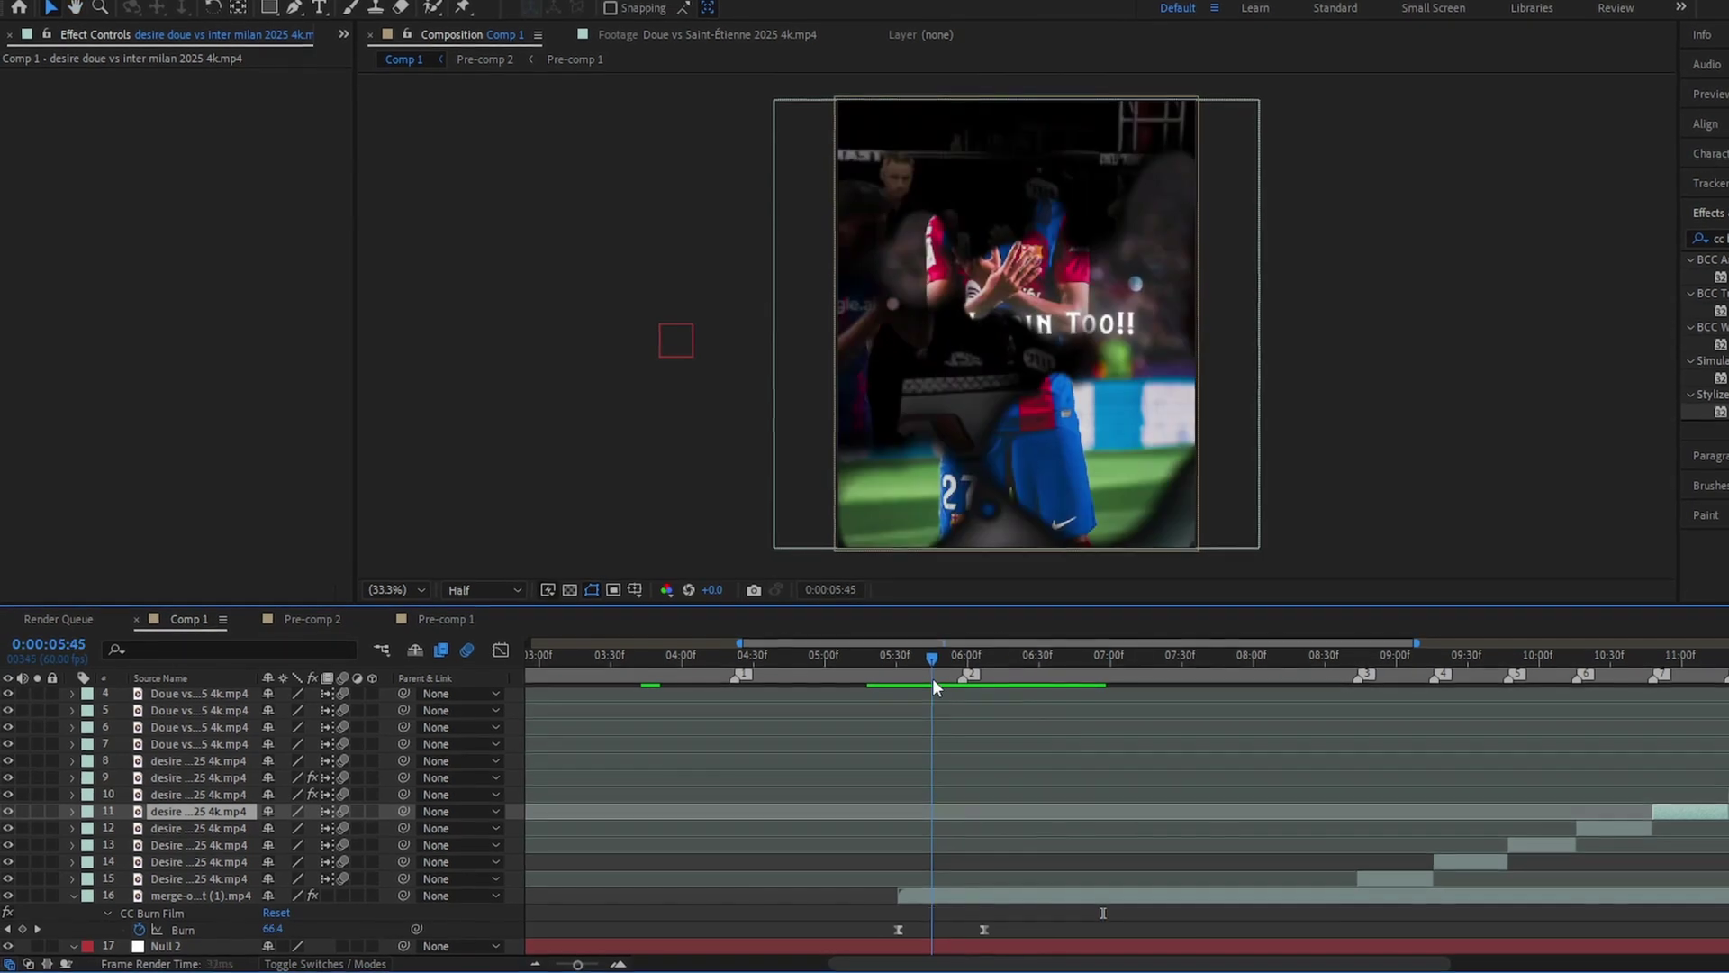
key("space")
left_click_drag(1139, 668, 1066, 668)
key("space")
Step: Split merge-output (1).mp4, Null 2 and Pre-comp 3 at 0:00:08:44 and delete the parts after the third beat marker
left_click(1358, 668)
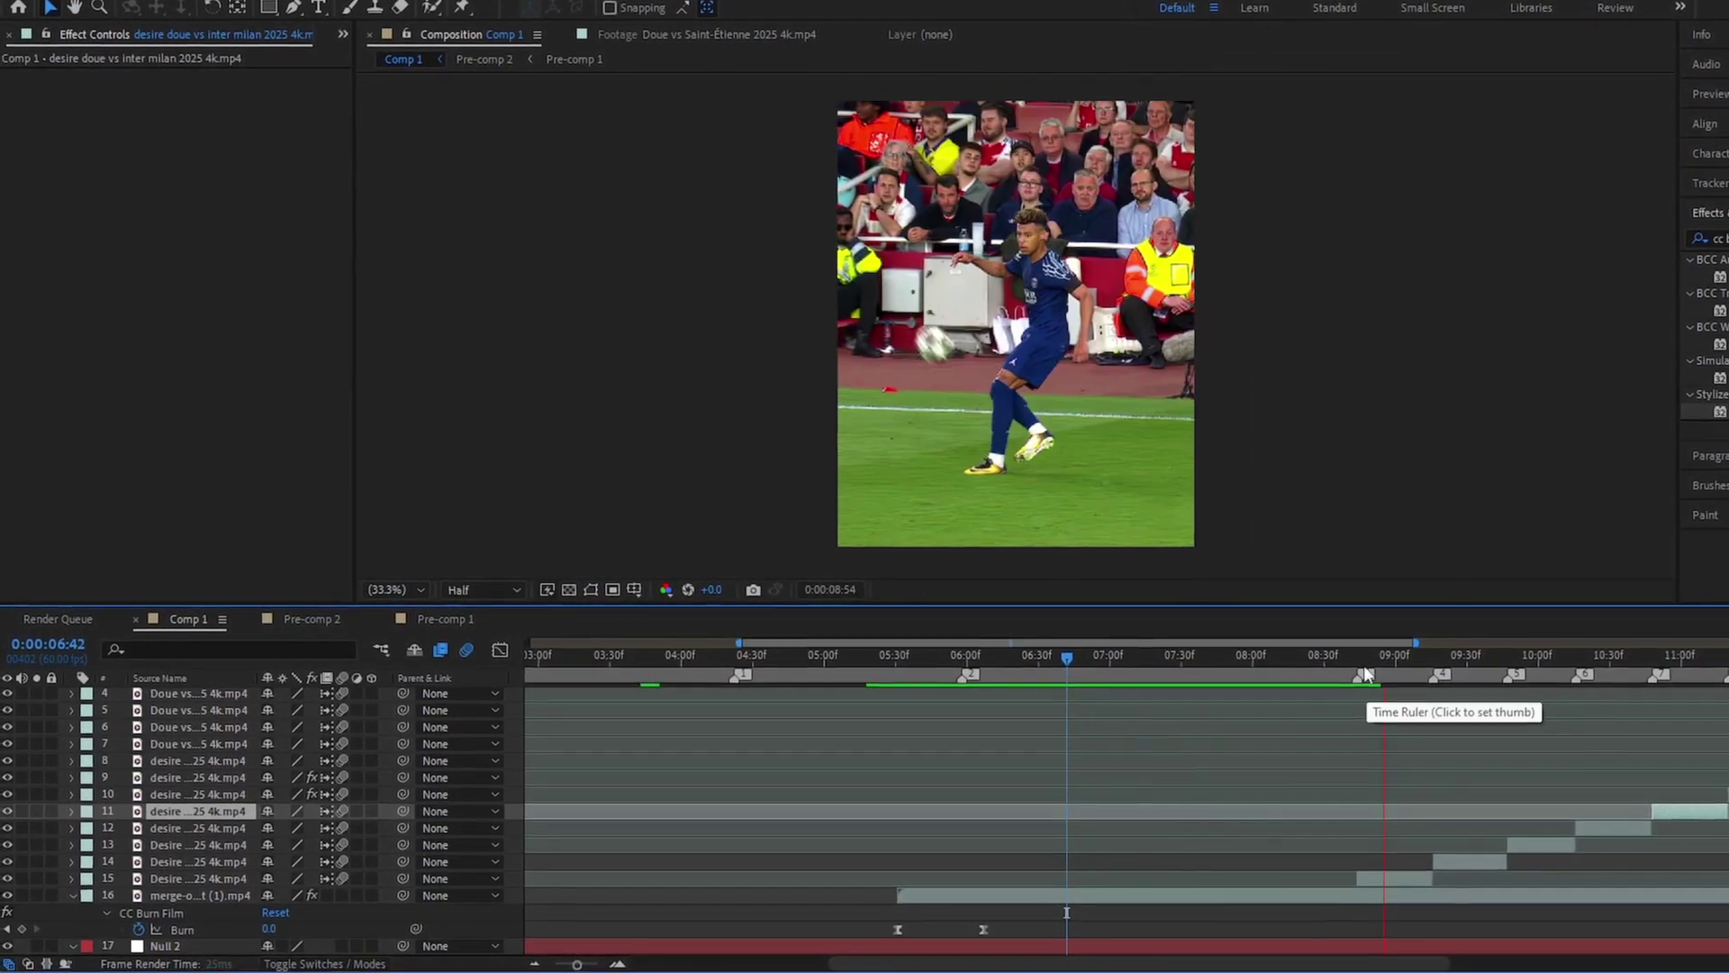
left_click(1402, 888)
scroll(1396, 892, "down", 3)
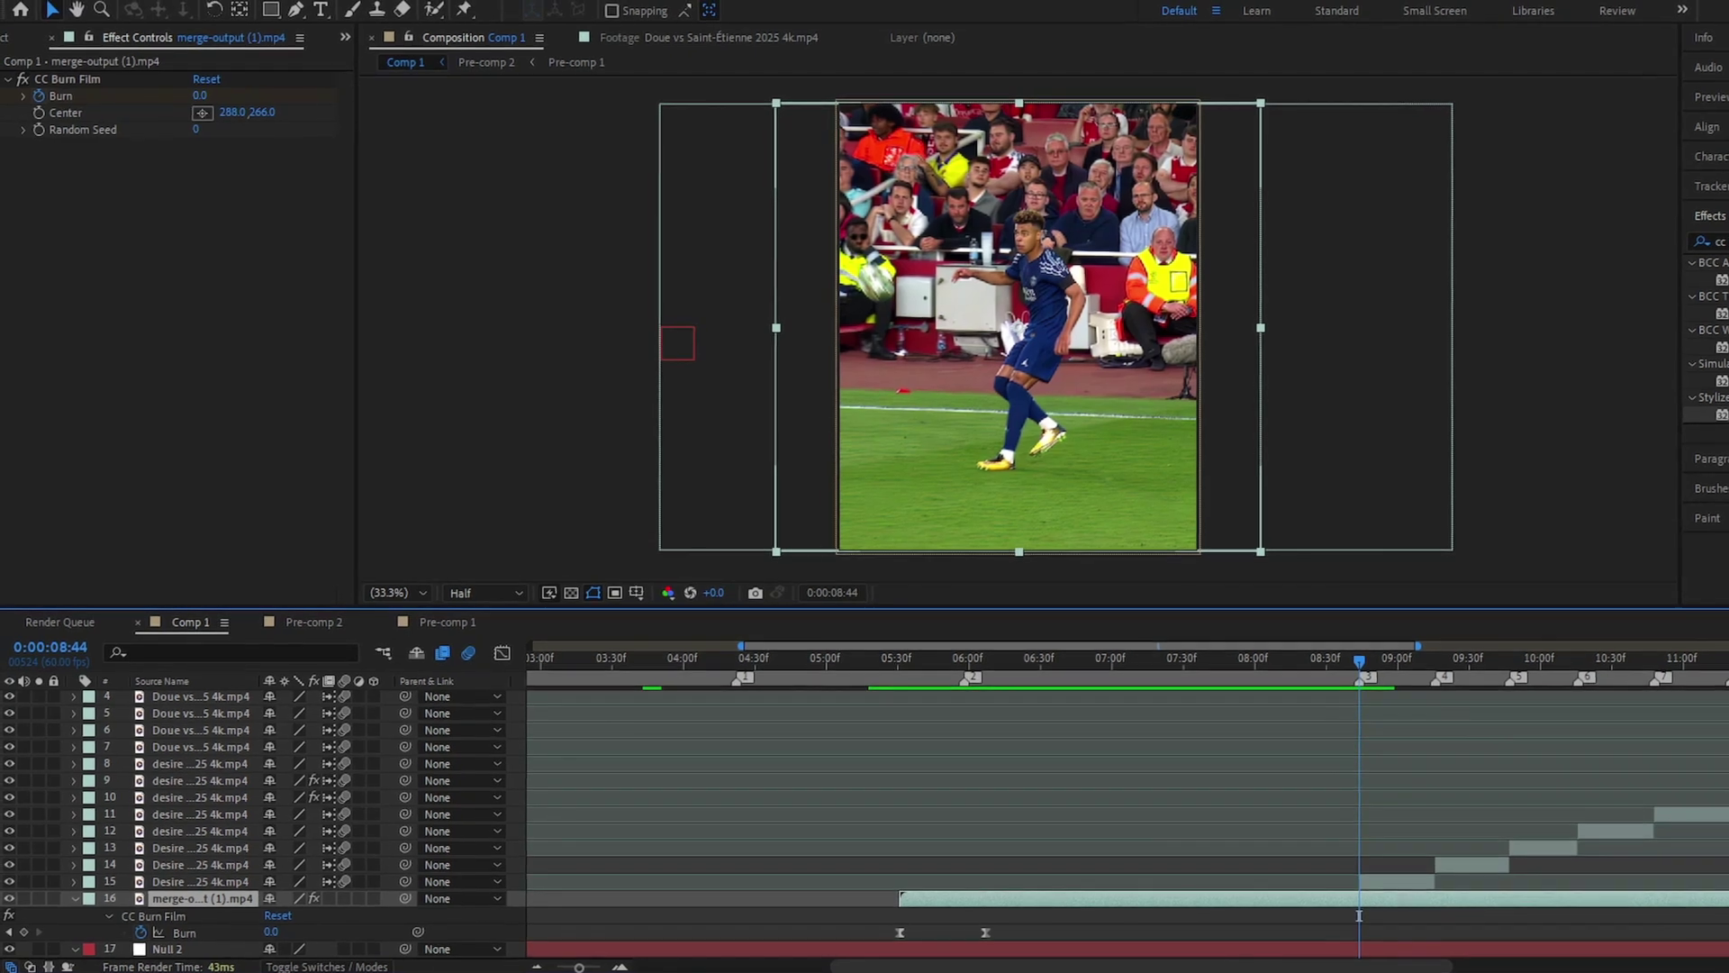
key("alt+]")
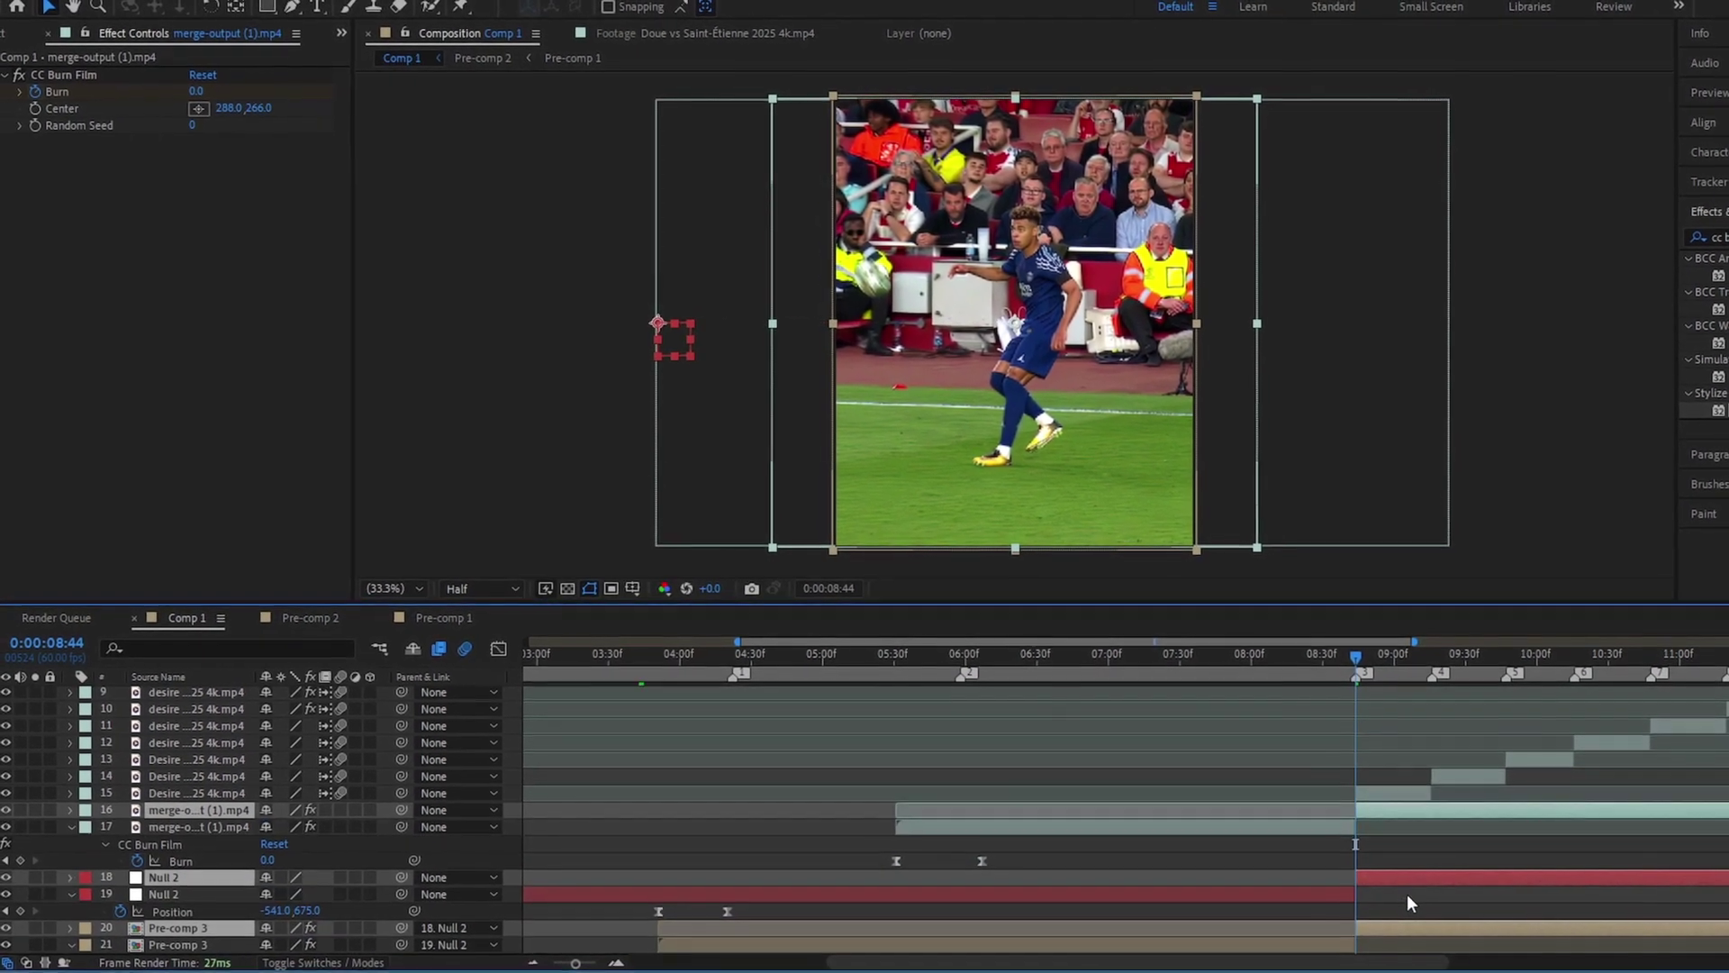
Step: Duplicate the Desire doue vs arsenal clip at the third beat marker and freeze the copy on its frame at 0:00:08:44
left_click(1371, 789)
right_click(1370, 791)
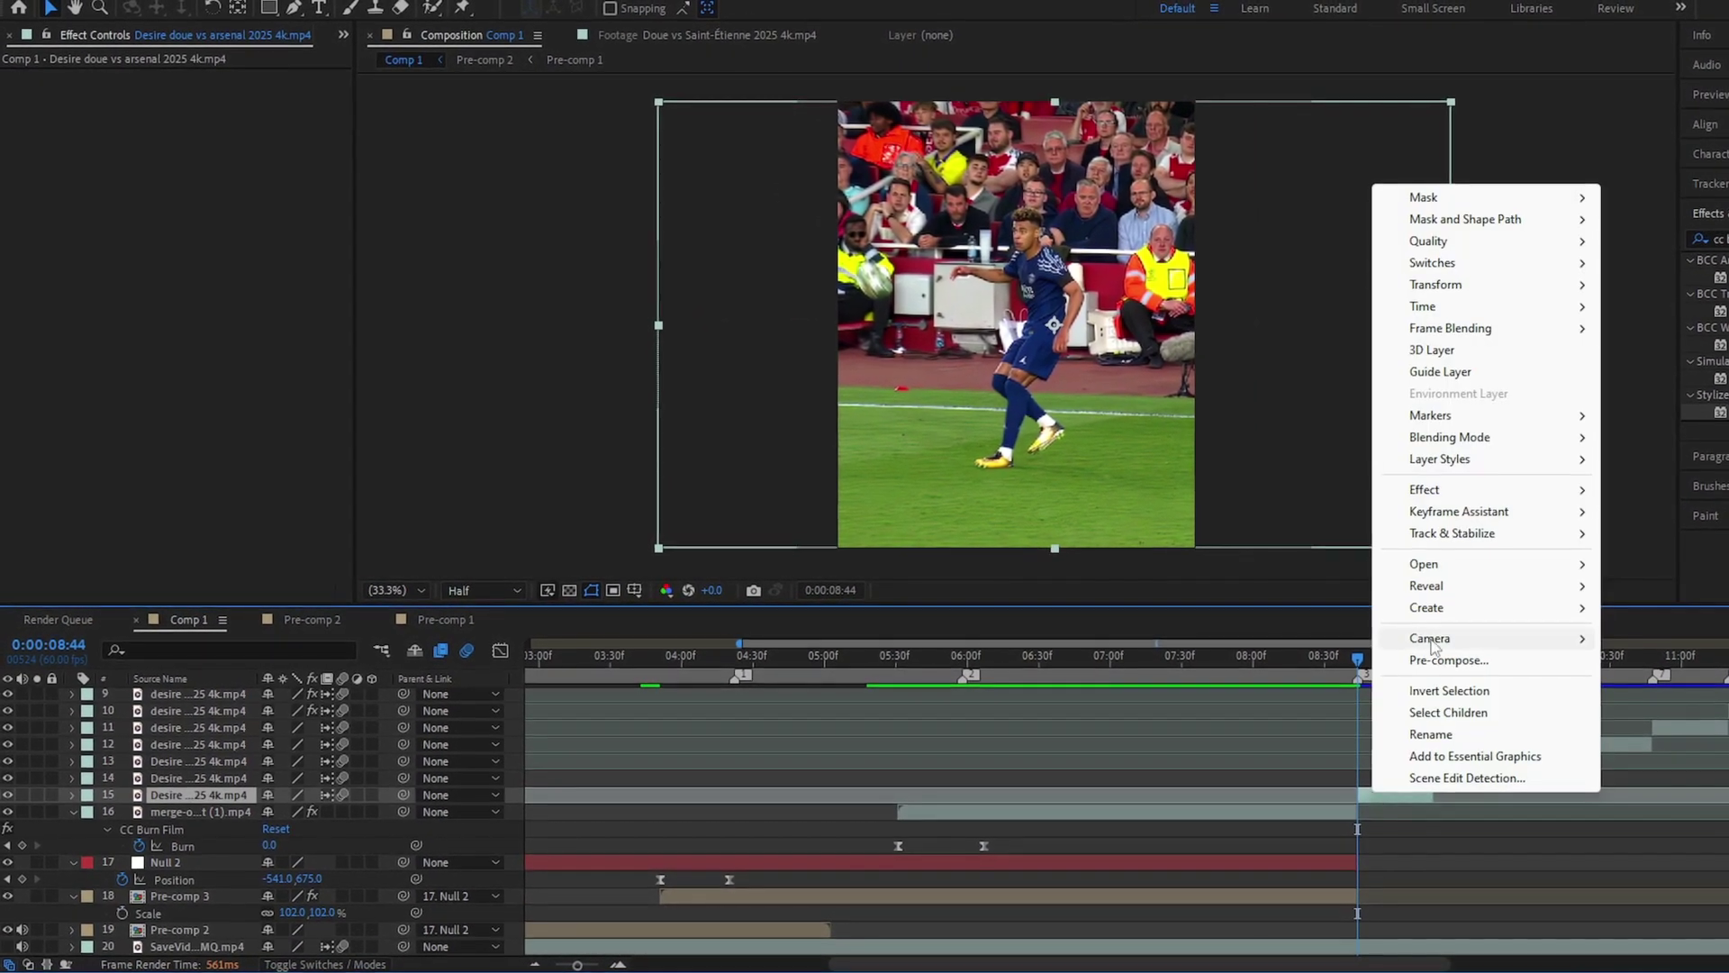
key("Escape")
key("ctrl+d")
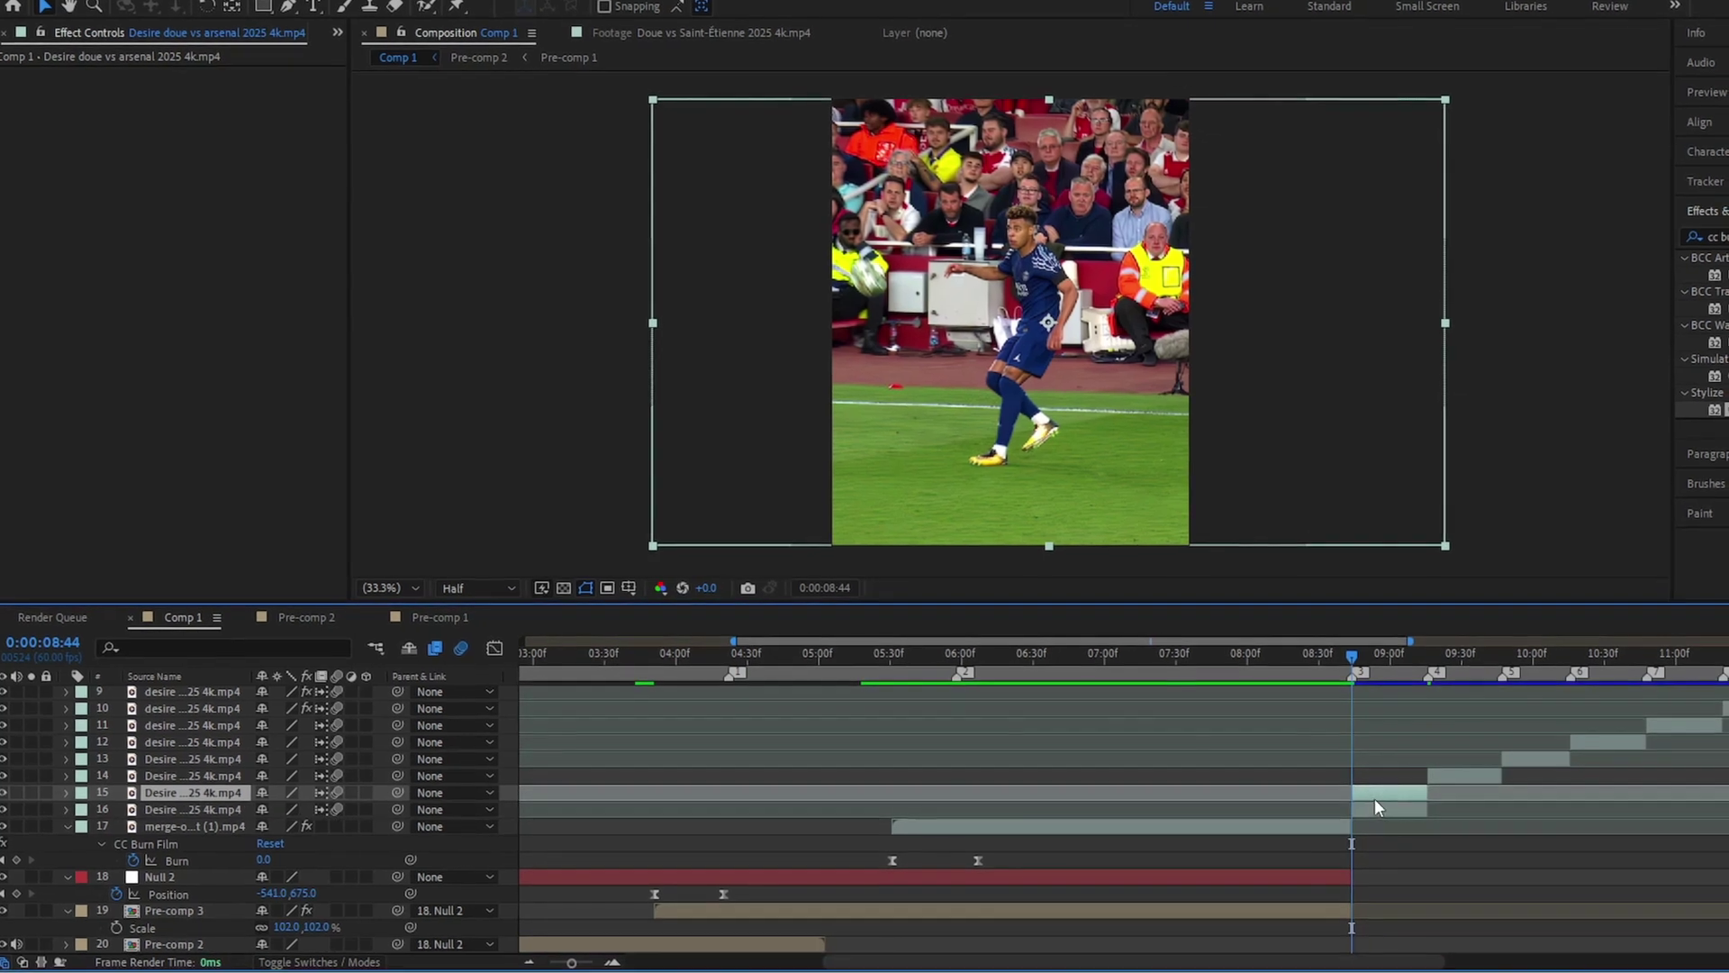
right_click(1369, 792)
mouse_move(1436, 309)
left_click(1666, 190)
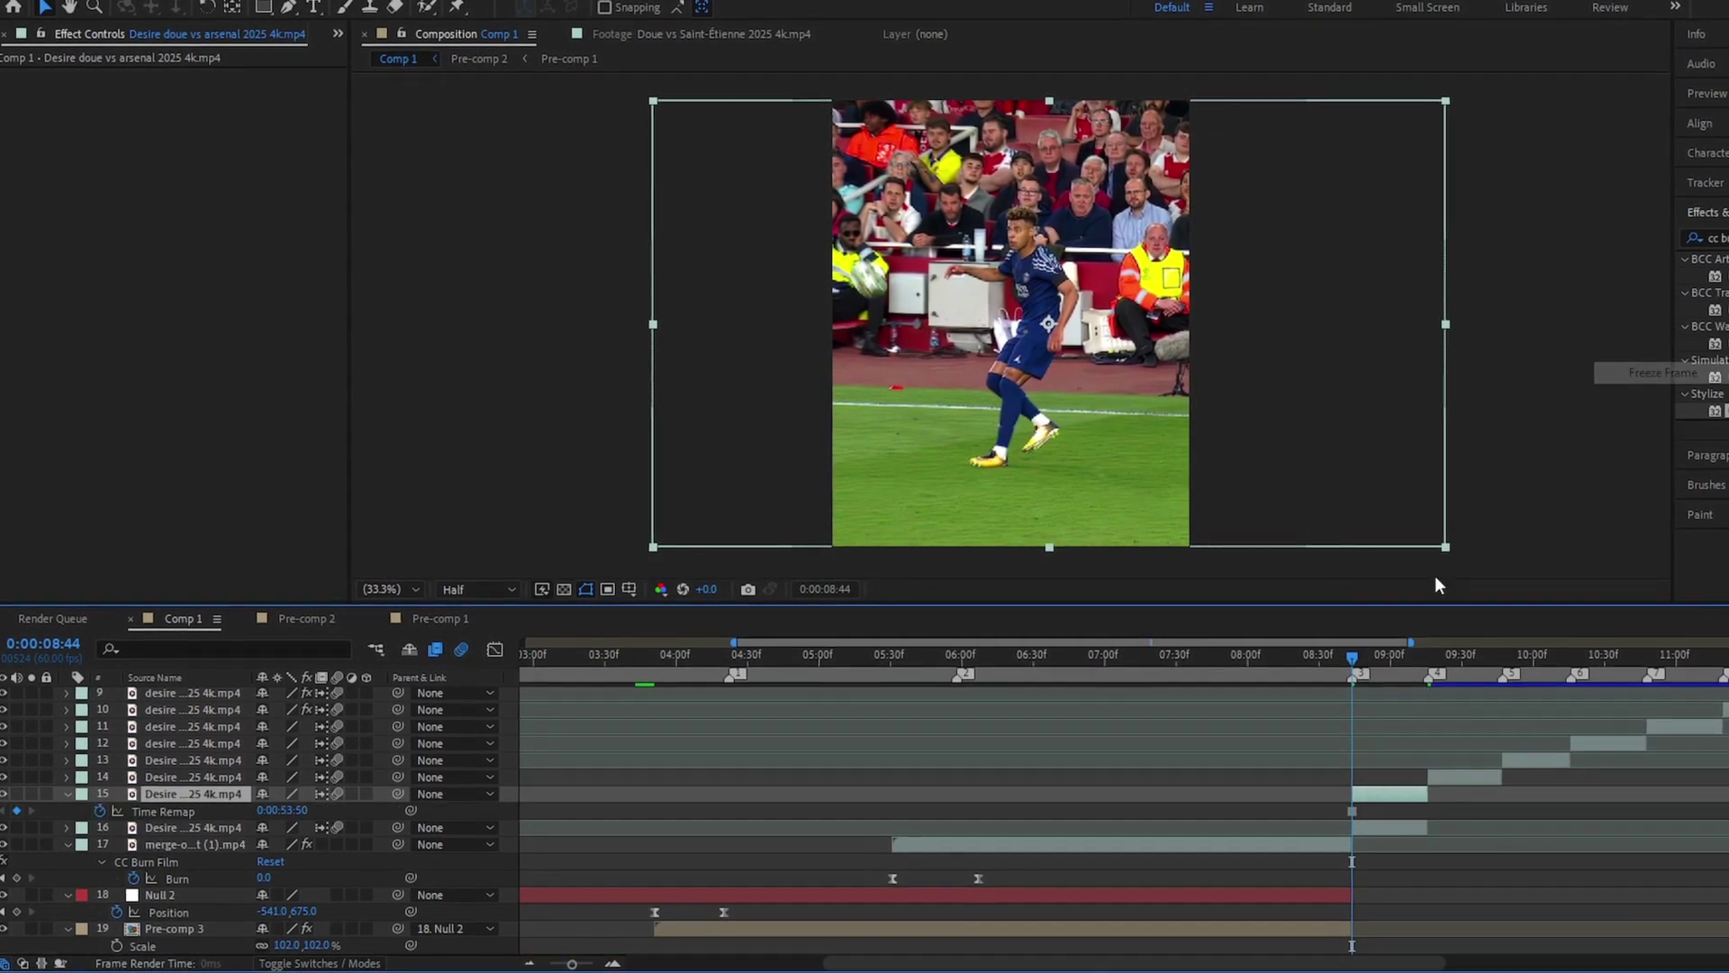
Step: Place the frozen copy below the original clip, ending at 0:00:08:44, and pre-compose it with all attributes moved into the new composition
left_click_drag(1306, 803, 1290, 803)
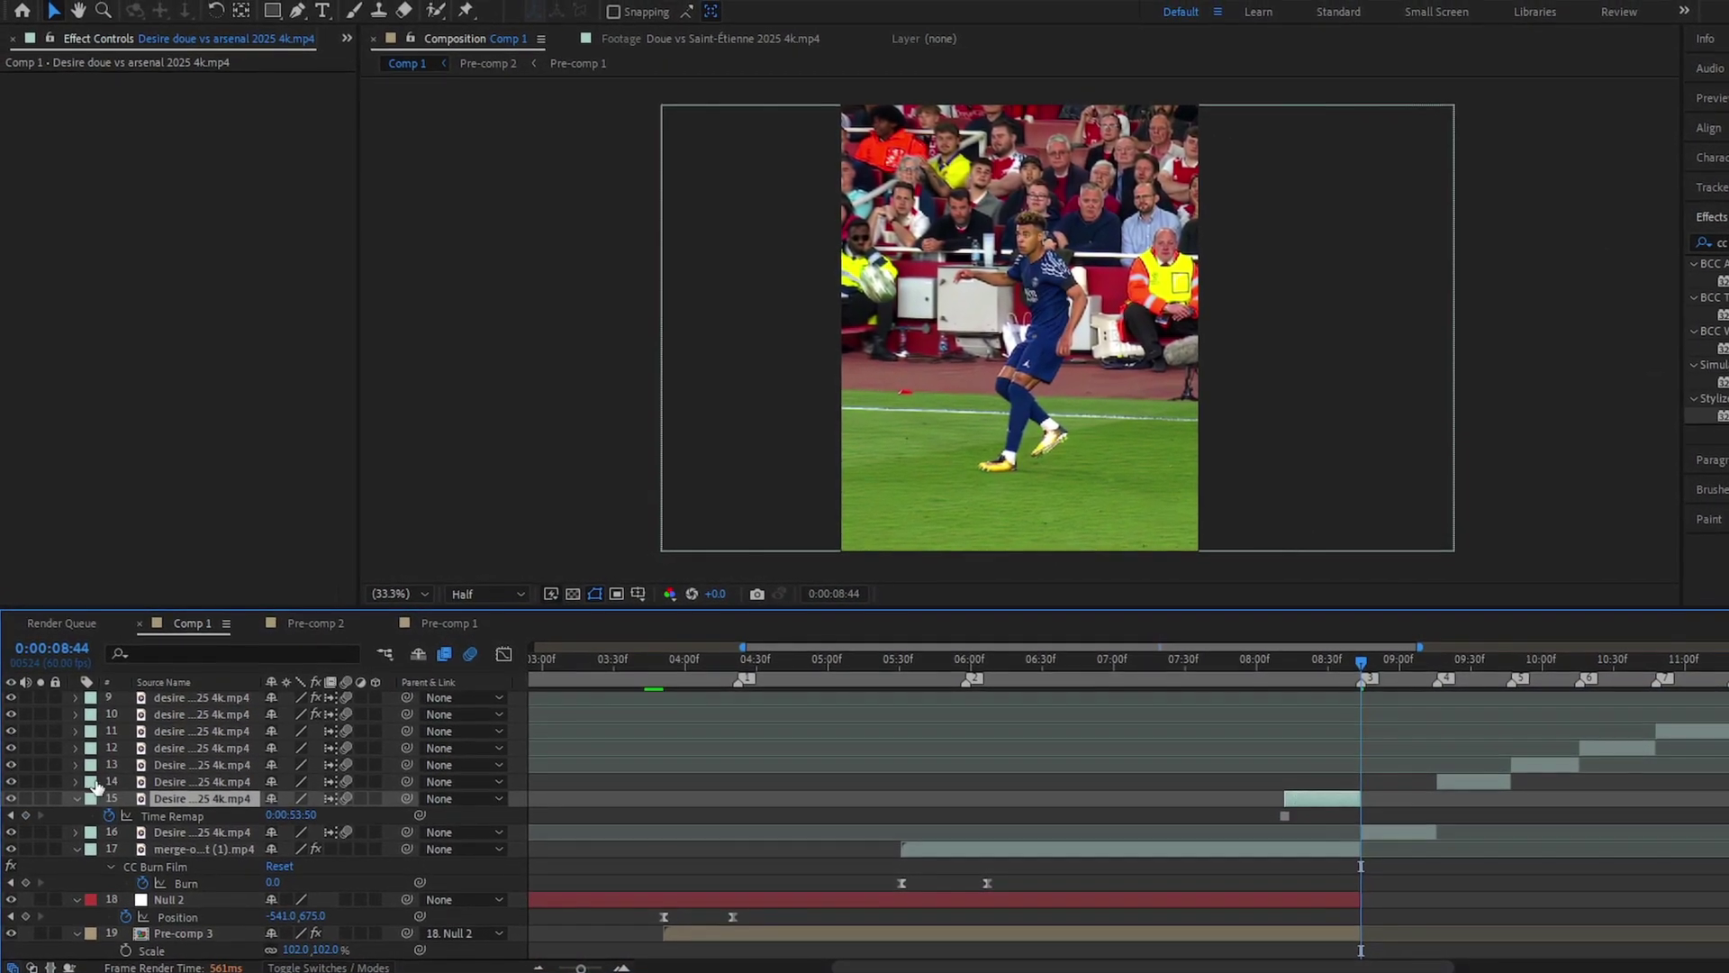
left_click_drag(167, 793, 177, 837)
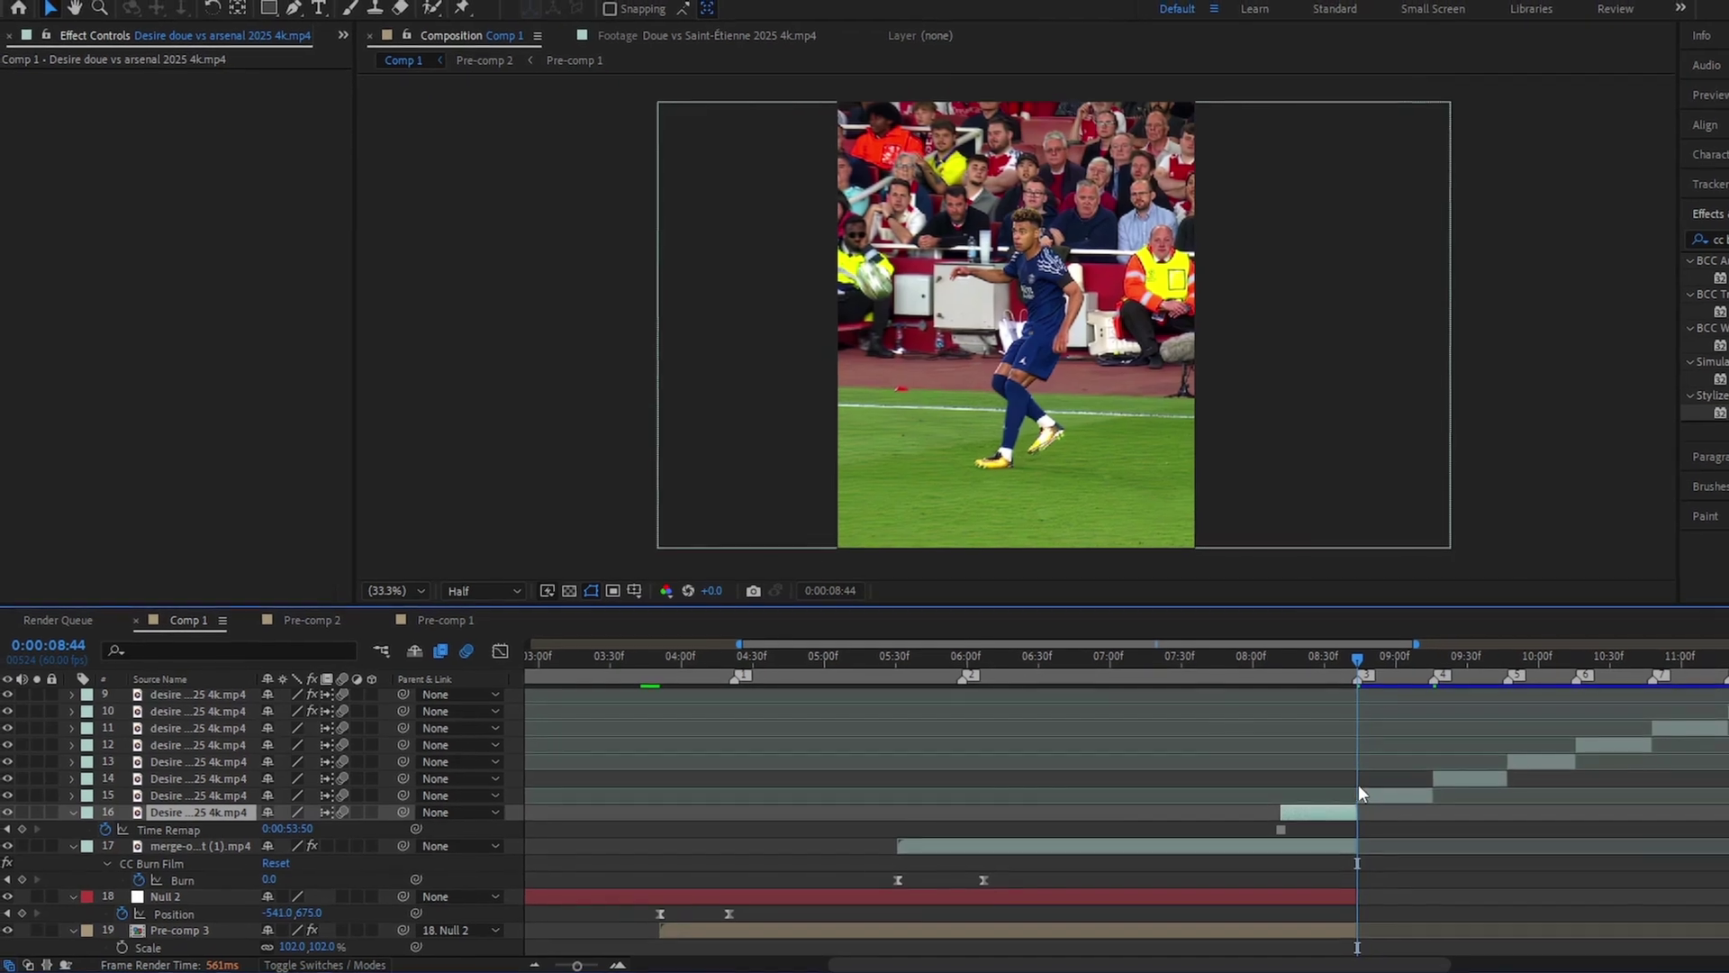
right_click(1267, 833)
left_click(1297, 672)
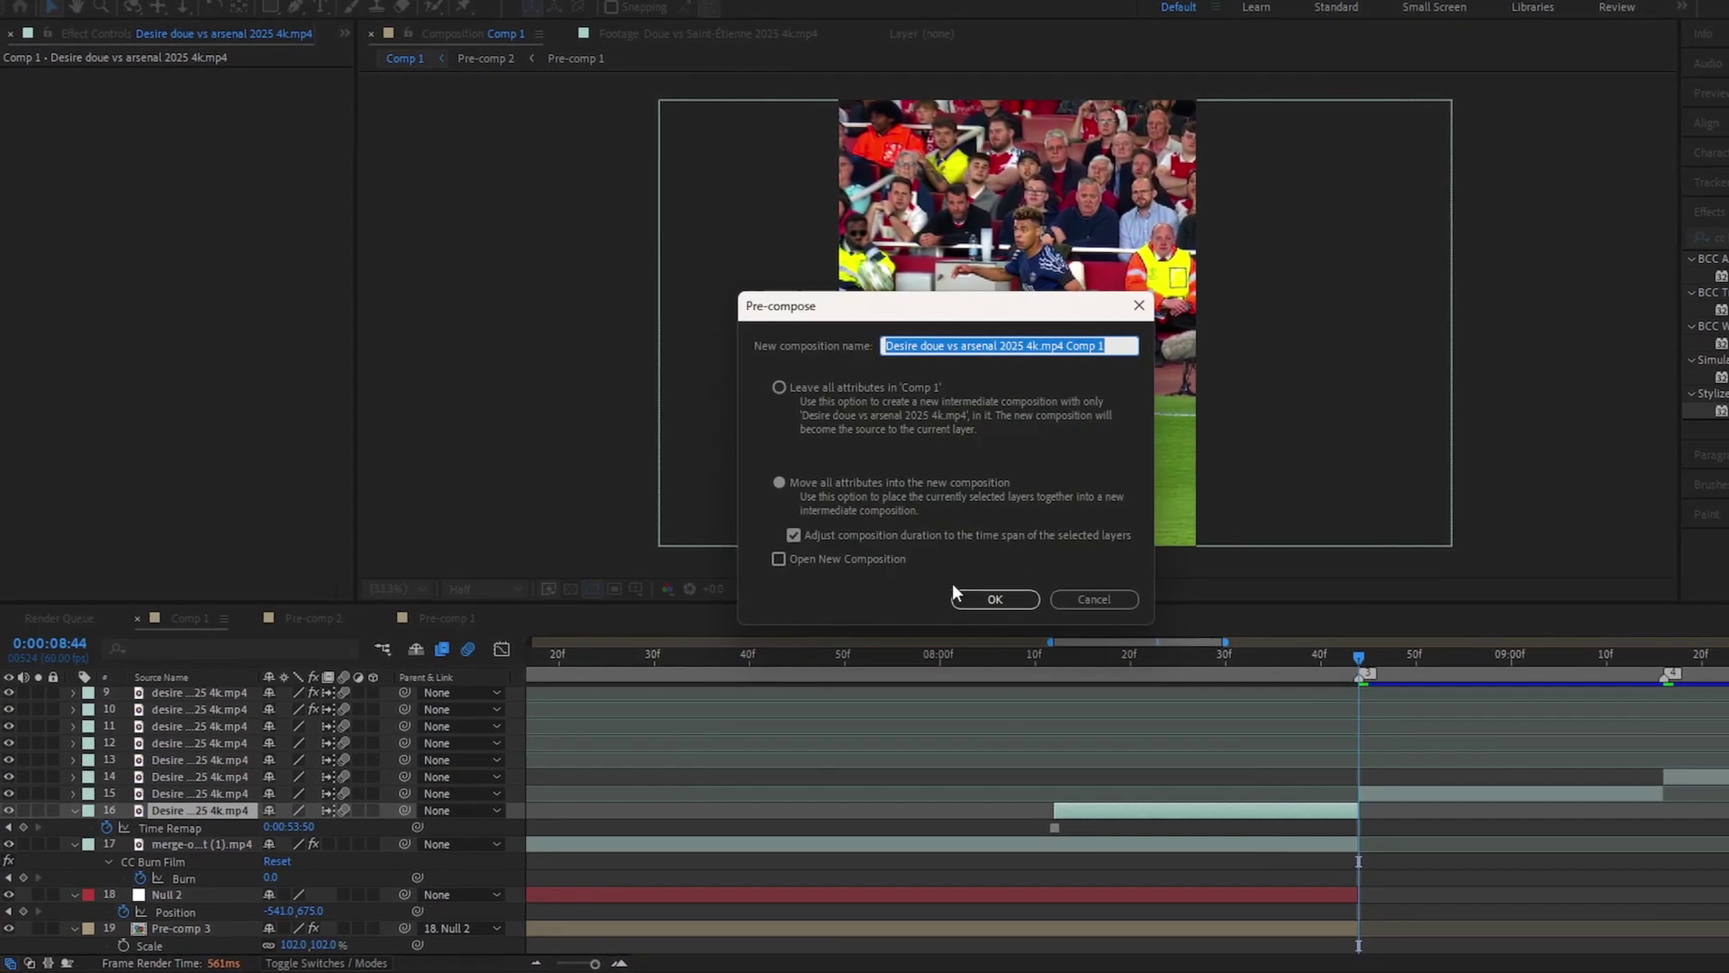
left_click(991, 596)
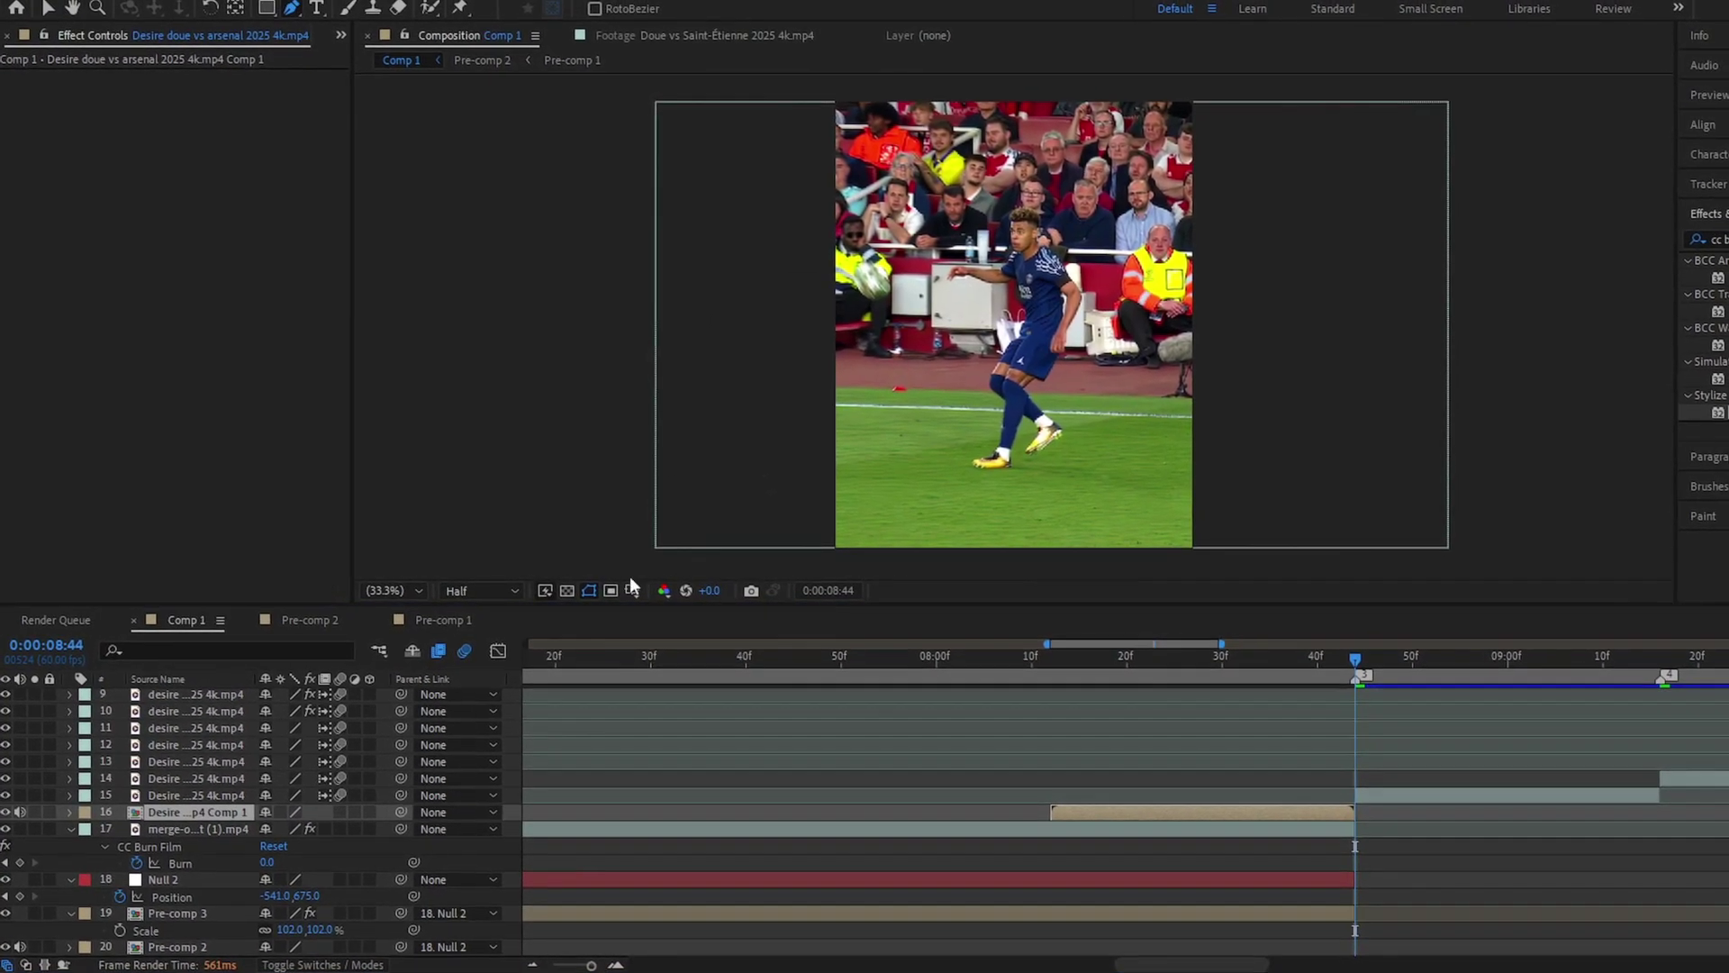
Step: At 200% magnification, trace a Pen tool mask around the player in the frozen pre-comp to cut him out of the background
left_click(411, 585)
left_click(397, 831)
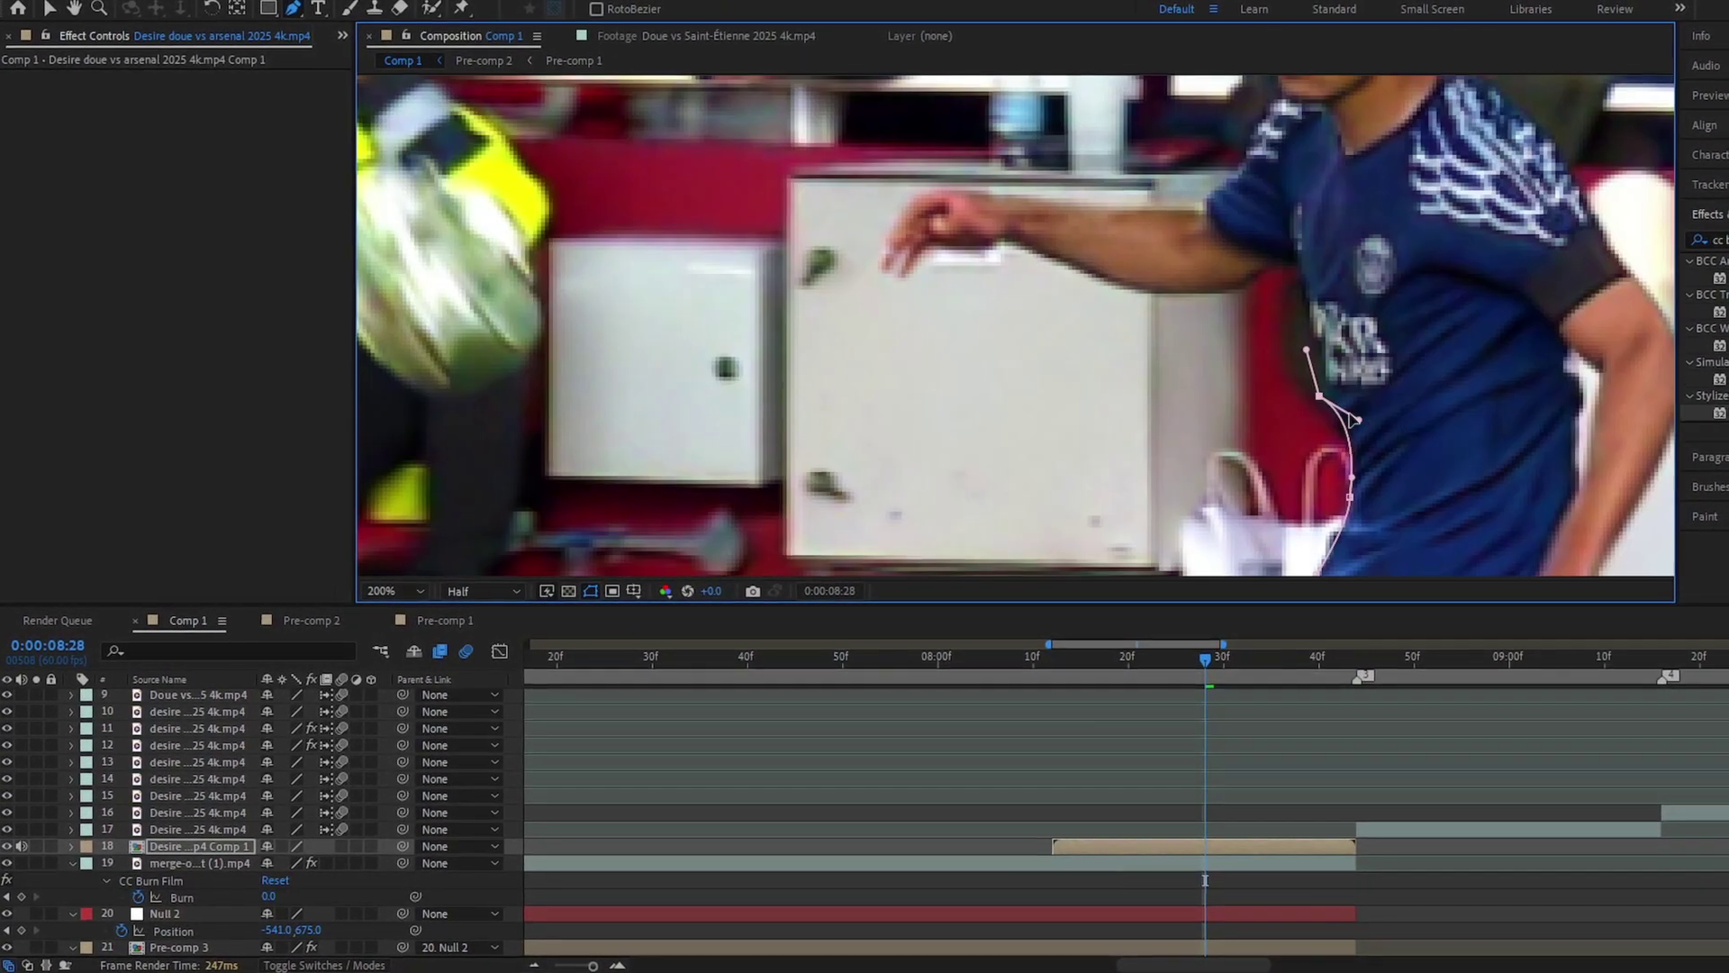
left_click(1351, 496)
left_click(1320, 396)
left_click(1298, 264)
left_click(1280, 265)
left_click(1244, 288)
left_click(1159, 294)
left_click(1011, 242)
left_click(932, 246)
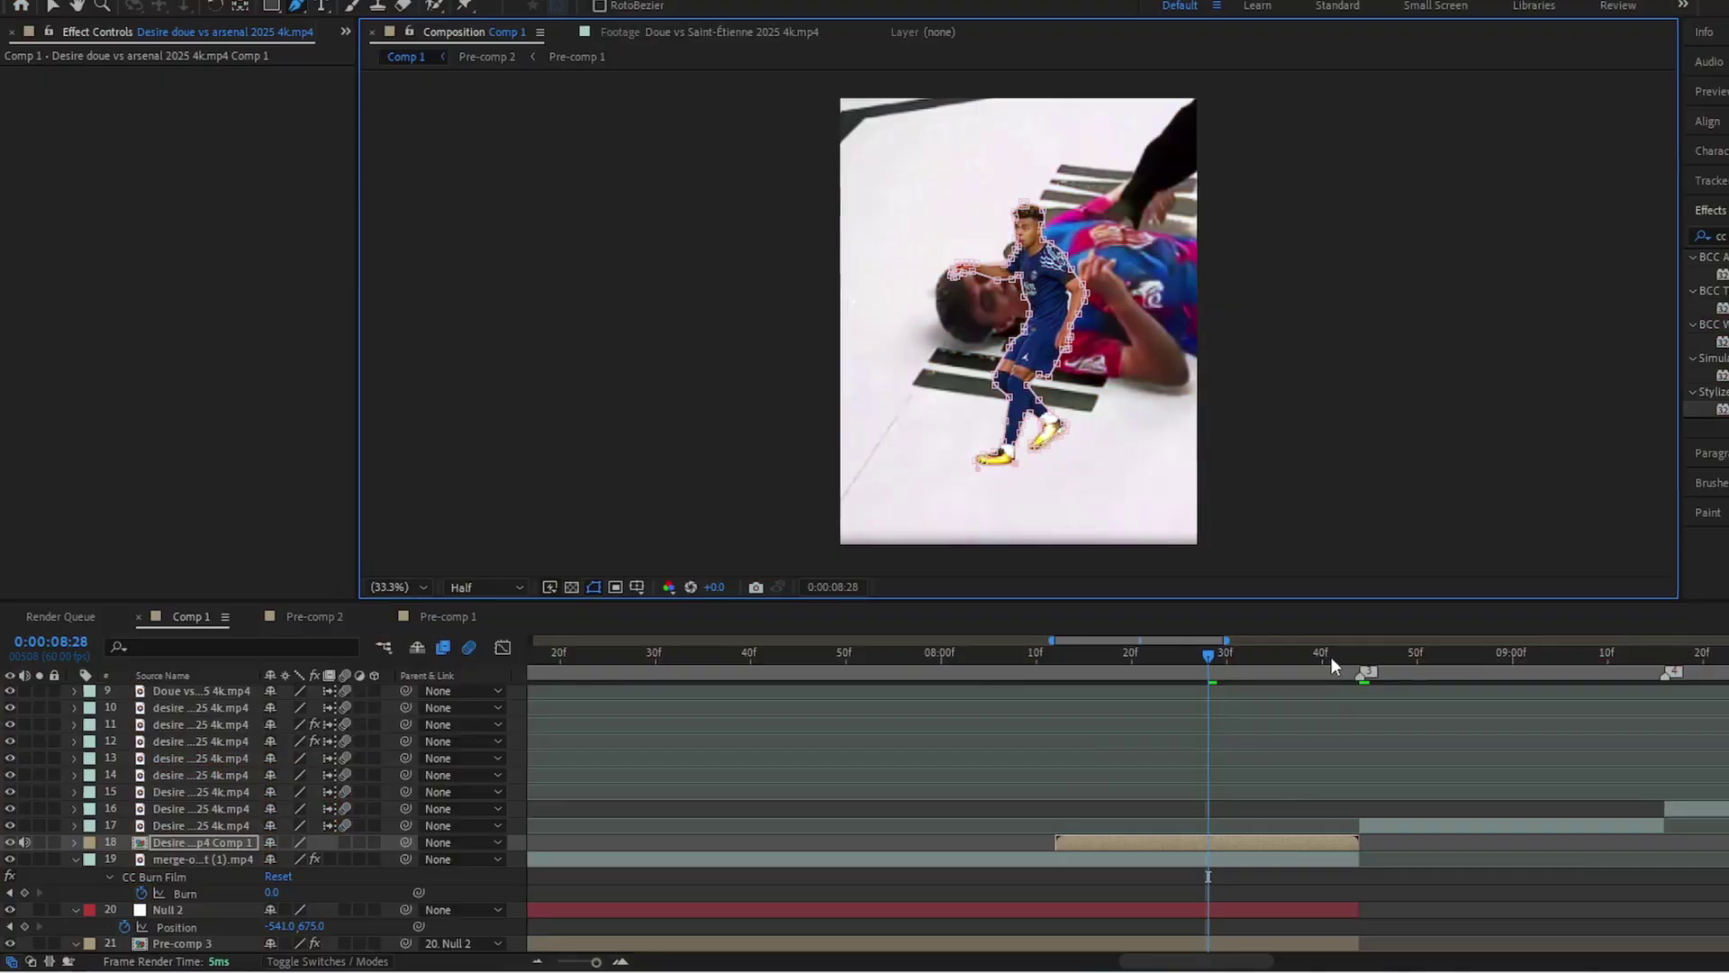
Step: Keyframe the cutout's Position at 540, 675 at 0:00:08:44 and at 540, 1843 at 0:00:08:12
left_click(1348, 657)
key("Page_Down")
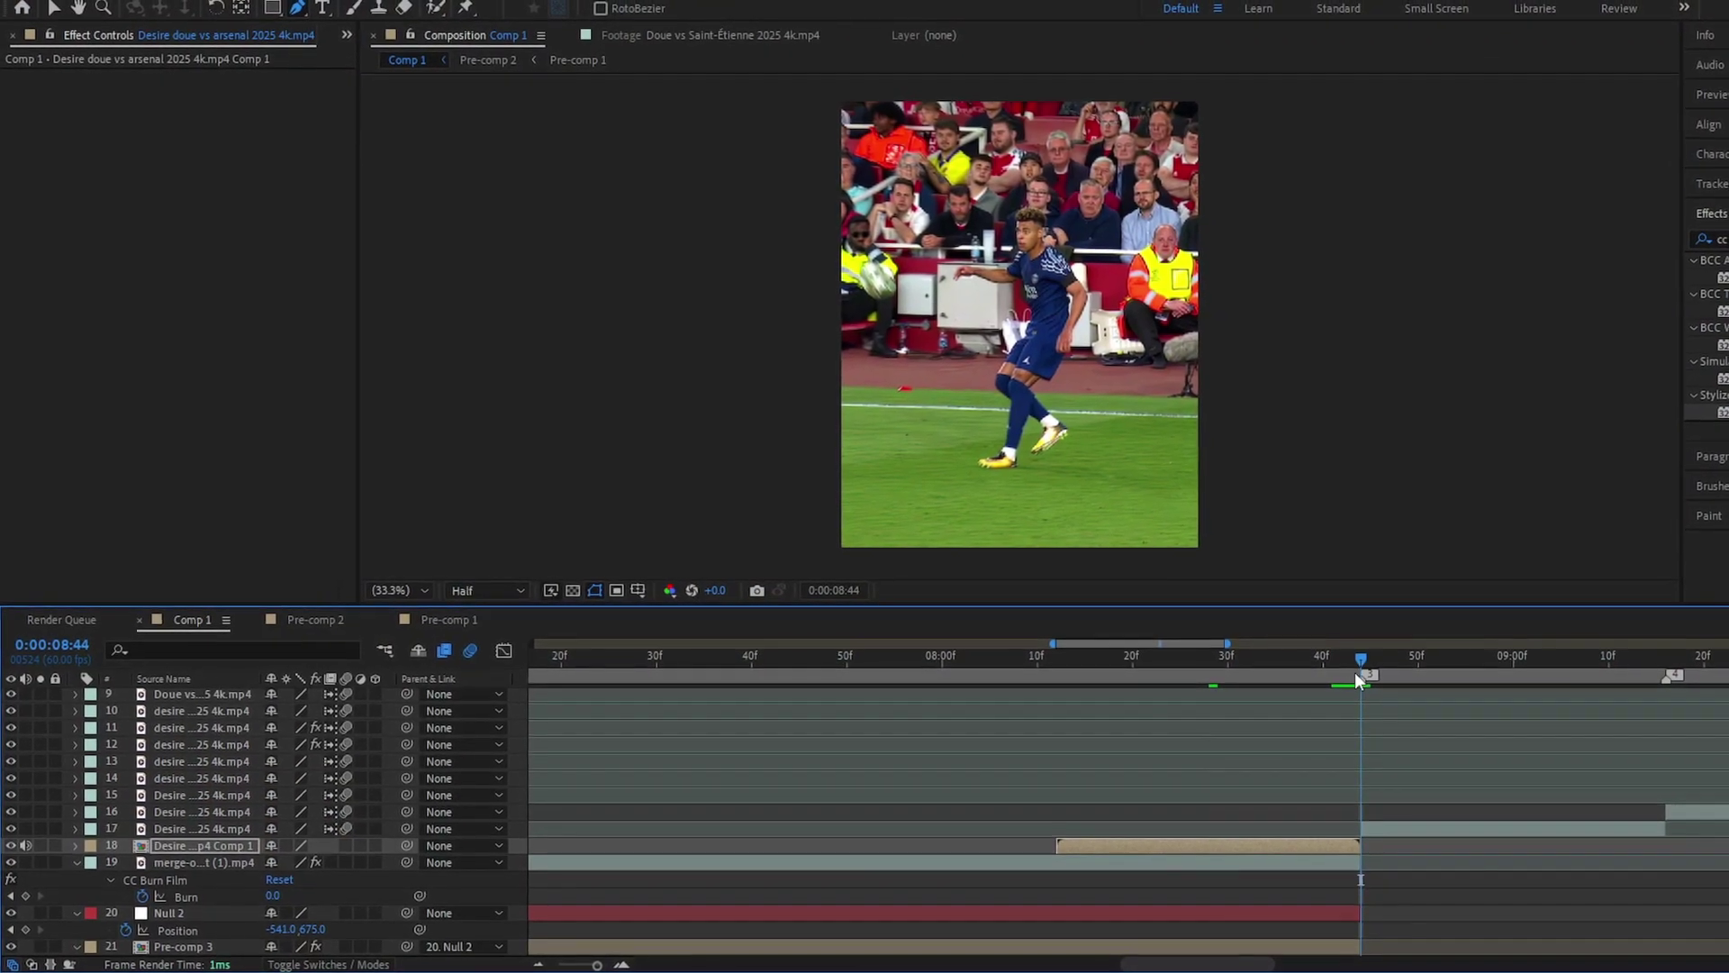
key("p")
left_click(123, 861)
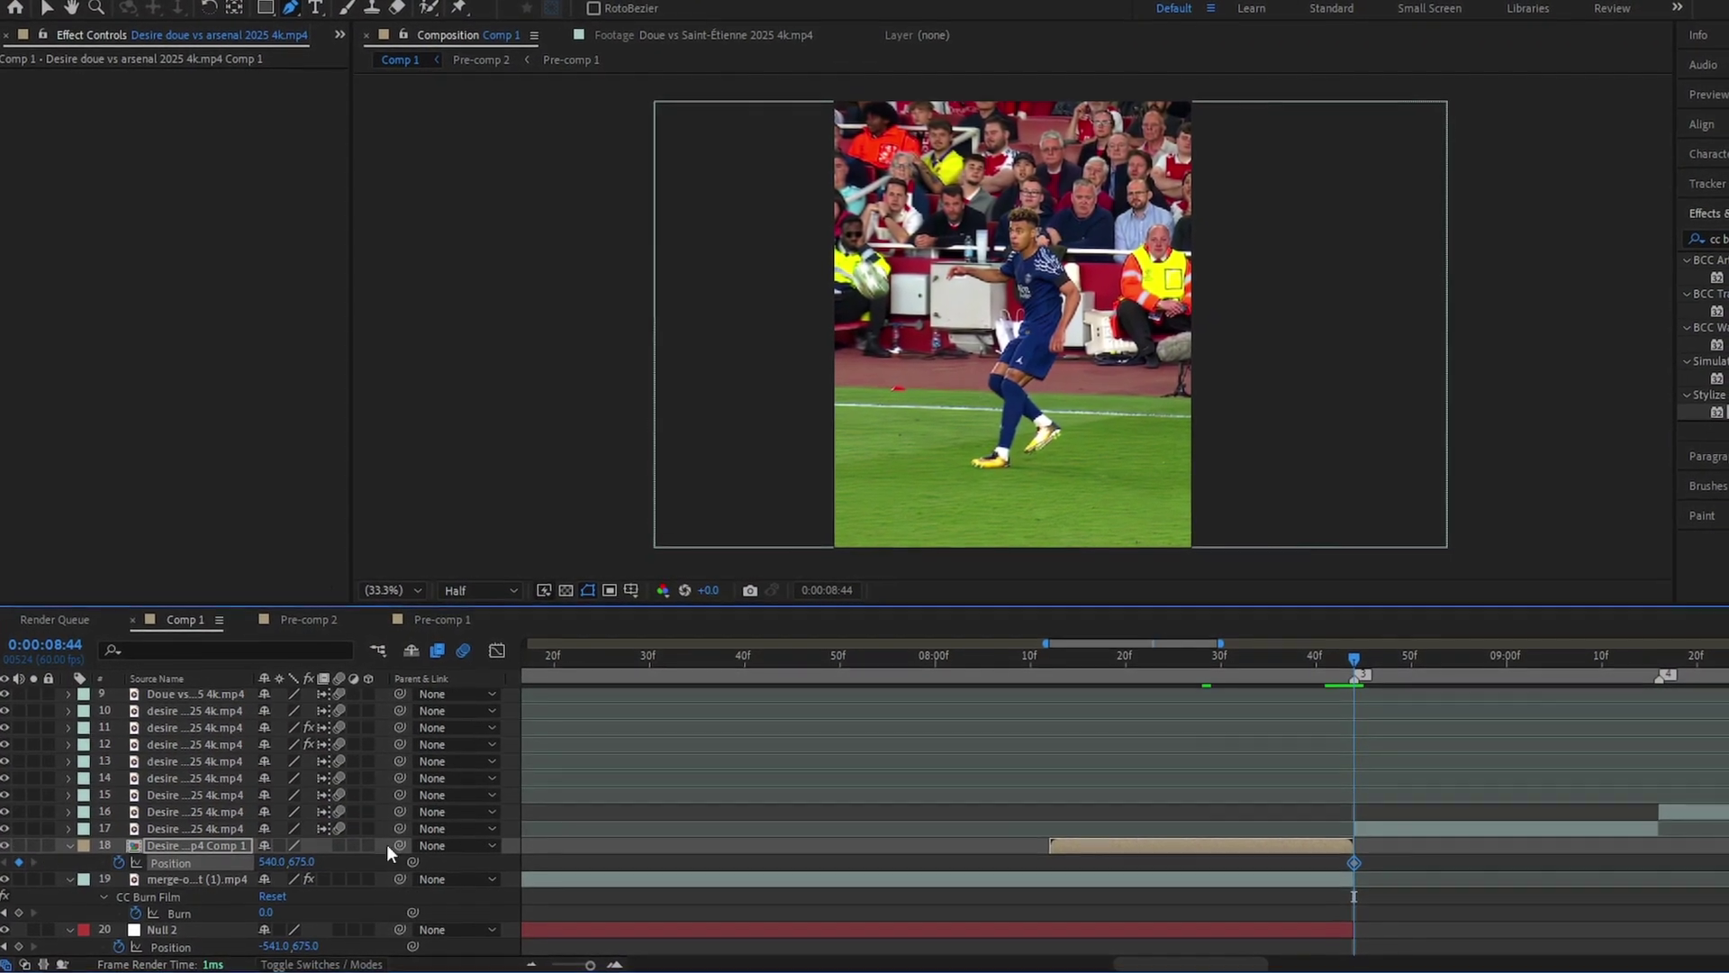
left_click(1057, 671)
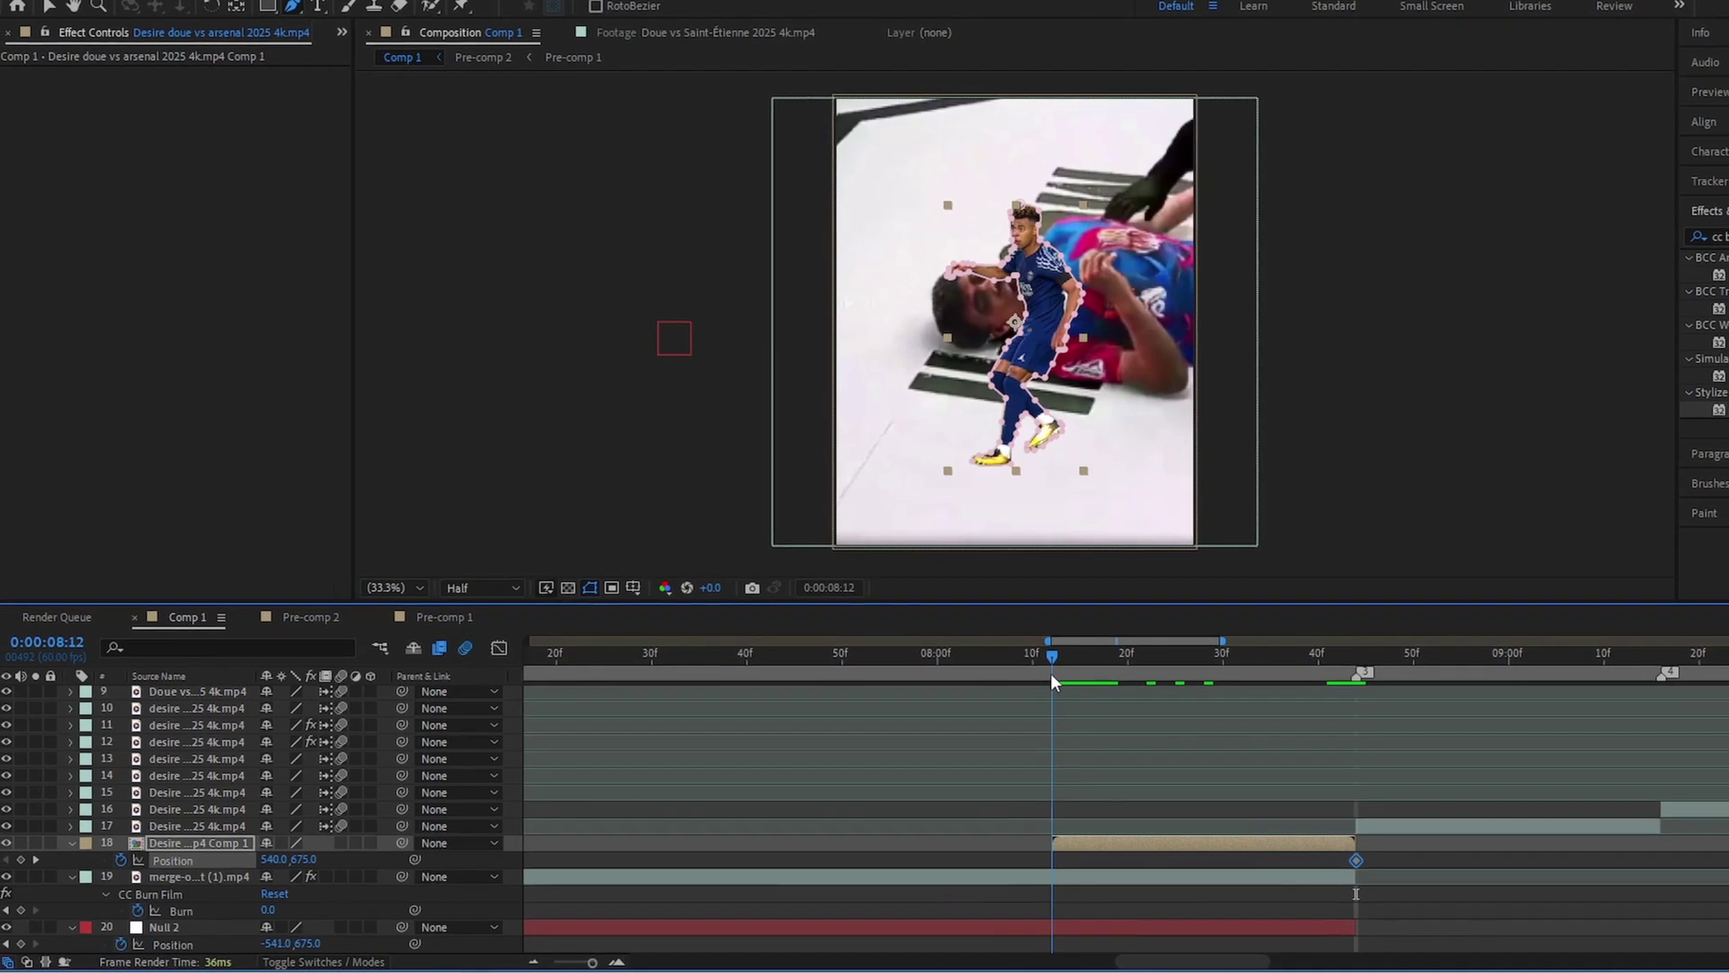
left_click(27, 860)
left_click_drag(306, 859, 534, 857)
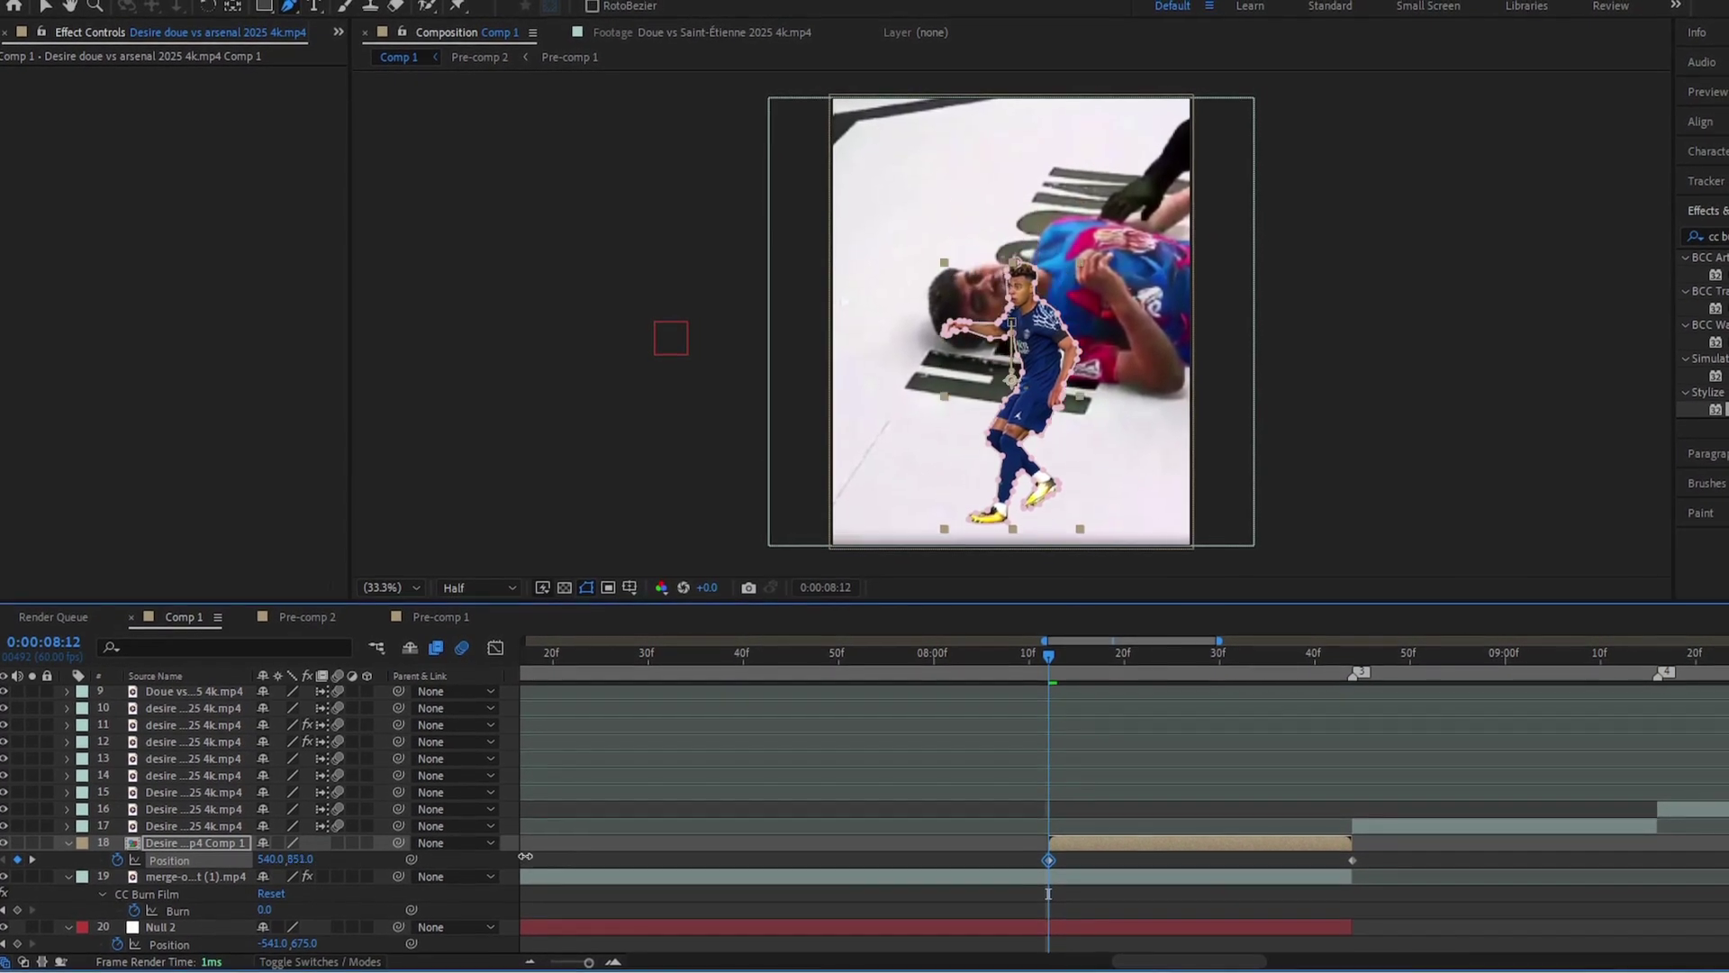
left_click_drag(1351, 811, 1519, 791)
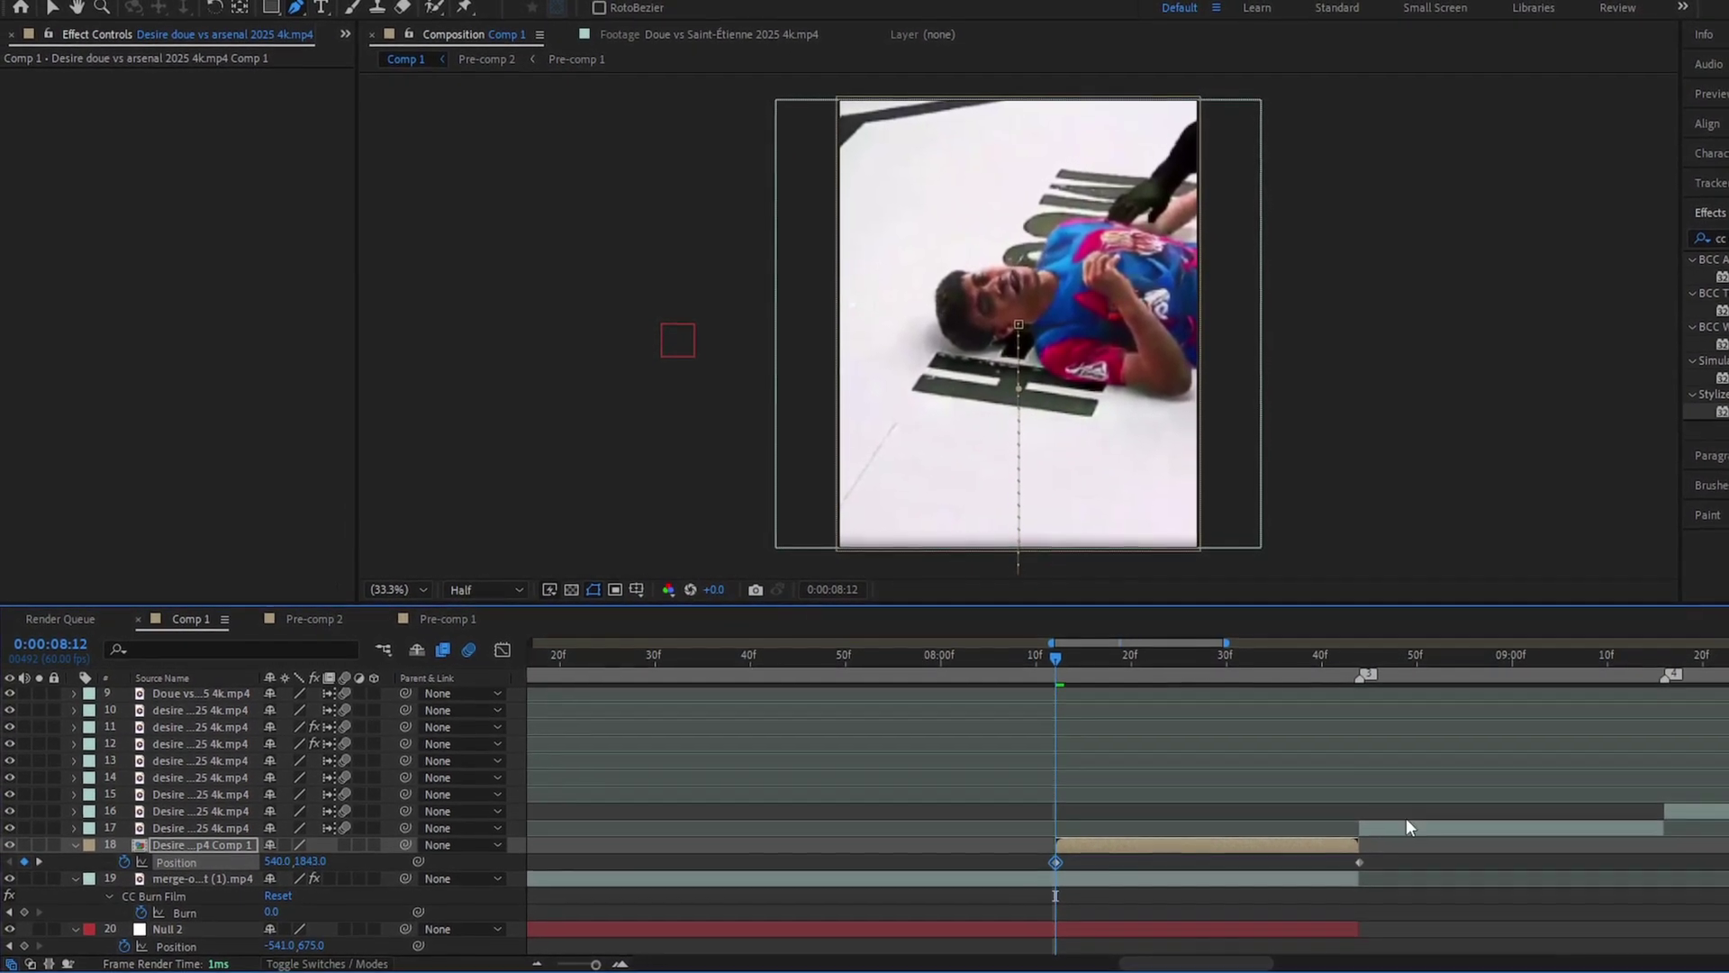
Step: Apply Easy Ease to both cutout Position keyframes, lengthen the last keyframe's incoming influence in the speed graph, and preview the slide-up
left_click_drag(1385, 867, 1019, 888)
key("F9")
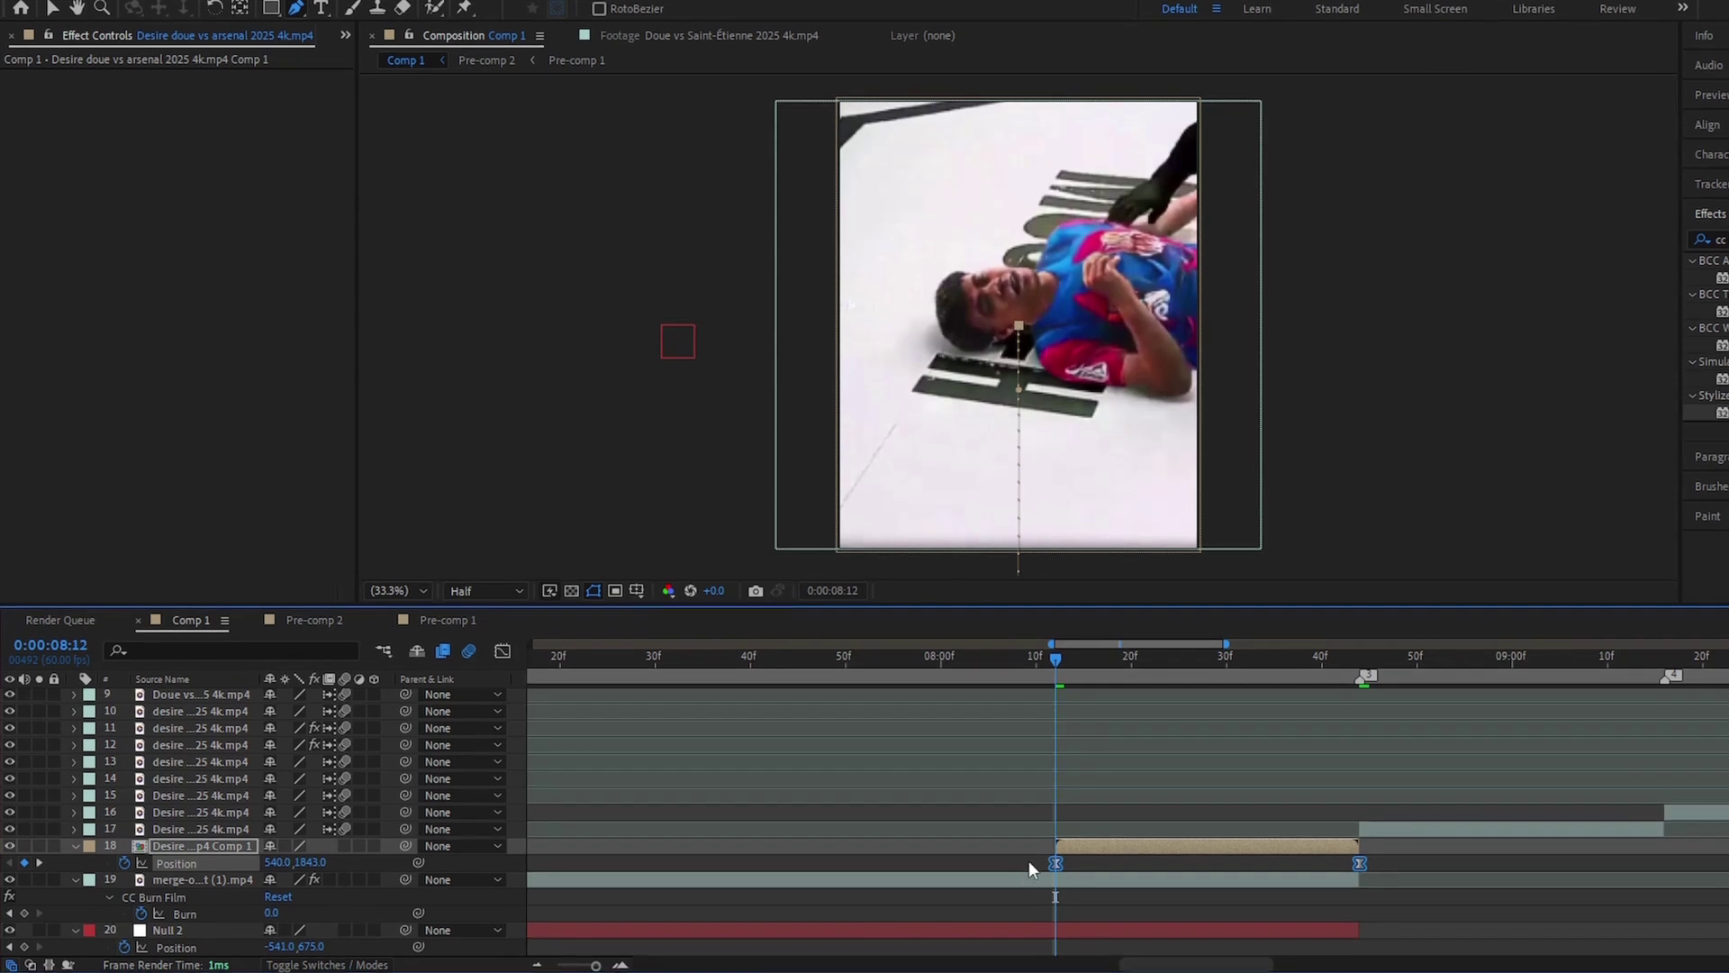
key("shift+F3")
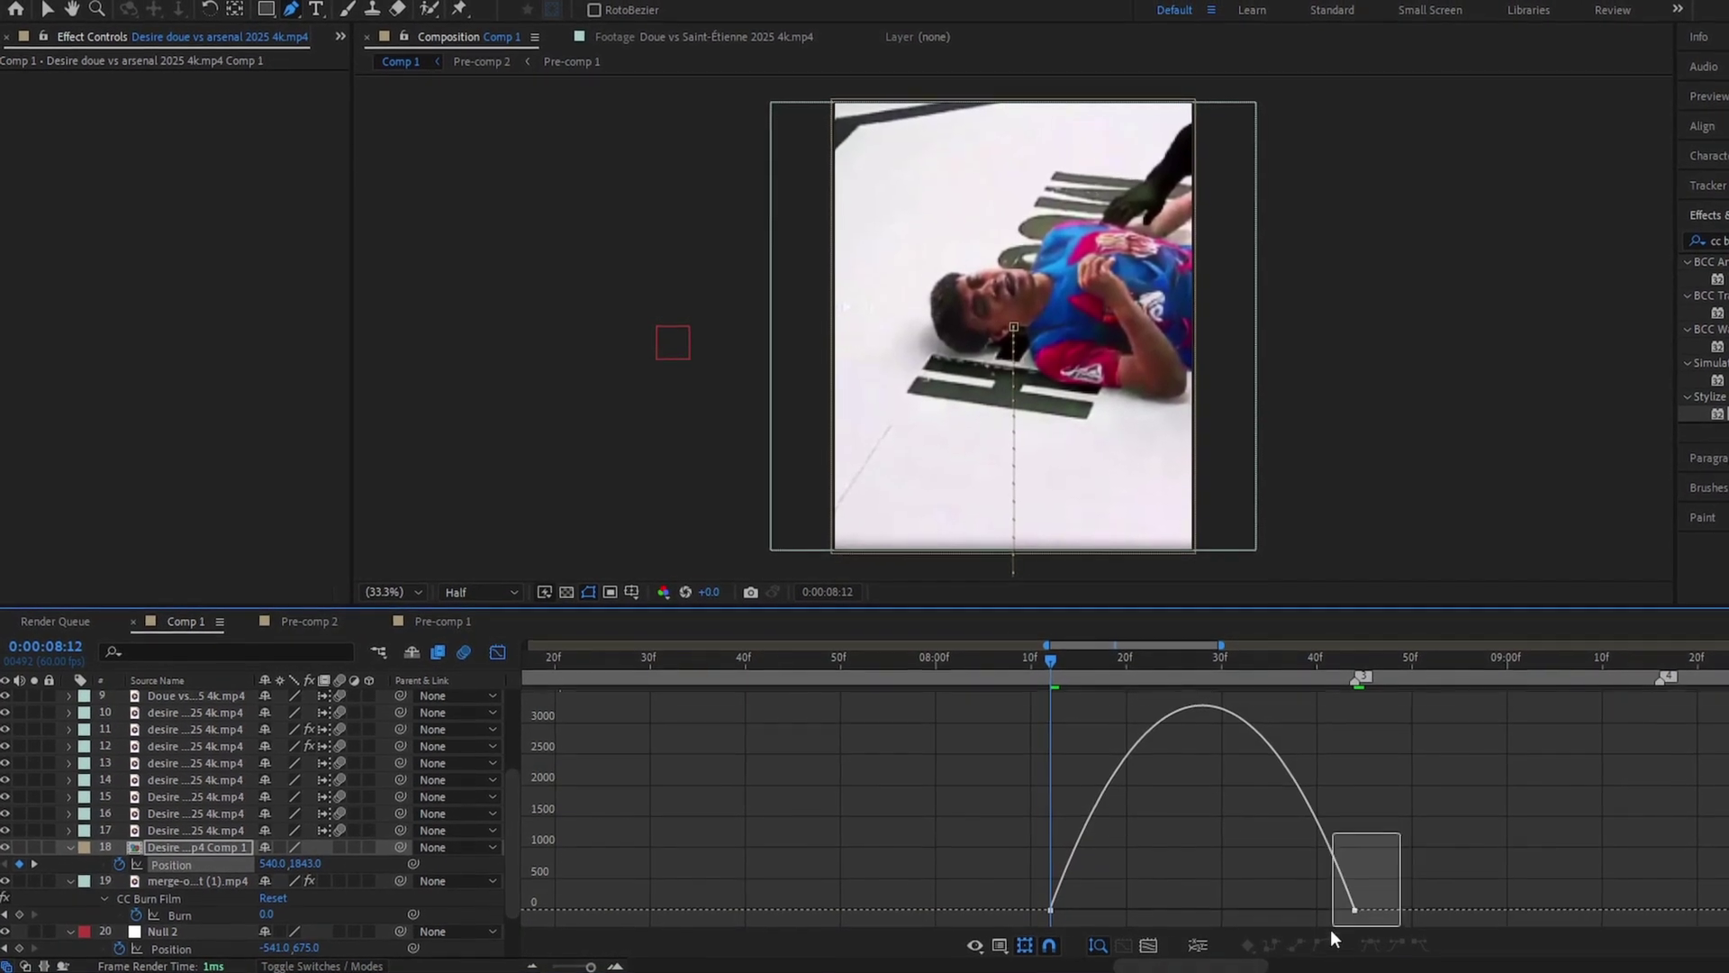
left_click_drag(1331, 928, 1314, 916)
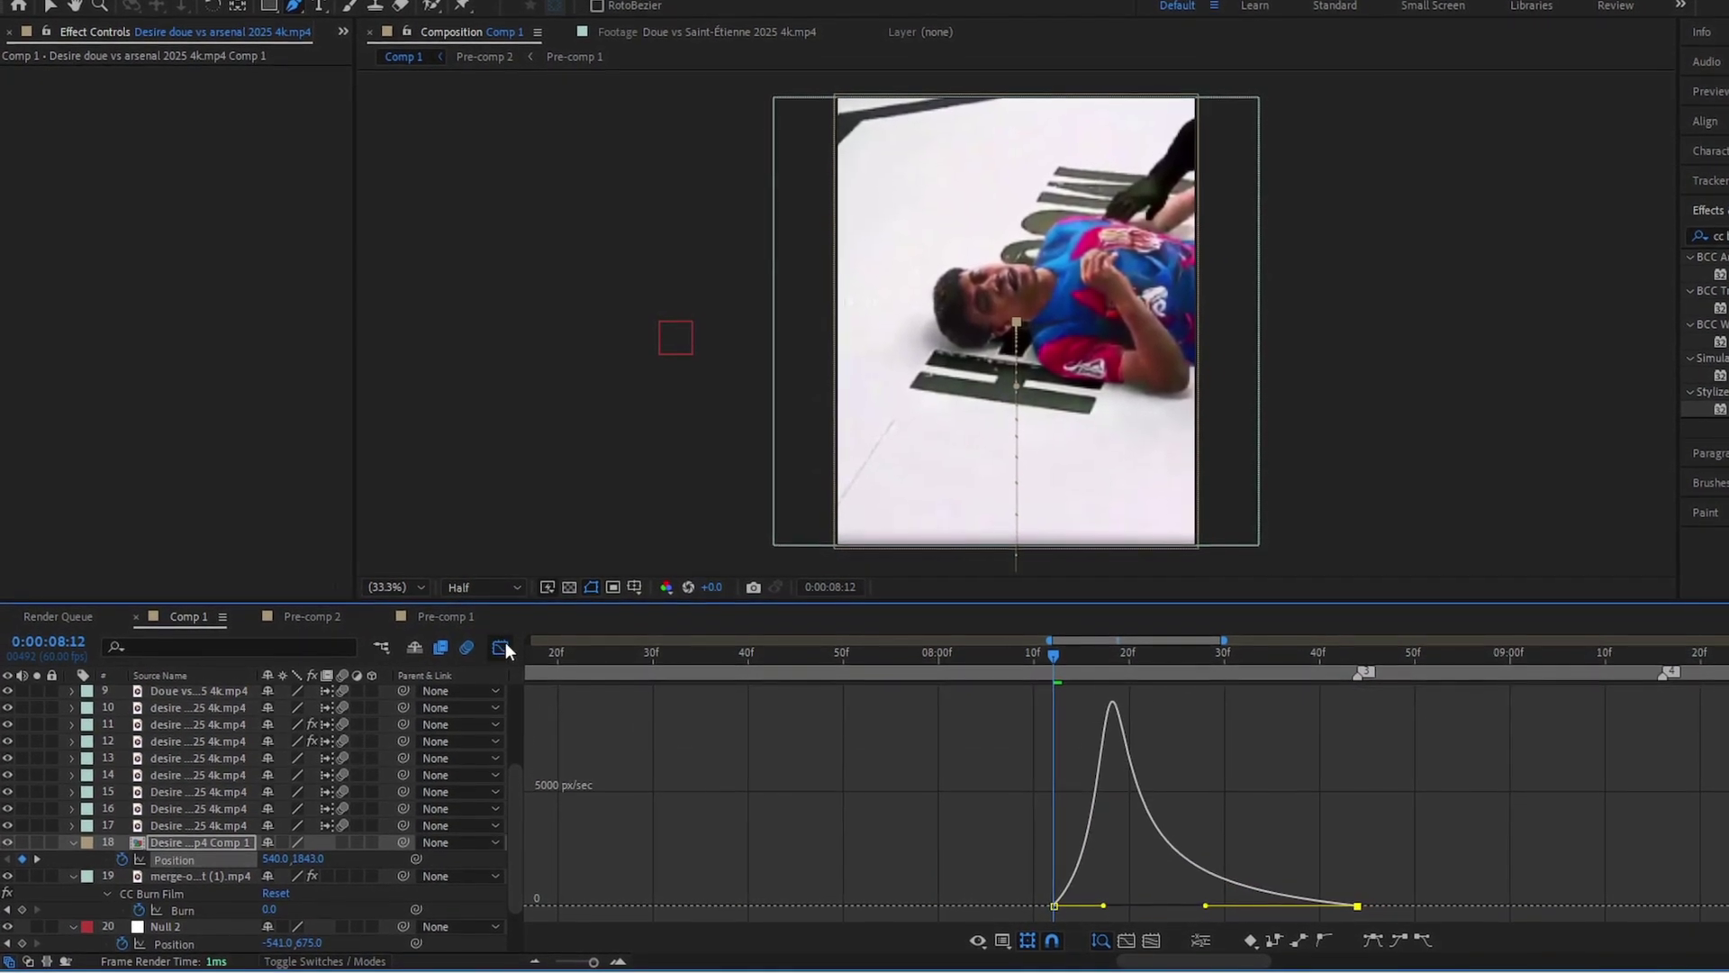
left_click(501, 649)
key("space")
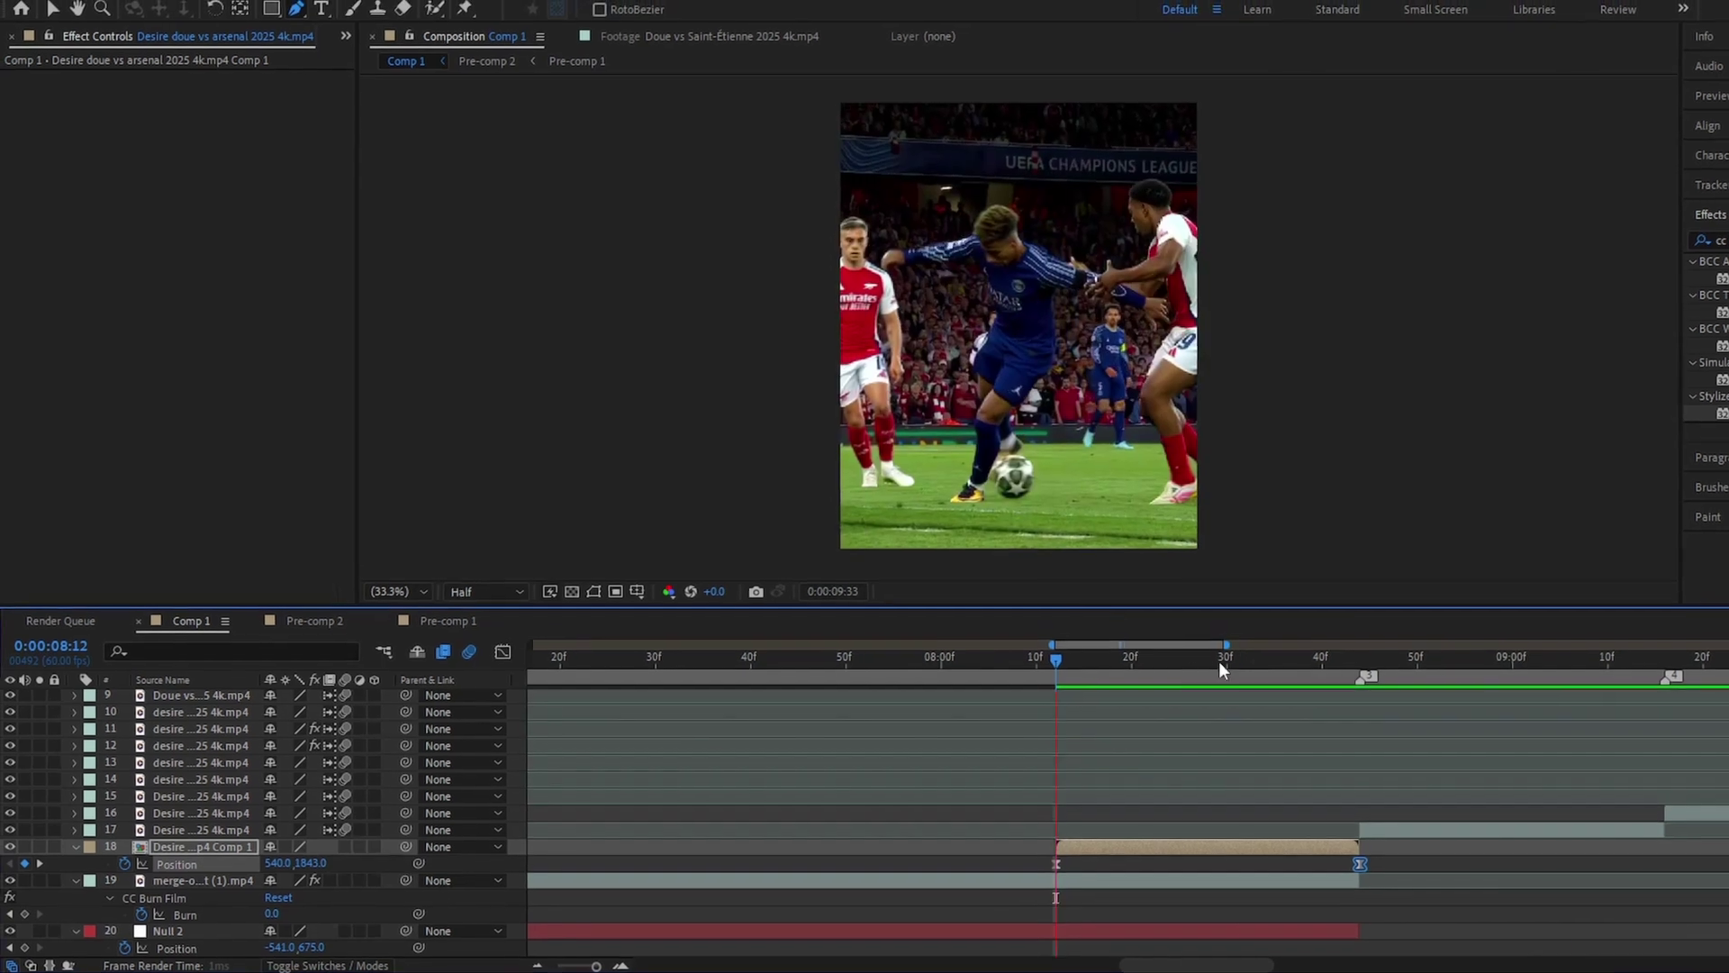
Step: Apply Hue/Saturation to the player cutout and set Master Saturation to -100
left_click(1404, 852)
left_click(1714, 240)
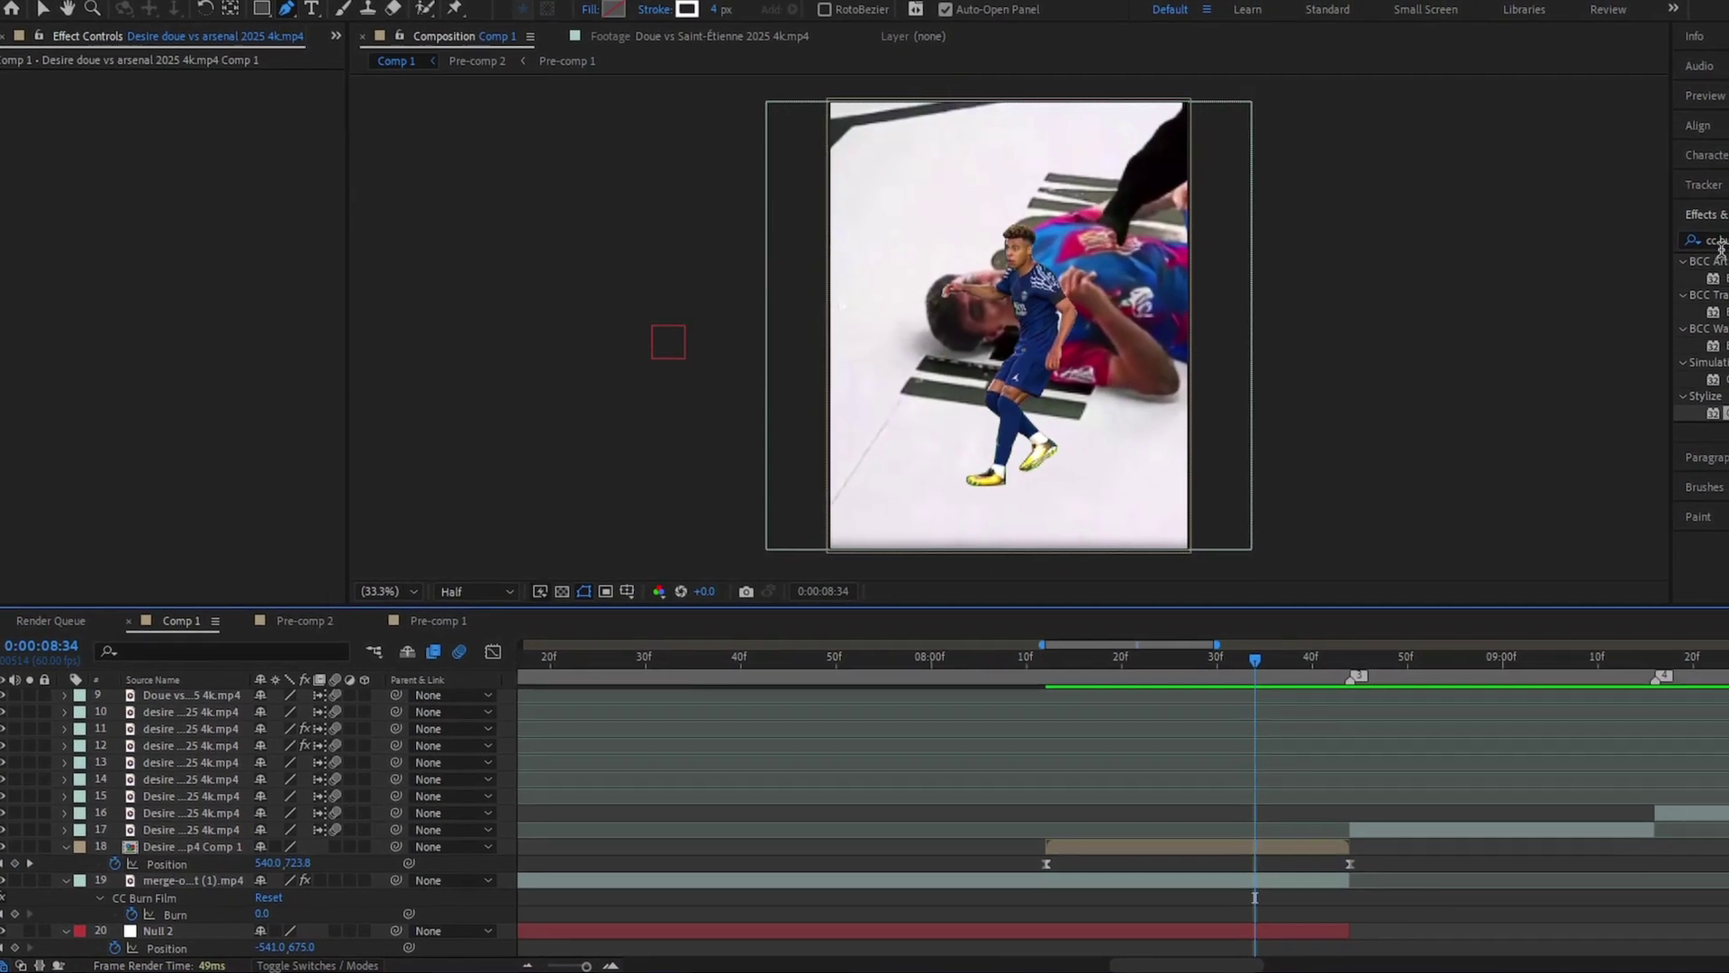
type("hue")
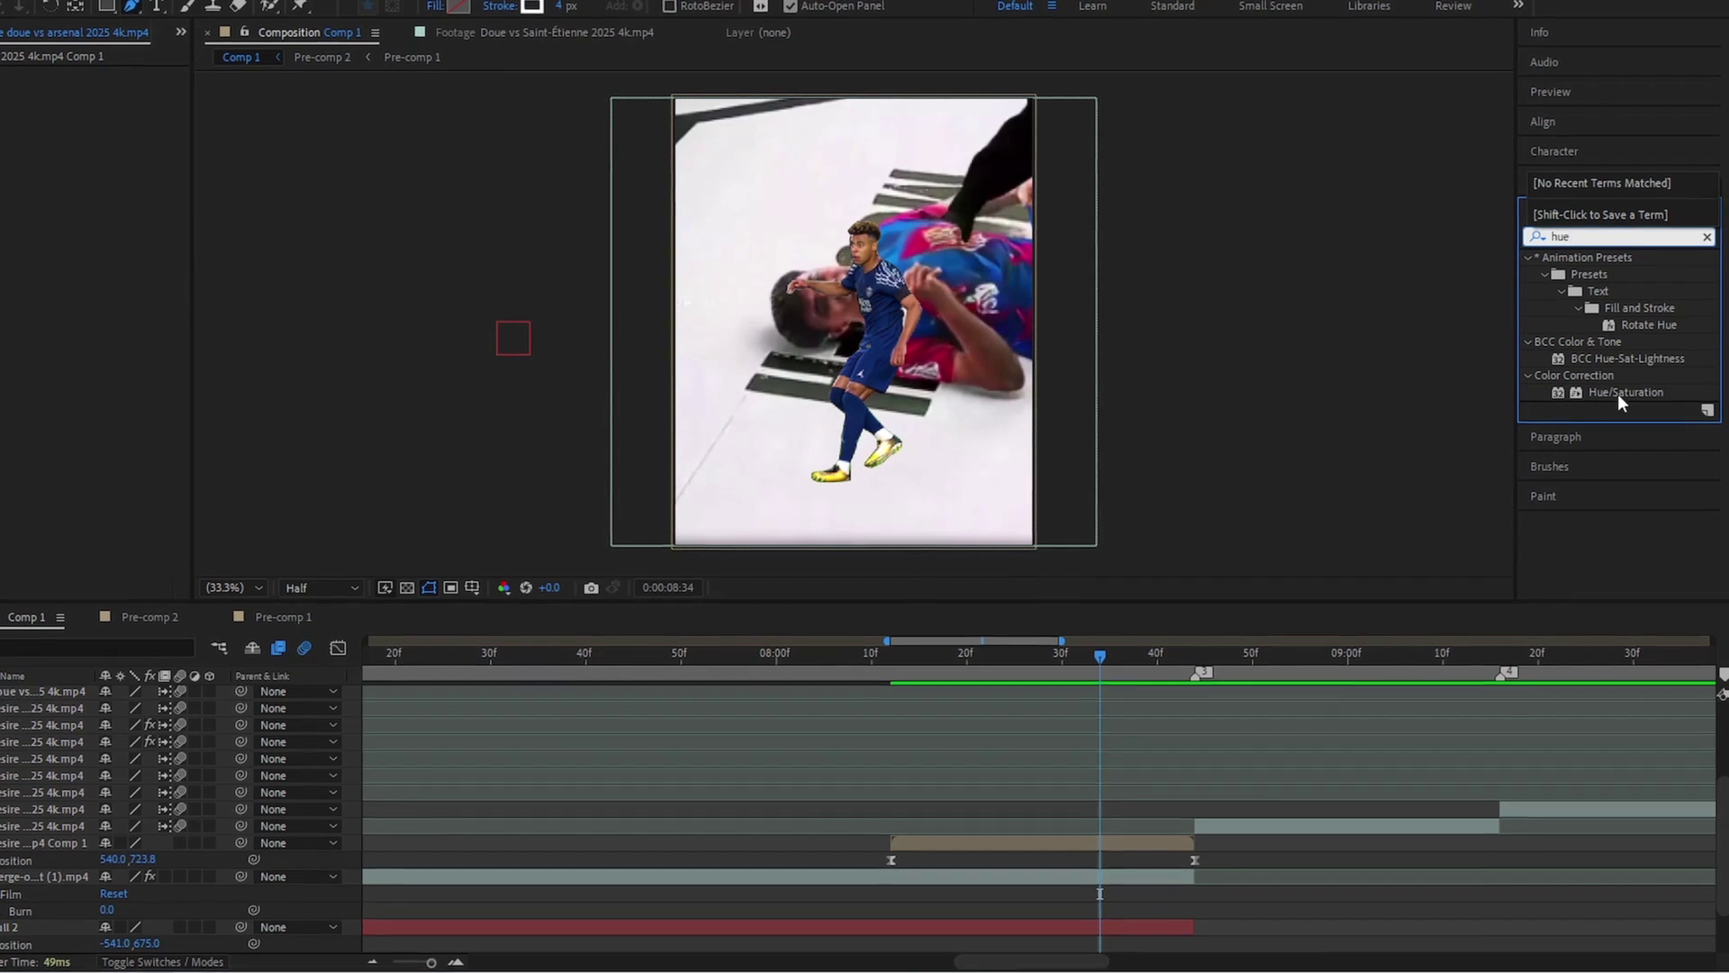
left_click_drag(1619, 403, 1054, 842)
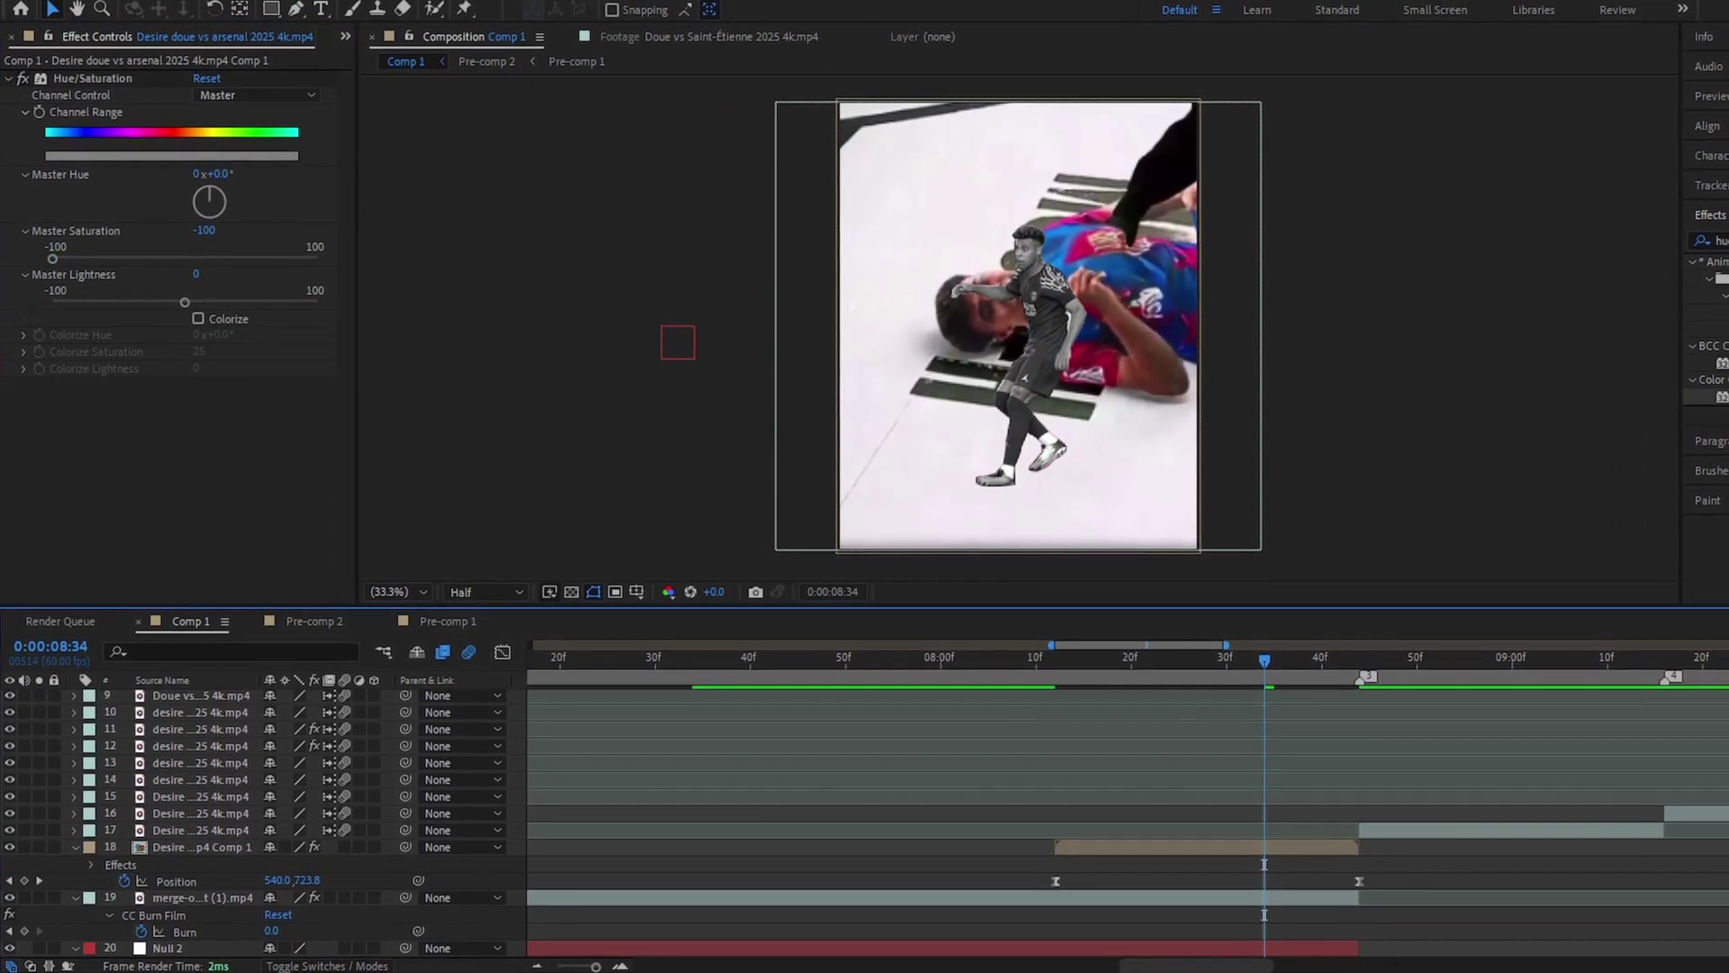
Step: Apply Curves to the cutout and bend the RGB curve down in the shadows, anchoring the upper part back on the diagonal
left_click_drag(1728, 240, 1659, 236)
type("cur")
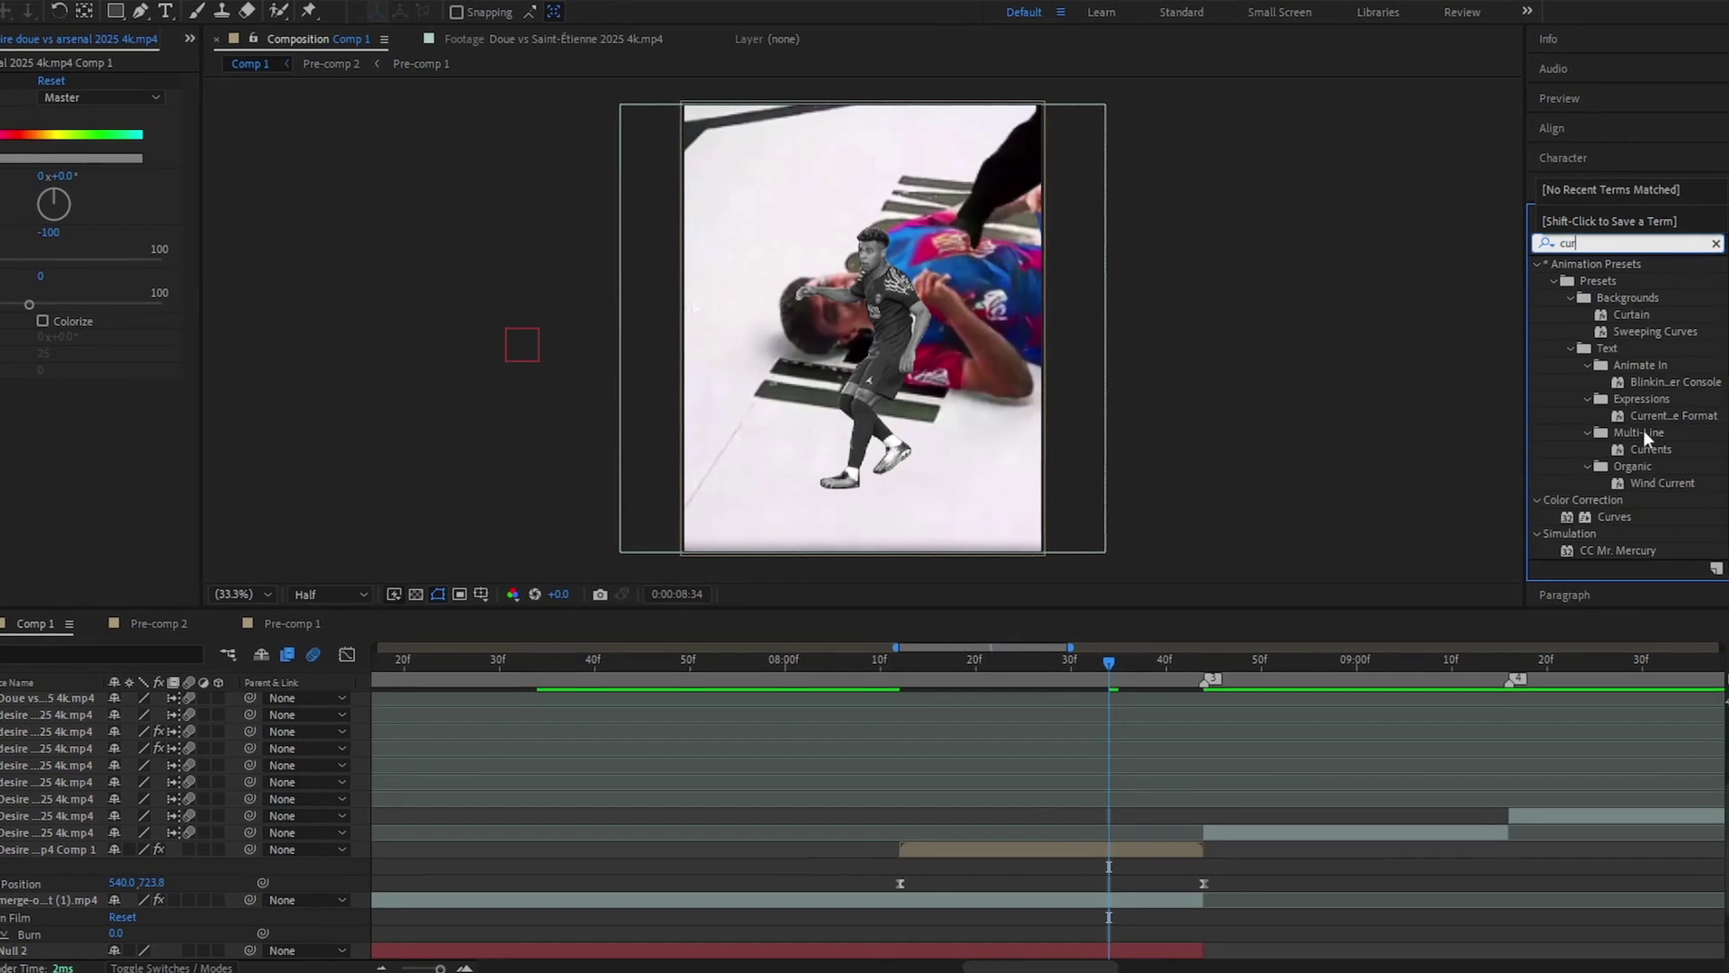
left_click_drag(1608, 513, 980, 848)
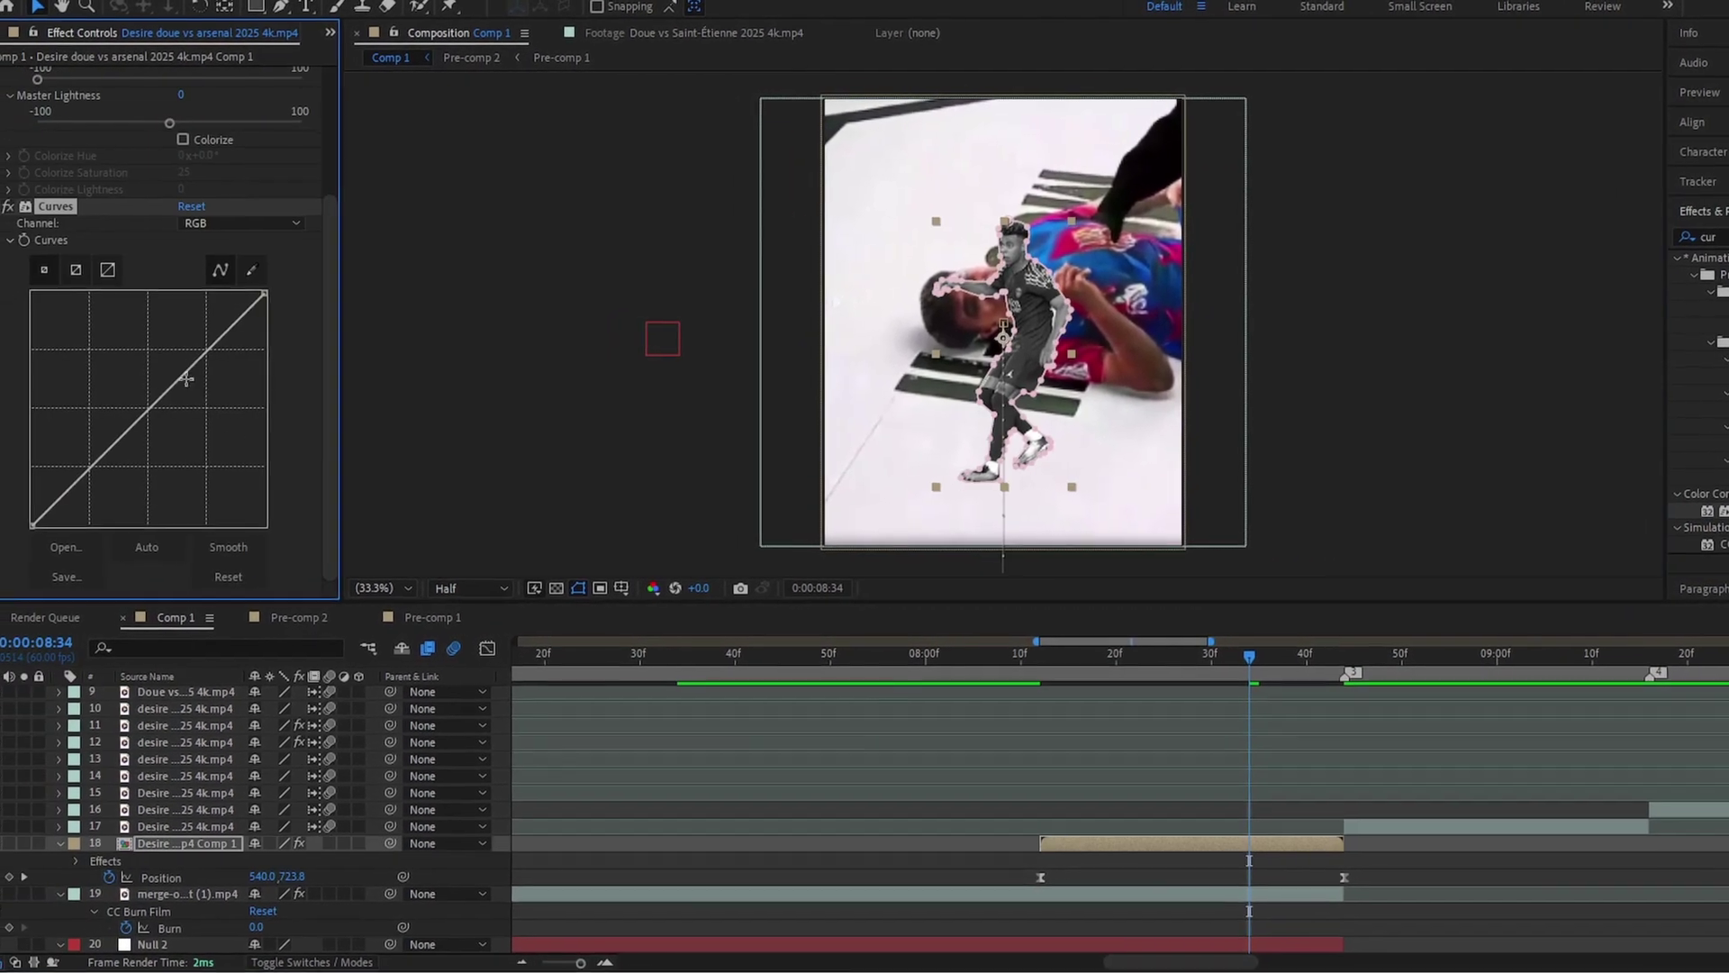
left_click_drag(104, 451, 109, 463)
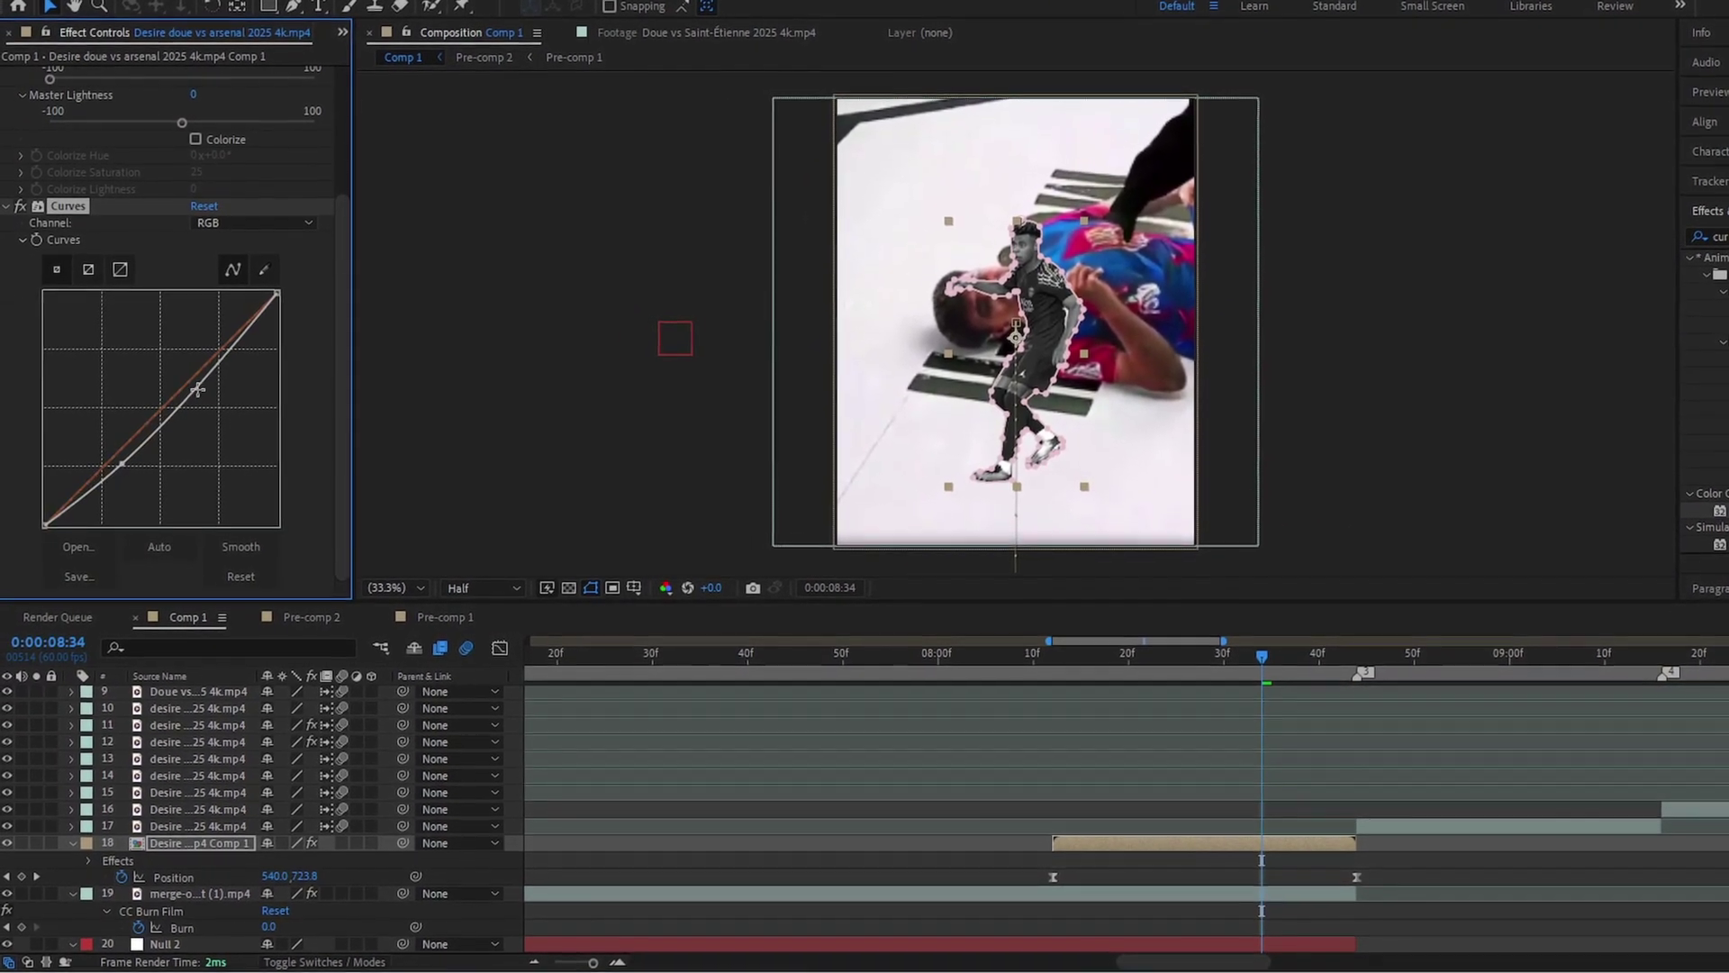
left_click_drag(197, 390, 199, 373)
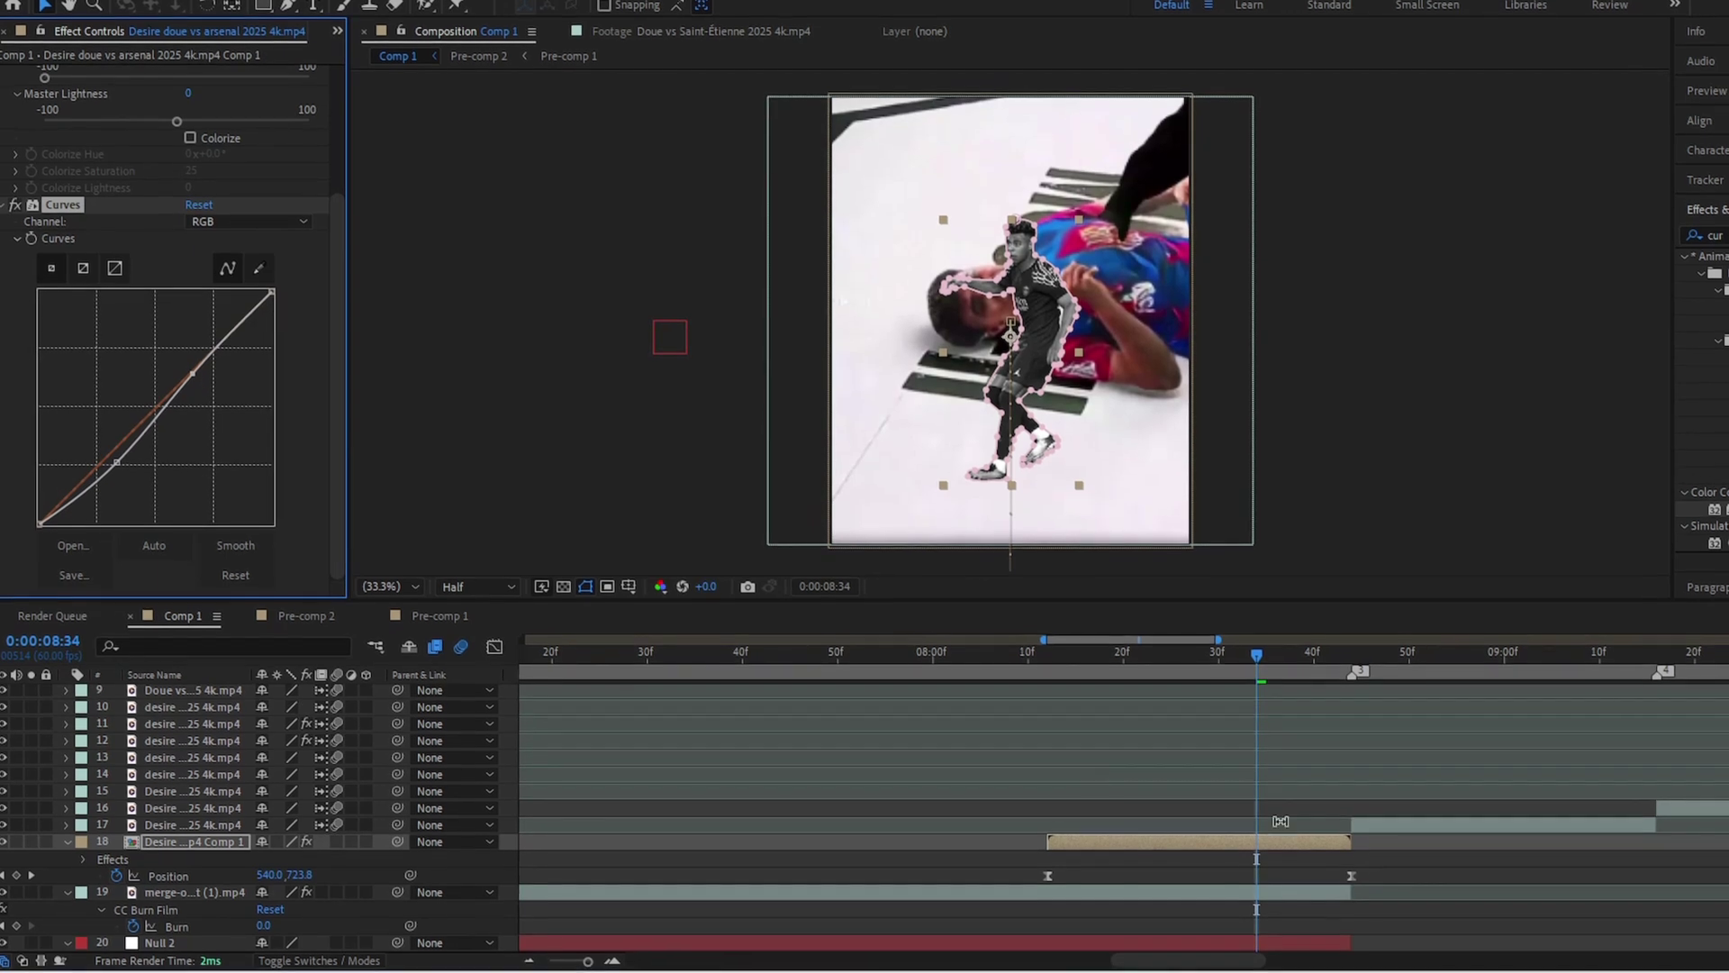
Step: Apply Drop Shadow to the cutout with 88% opacity and a softness of 15
left_click(1280, 814)
left_click(1723, 235)
type("dr")
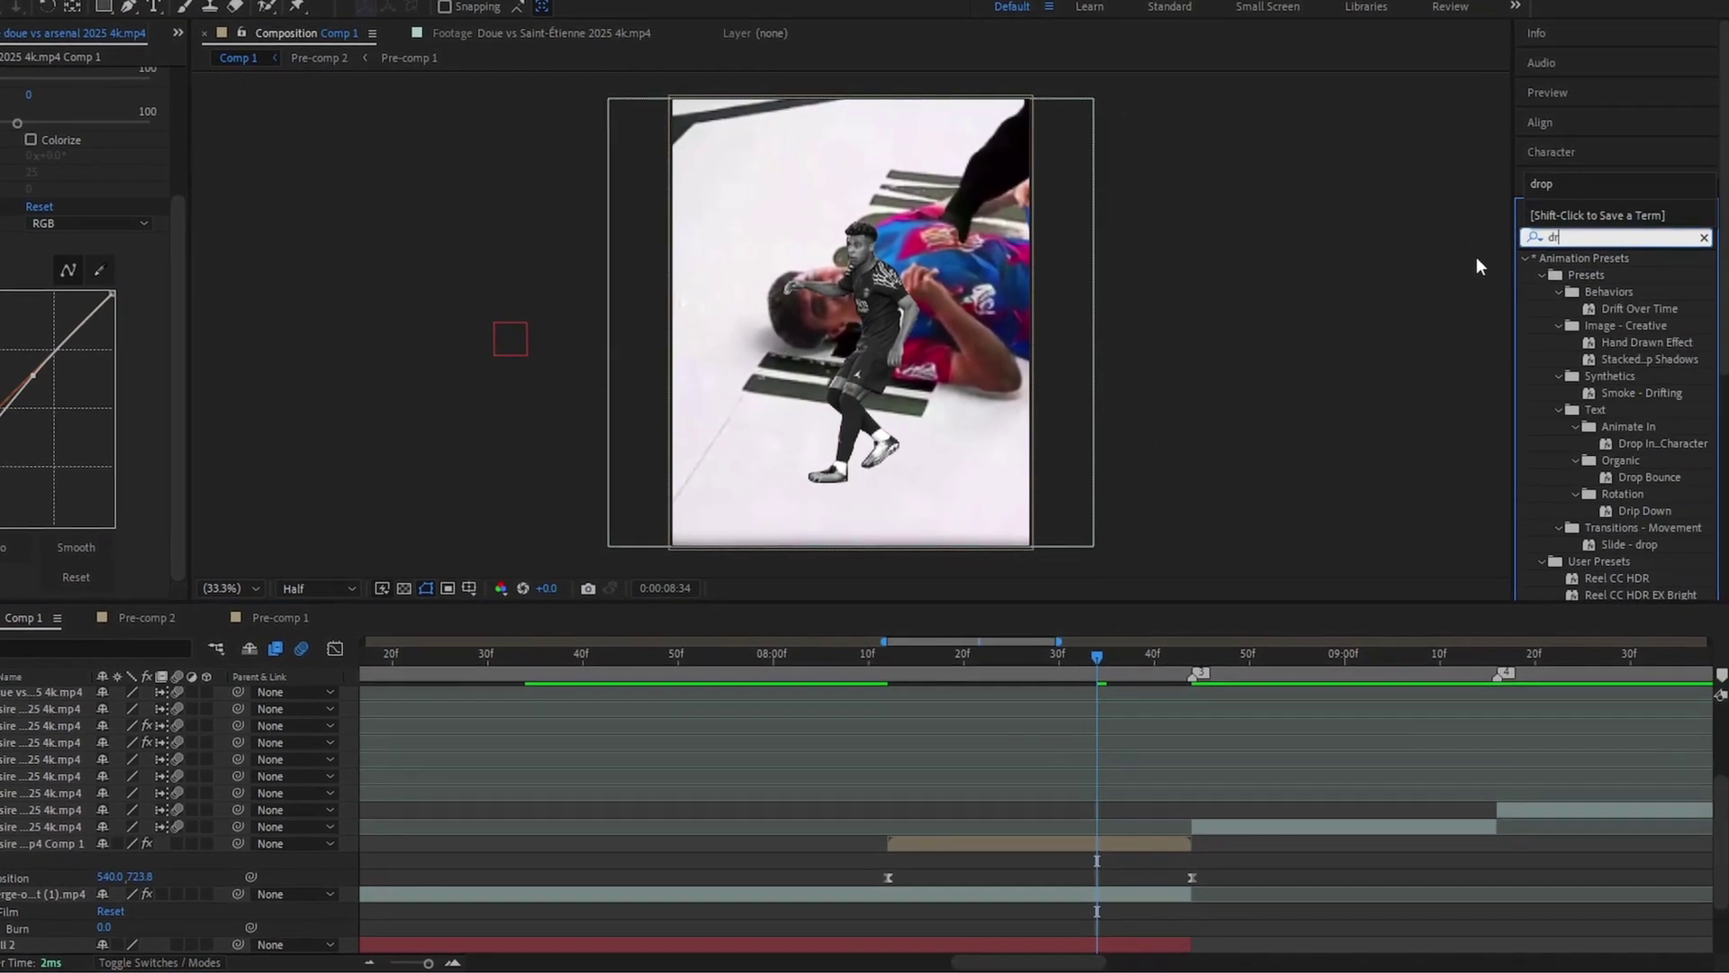
type("op")
left_click_drag(1641, 586, 957, 849)
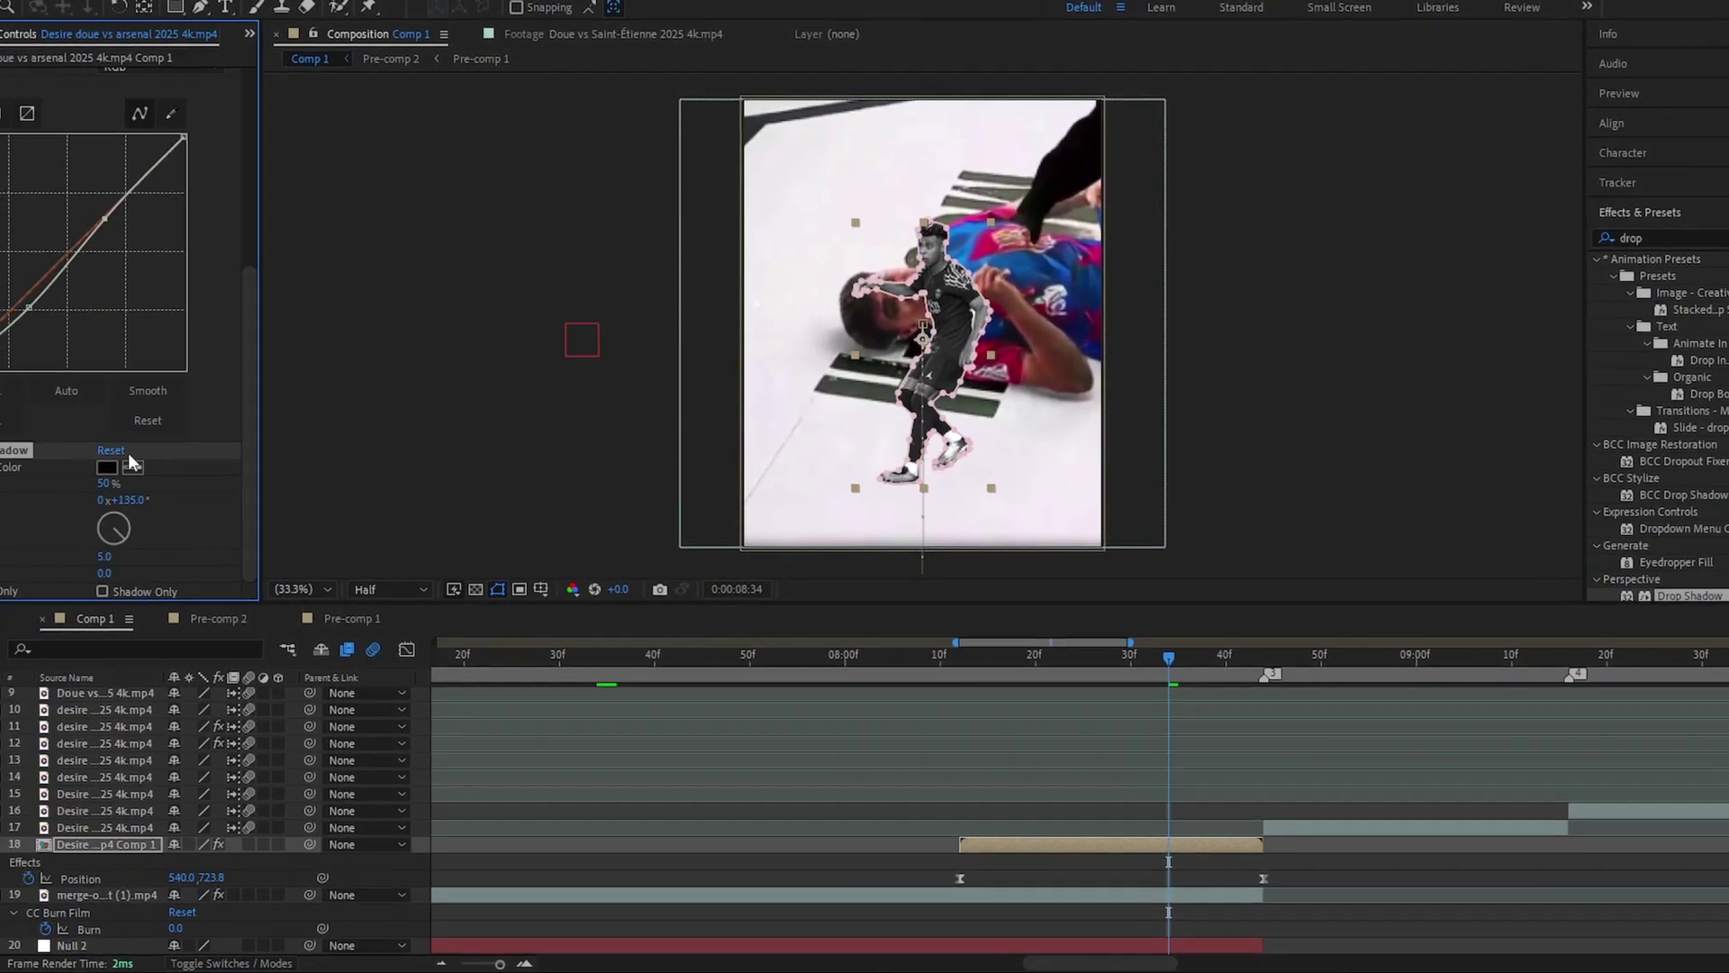
left_click_drag(104, 483, 138, 483)
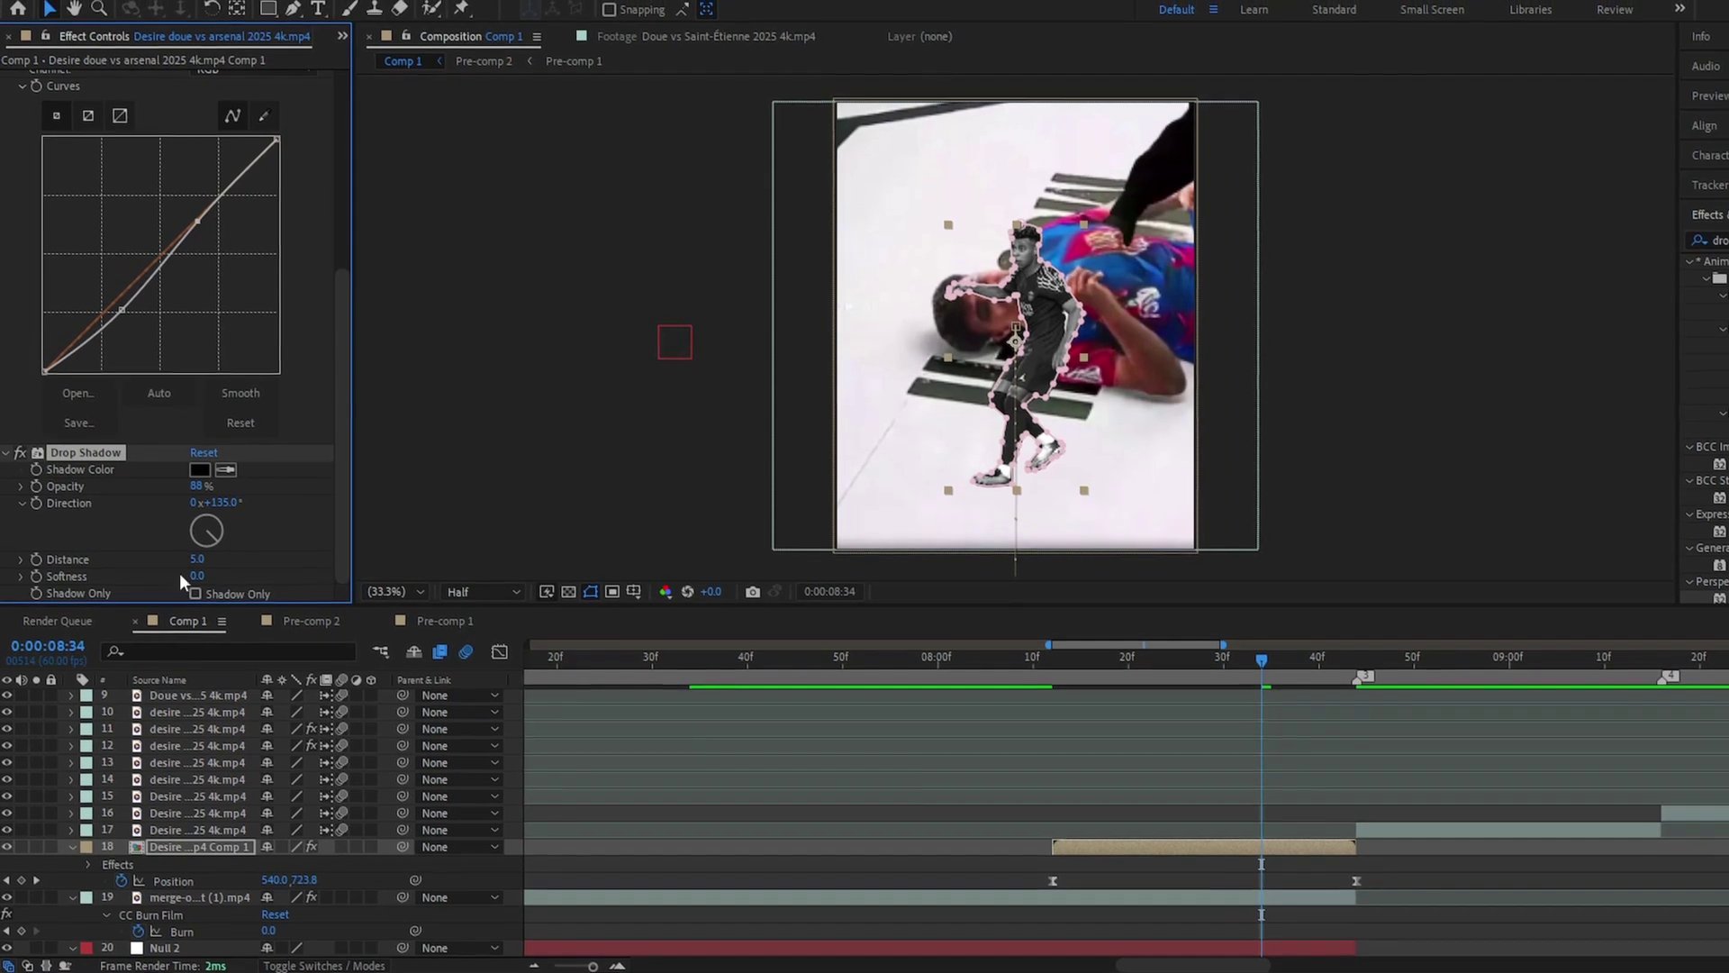
left_click(199, 576)
type("15")
key("Return")
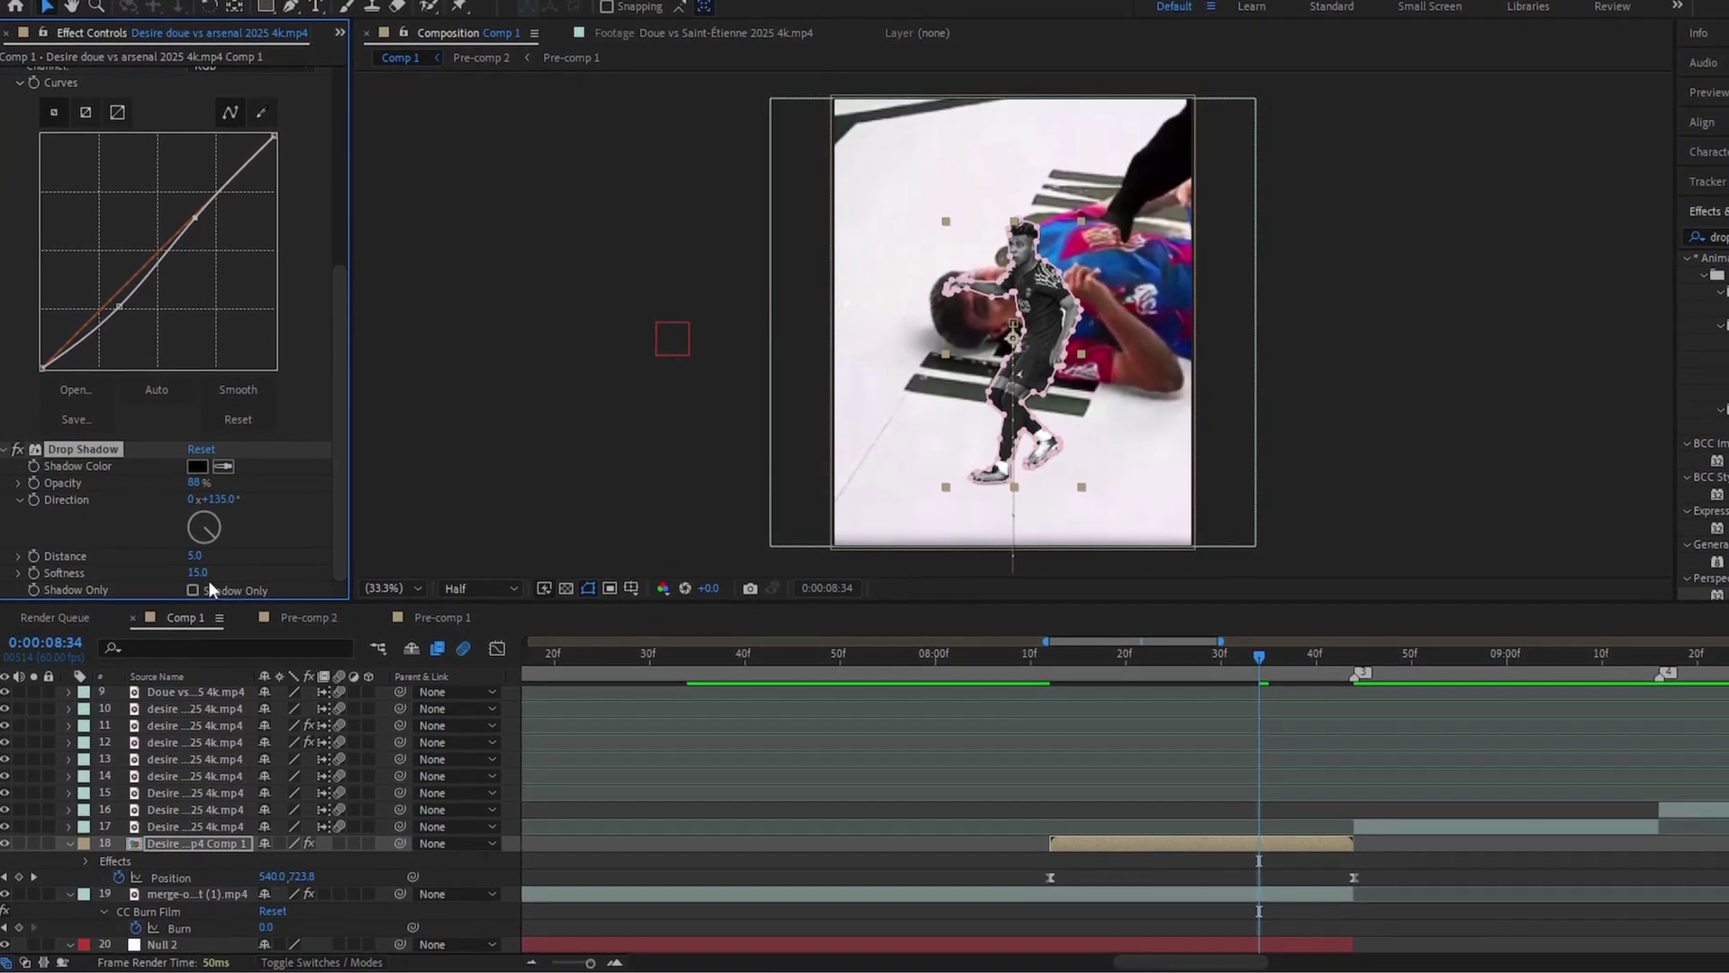
left_click(197, 556)
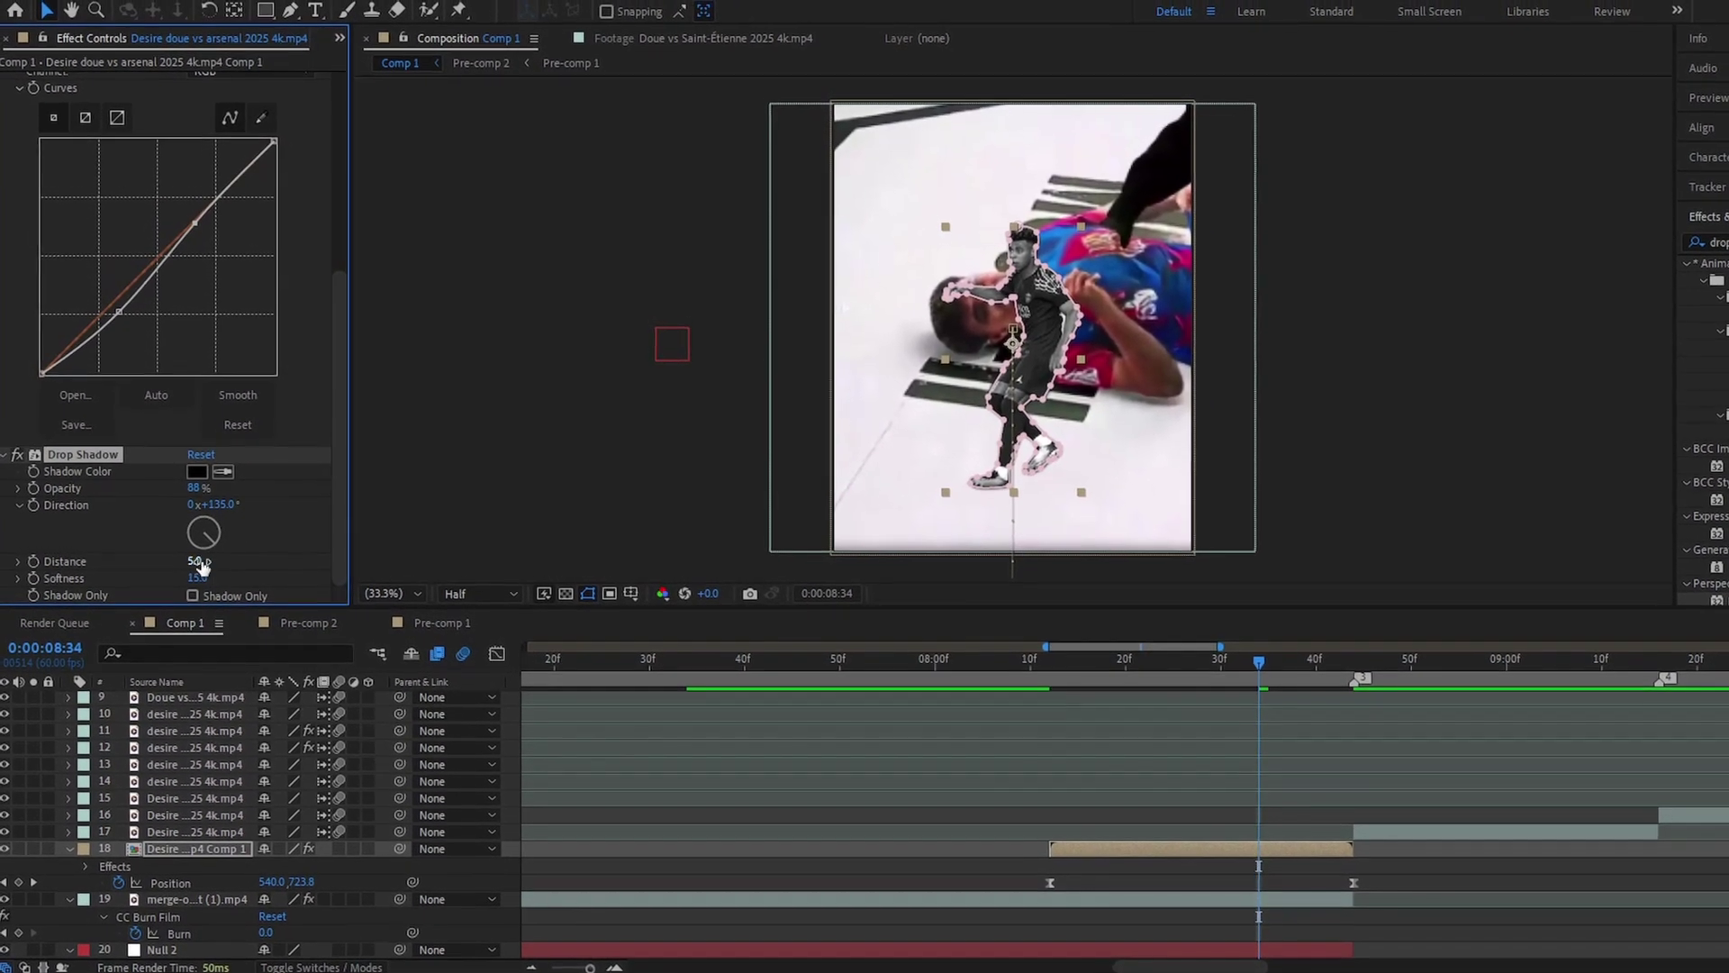
left_click(1445, 914)
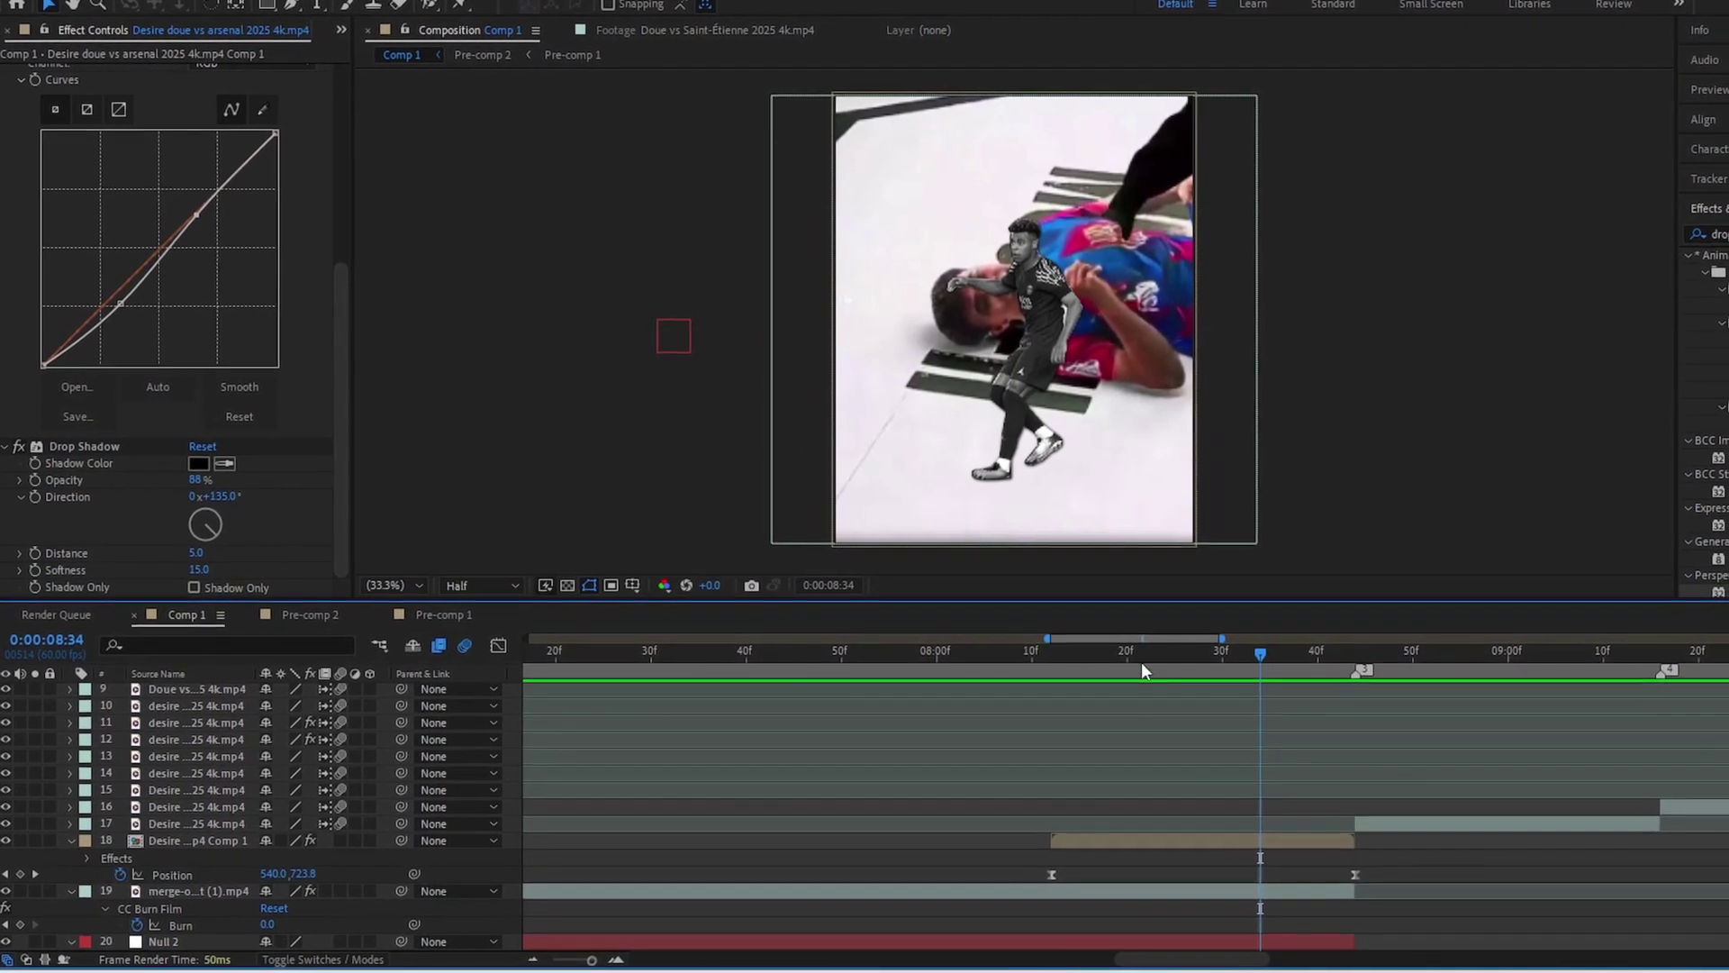
Step: Preview the styled cutout sliding up, and collapse the expanded properties of the layers from the cutout down to Pre-comp 3
left_click_drag(1141, 656, 870, 661)
key("space")
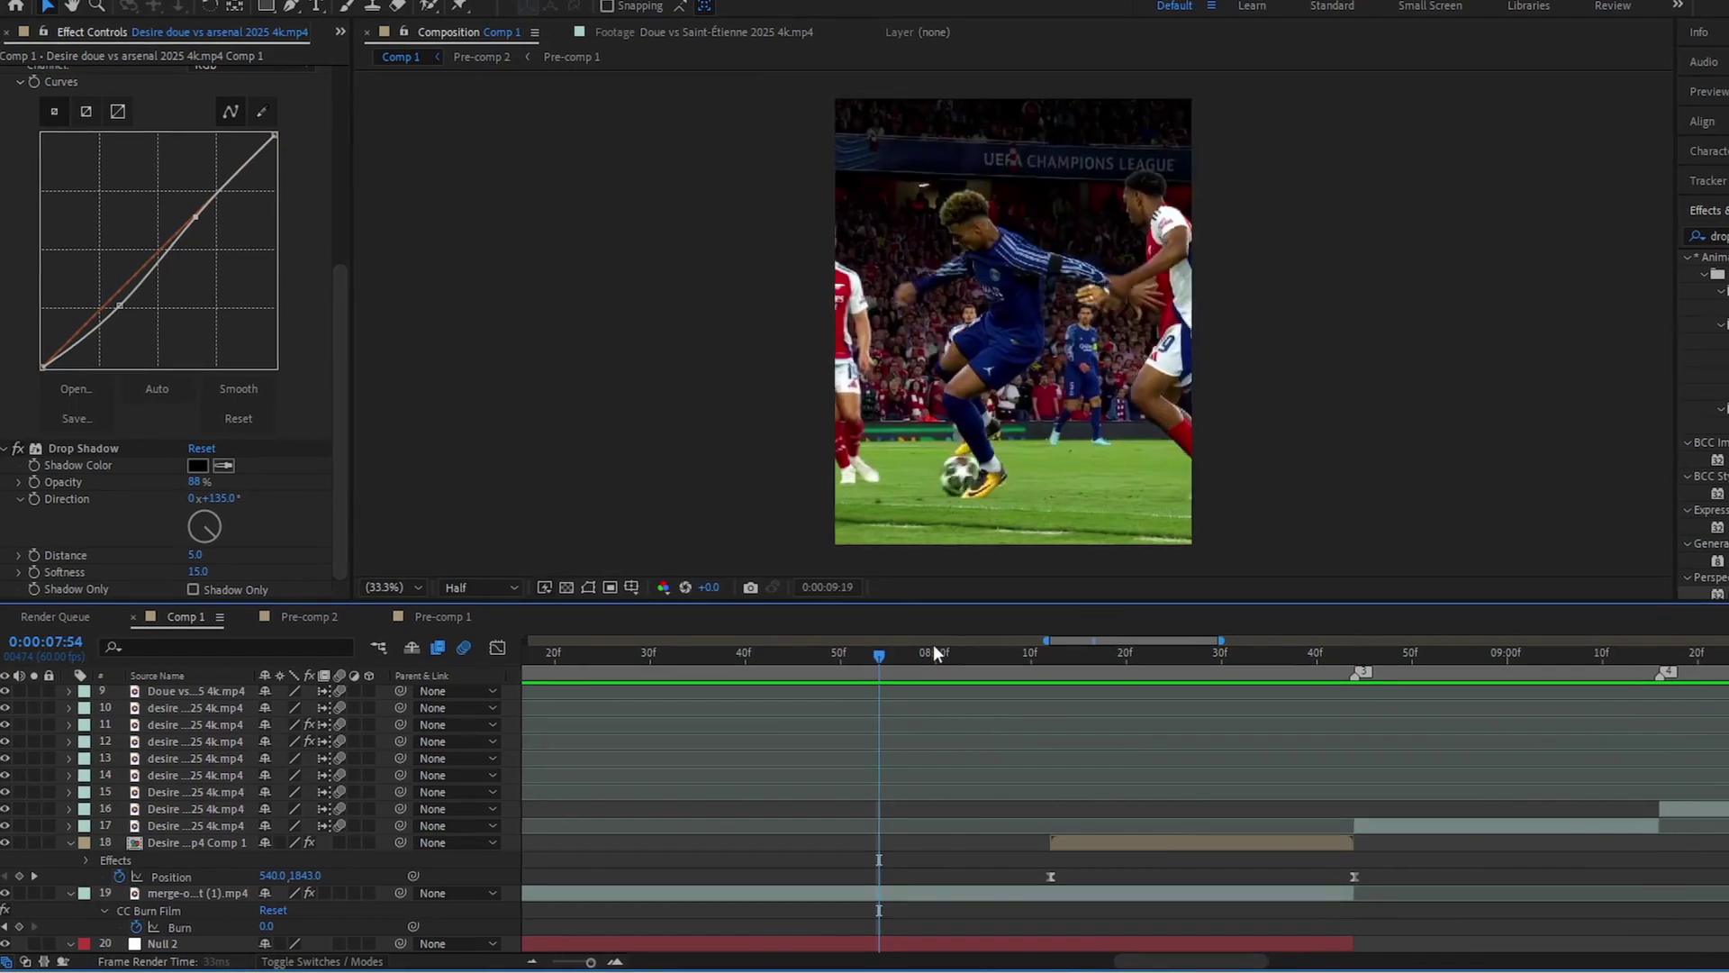
key("minus")
key("minus")
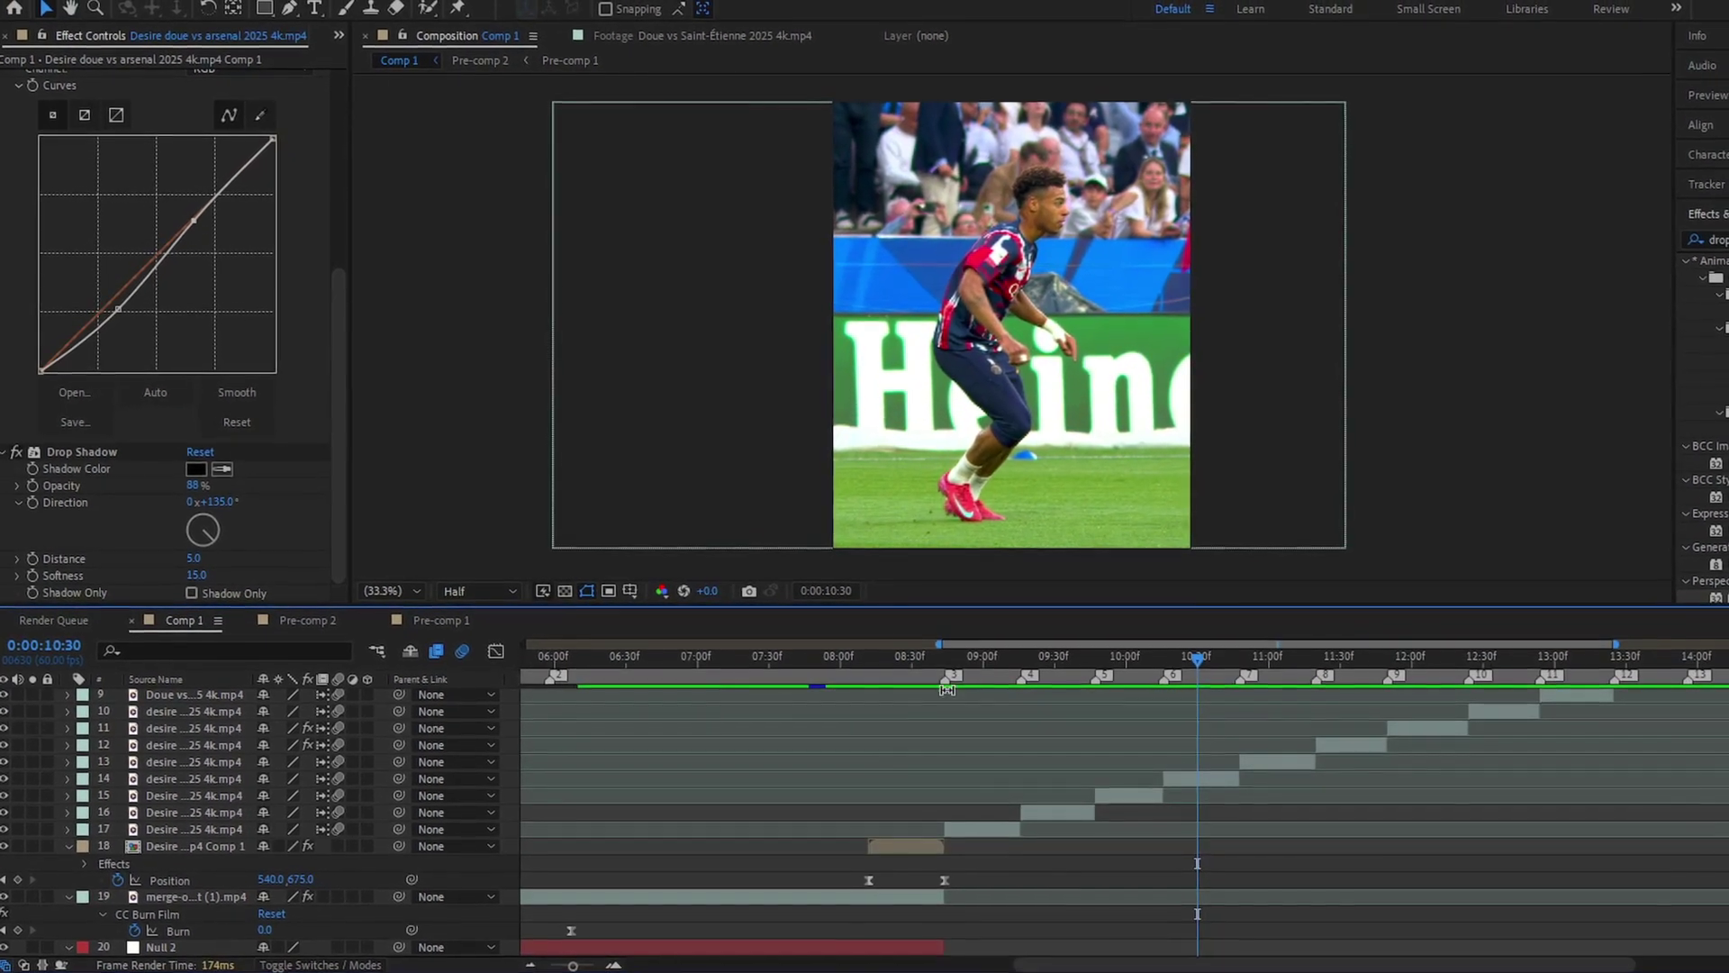
left_click(893, 665)
left_click(69, 845)
left_click(69, 863)
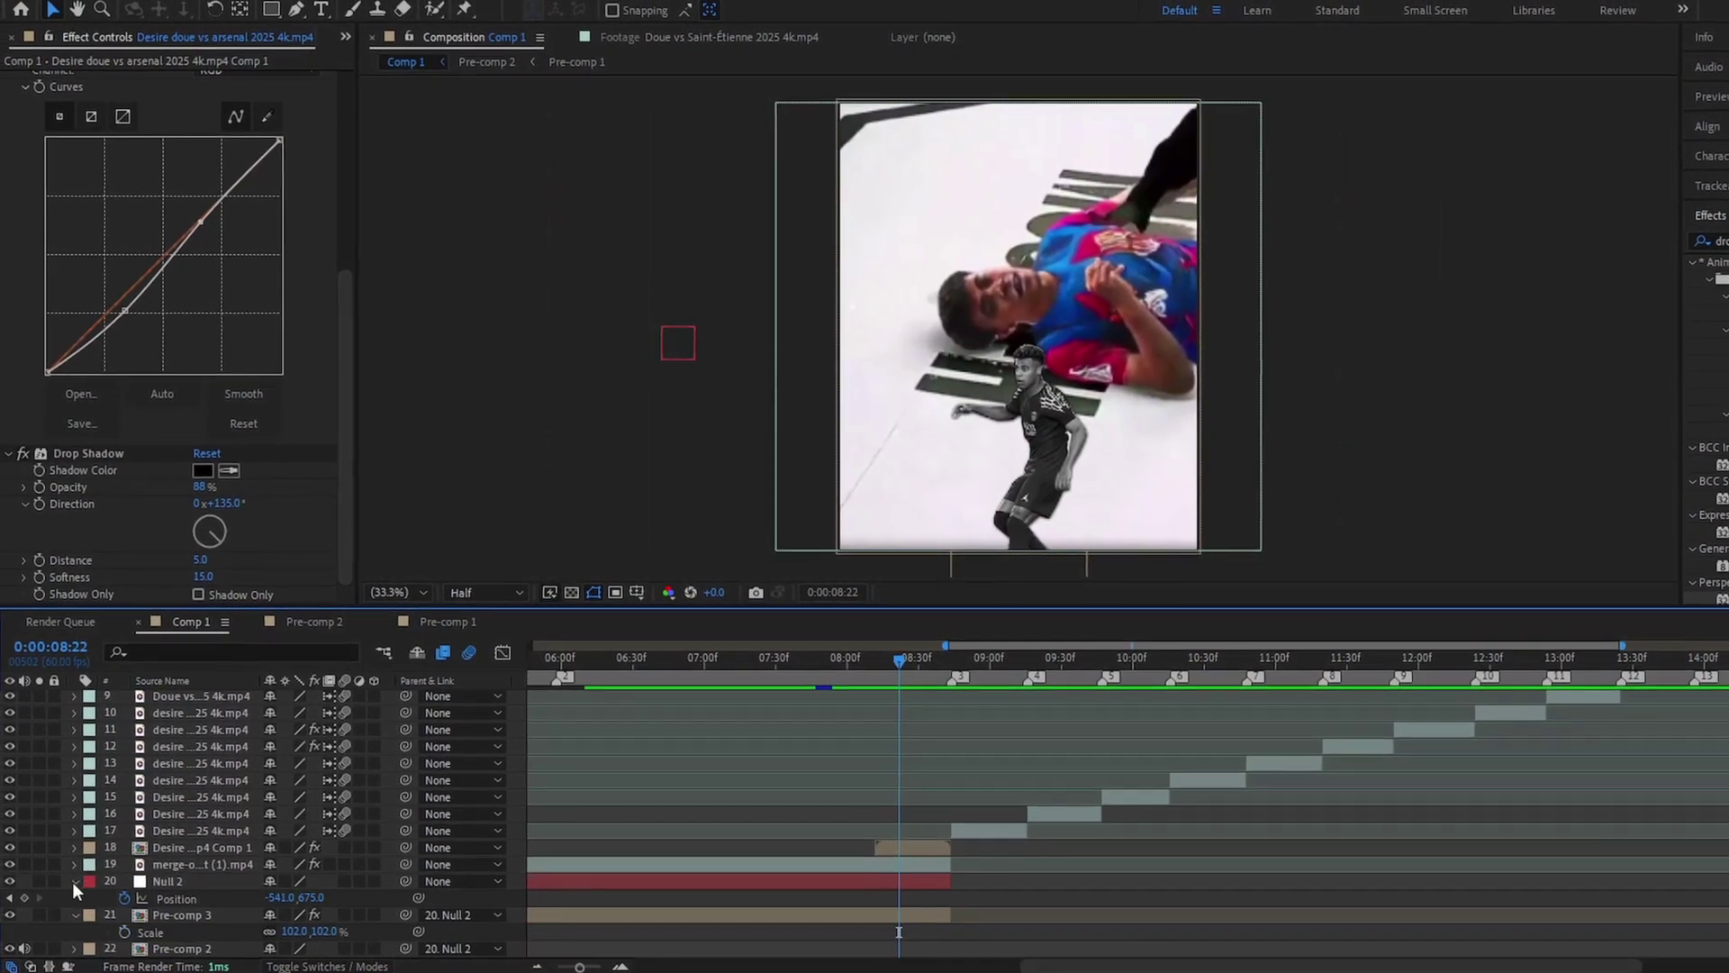
left_click(74, 883)
left_click(74, 901)
Step: Enable time remapping on the layer 17 clip and add a Time Remap keyframe at its start, 0:00:08:44
left_click(1065, 666)
left_click_drag(976, 672, 951, 668)
key("equal")
key("equal")
key("equal")
right_click(967, 842)
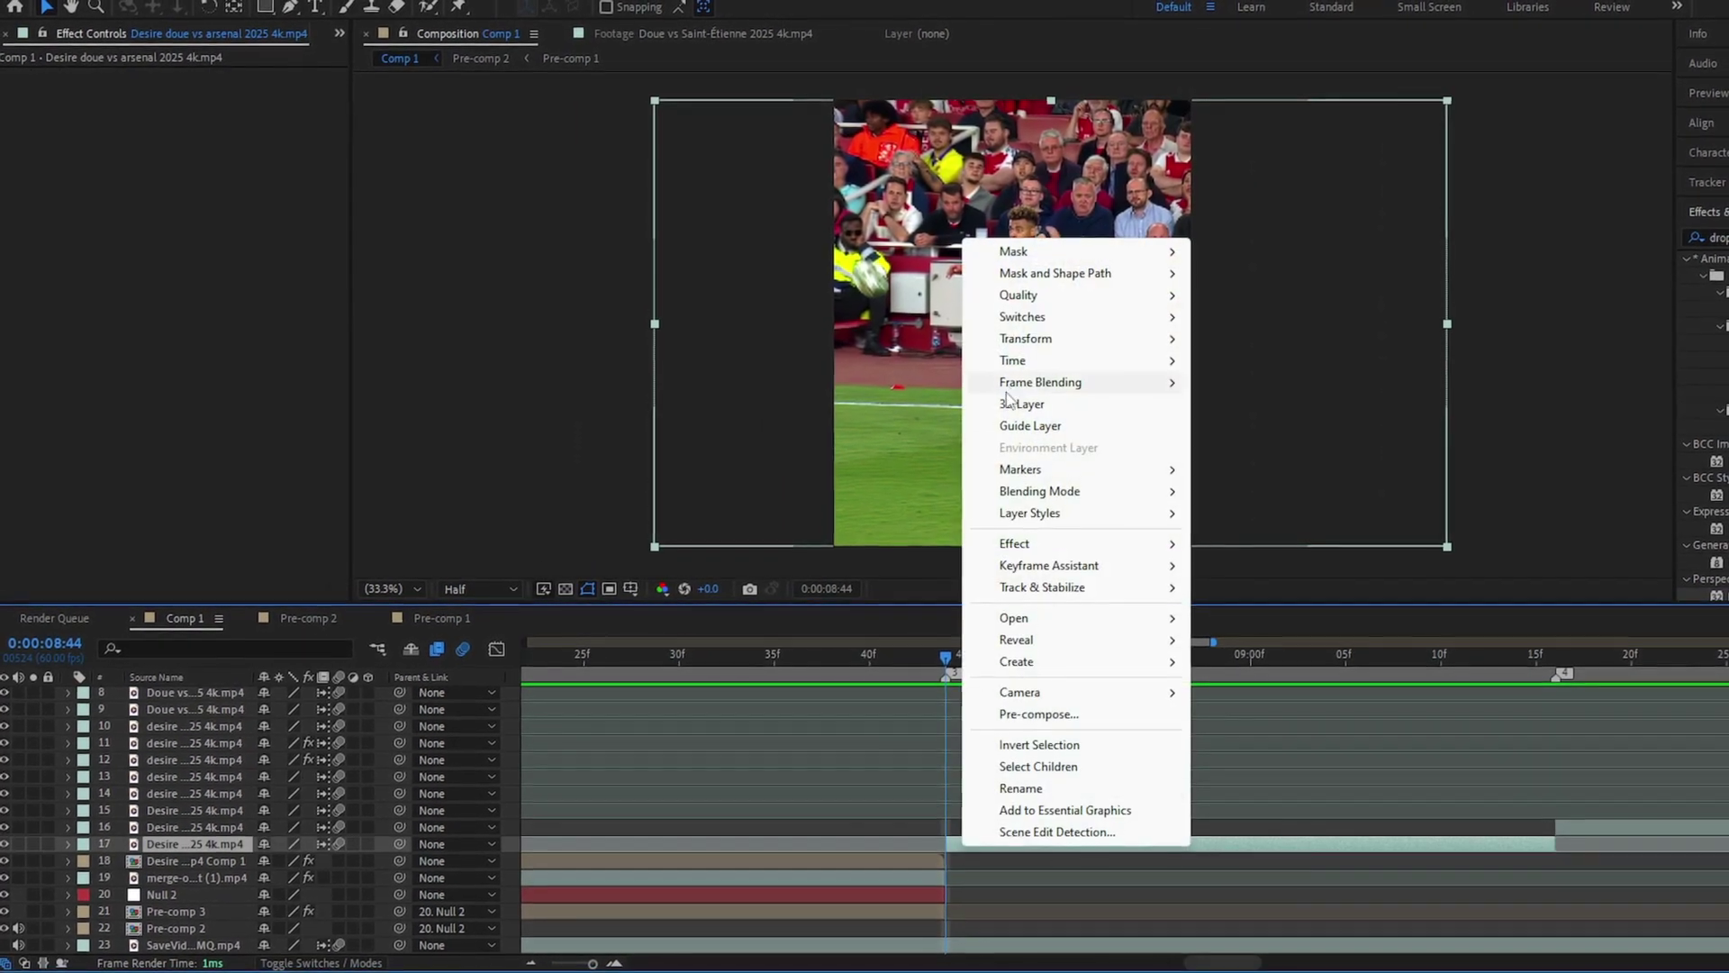
mouse_move(1027, 361)
left_click(1279, 361)
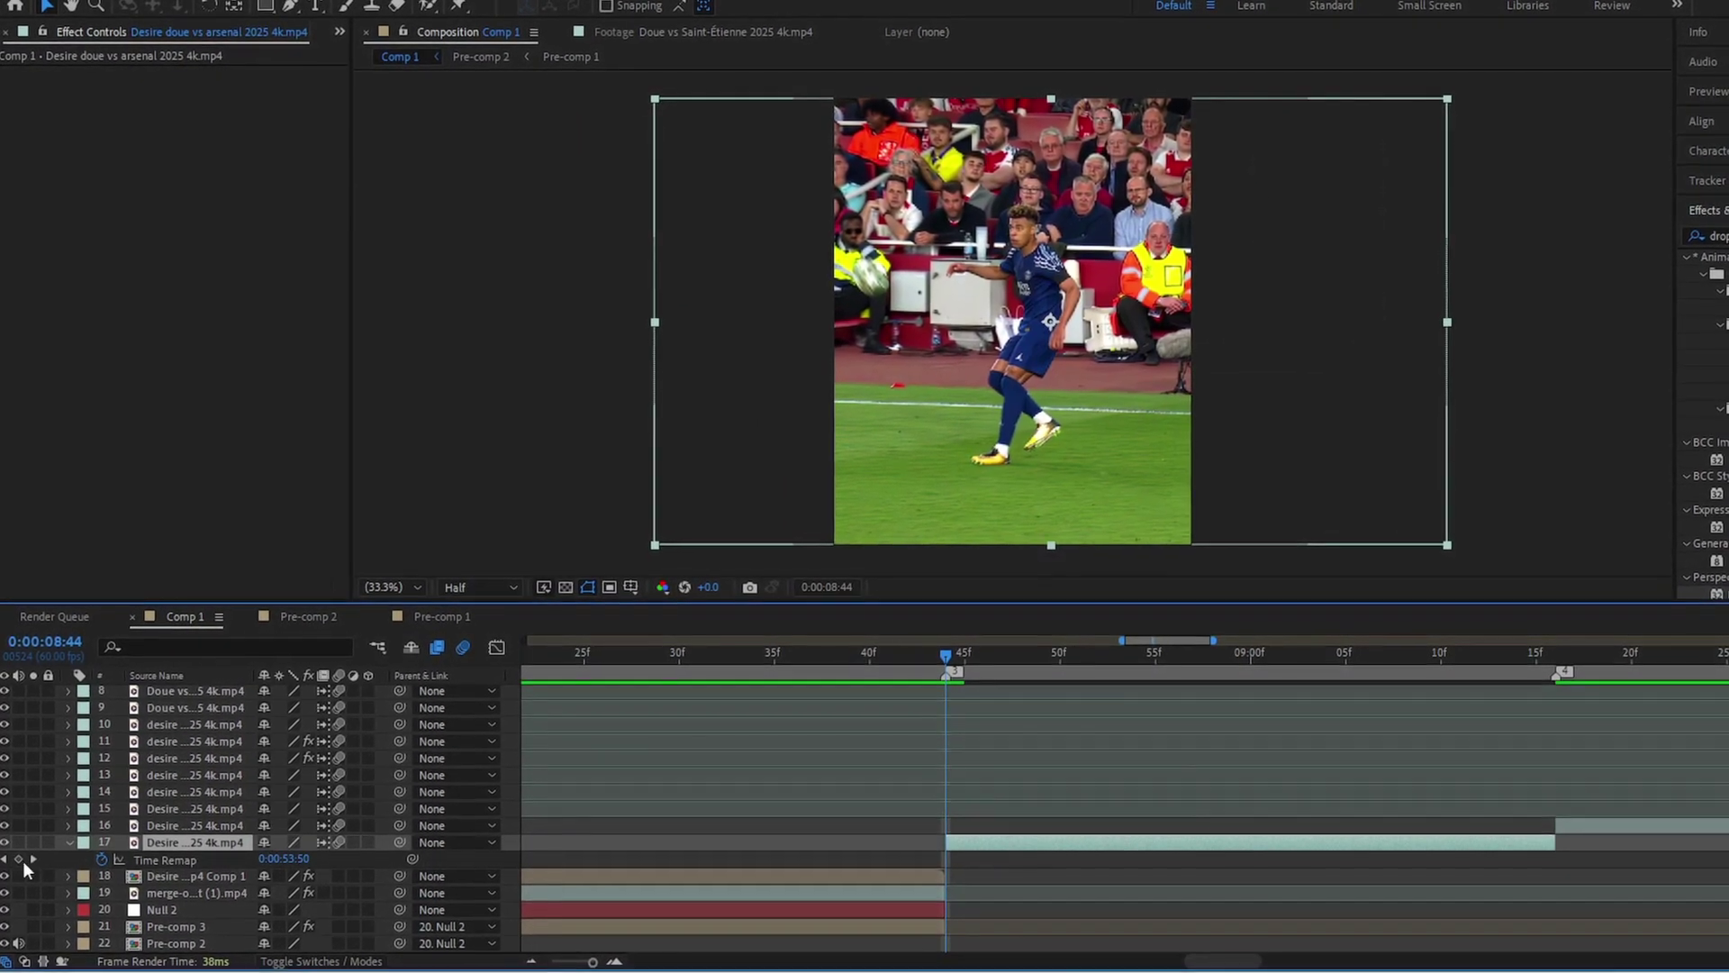
left_click(18, 860)
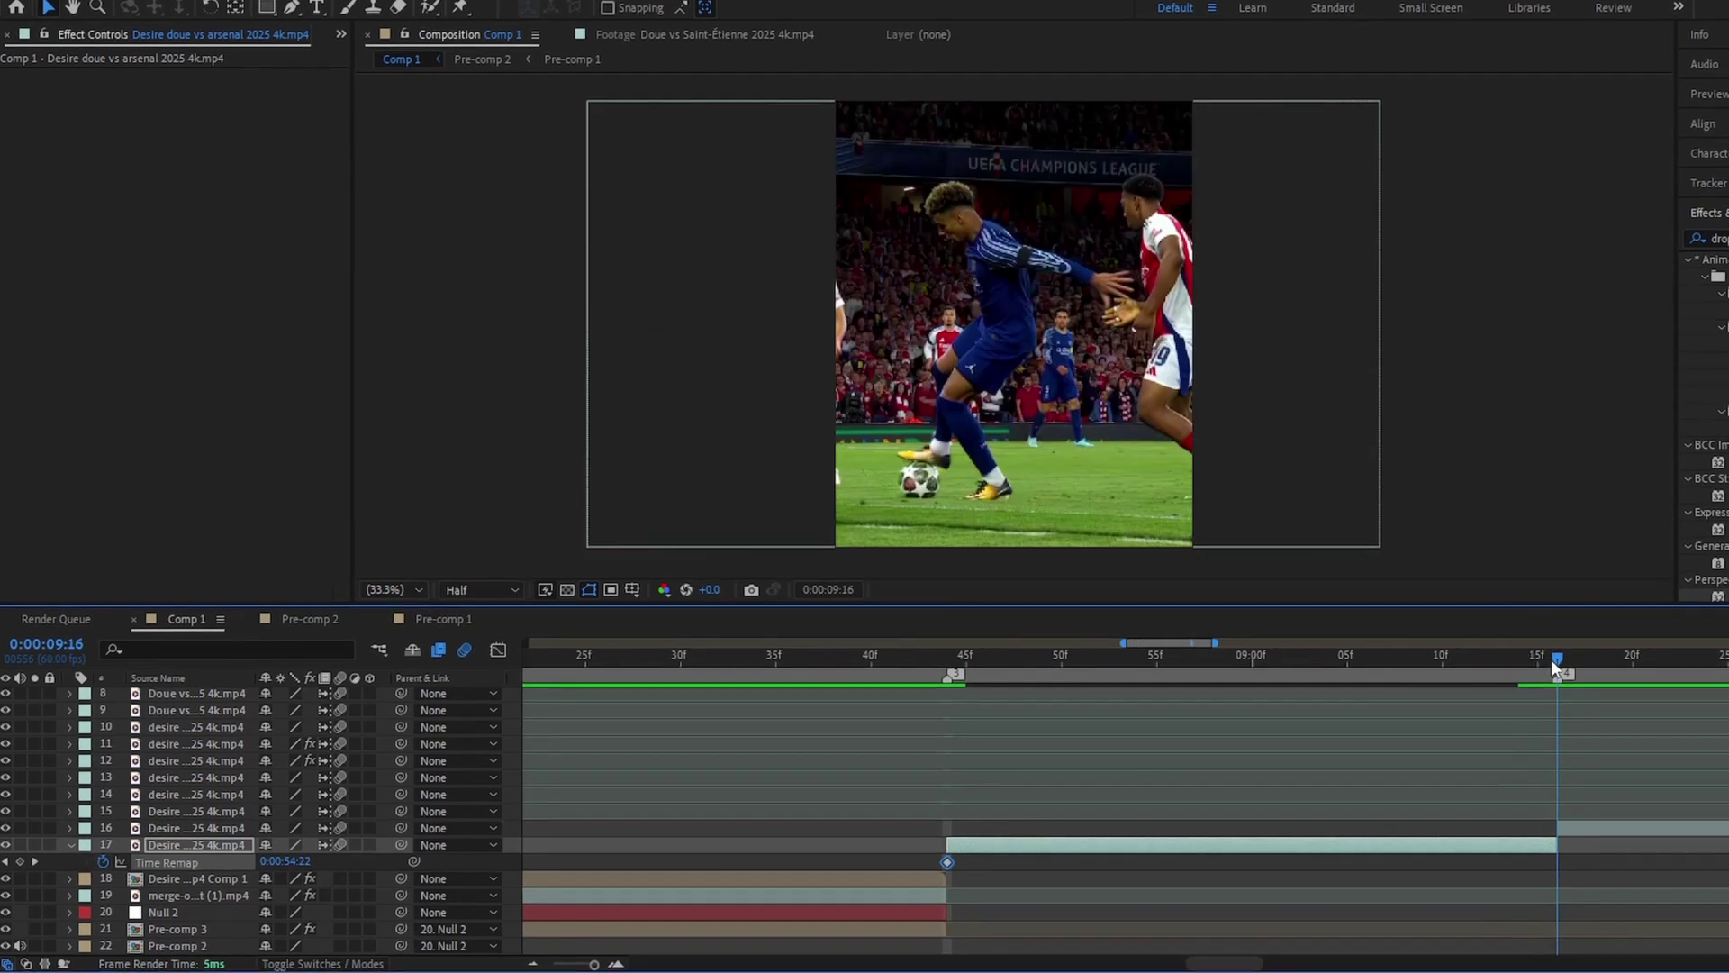
Step: Keyframe layer 17's Time Remap at 0:00:09:16, move that keyframe to about 0:00:08:59, and paste a copy of the first keyframe at 0:00:09:16
left_click(21, 864)
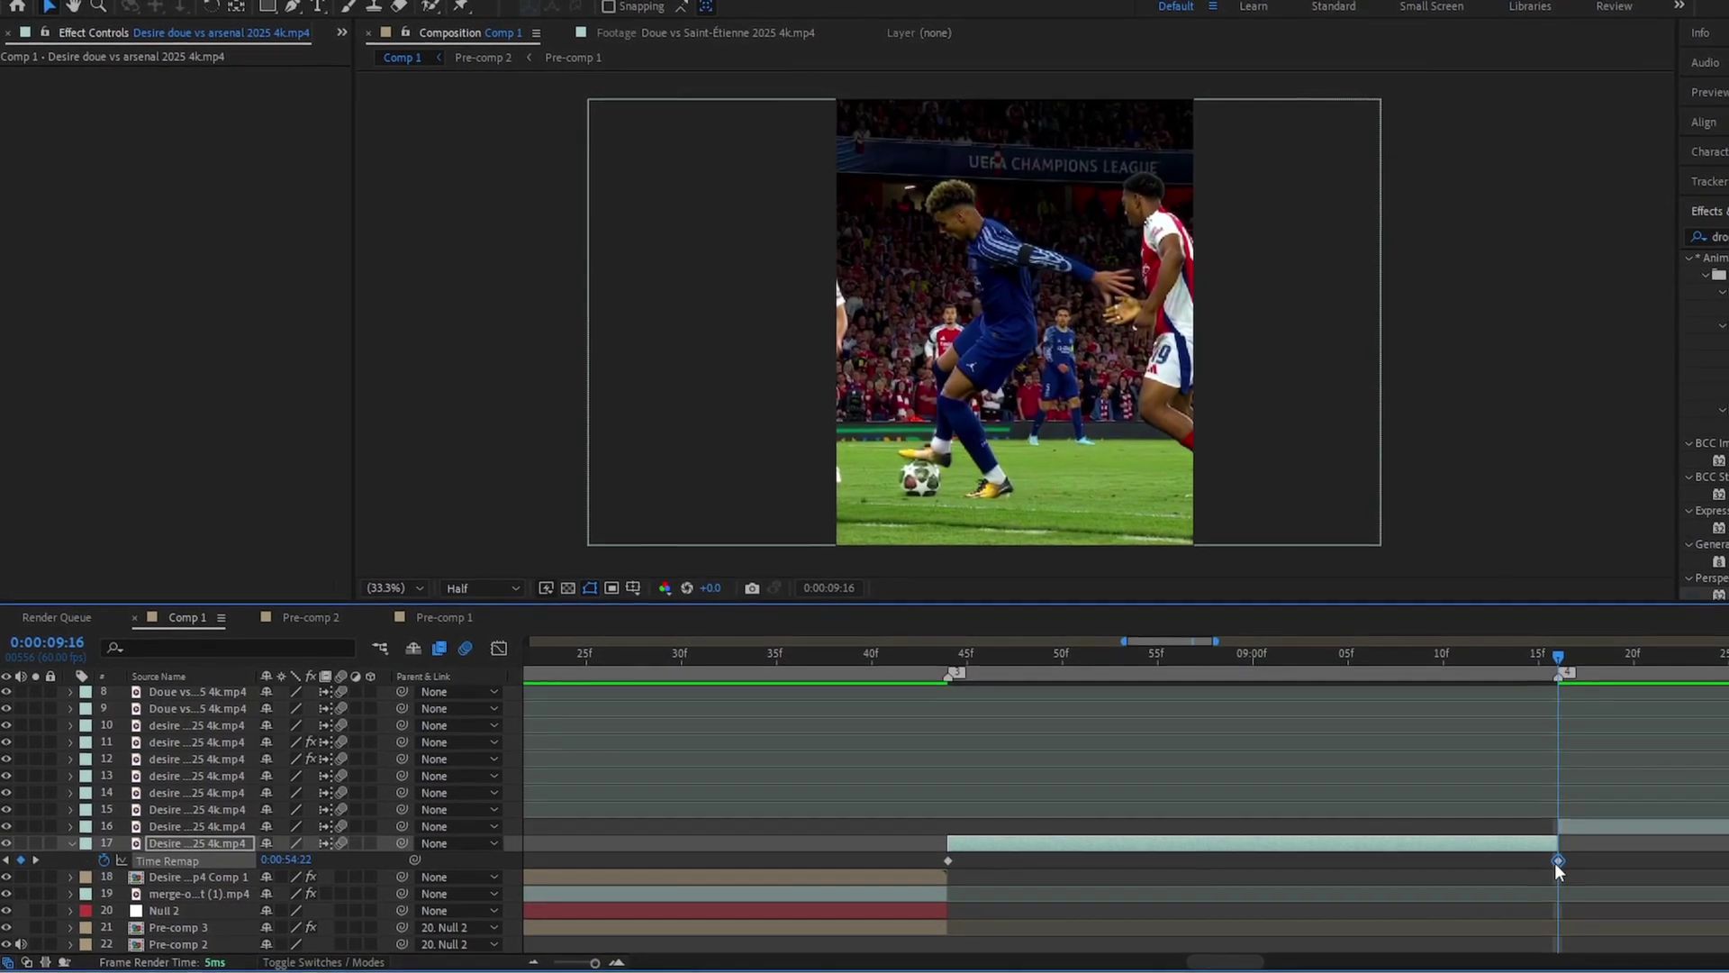
left_click_drag(1560, 858, 1231, 880)
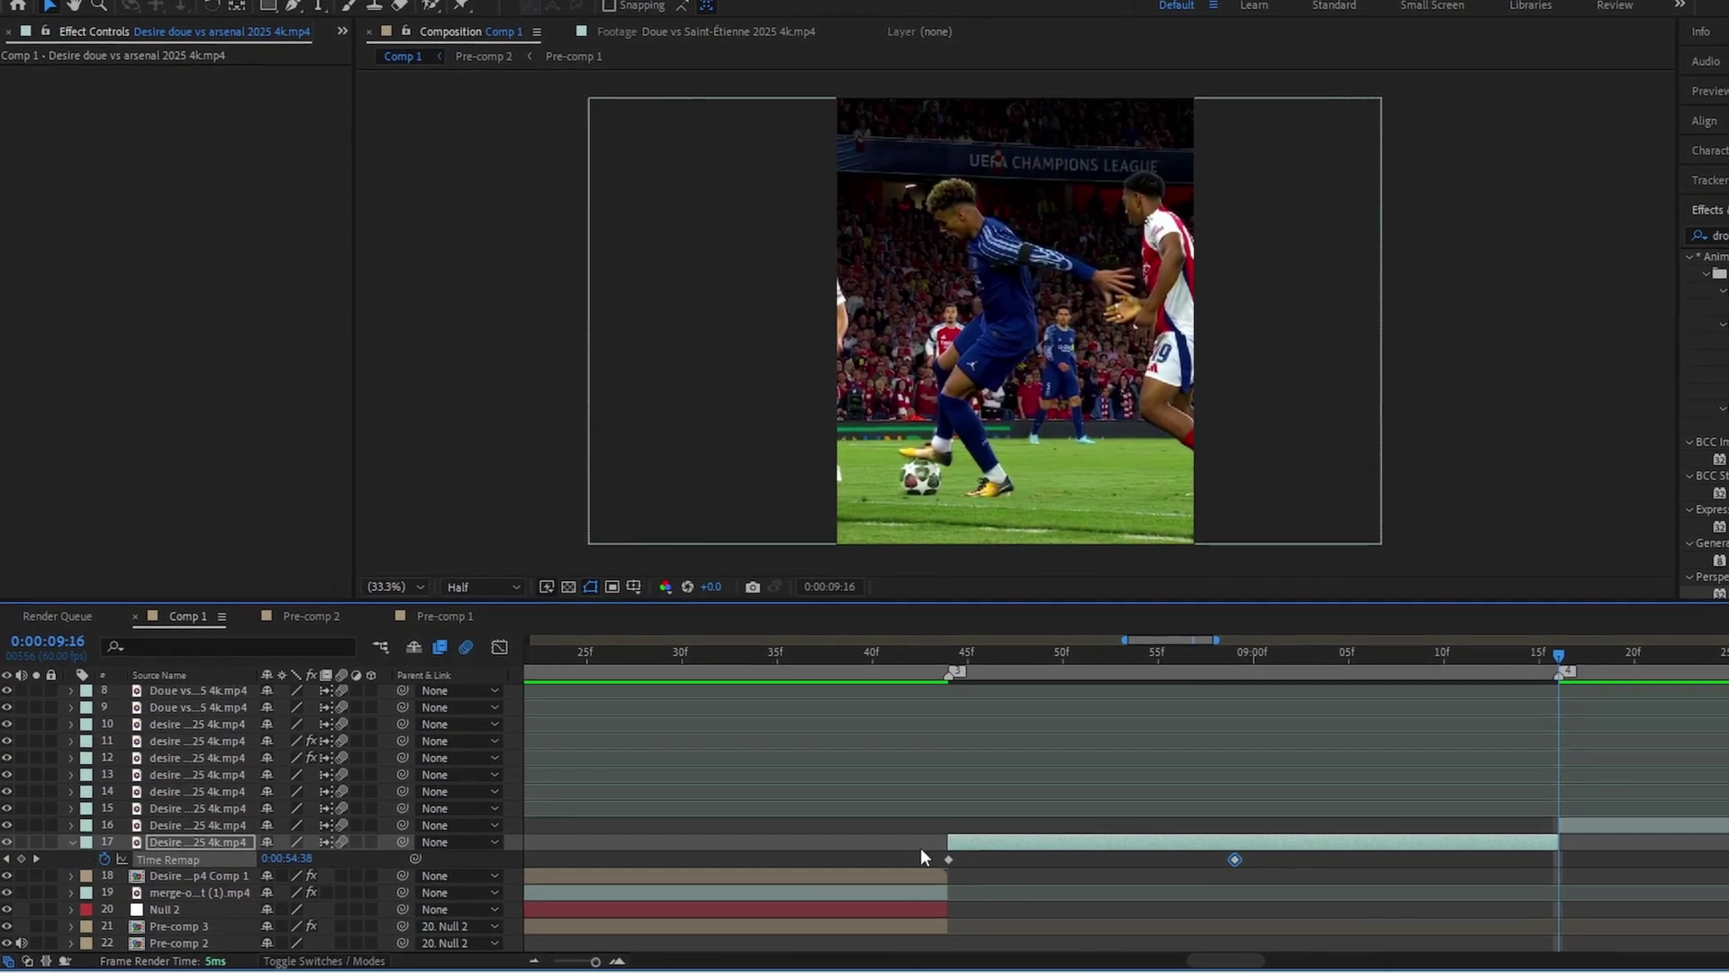
left_click(952, 861)
key("ctrl+c")
key("ctrl+v")
Step: Apply Easy Ease to layer 17's three Time Remap keyframes, lengthen the middle keyframe's incoming handle in the graph, and preview from 0:00:08:44
left_click_drag(1609, 876, 917, 867)
key("F9")
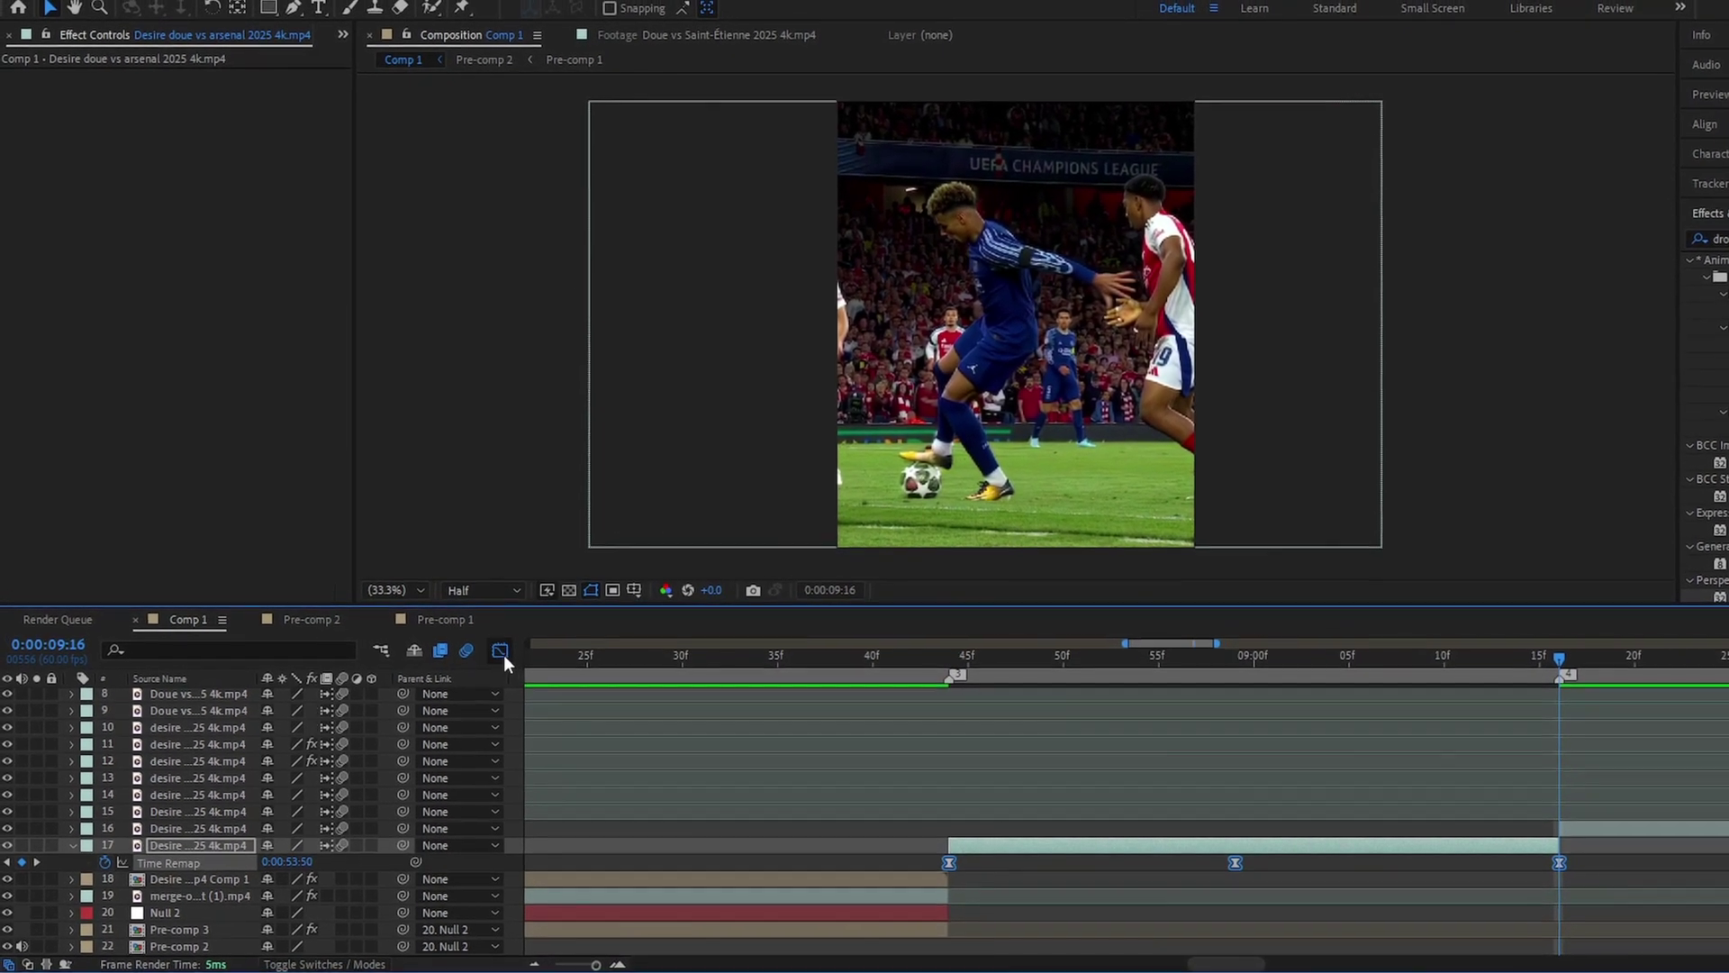
left_click(495, 644)
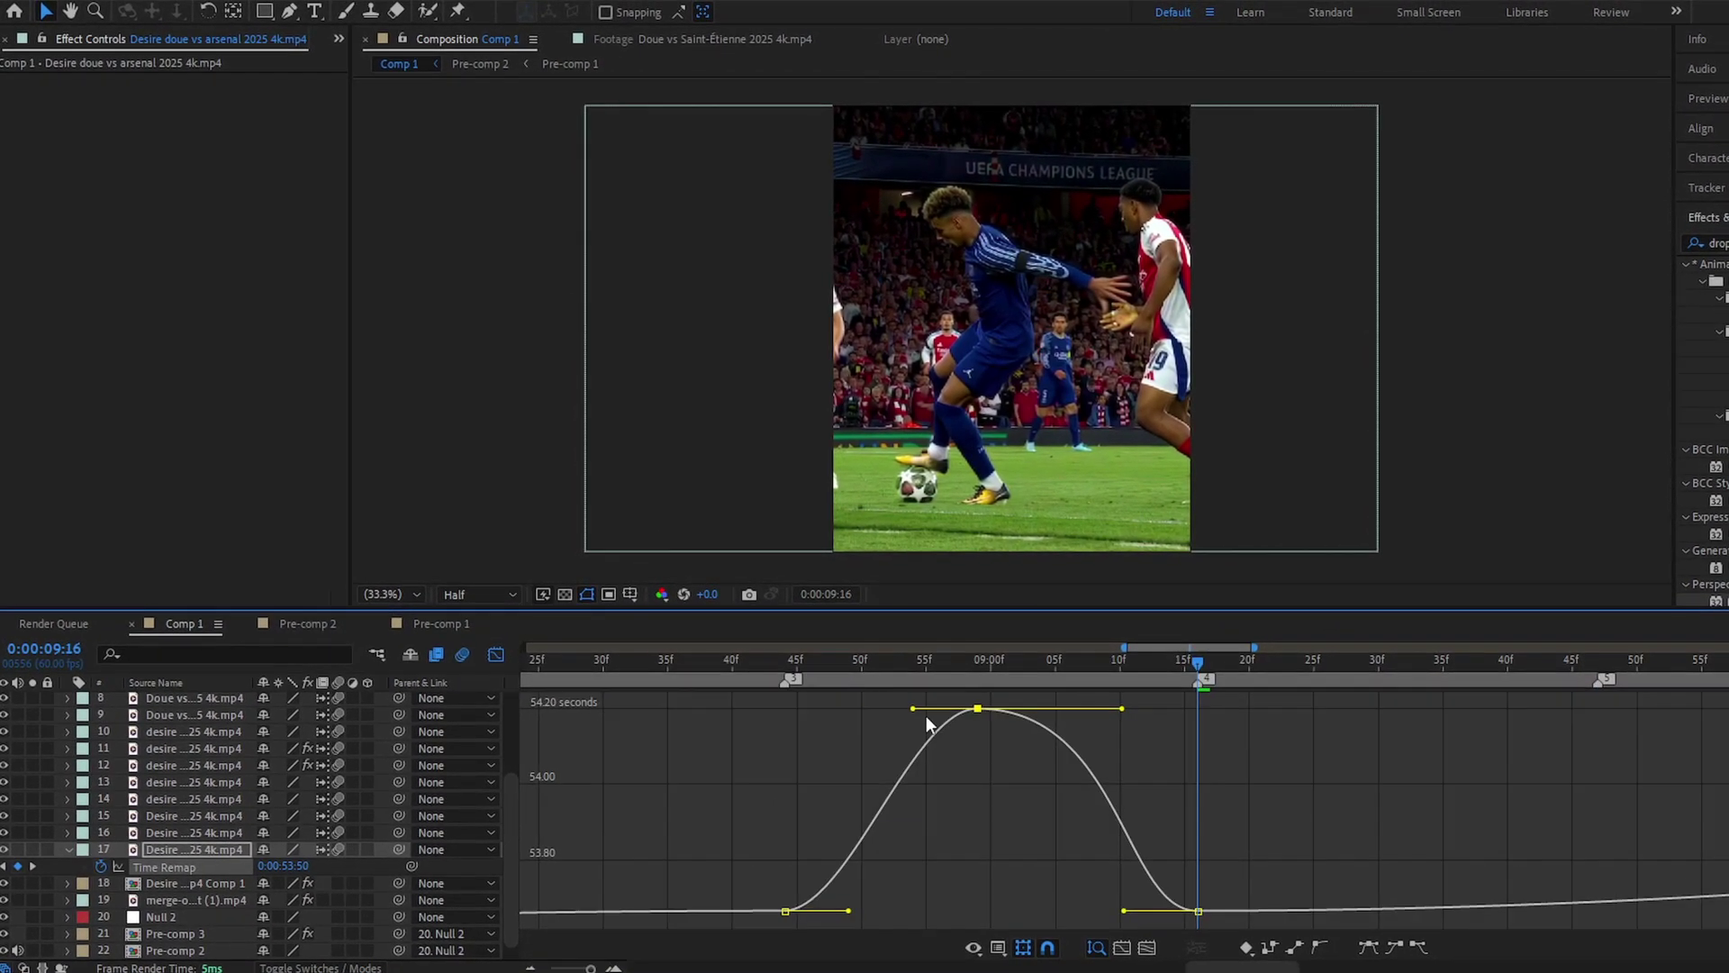
left_click_drag(918, 710, 859, 710)
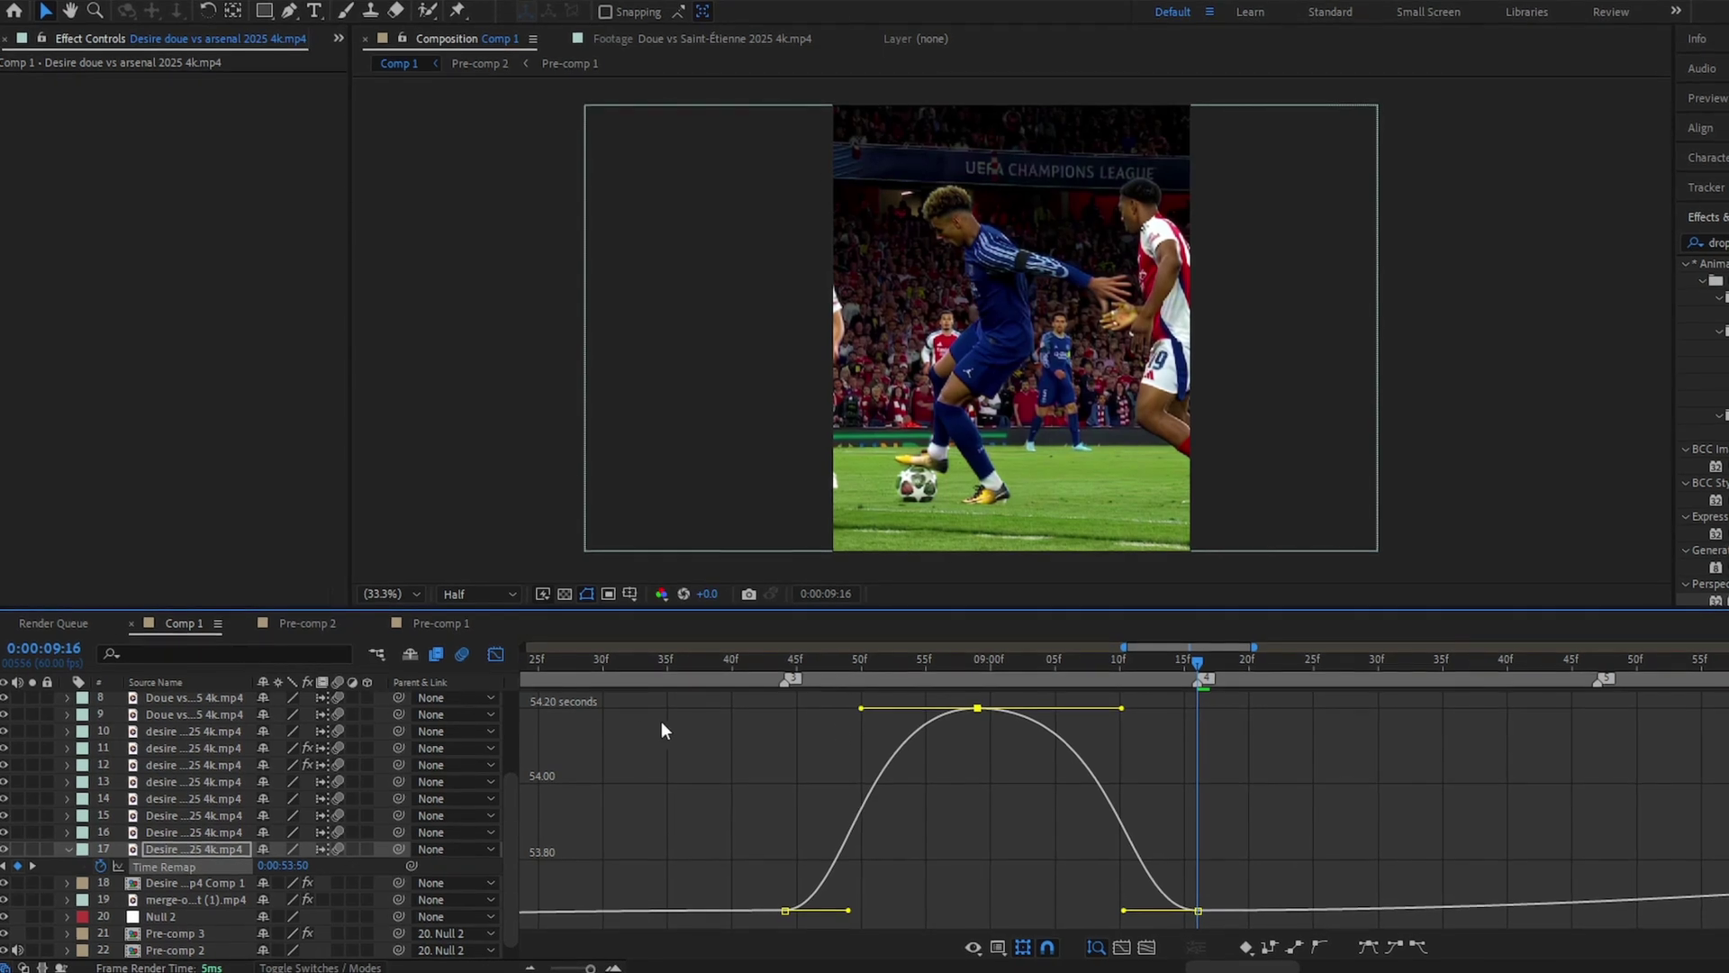
left_click(497, 655)
key("minus")
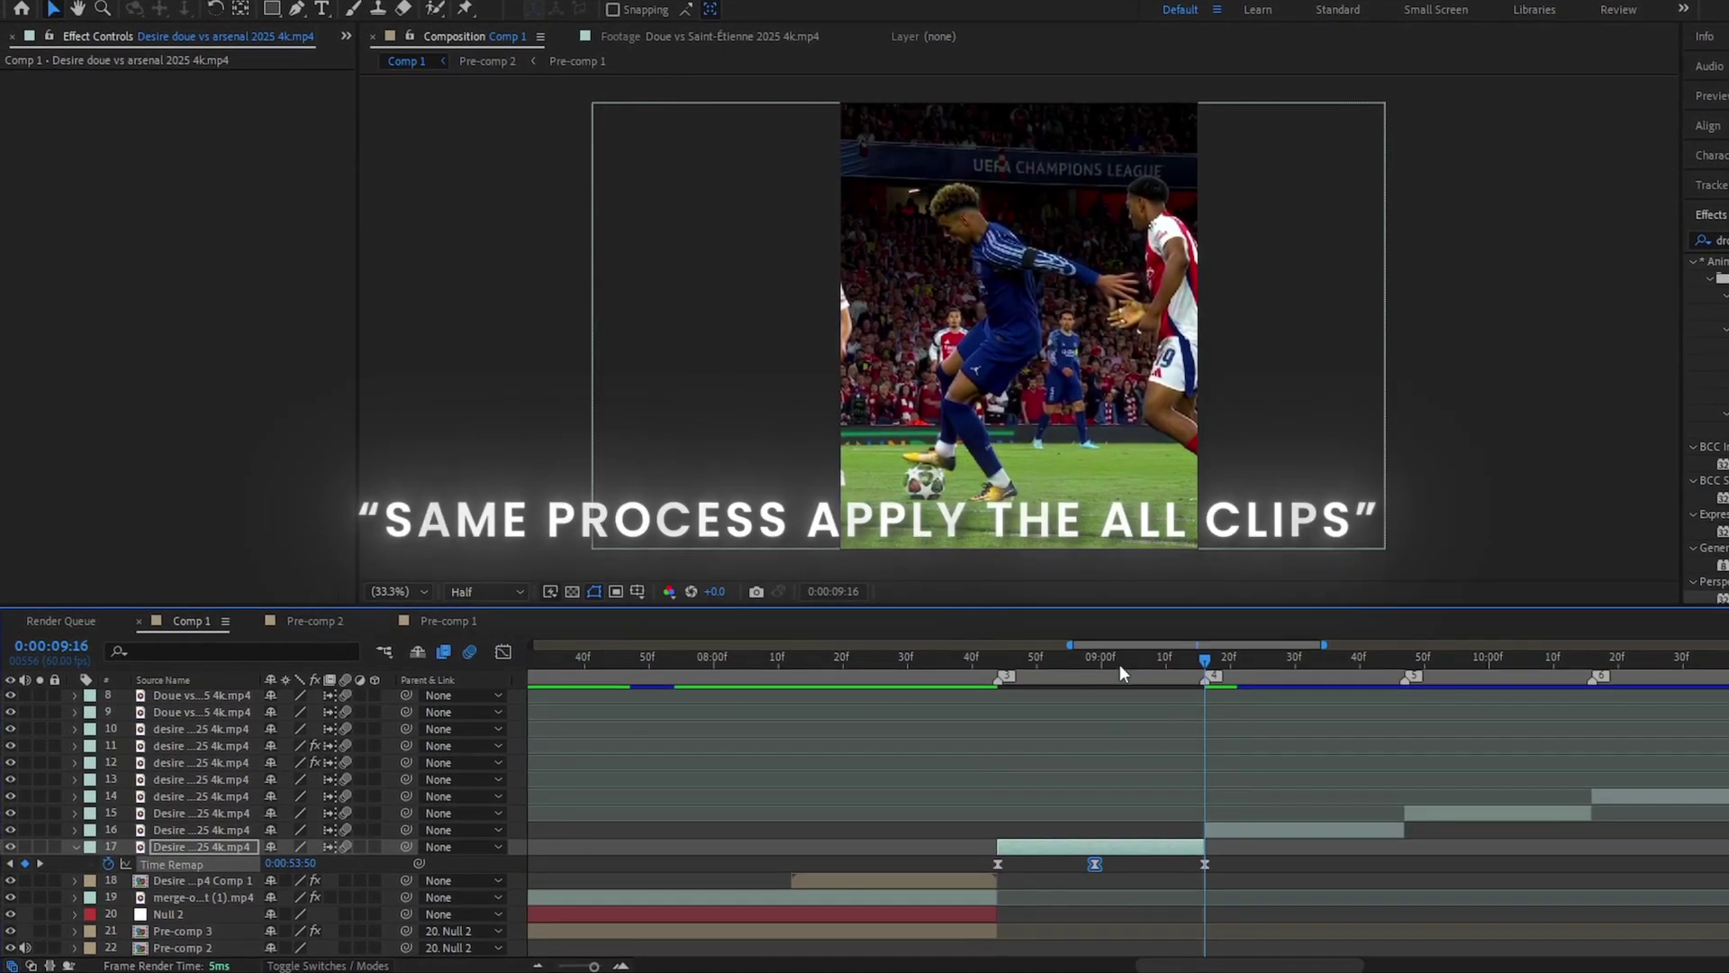
left_click_drag(1023, 680, 995, 675)
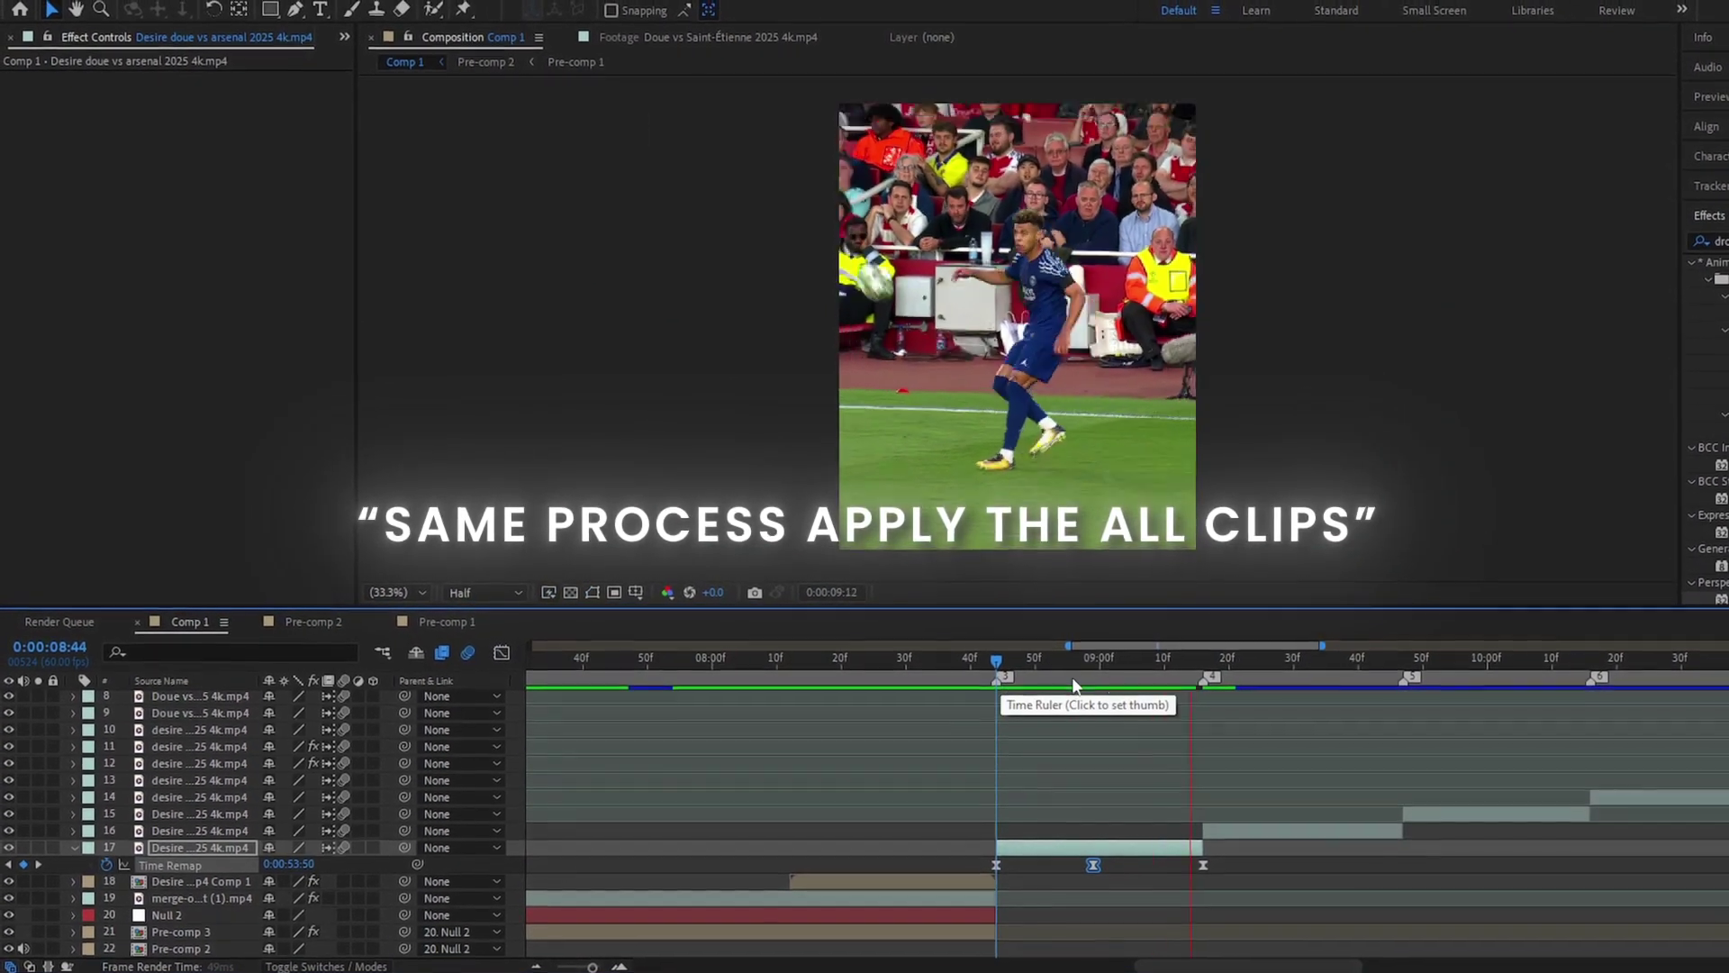
Step: Enable time remapping on the layer 16 clip and add a Time Remap keyframe at its start, 0:00:09:16
left_click(1205, 673)
right_click(1225, 830)
mouse_move(1288, 345)
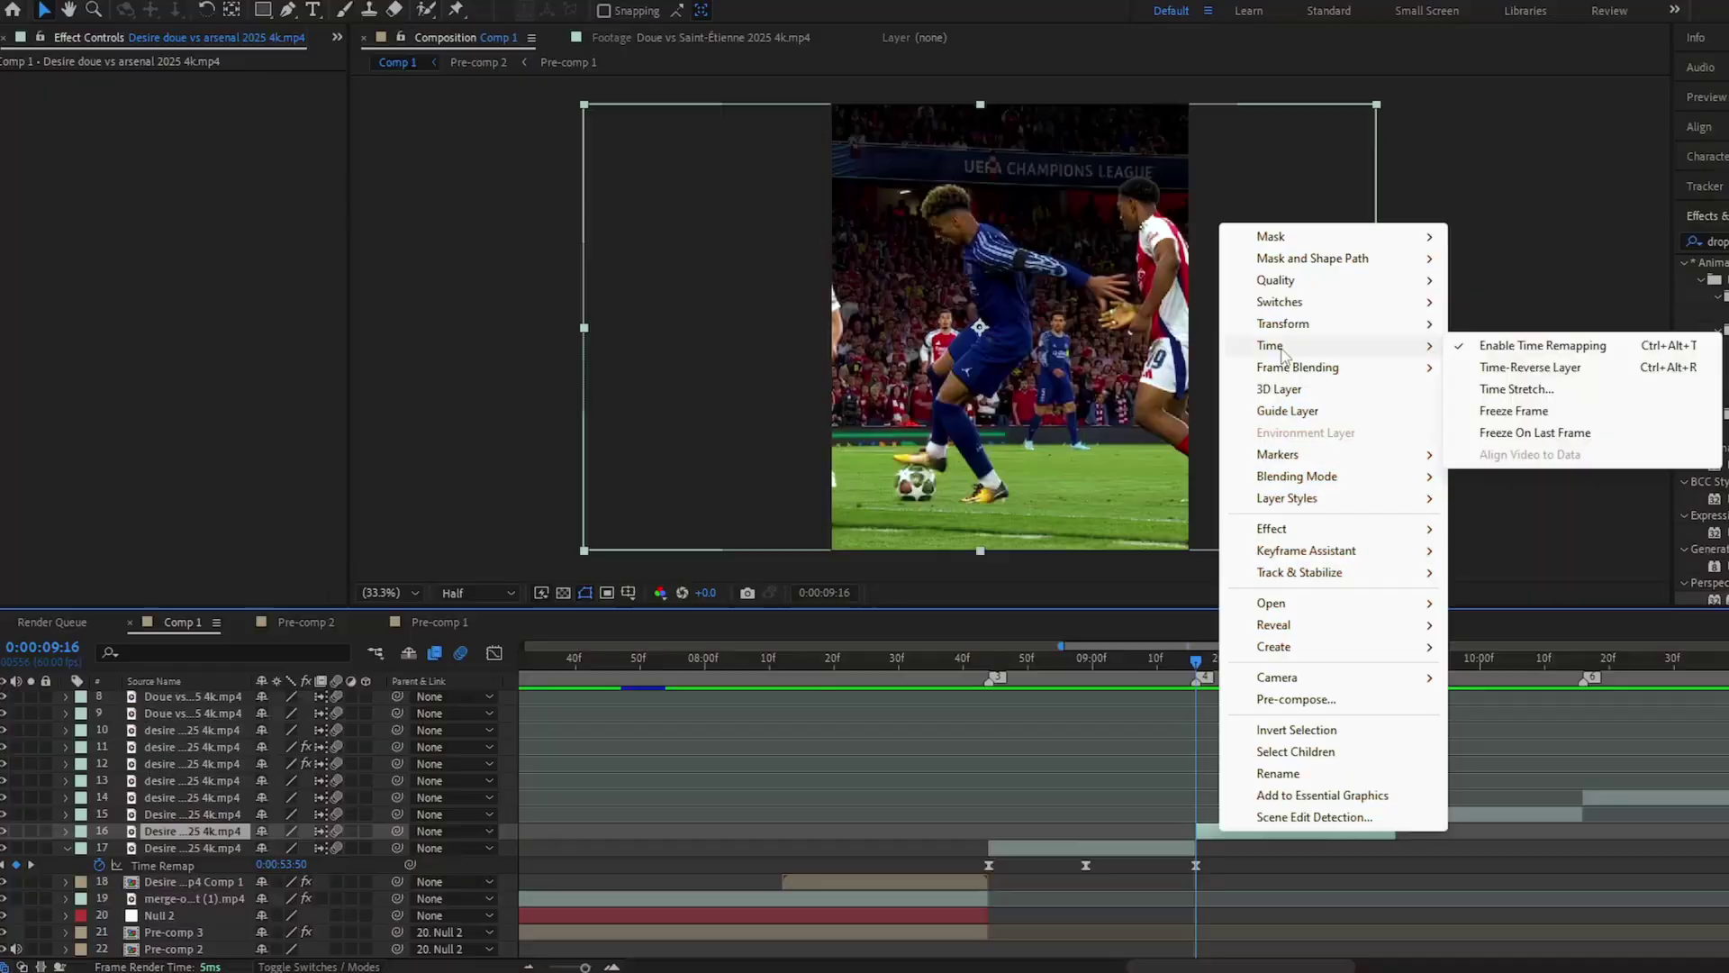
left_click(1525, 350)
right_click(1233, 831)
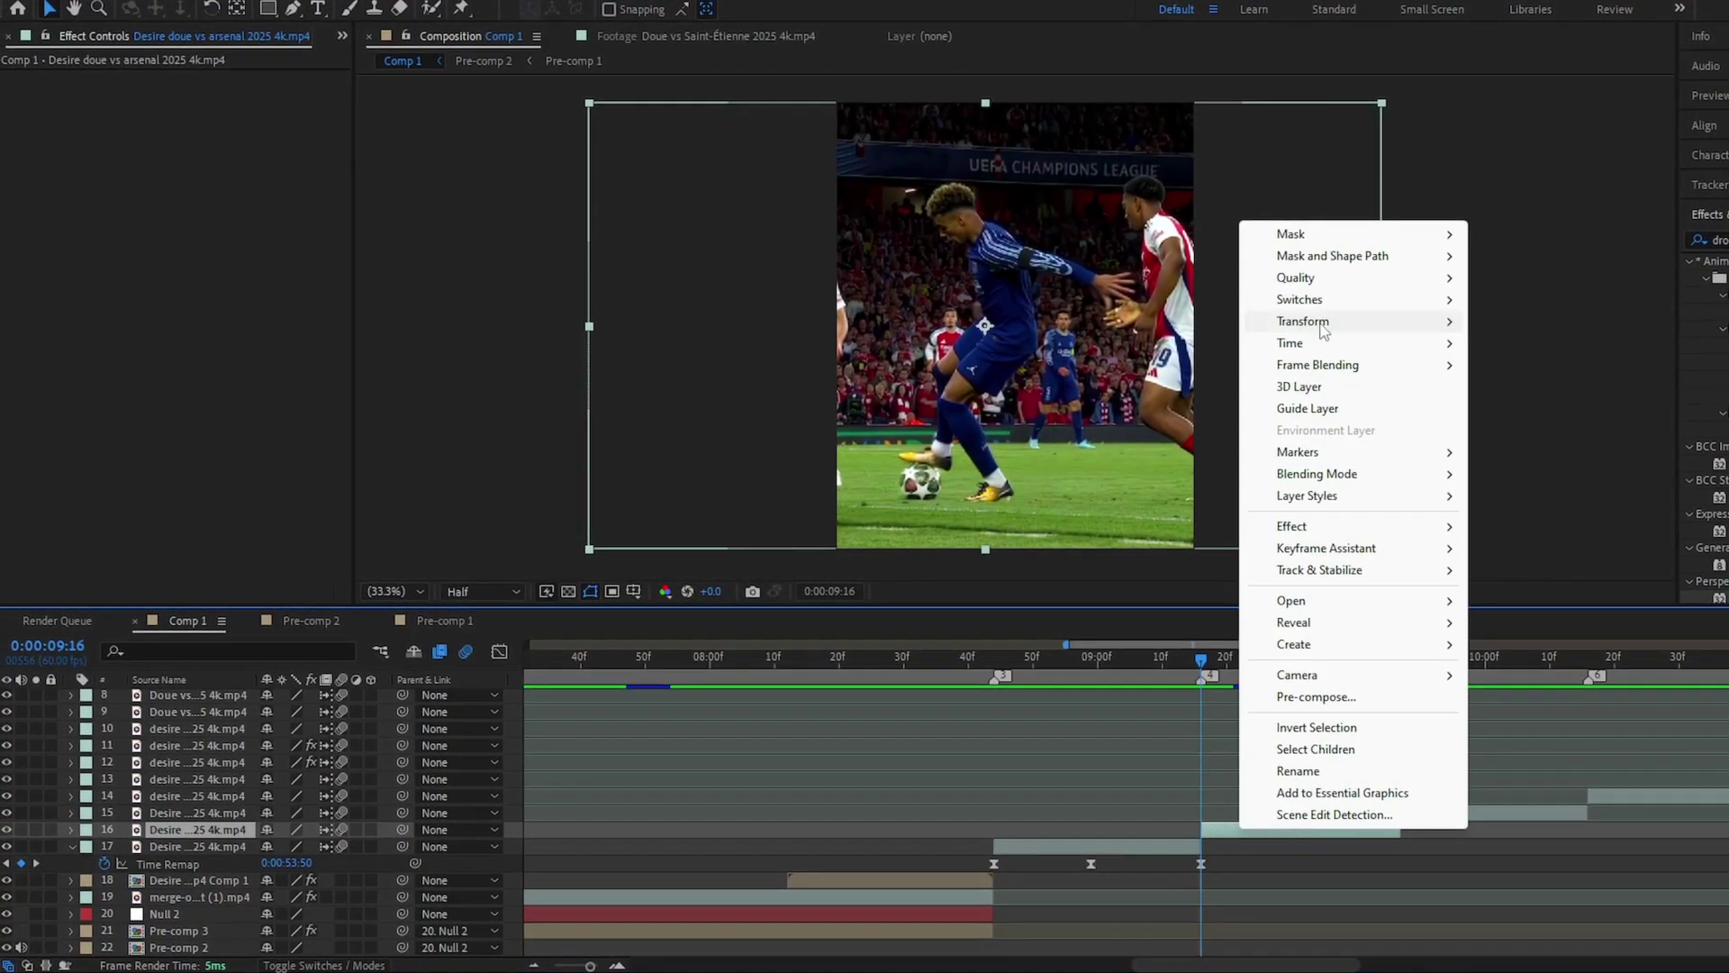
left_click(1166, 919)
left_click(1165, 919)
left_click(1268, 828)
key("ctrl+alt+t")
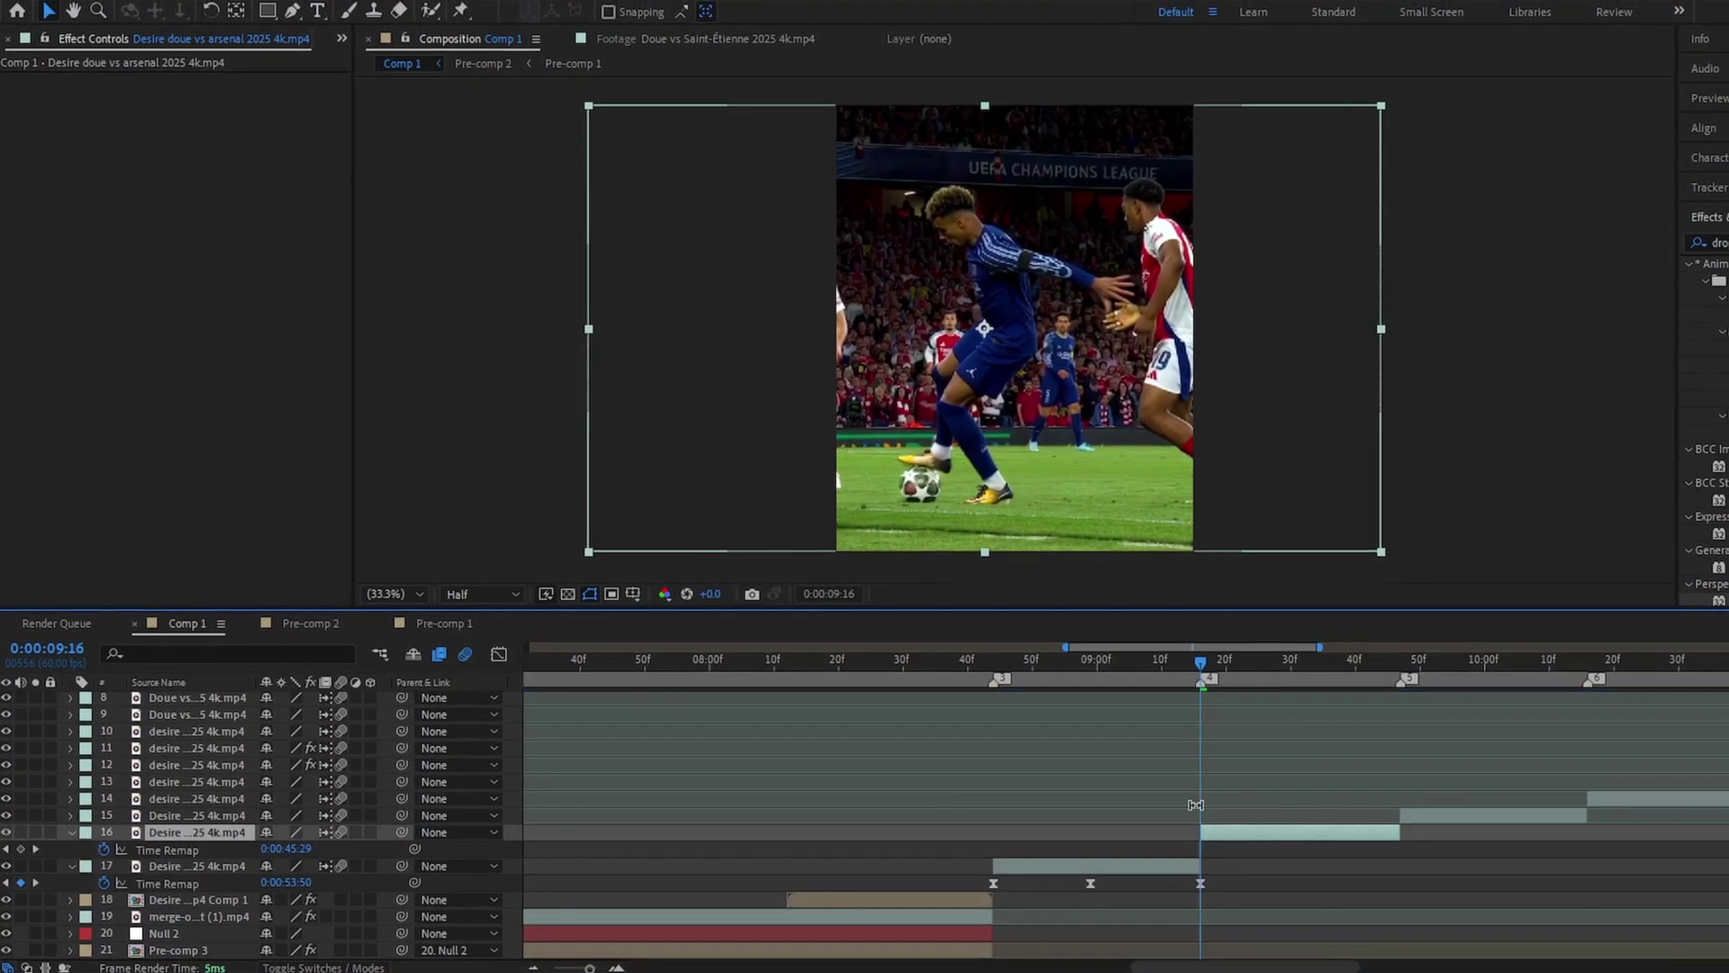
left_click(20, 850)
Step: Keyframe layer 16's Time Remap at 0:00:09:47, move that keyframe to about 0:00:09:31, and paste a copy of the first keyframe at 0:00:09:47
left_click_drag(1324, 659, 1394, 658)
key("=")
key("=")
key("Page_Down")
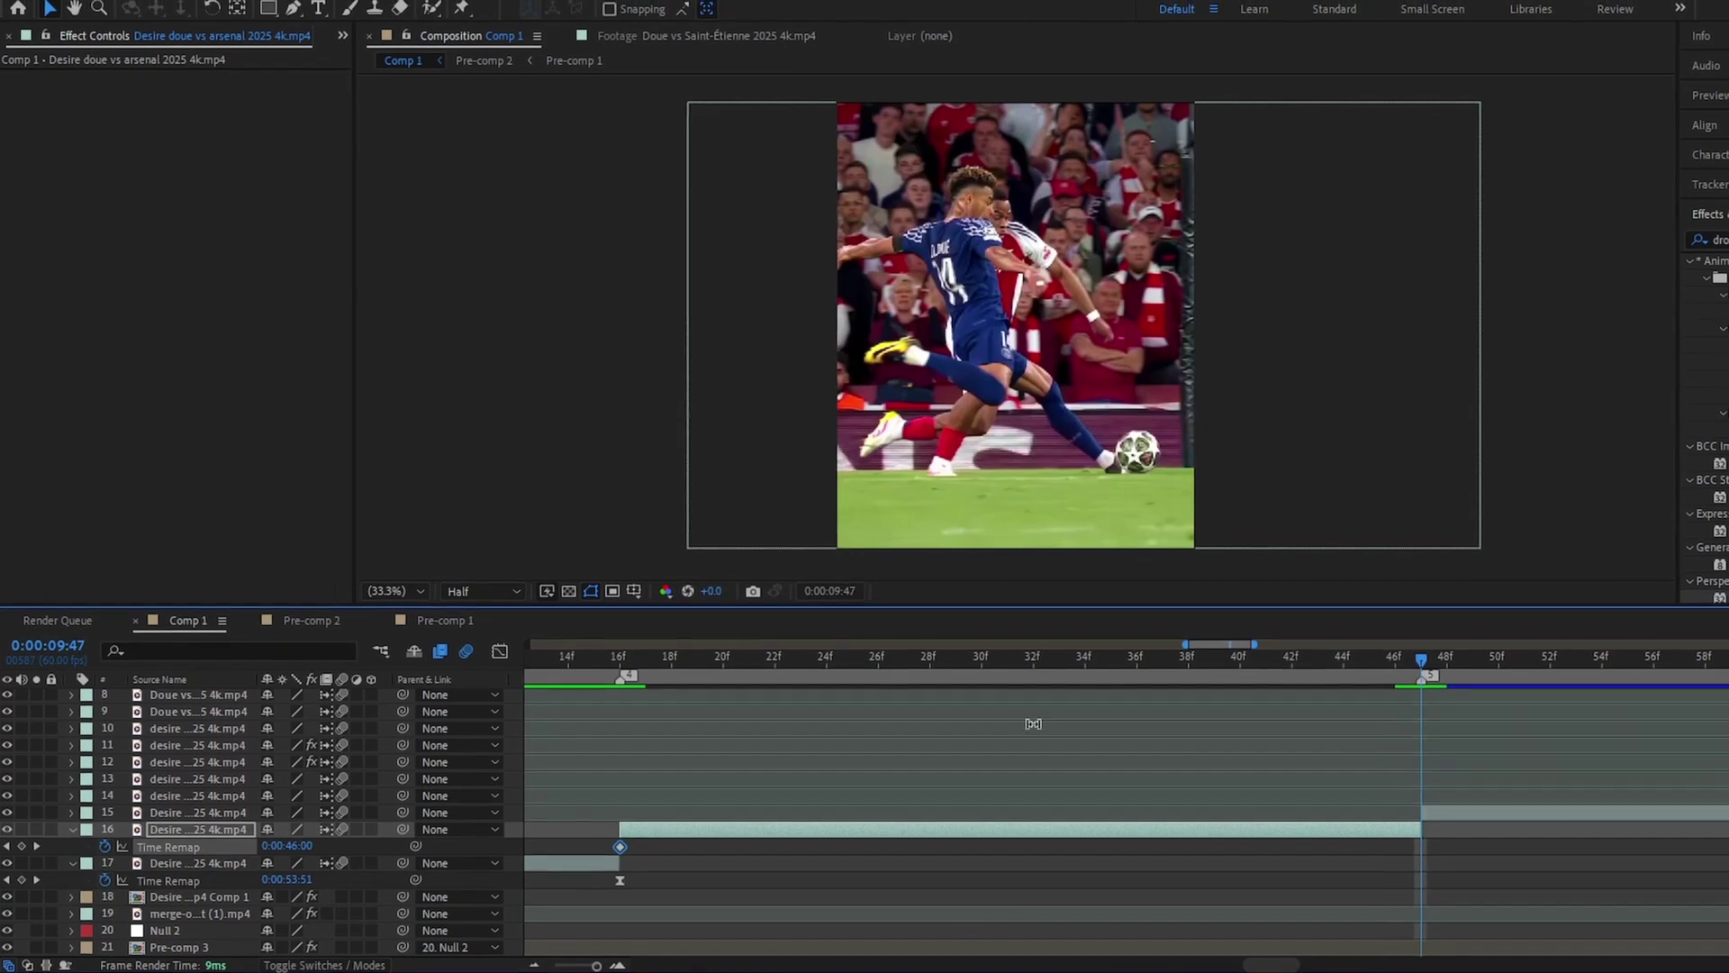
key("ctrl+c")
key("ctrl+v")
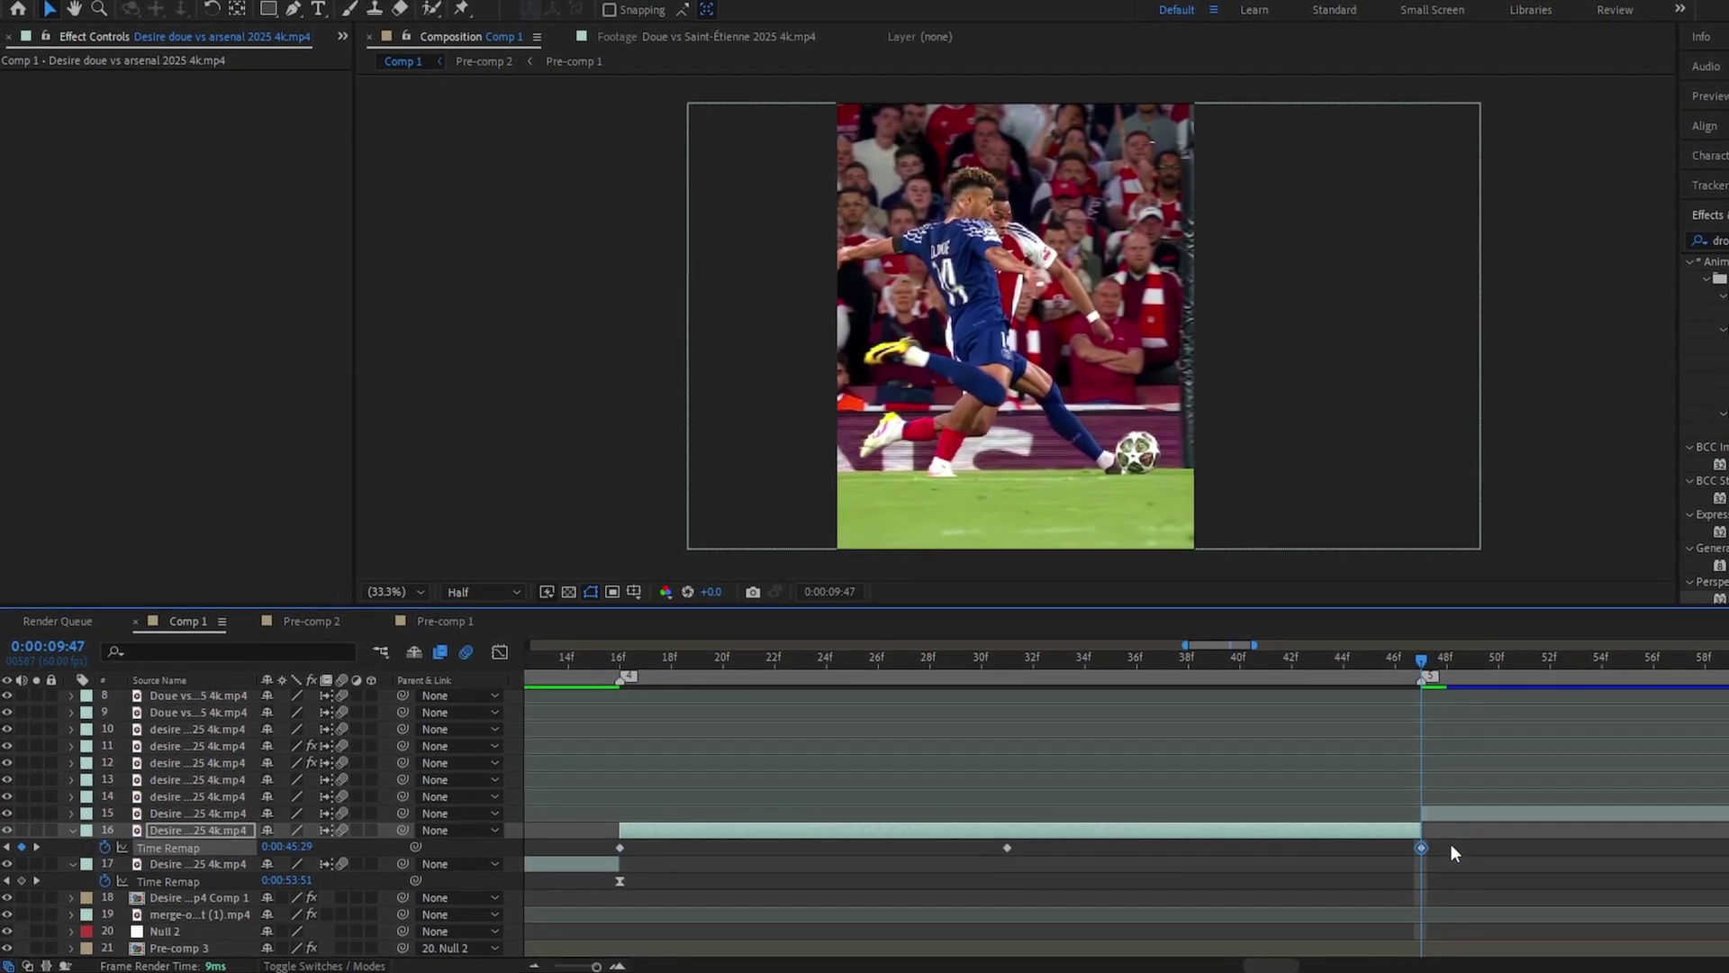
Step: Apply Easy Ease to layer 16's three Time Remap keyframes, lengthen the middle one's incoming handle in the graph, and preview both remapped clips
left_click_drag(1449, 851, 609, 865)
left_click(505, 649)
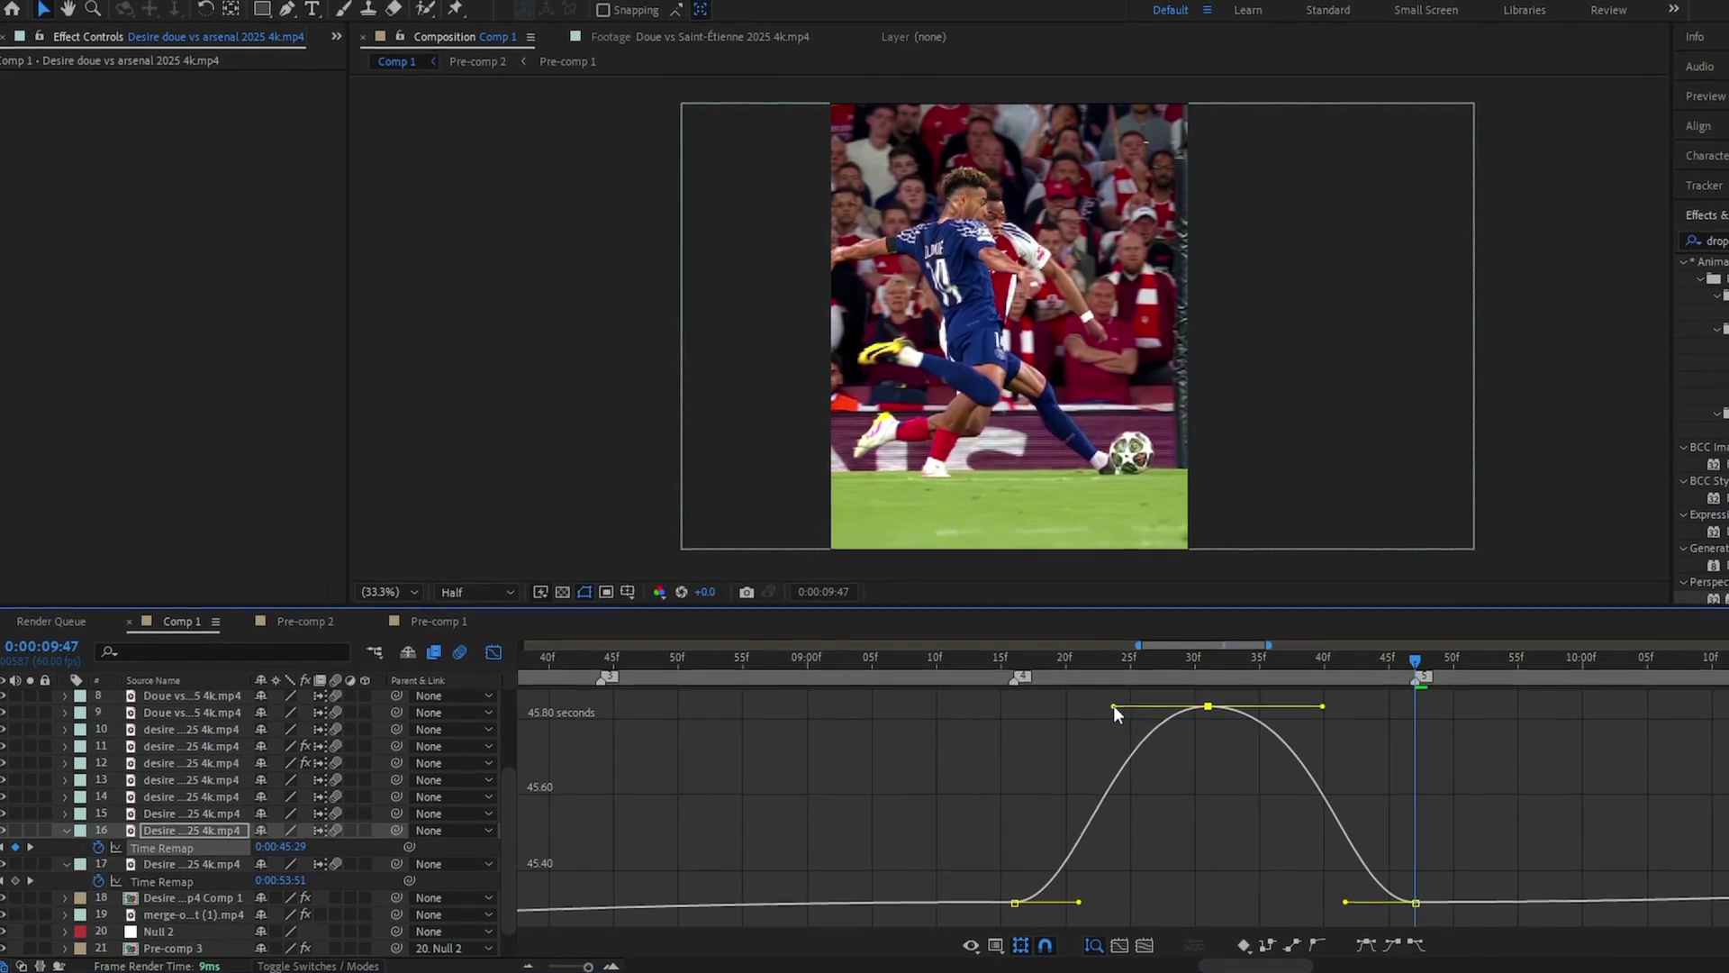
left_click(493, 651)
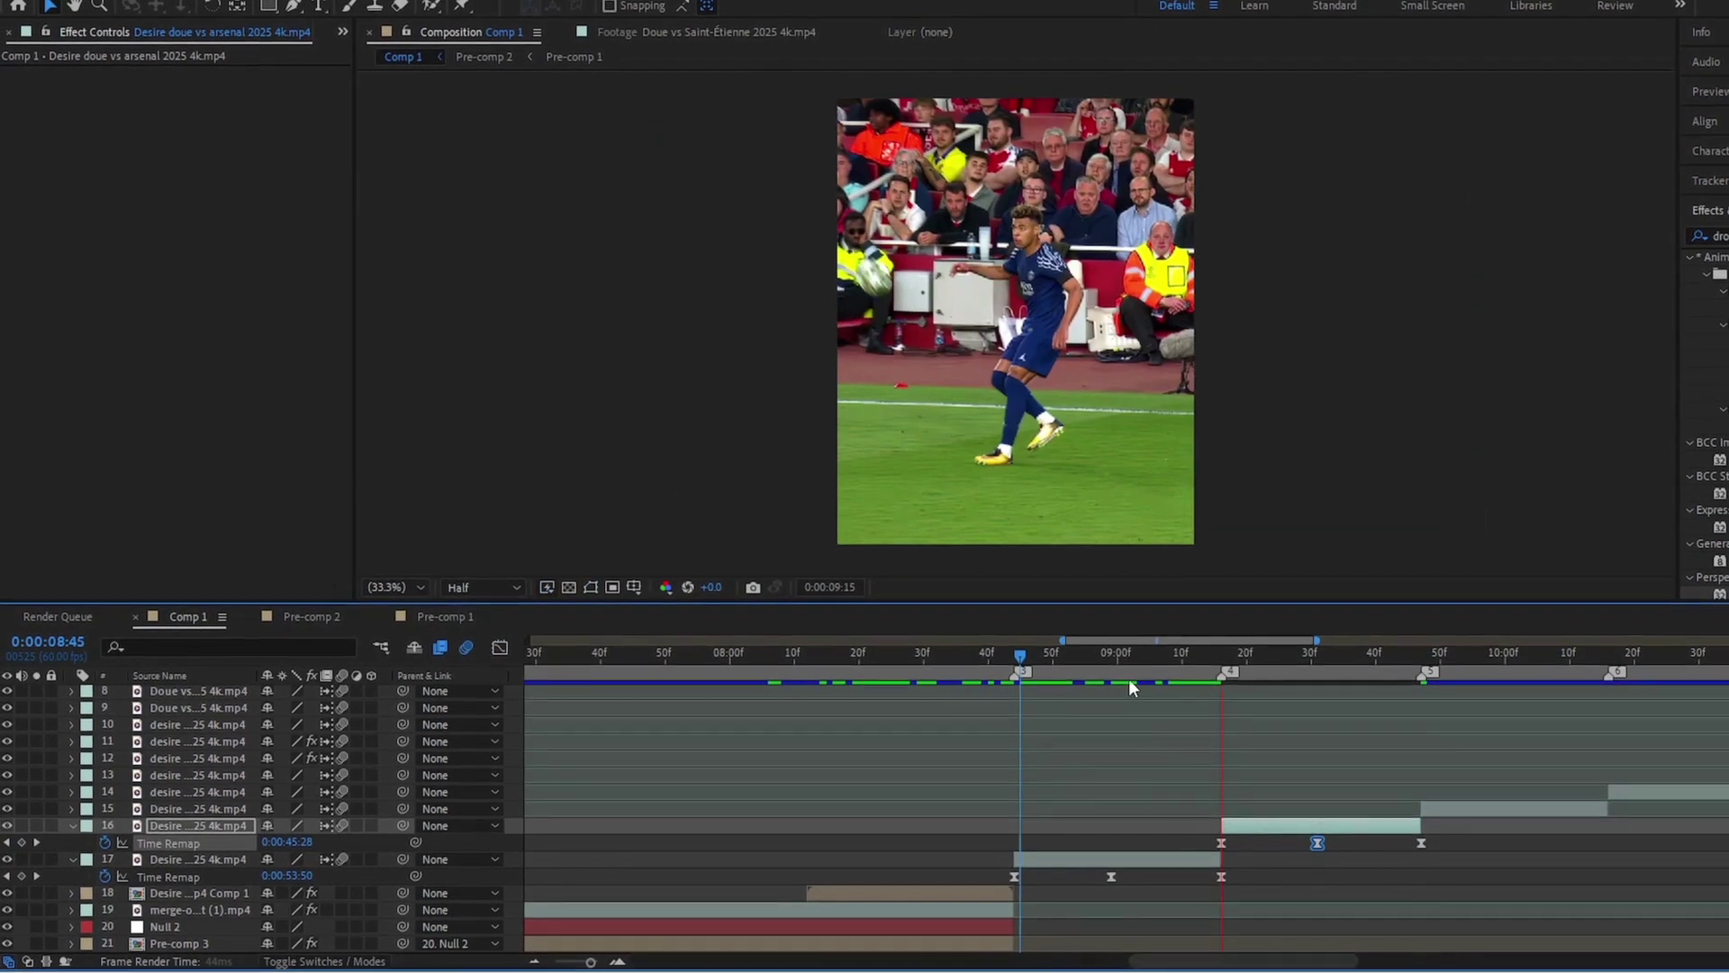
left_click(1170, 667)
key("space")
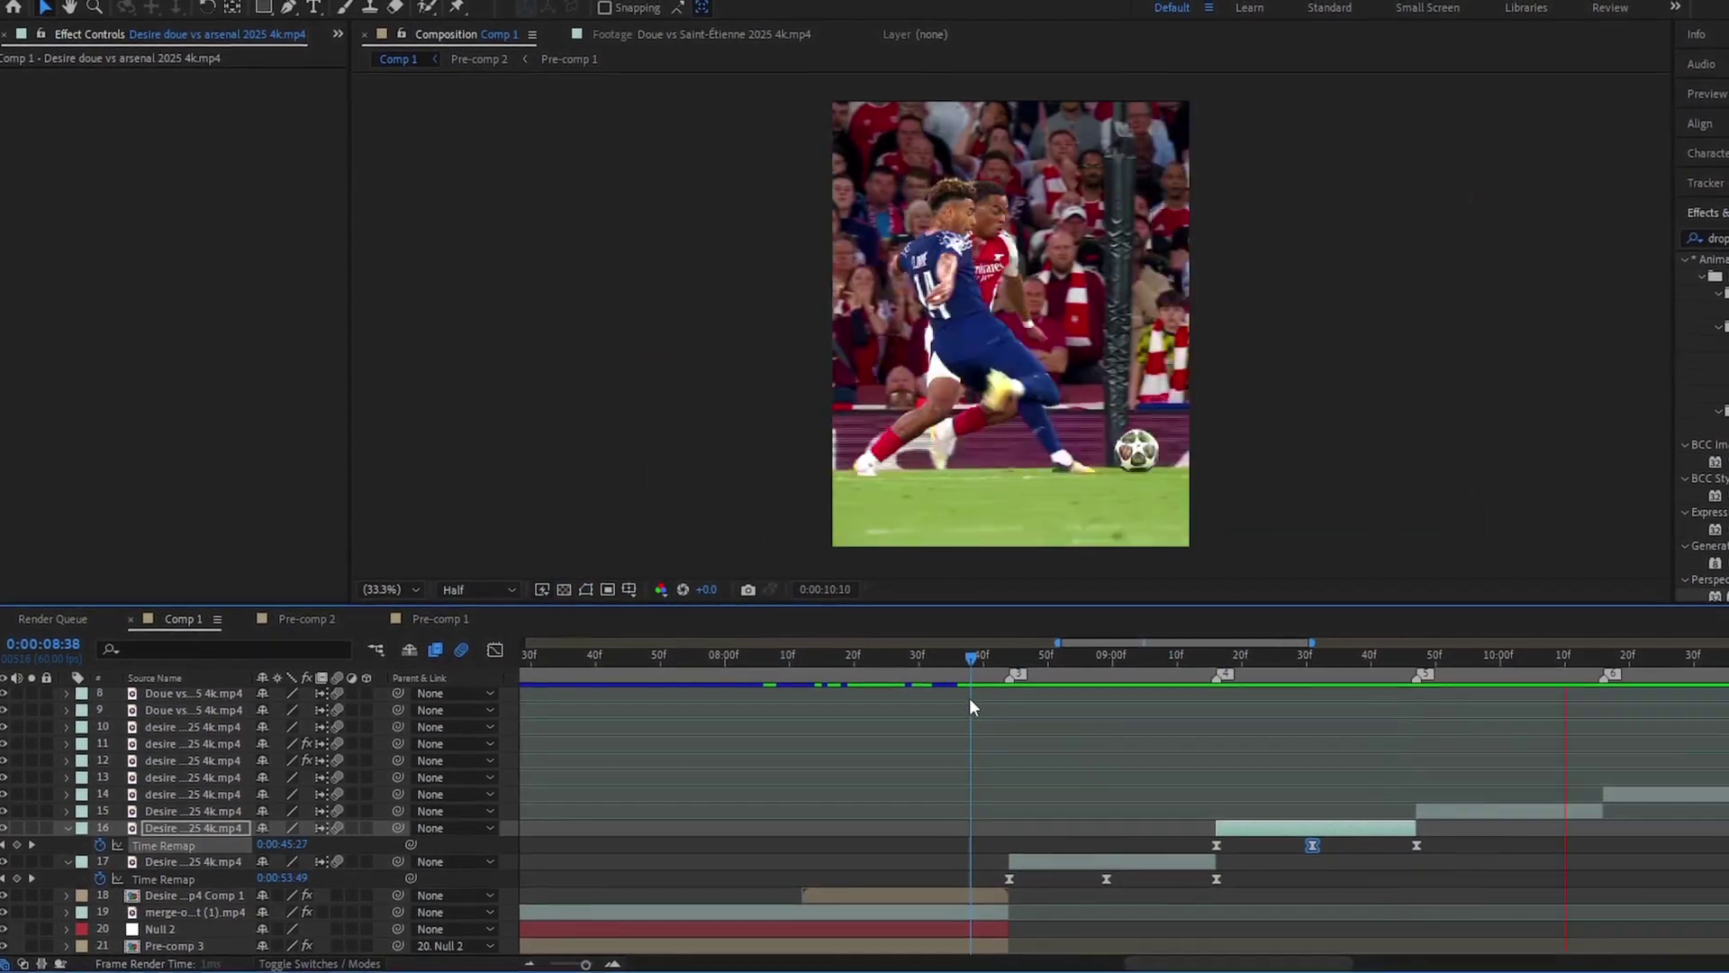
Step: Enable time remapping on the layer 15 clip and add a Time Remap keyframe at its start, 0:00:09:47
left_click(1416, 668)
right_click(1437, 811)
left_click(1265, 329)
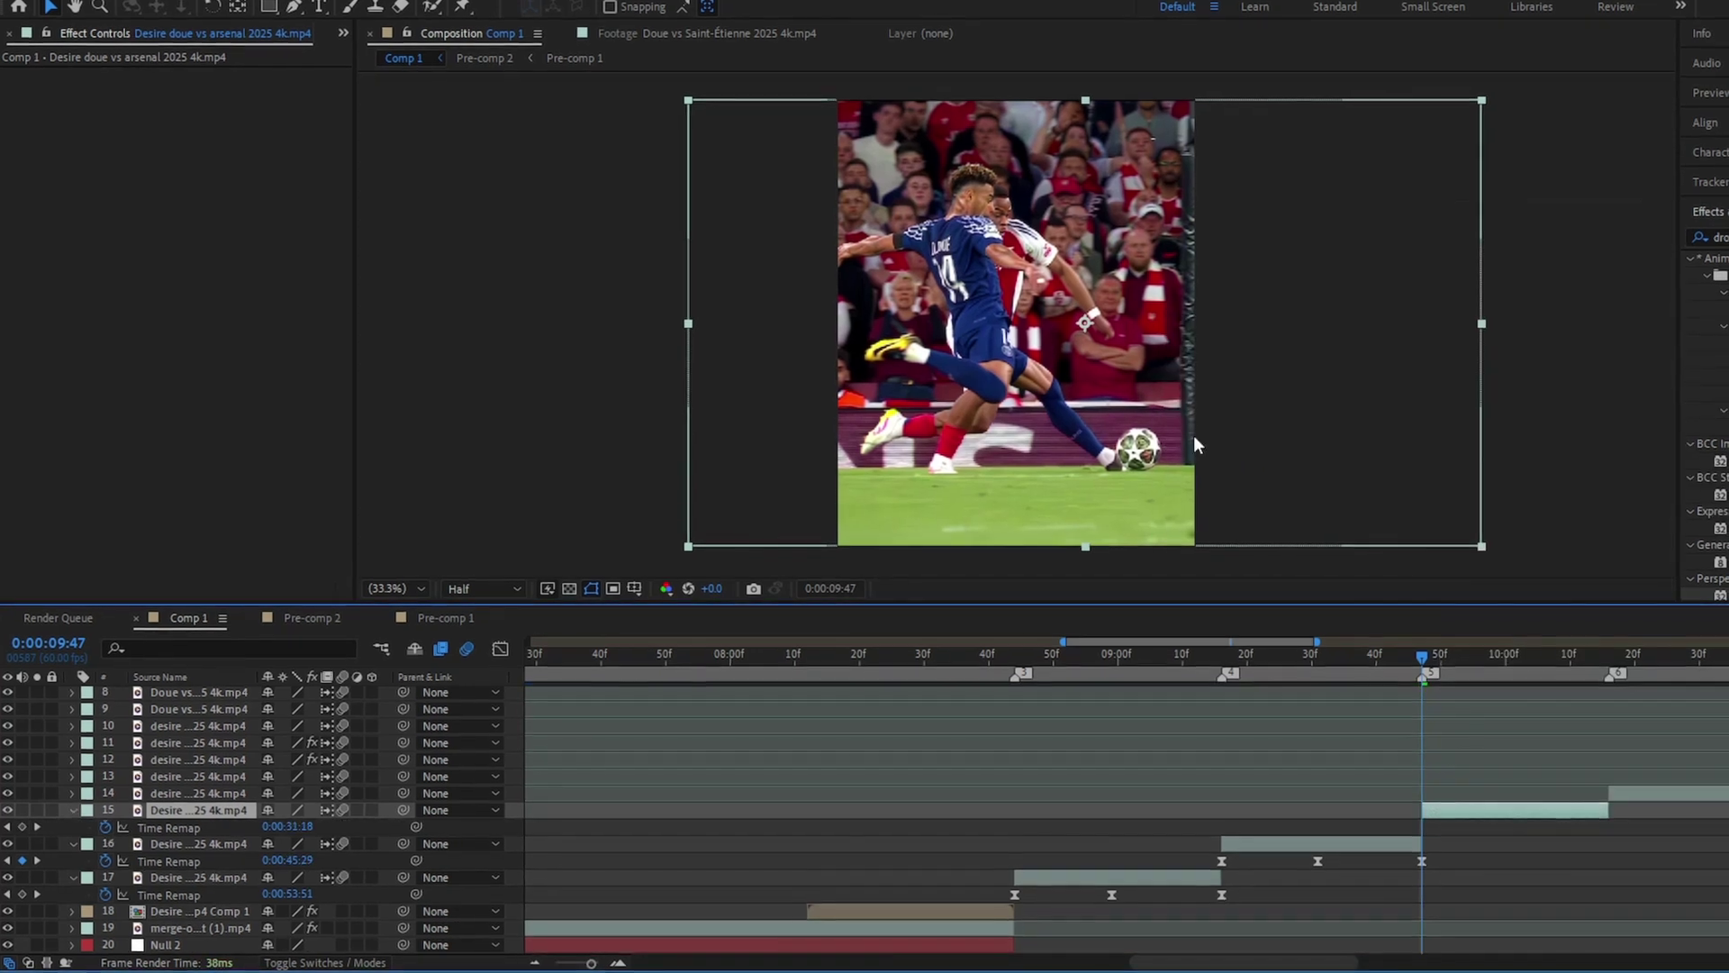
key("equal")
key("equal")
left_click_drag(1421, 668, 1706, 676)
key("minus")
left_click_drag(1225, 963, 1272, 963)
left_click_drag(1182, 668, 1413, 671)
Step: Keyframe layer 15's Time Remap at 0:00:10:16, move that keyframe to about 0:00:10:01, and paste a copy of the first keyframe at 0:00:10:16
left_click_drag(1418, 832, 1026, 834)
left_click(1044, 832)
key("ctrl+c")
key("ctrl+v")
left_click_drag(1235, 827, 1210, 827)
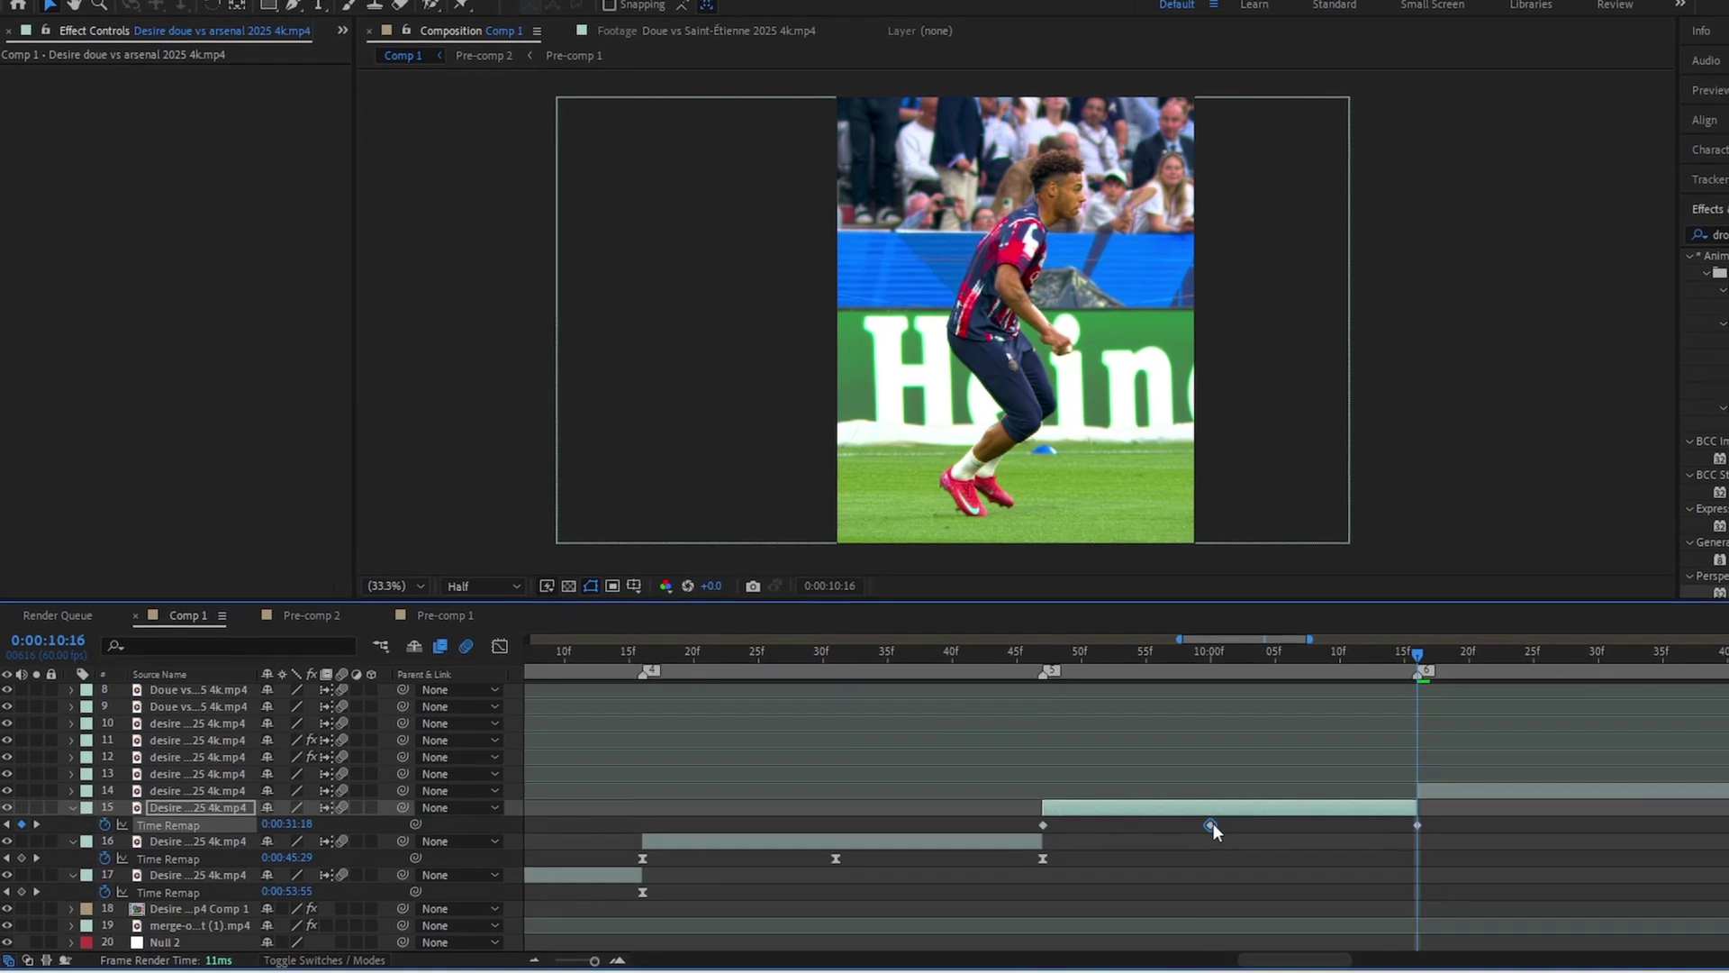
Step: Lengthen the incoming and outgoing handles of layer 15's eased middle Time Remap keyframe in the graph
left_click(503, 650)
left_click_drag(1290, 699, 1324, 699)
left_click_drag(1167, 699, 1115, 699)
left_click(503, 649)
Step: Enable time remapping on the layer 14 clip and keyframe it at 0:00:10:16, 0:00:10:31 and 0:00:10:48, with matching first and last values
right_click(1470, 792)
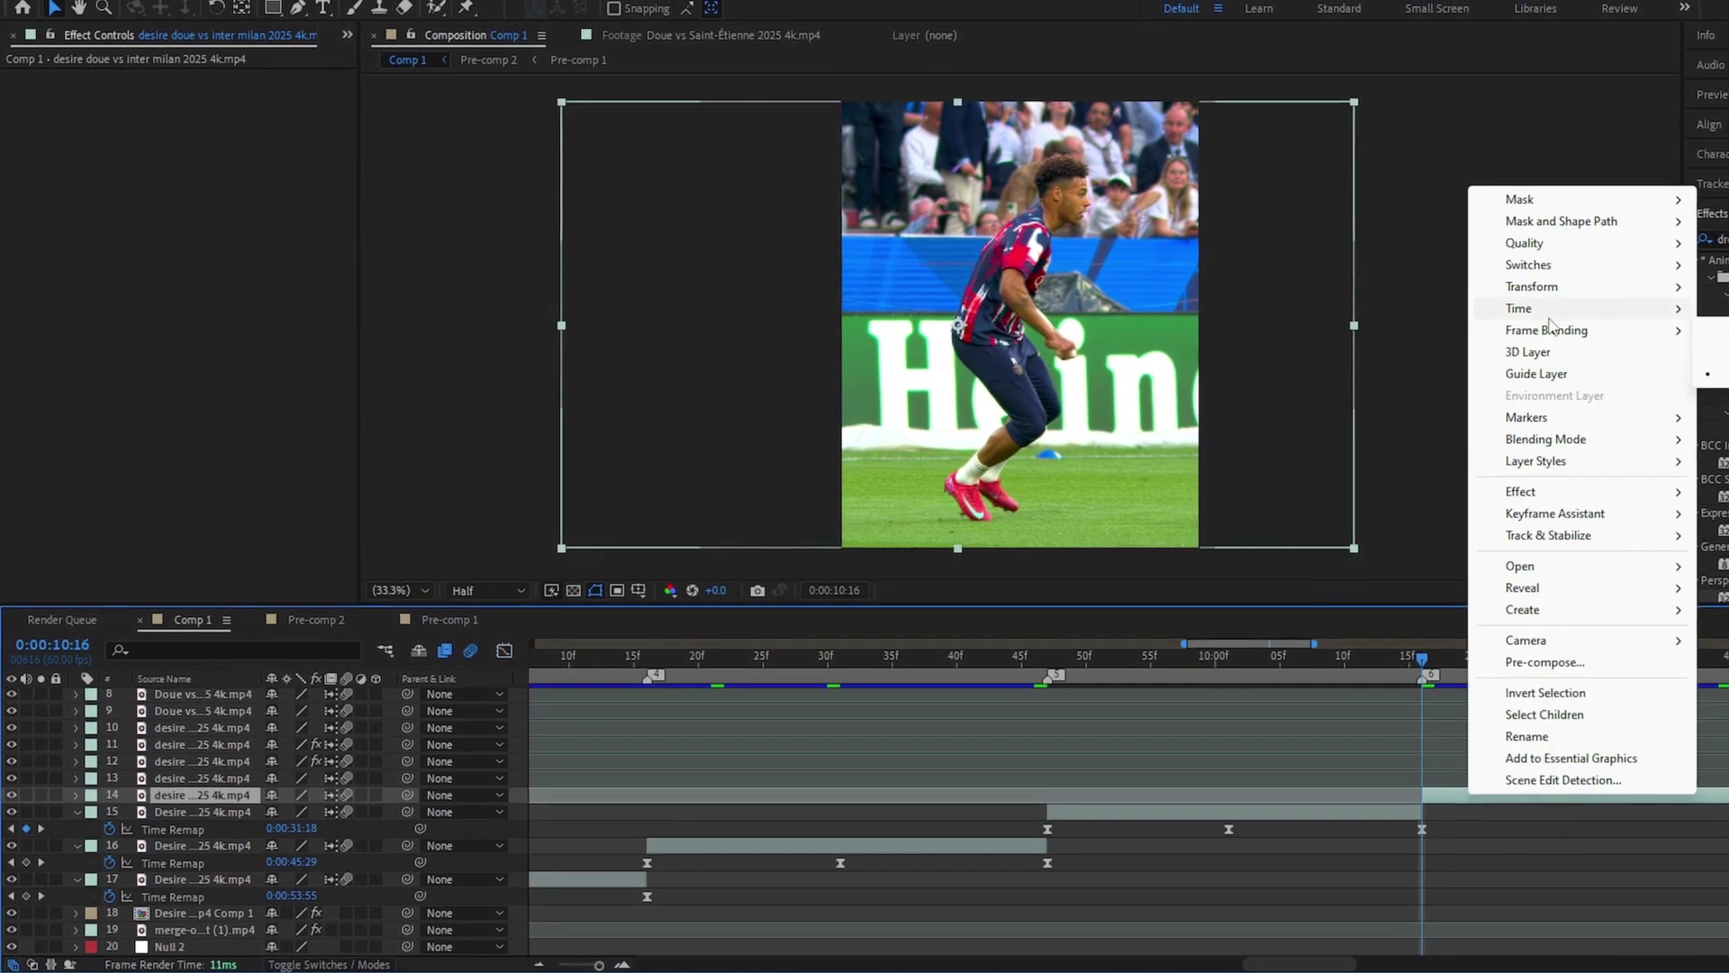
left_click(1324, 312)
left_click(25, 811)
scroll(1156, 668, "right", 3)
Step: Apply Easy Ease to layer 14's three Time Remap keyframes and adjust the middle keyframe's curve in the graph
key("F9")
left_click(498, 654)
left_click_drag(1011, 903, 1052, 710)
left_click(498, 655)
Step: Time-remap the layer 13 clip forward and back with eased keyframes at 0:00:10:48, about 0:00:11:04 and 0:00:11:20
right_click(1212, 782)
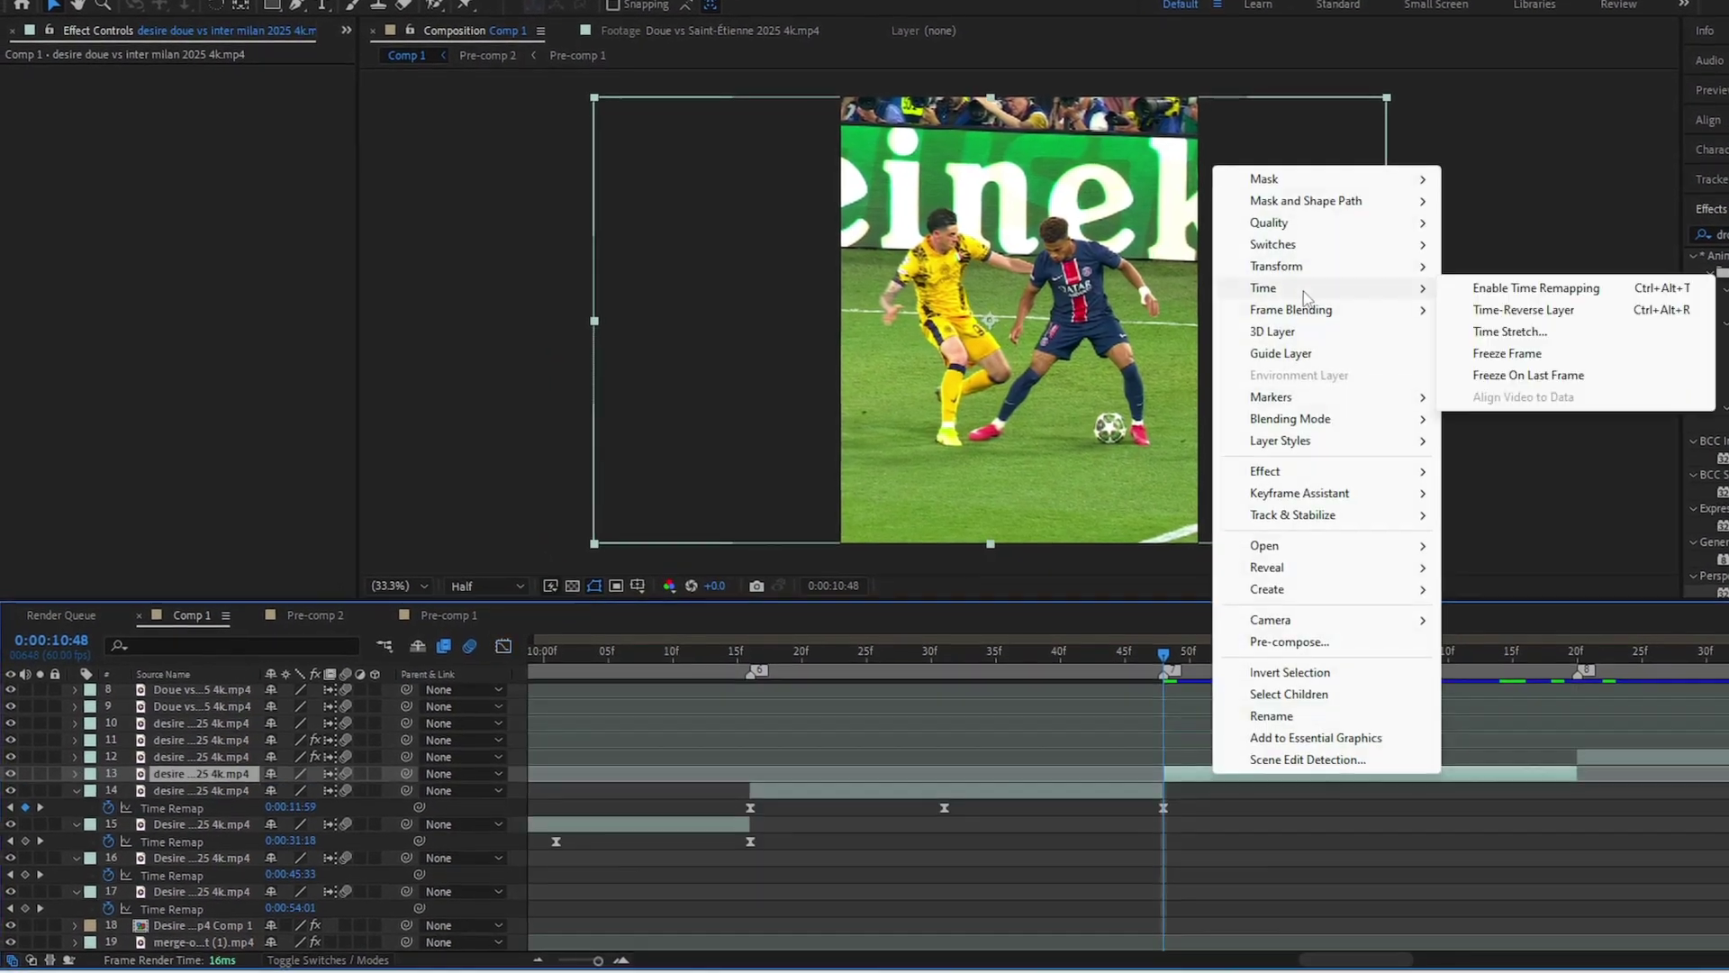
left_click(1535, 294)
left_click(20, 799)
left_click_drag(1604, 791, 1114, 818)
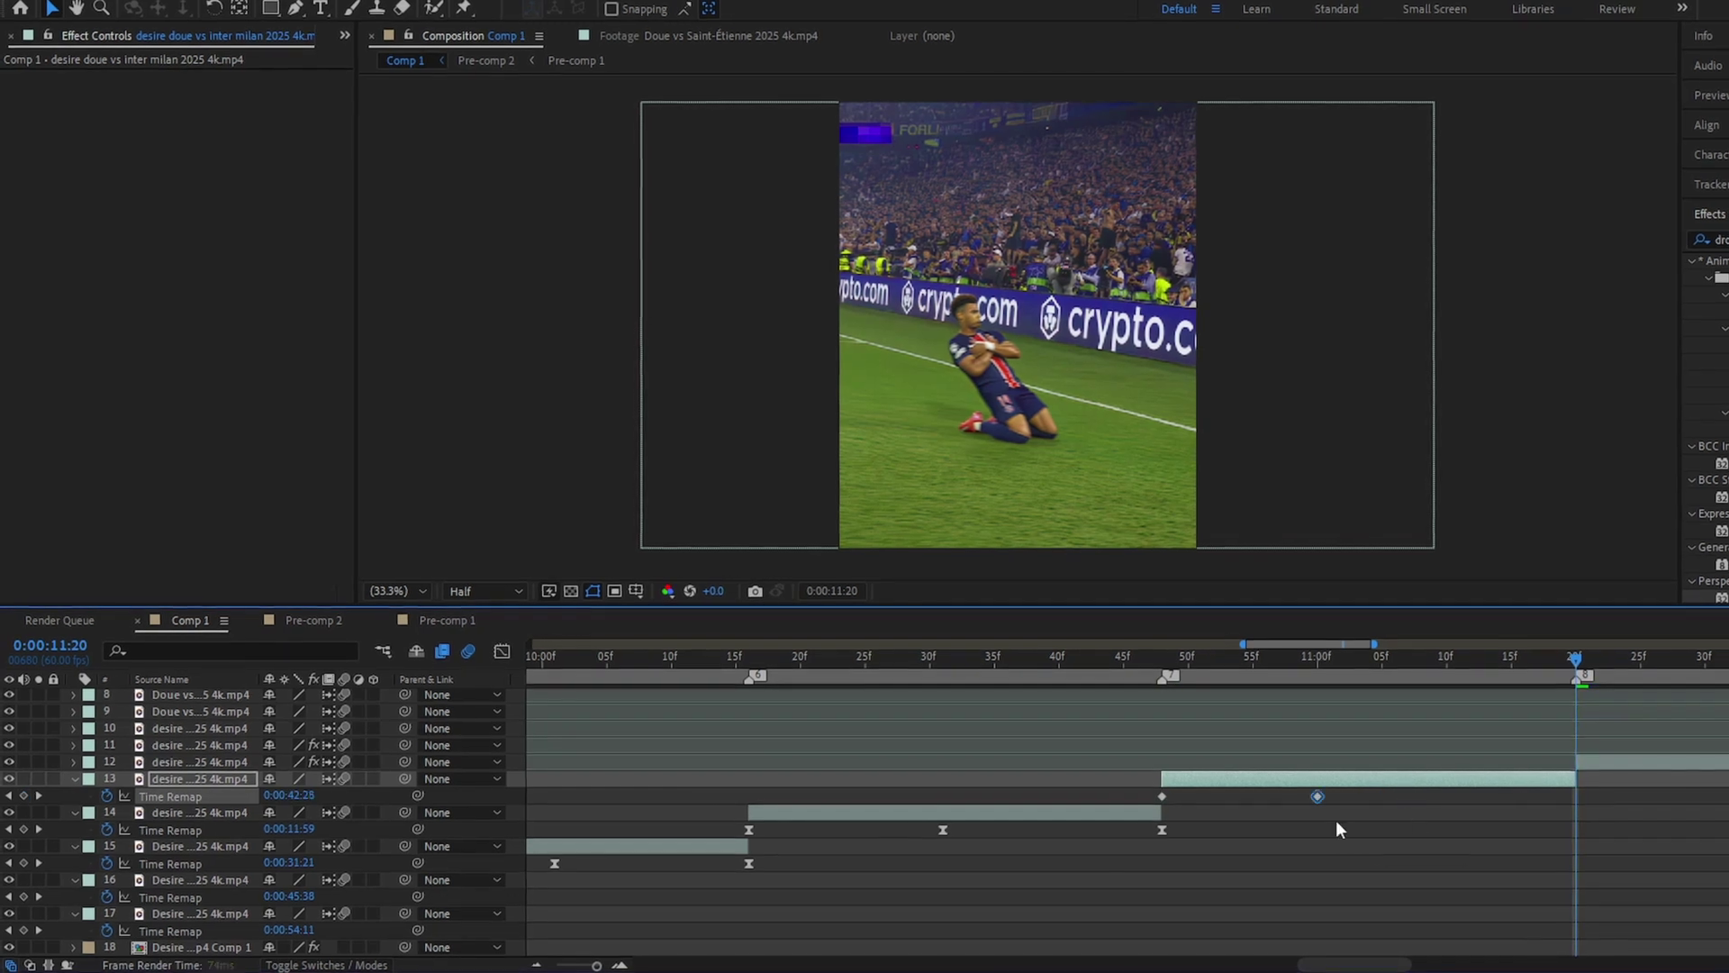
key("shift+F3")
key("shift+F3")
Step: Time-remap the layer 12 clip forward and back with eased keyframes at 0:00:11:20, 0:00:11:35 and 0:00:11:50, adjusting the middle keyframe's handles in the graph
left_click(1109, 763)
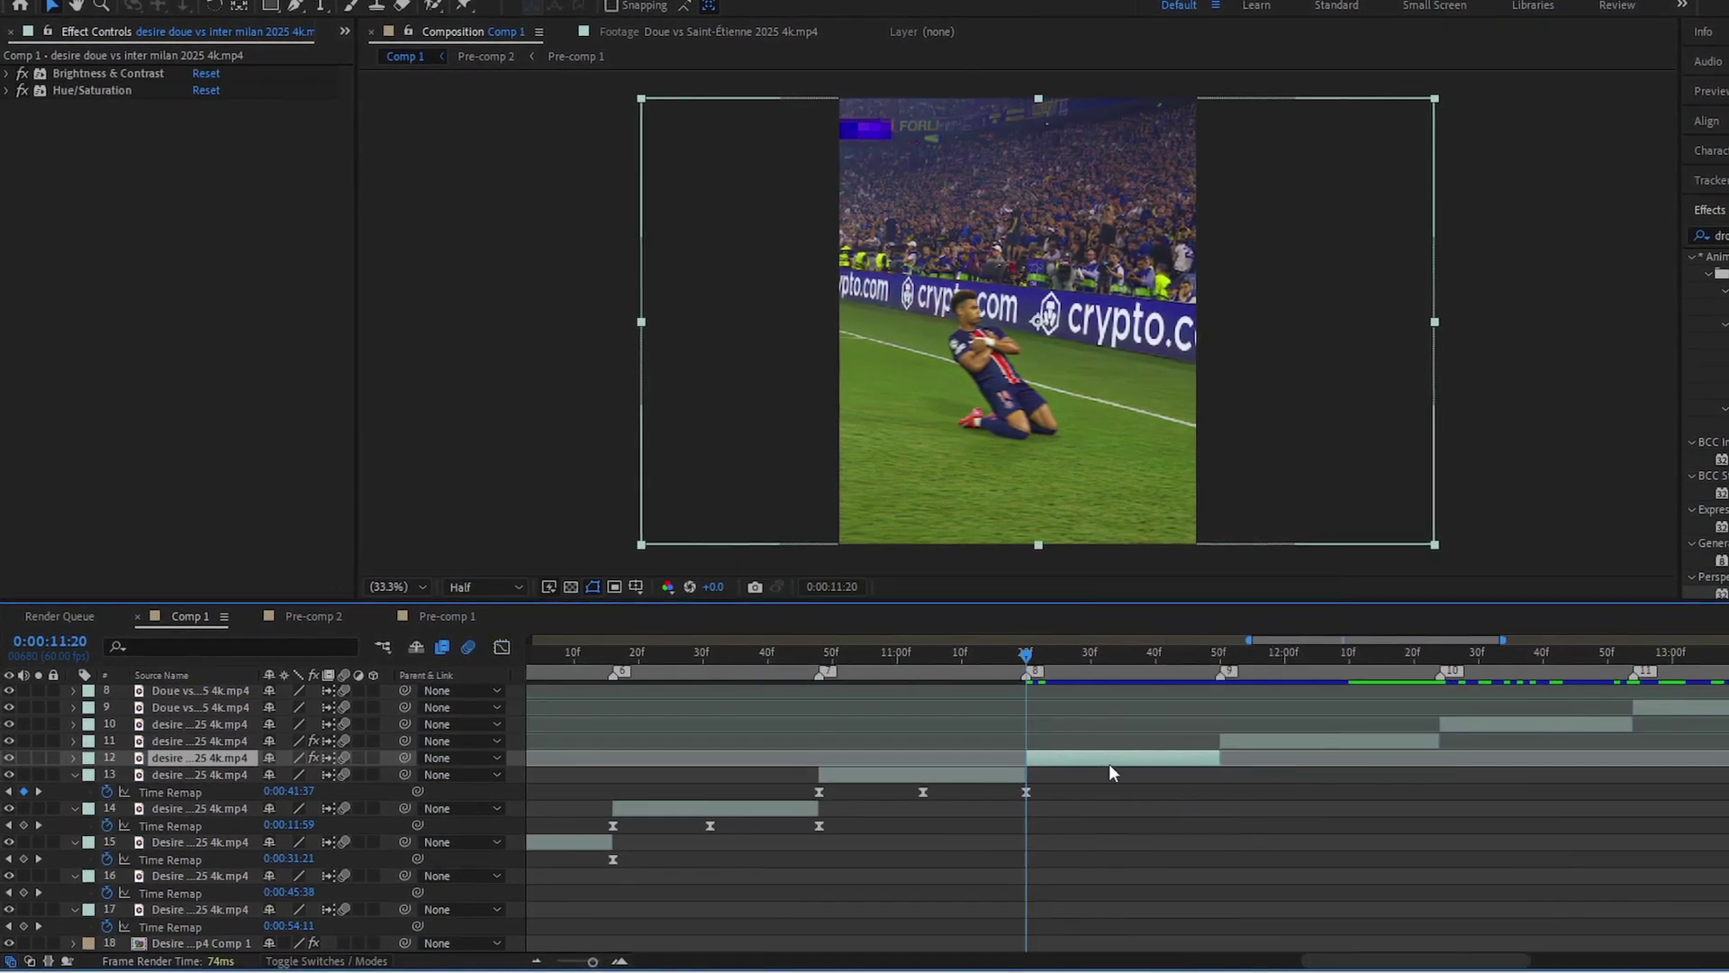
key("shift+F3")
left_click_drag(1287, 694, 1170, 714)
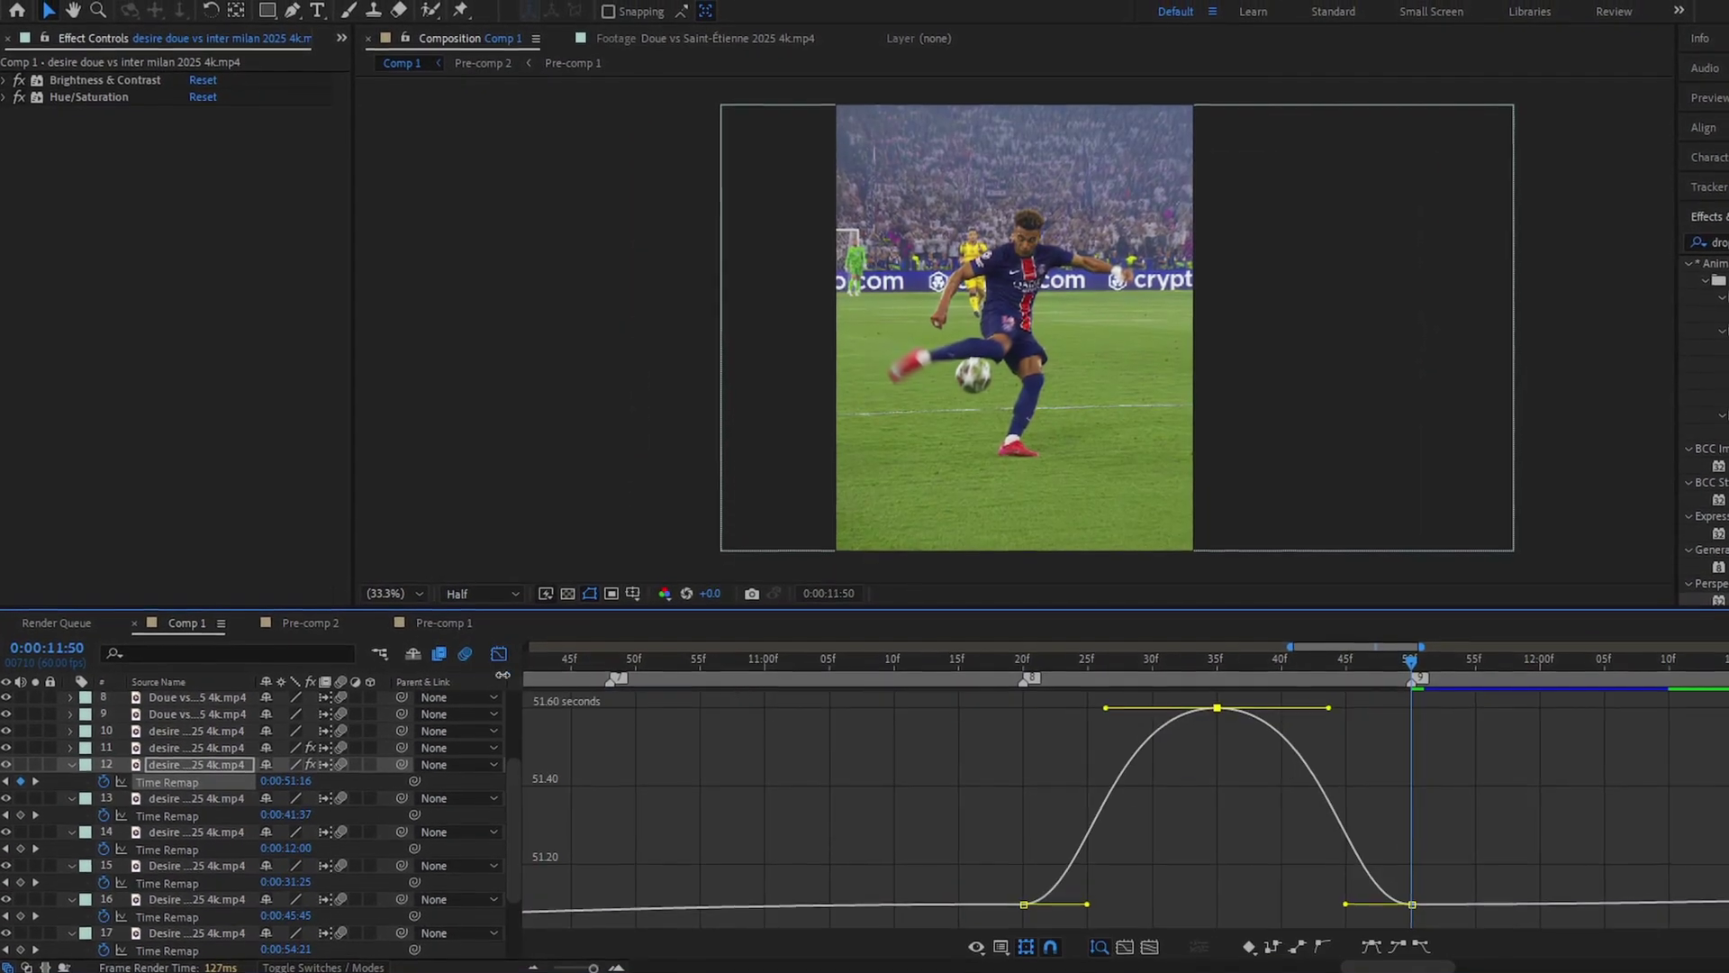
left_click(499, 653)
Step: Time-remap the layer 11 clip forward and back with eased keyframes at 0:00:11:50, about 0:00:12:06 and 0:00:12:24
left_click(196, 747)
key("ctrl+alt+t")
left_click(20, 764)
left_click_drag(1412, 662, 1643, 662)
left_click(20, 764)
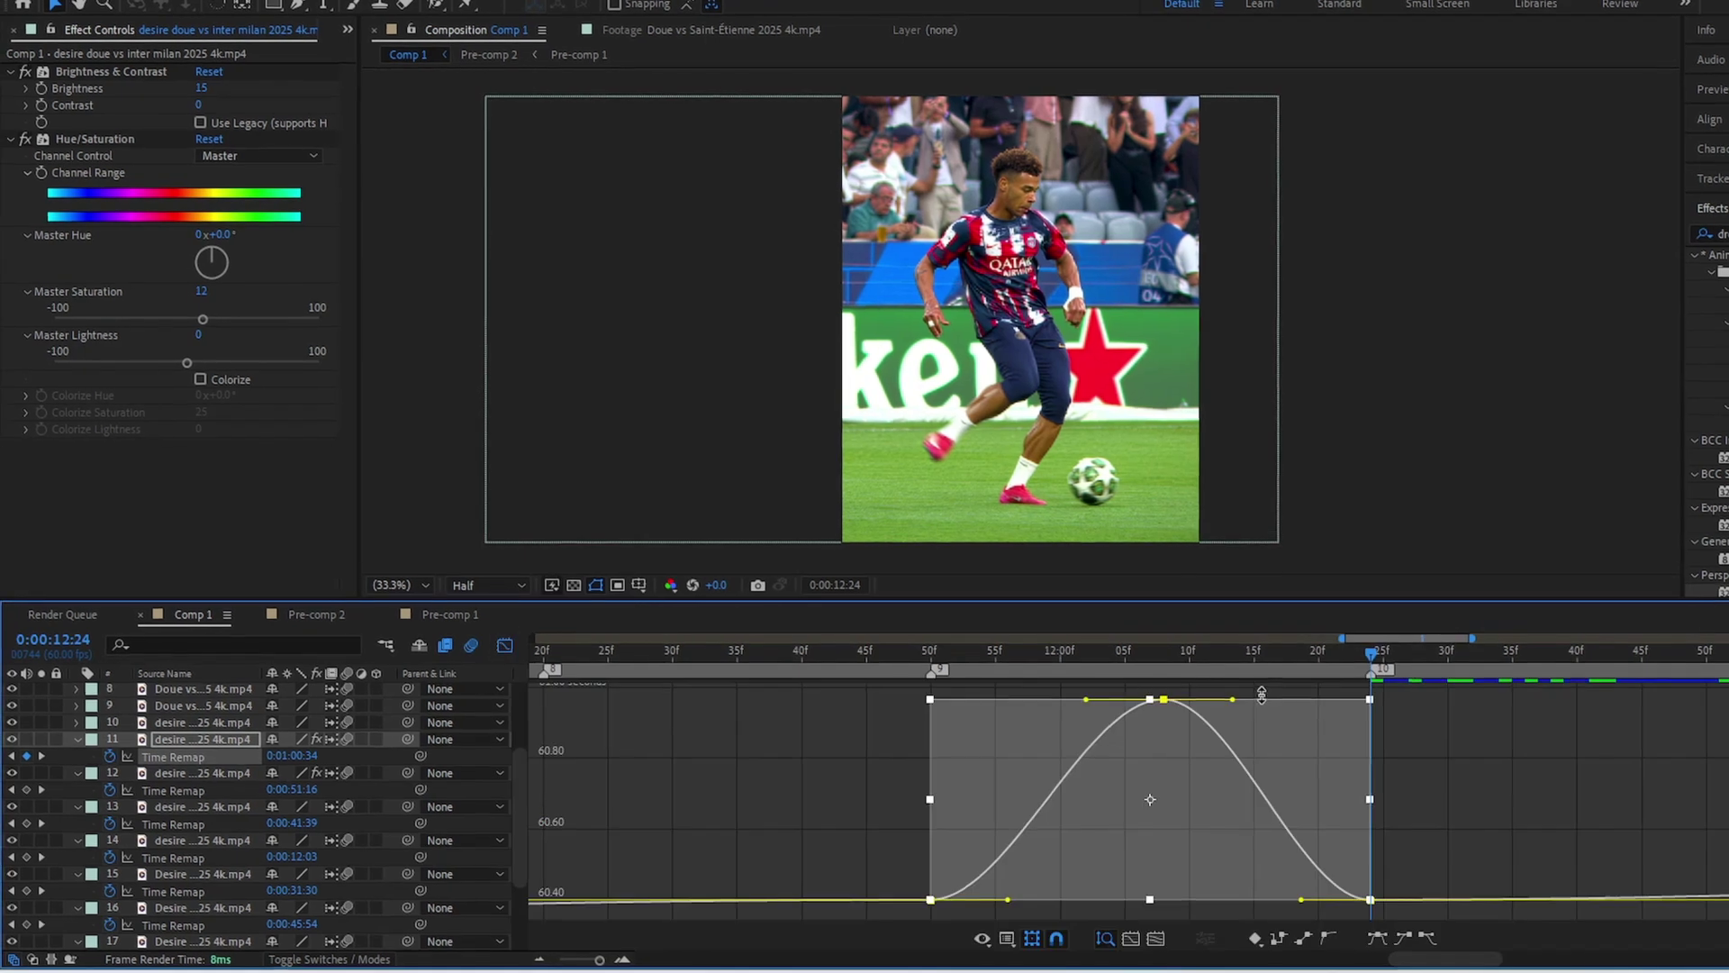
key("shift+F3")
Step: Time-remap the layer 10 clip with eased keyframes at 0:00:12:24, about 0:00:12:39 and 0:00:12:54, and lengthen the middle keyframe's incoming handle in the graph
key("ctrl+Up")
key("u")
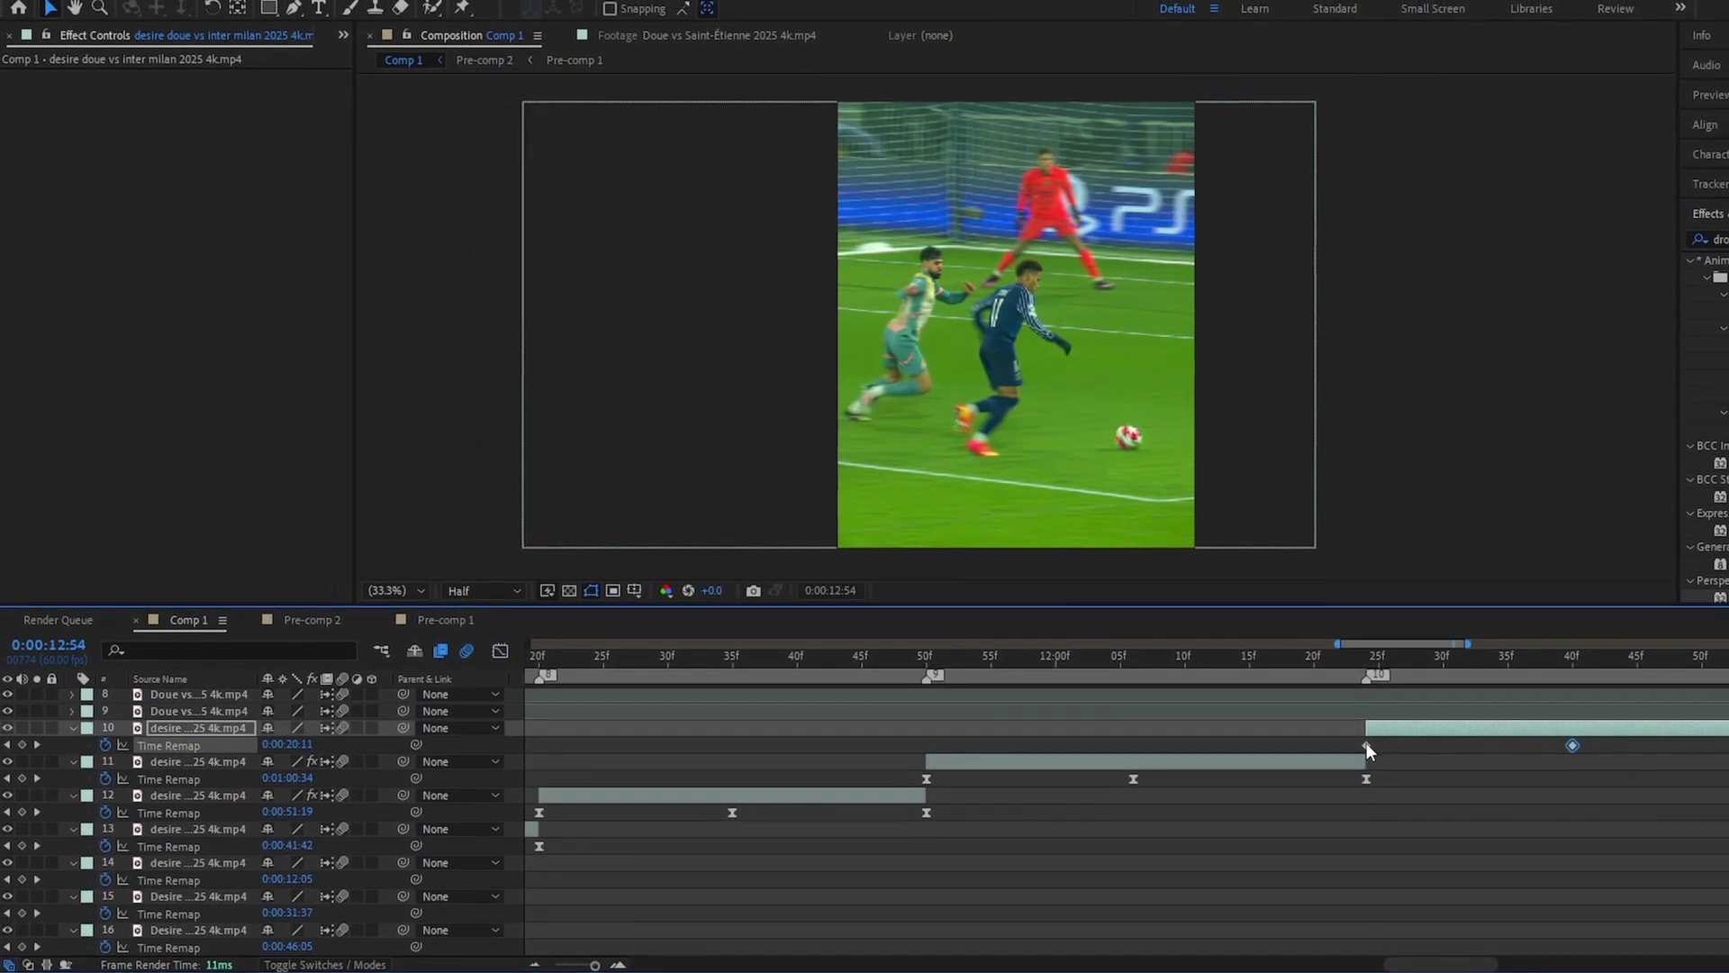
key("shift+F3")
left_click_drag(1493, 708, 1471, 708)
key("shift+F3")
Step: Time-remap the layer 9 clip forward and back with eased keyframes at 0:00:12:54, about 0:00:13:09 and 0:00:13:25, shaping the middle peak in the graph
right_click(1098, 711)
left_click_drag(1011, 668, 1401, 670)
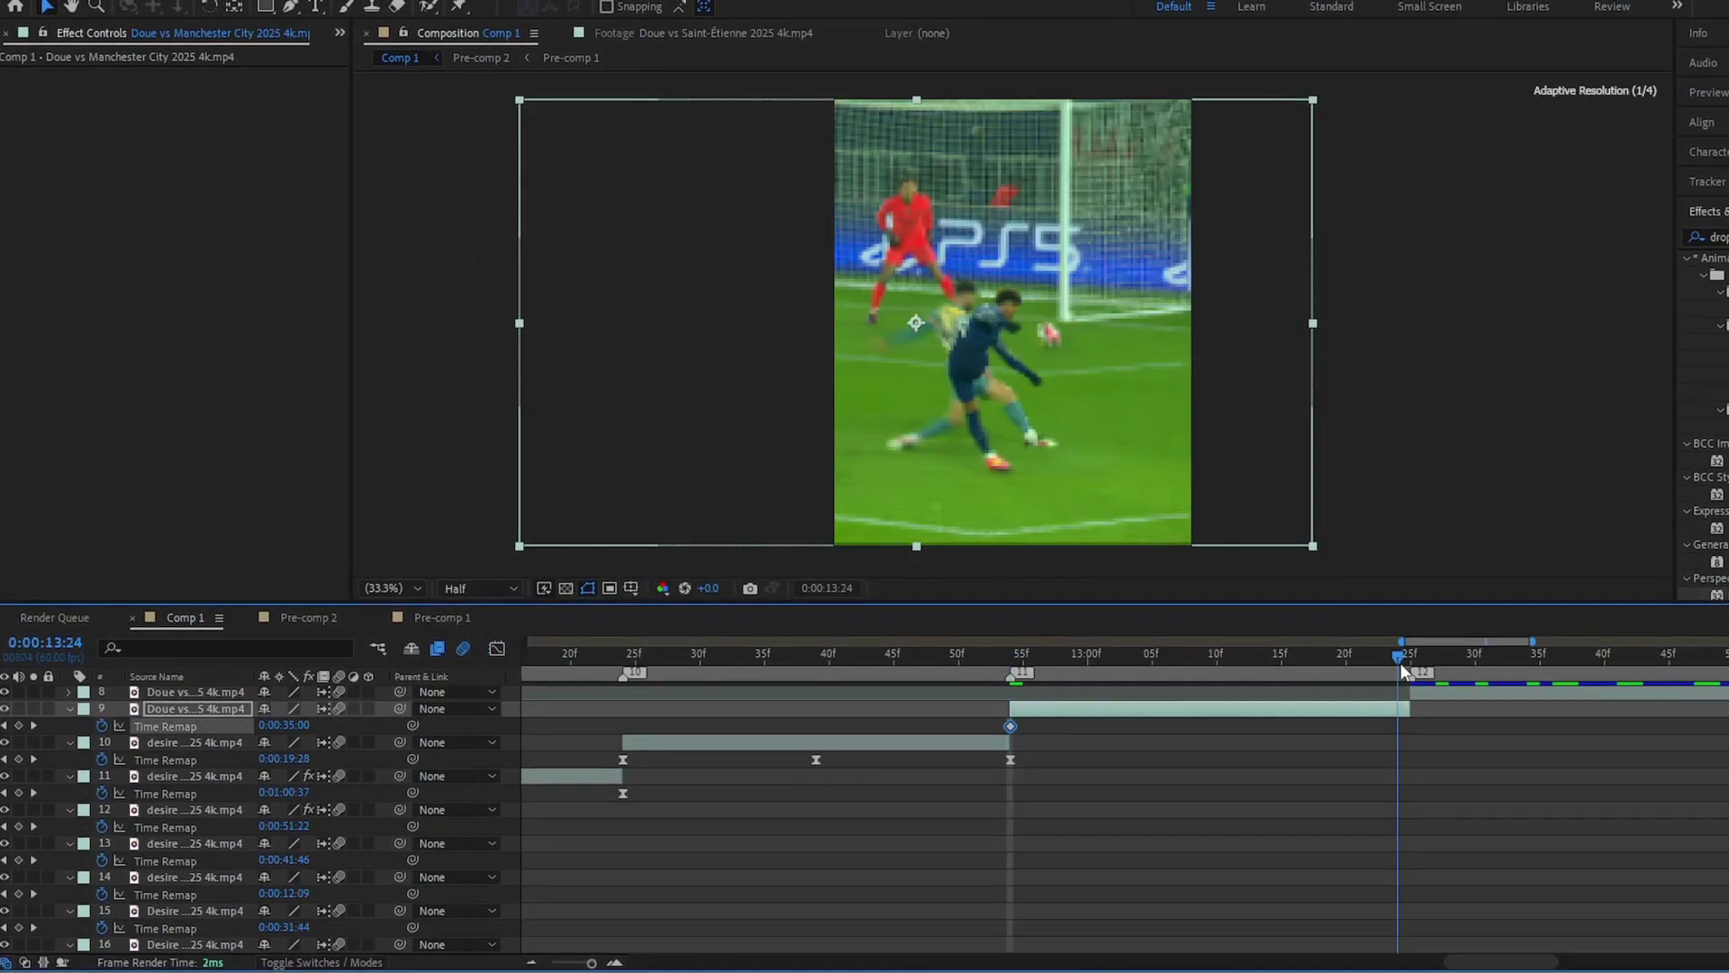
key("F9")
key("shift+F3")
left_click_drag(1208, 707, 1165, 707)
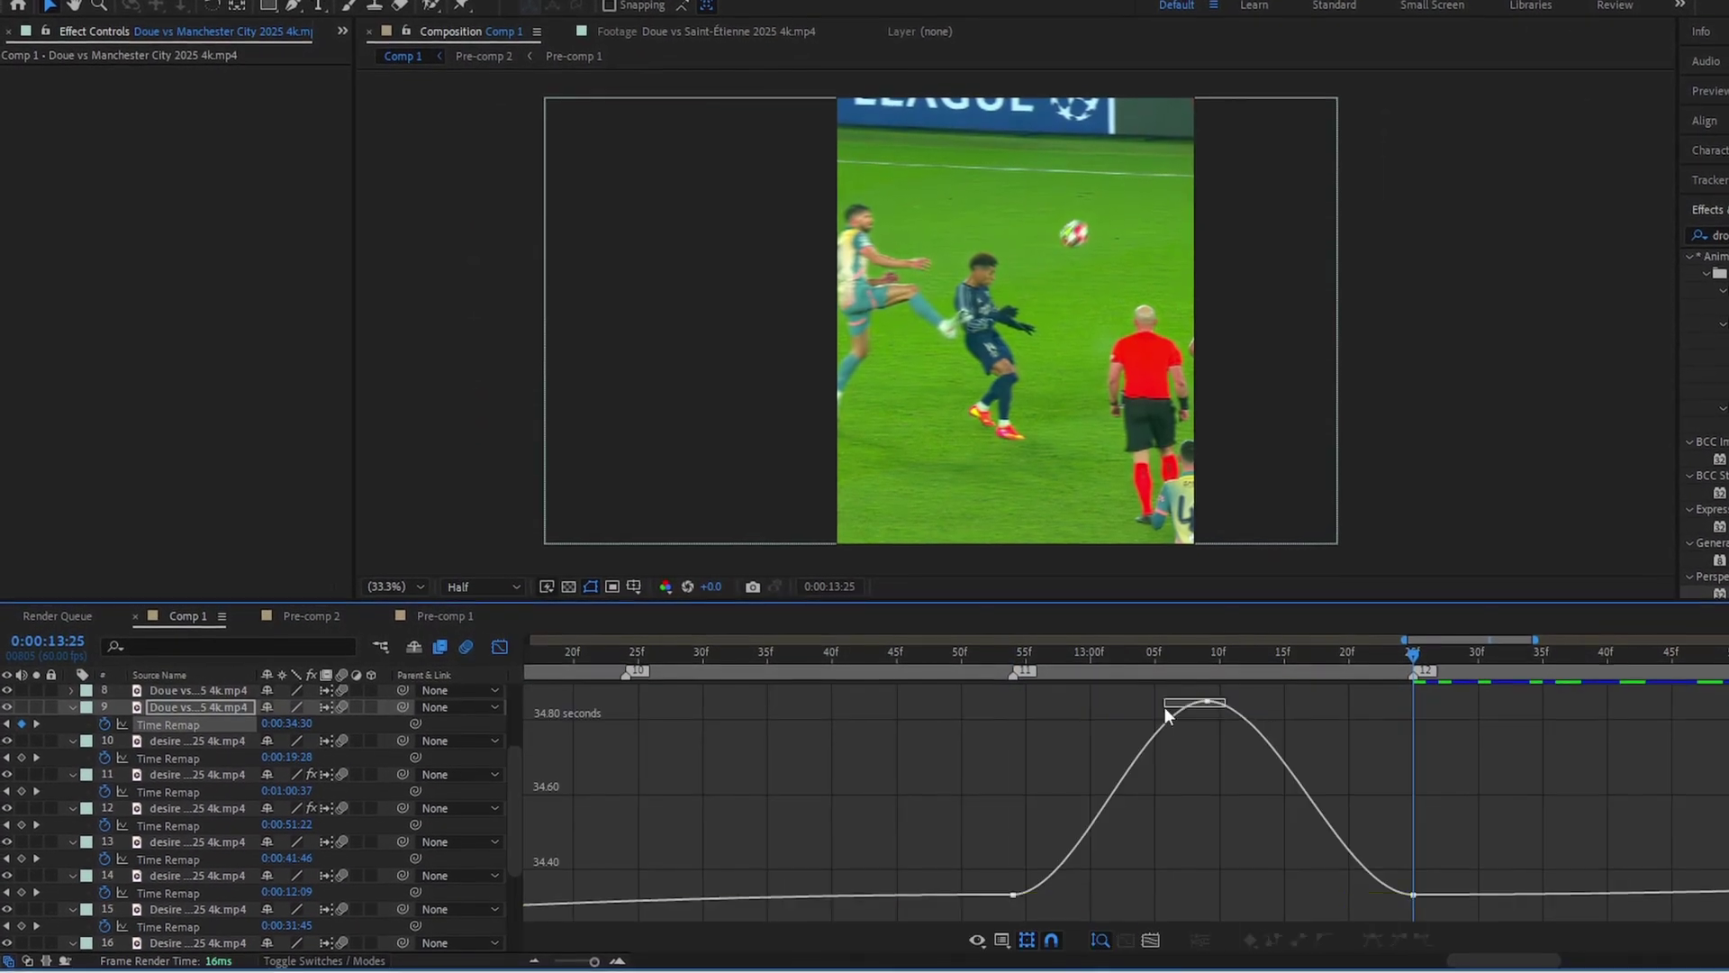
key("shift+F3")
Step: Time-remap the layer 8 clip forward and back with eased keyframes at 0:00:13:25, about 0:00:13:40 and 0:00:13:56
right_click(1459, 694)
left_click(1333, 206)
key("k")
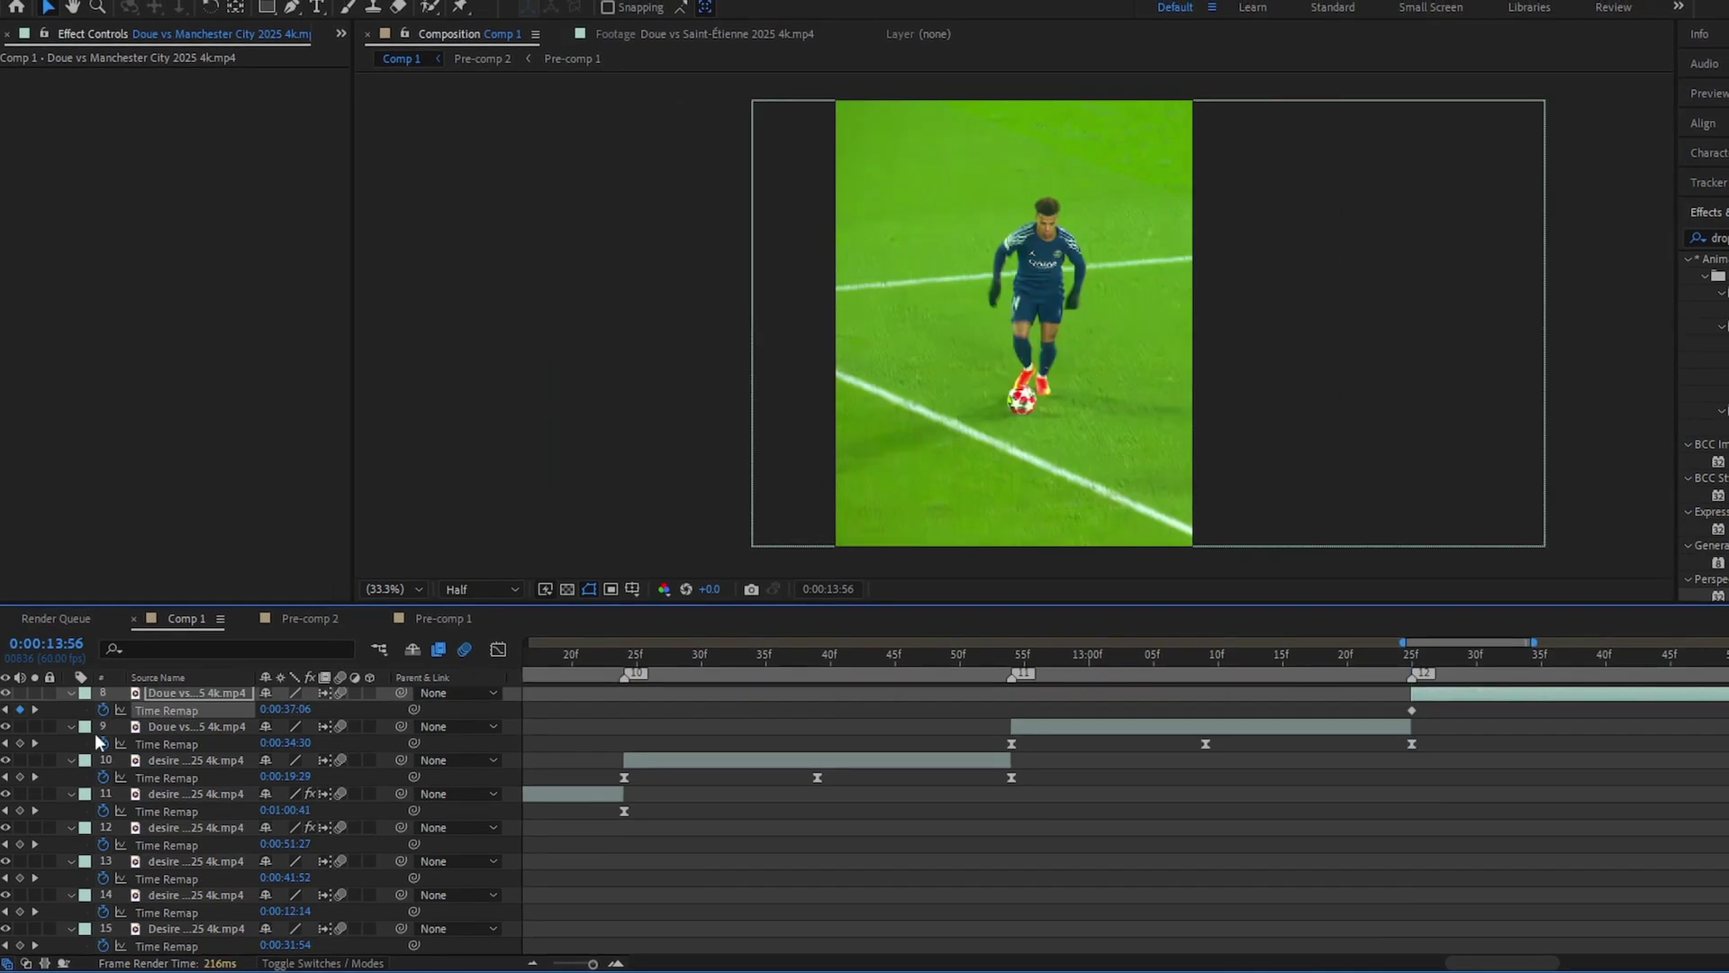
key("F9")
key("shift+F3")
Step: Delete the Shape Layer 1 and Shape Layer 2 layers above the clips
left_click_drag(1619, 966, 1544, 966)
scroll(1114, 707, "up", 4)
left_click(1114, 707)
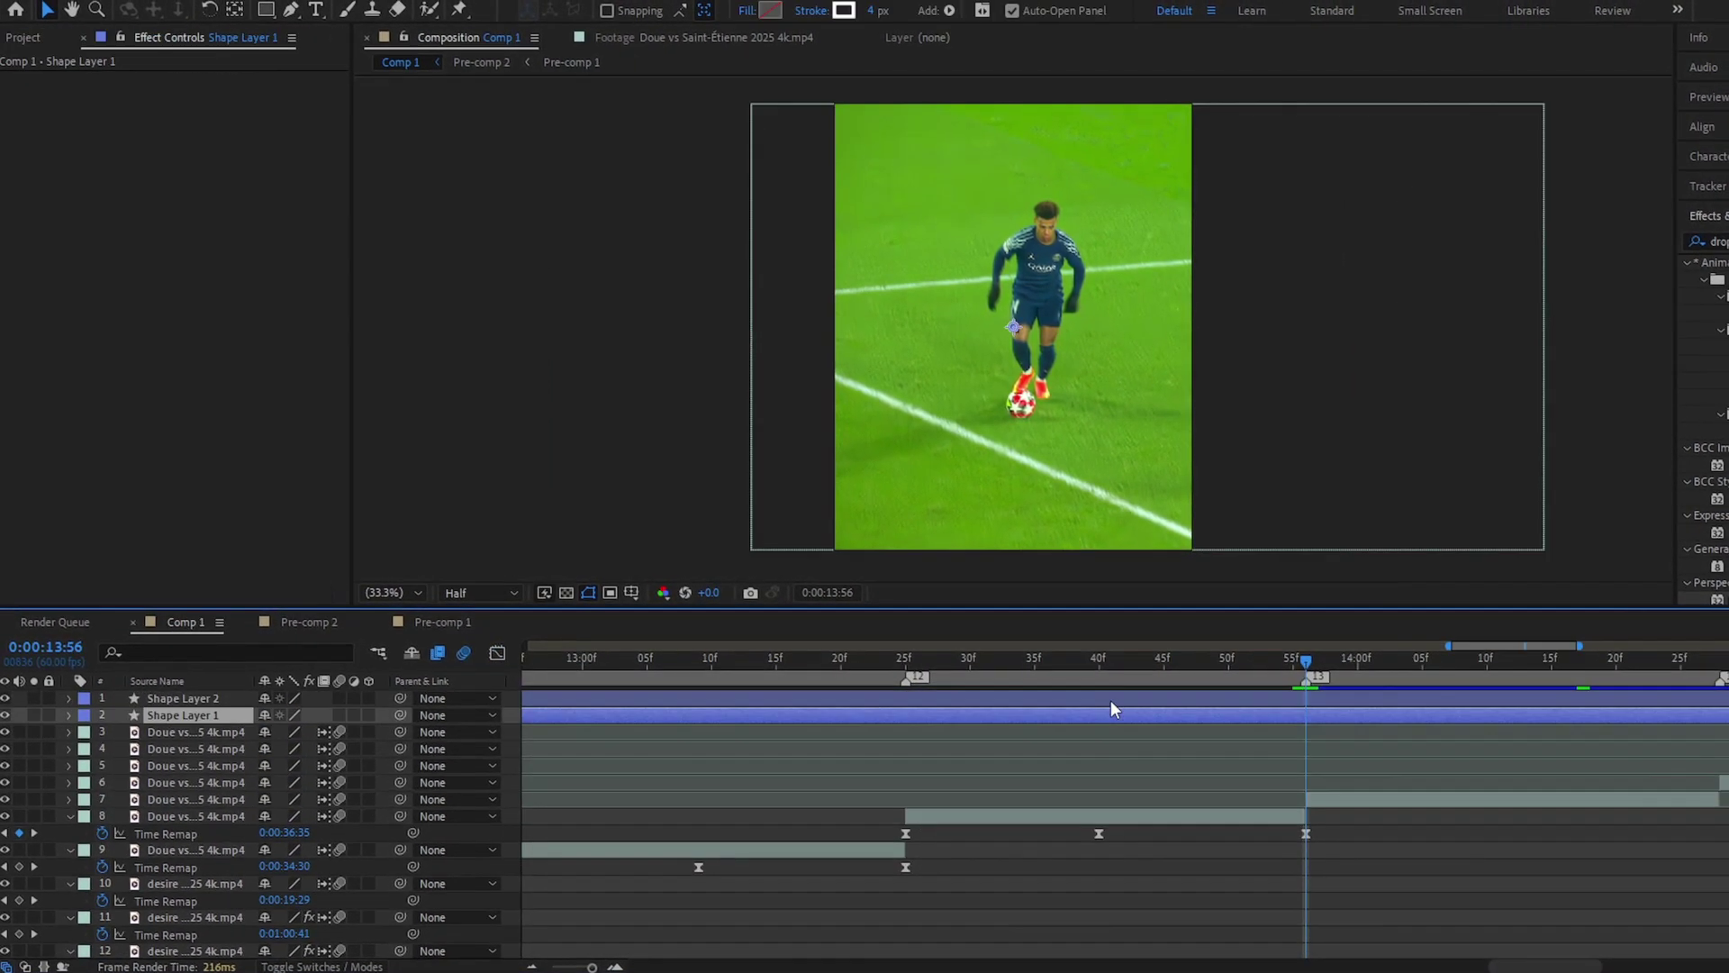
key("Delete")
Step: Time-remap the layer 5 clip with eased keyframes at 0:00:13:56, about 0:00:14:12 and 0:00:14:28, adjusting the middle keyframe's incoming handle in the graph
left_click(23, 782)
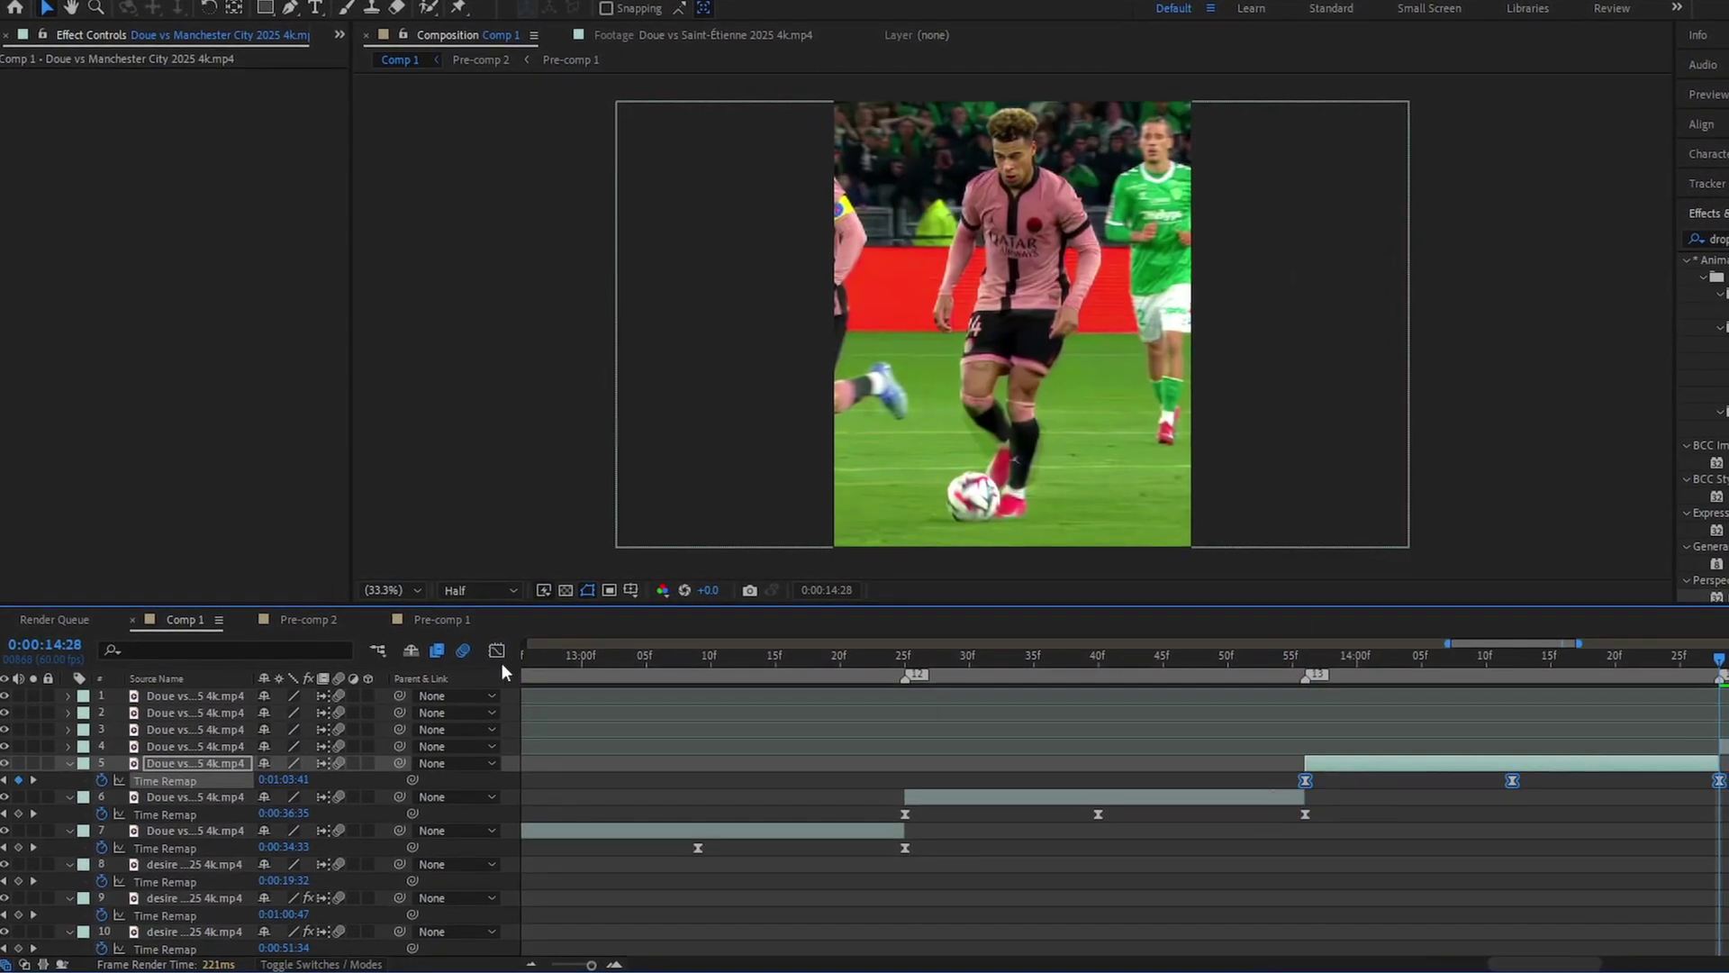
key("shift+F3")
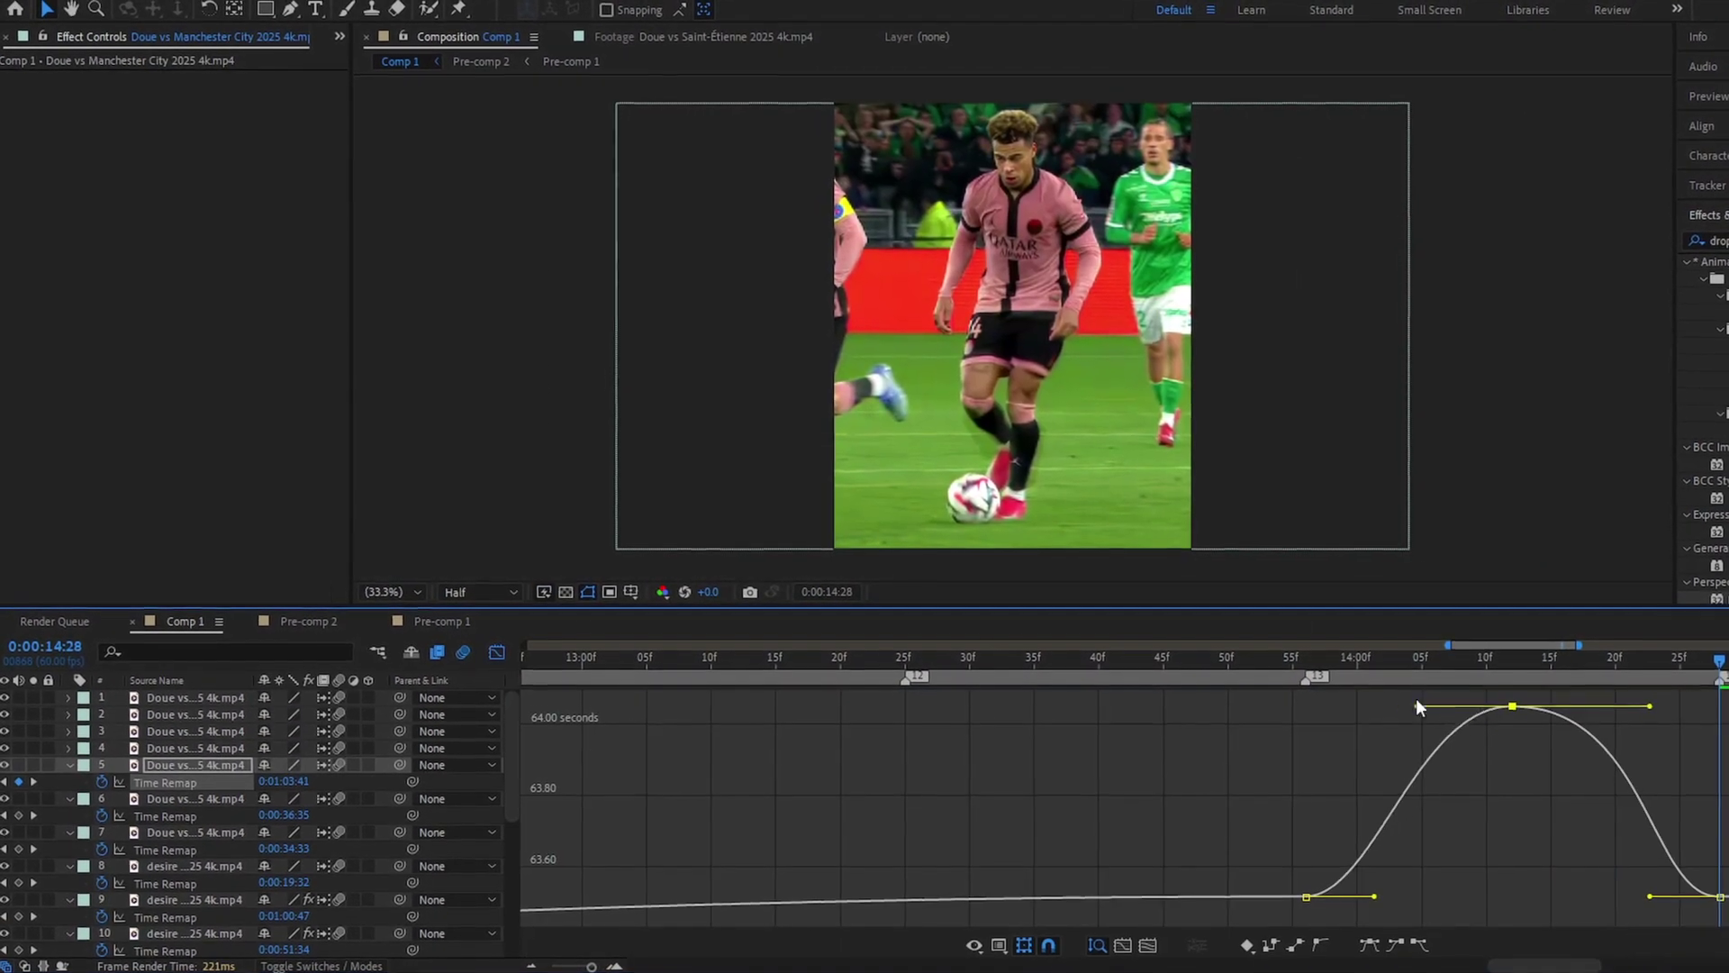
key("shift+F3")
Step: Enable time remapping on the layer 4 clip and keyframe it at 0:00:14:28, about 0:00:14:43 and 0:00:15:00, with matching first and last values
left_click_drag(1535, 963, 1607, 963)
left_click(1261, 746)
key("ctrl+alt+t")
key("ctrl+v")
left_click_drag(872, 755, 1315, 775)
Step: Apply Easy Ease to layer 4's three Time Remap keyframes and move the middle keyframe to about 0:00:14:44
key("F9")
key("shift+F3")
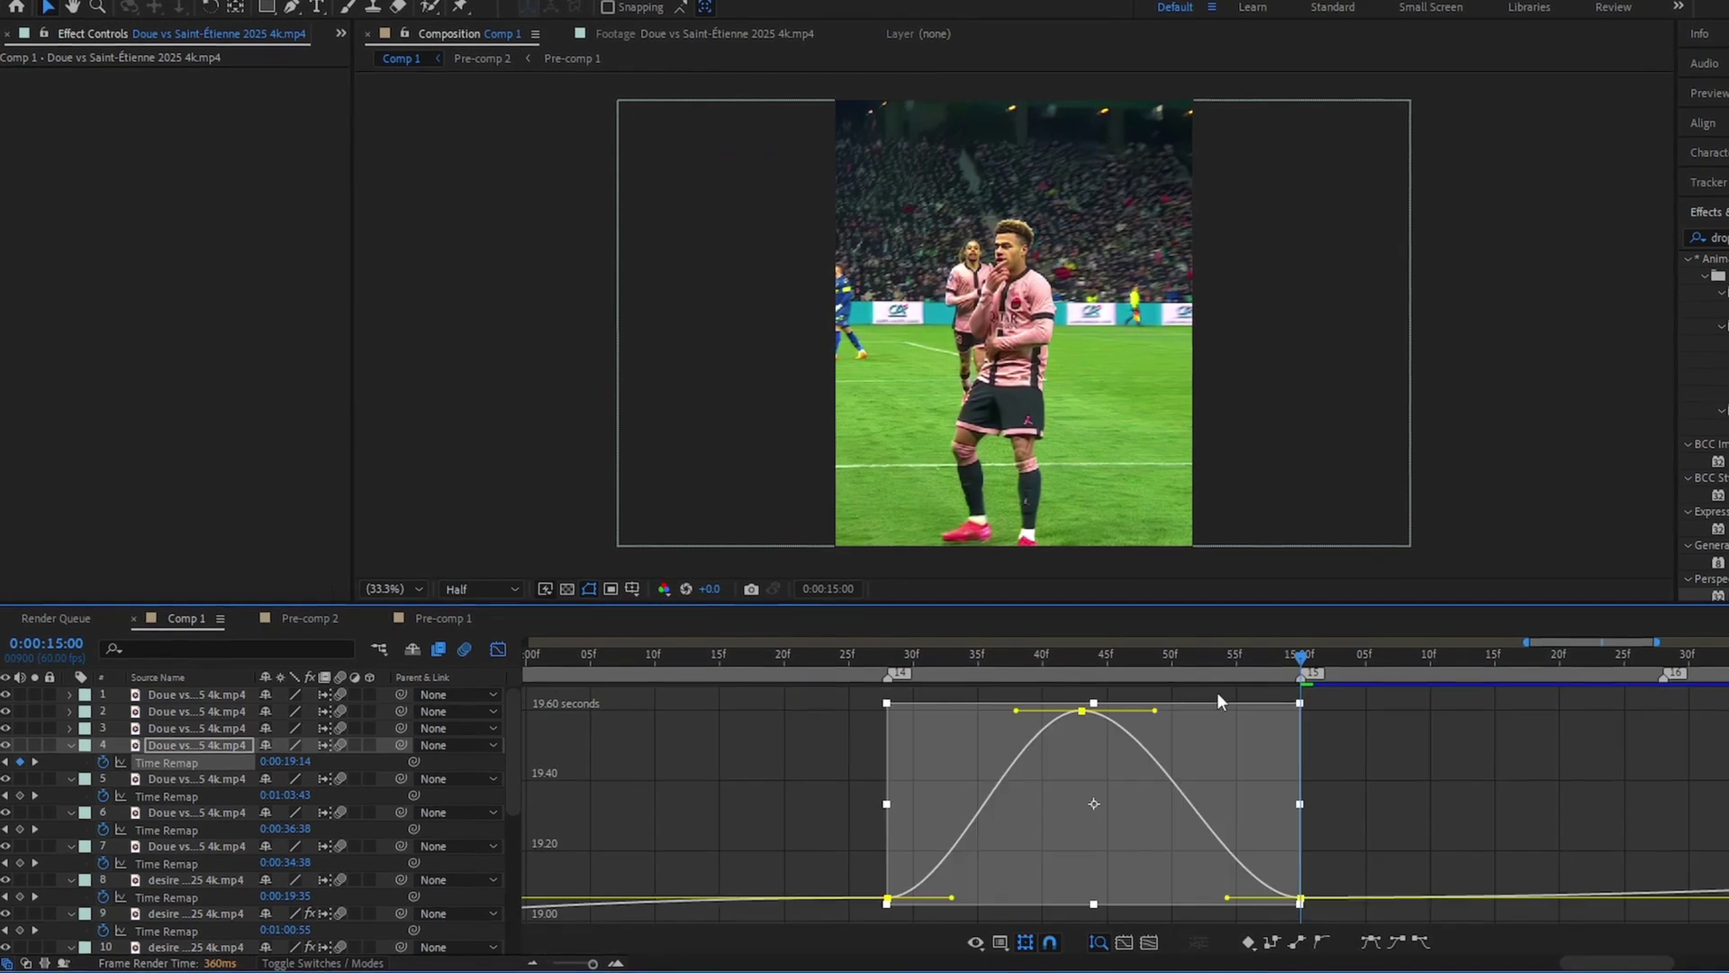
key("shift+F3")
left_click_drag(1080, 764, 1093, 763)
Step: Time-remap the layer 3 clip forward and back with eased keyframes at 0:00:15:00, about 0:00:15:14 and 0:00:15:28
right_click(1378, 729)
left_click(1666, 239)
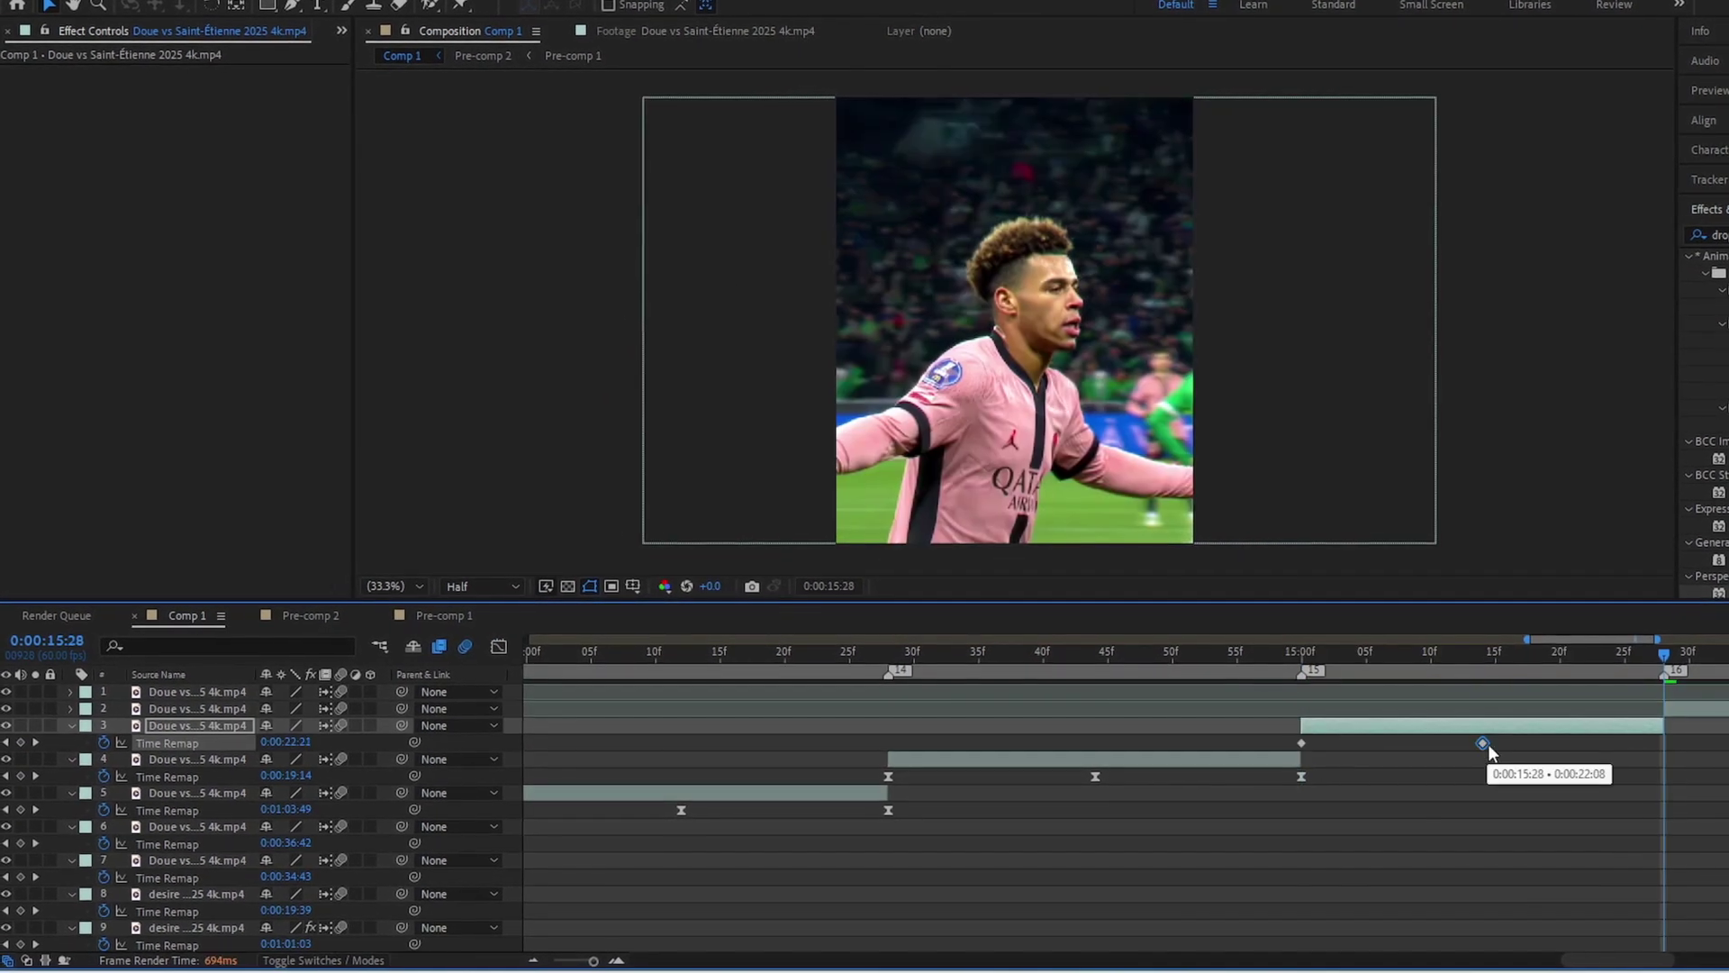
key("F9")
key("shift+F3")
key("shift+F3")
Step: Enable time remapping on the layer 2 clip and set forward-and-back Time Remap keyframes between 0:00:15:28 and 0:00:15:59
scroll(1379, 712, "right", 3)
right_click(1305, 712)
left_click(1621, 229)
key("k")
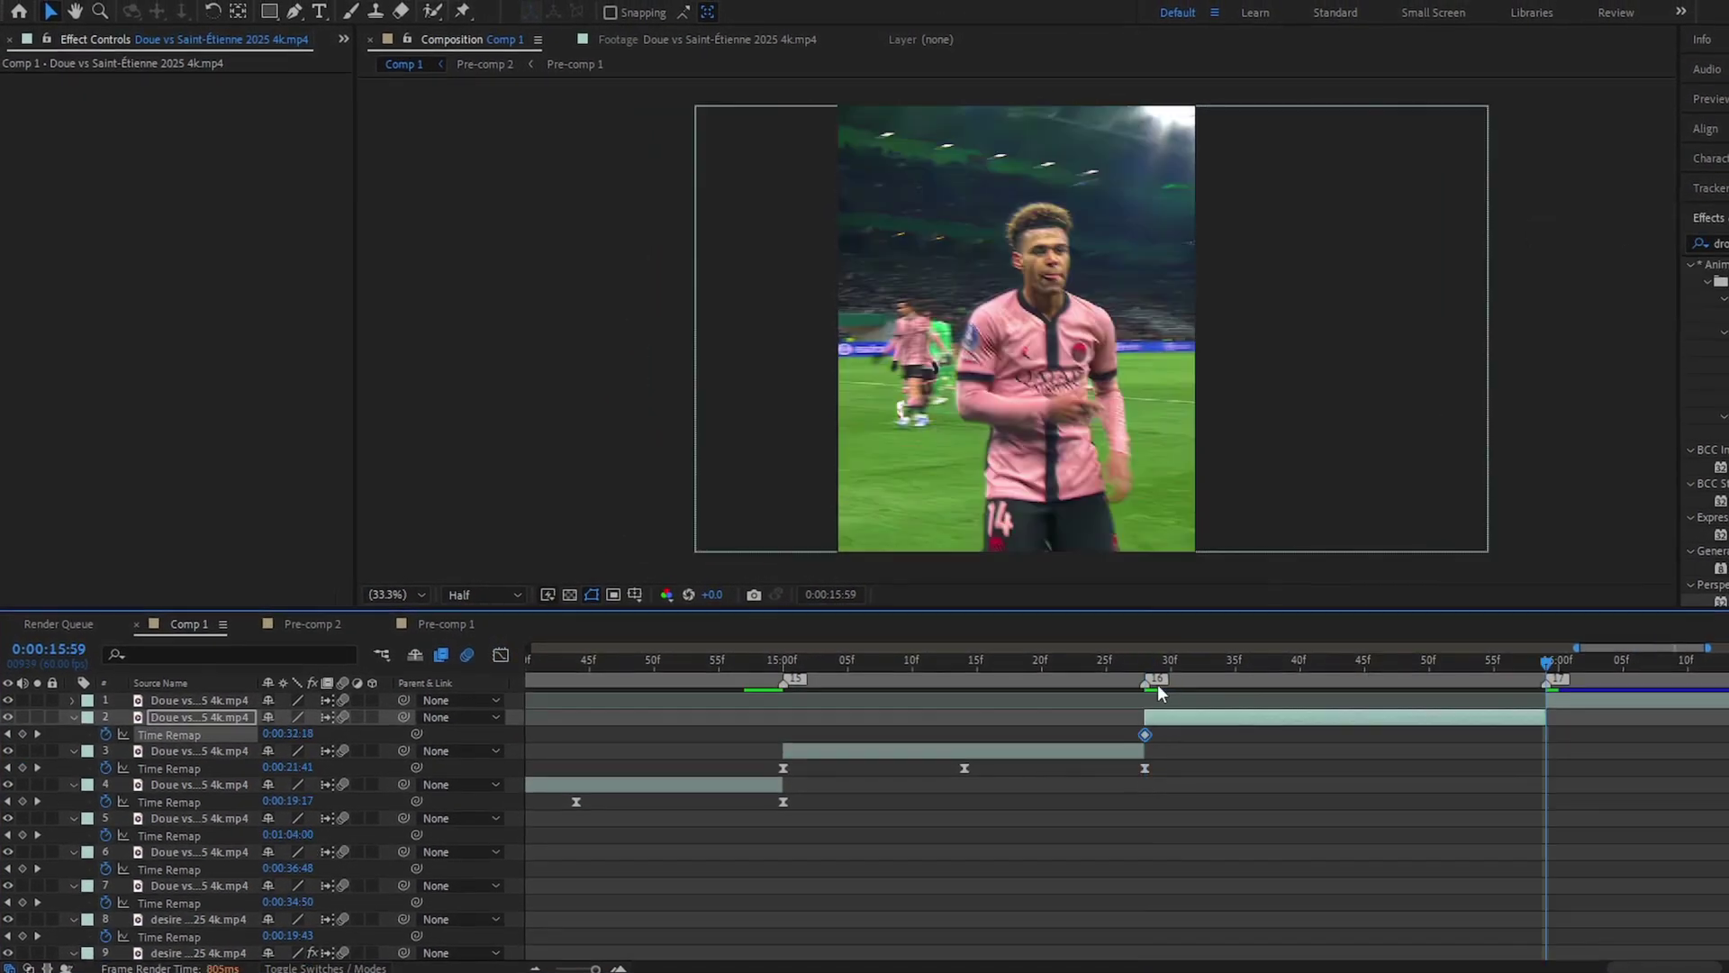
left_click_drag(1277, 740, 1137, 741)
Step: Apply Easy Ease to layer 2's Time Remap keyframes and lengthen the middle keyframe's outgoing handle in the graph
key("F9")
key("shift+F3")
left_click(1340, 707)
left_click_drag(1410, 707, 1452, 707)
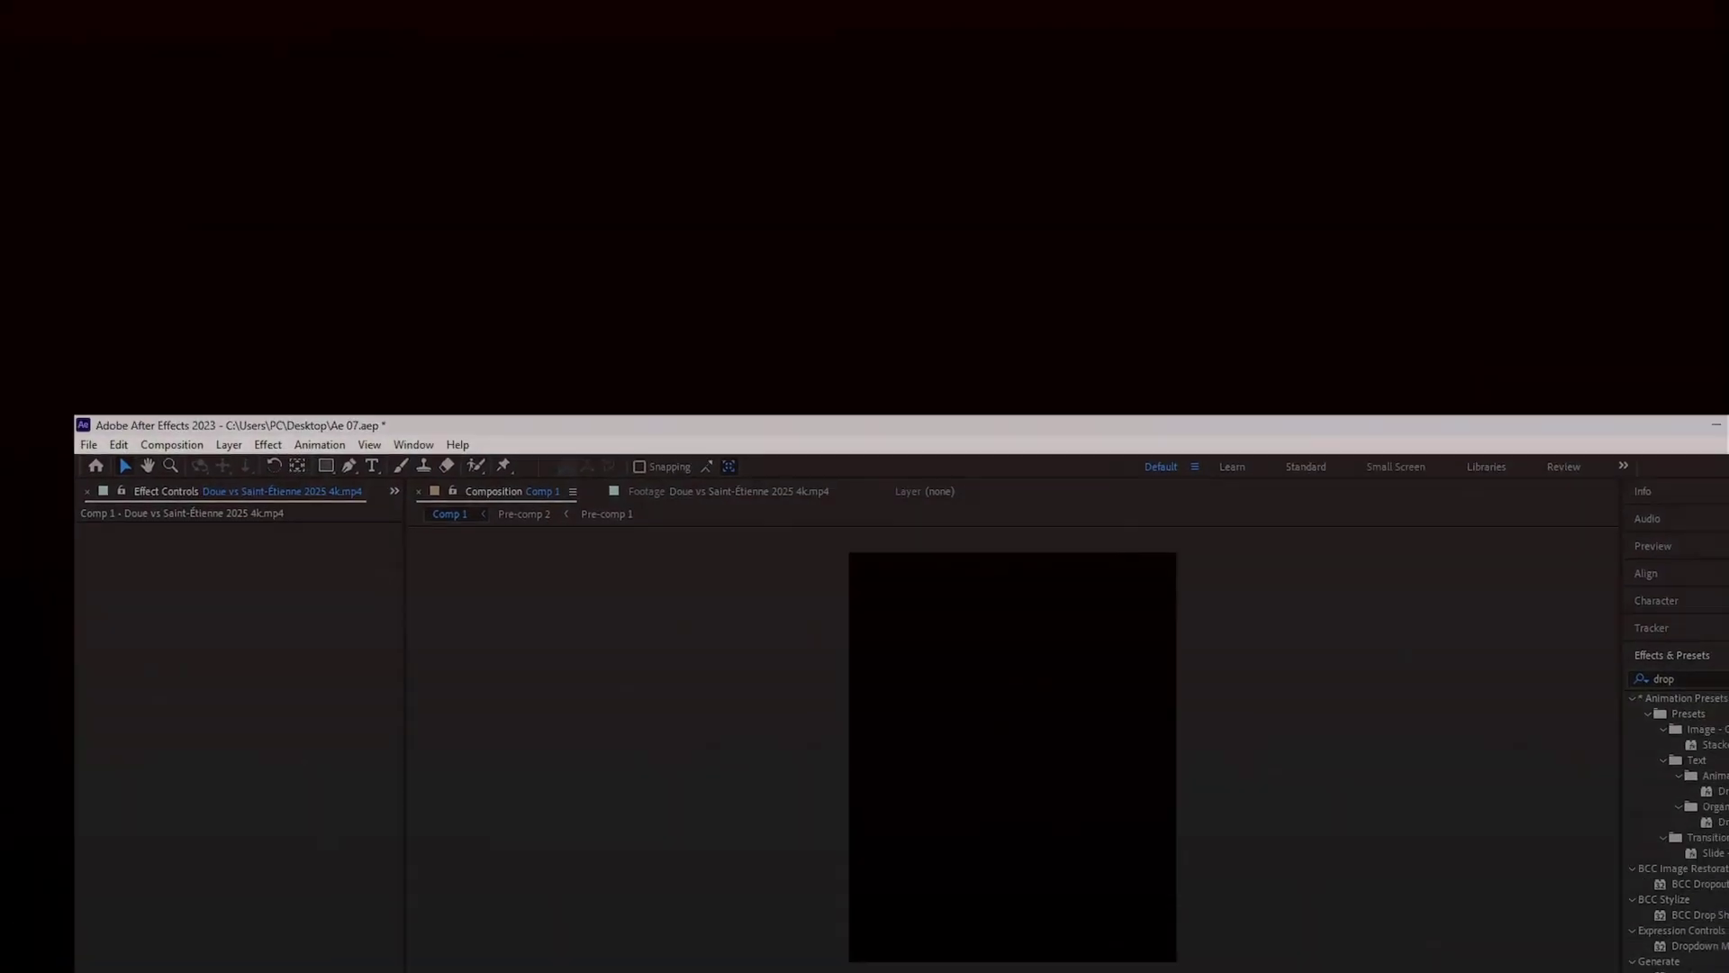